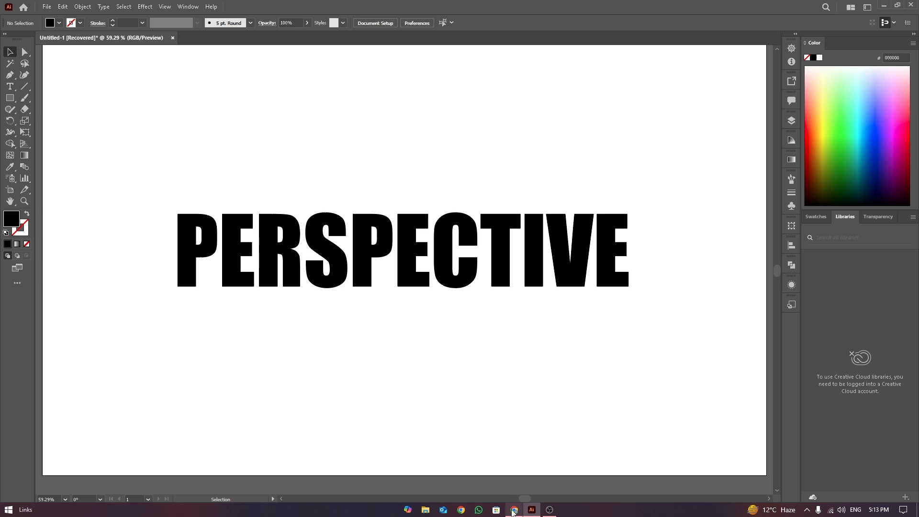
Step: Switch to Chrome, review the article's explanation of perspective, and bring up the dimensions image results
mouse_move(513, 511)
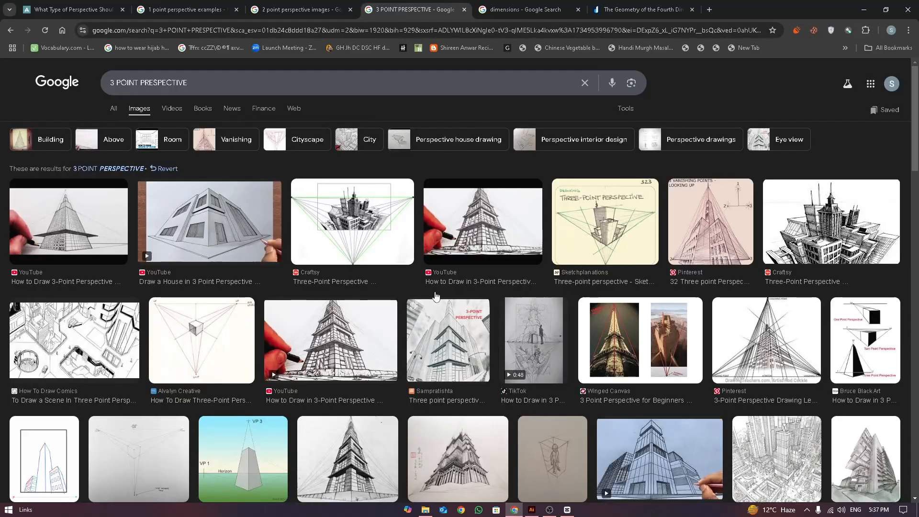
left_click(99, 5)
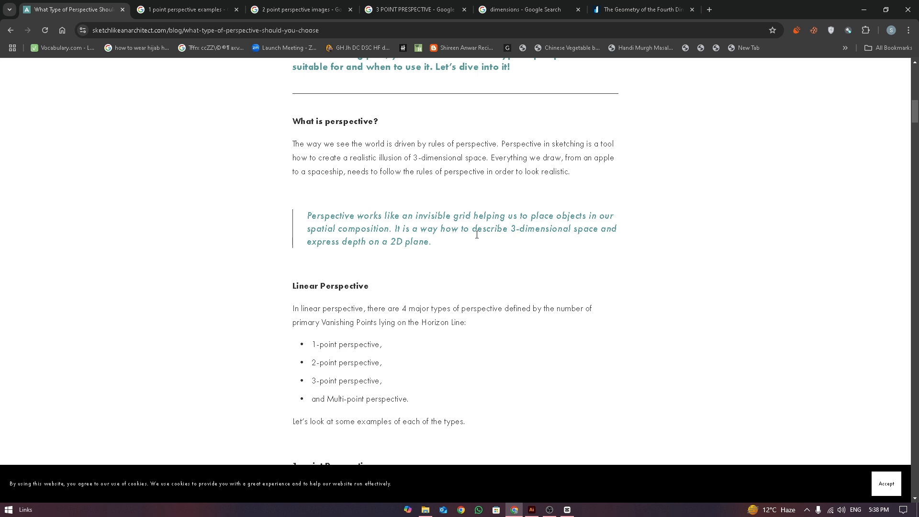
left_click(522, 9)
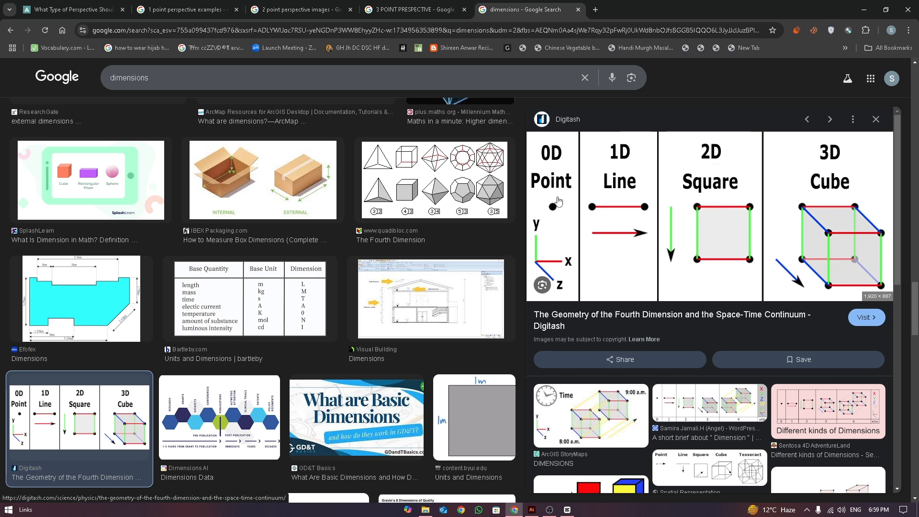
Step: Return to the perspective article and examine its diagrams of the different perspective types
left_click(71, 9)
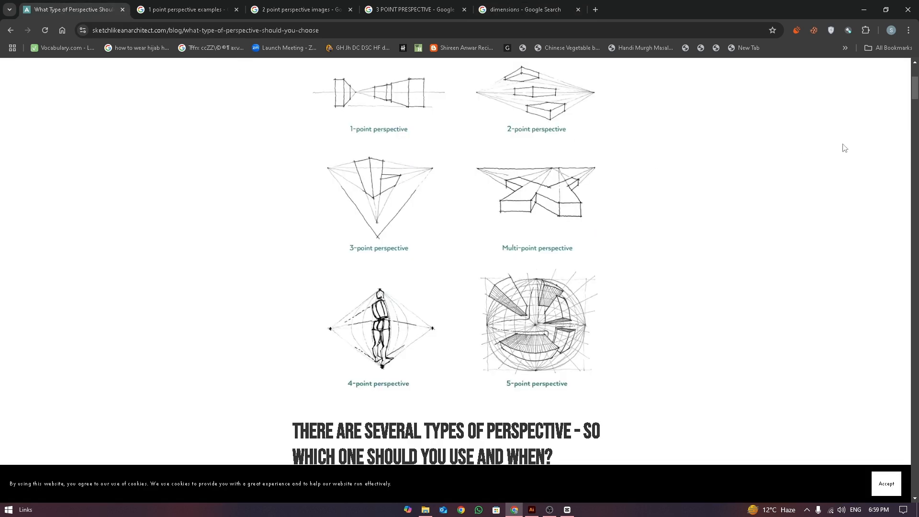
scroll(915, 97, "up", 3)
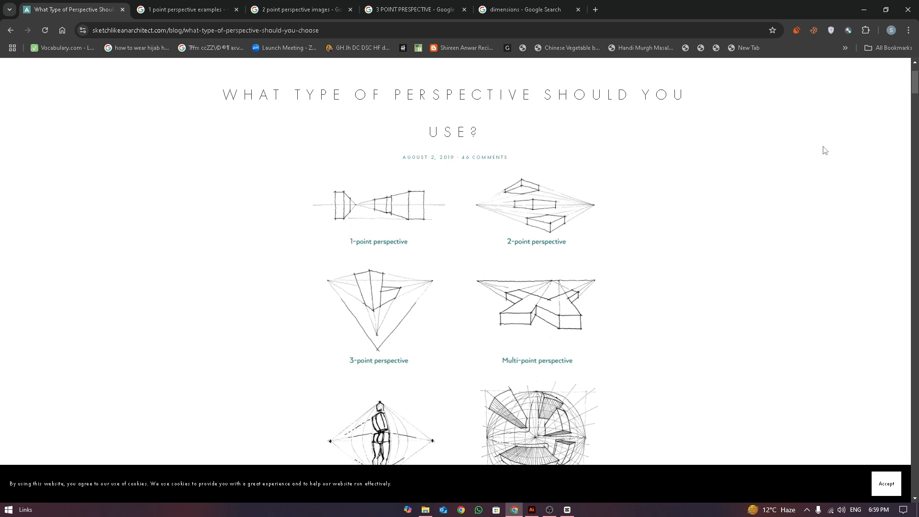
scroll(914, 85, "down", 1)
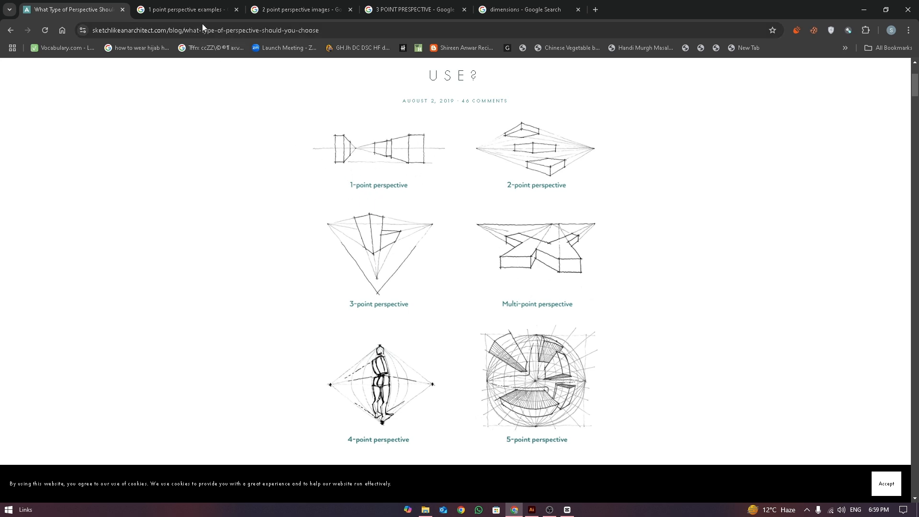
Step: Go to the 1 point perspective examples image results and preview the coloured street drawing with the red car
left_click(179, 6)
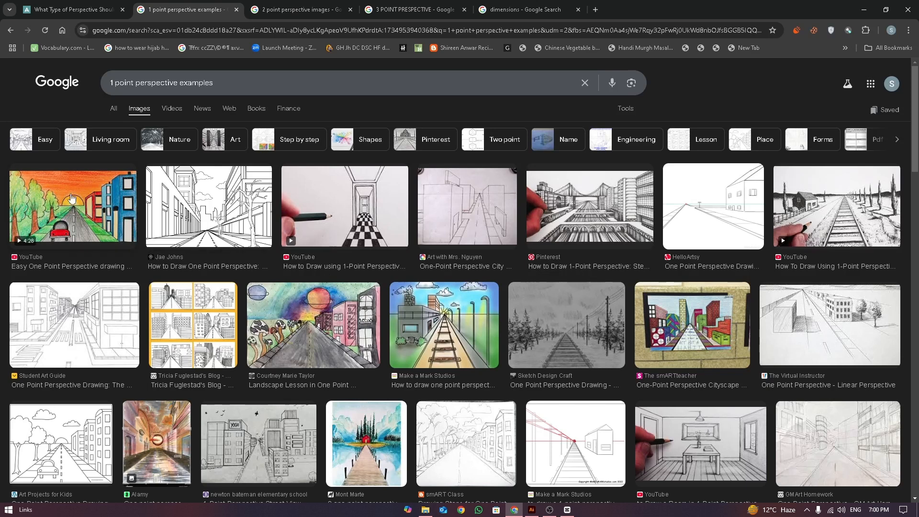
scroll(916, 118, "down", 1)
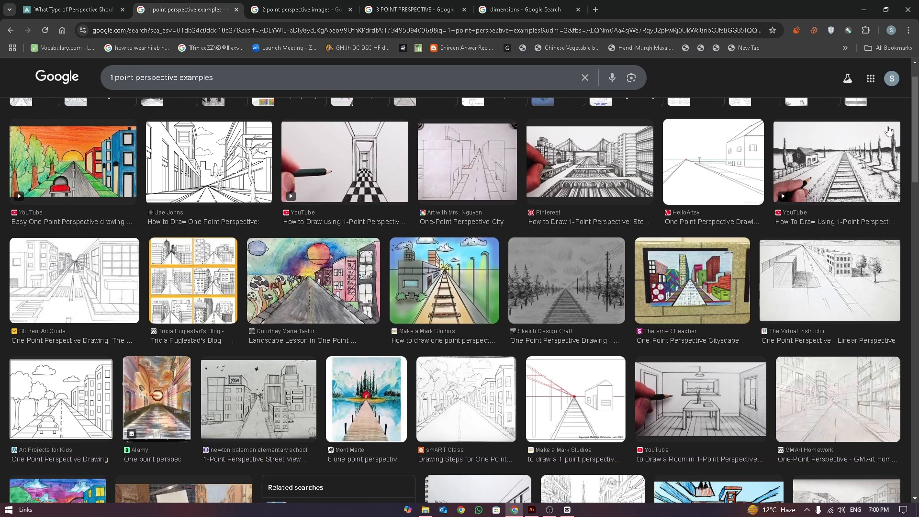
left_click(72, 162)
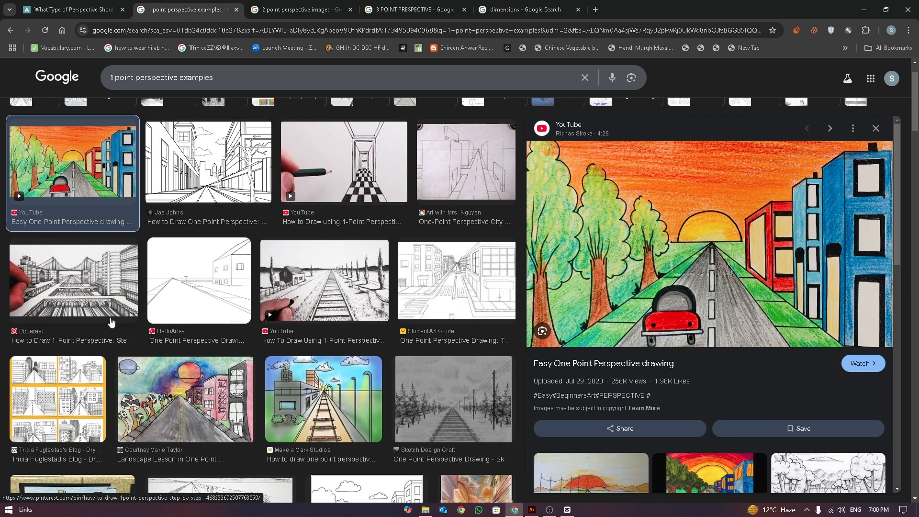
scroll(121, 269, "down", 1)
scroll(464, 160, "up", 2)
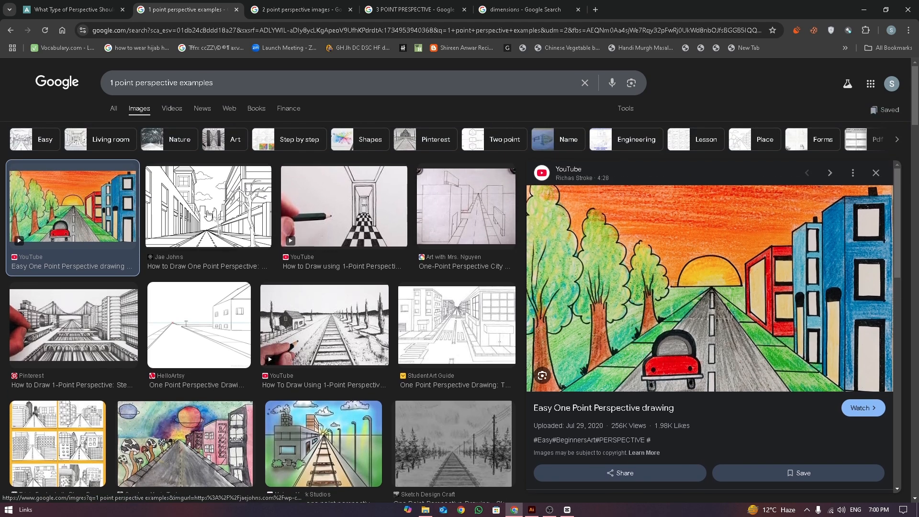
Step: Preview the black-and-white one-point city street drawing and look through more one-point perspective examples
left_click(207, 215)
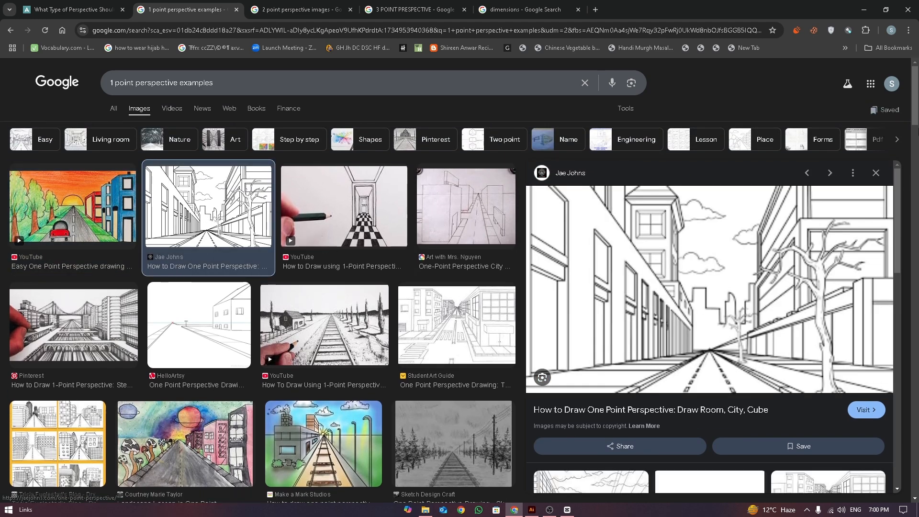
left_click_drag(916, 115, 917, 147)
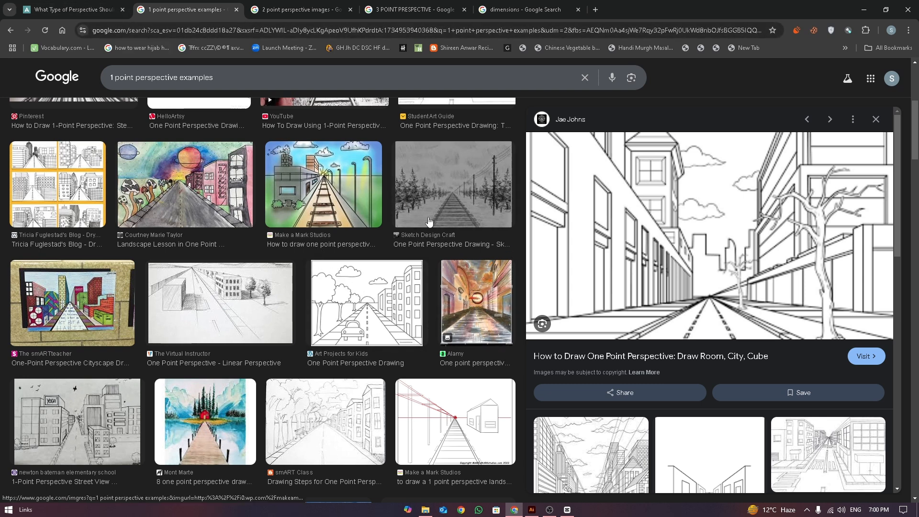
mouse_move(533, 514)
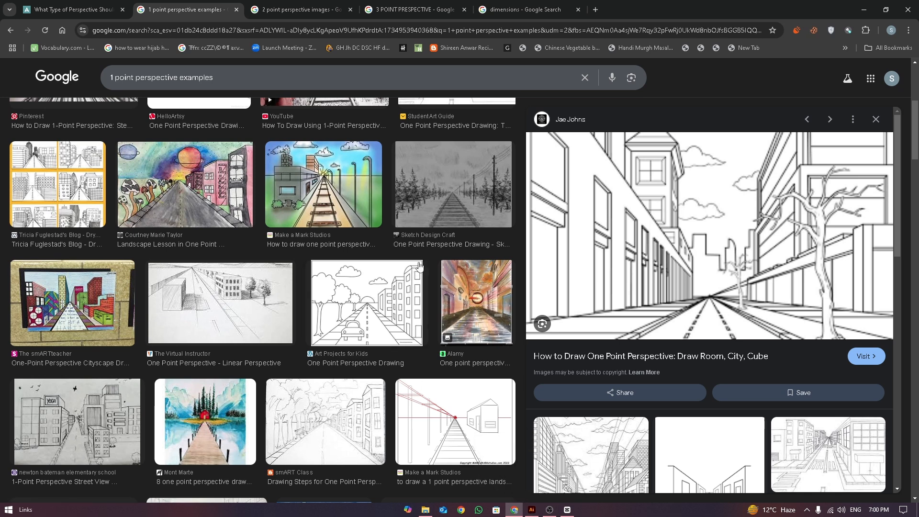
scroll(471, 266, "down", 3)
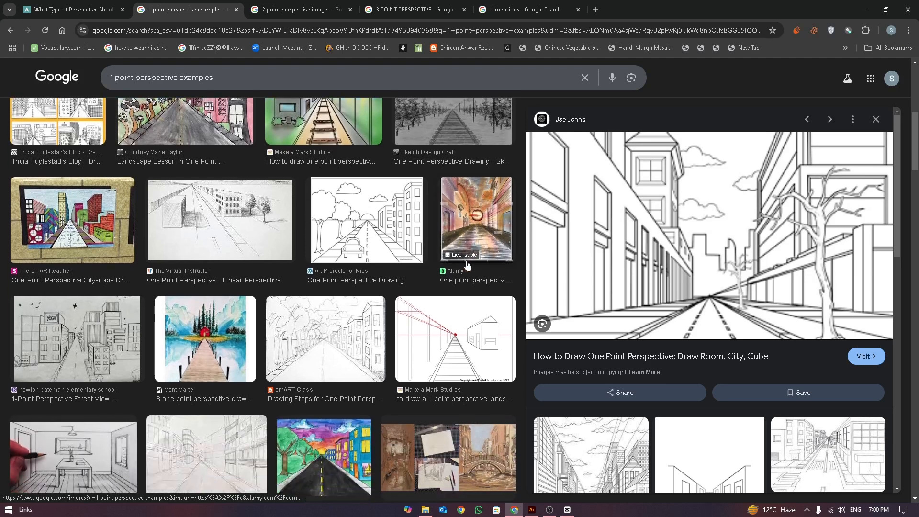
scroll(491, 252, "down", 7)
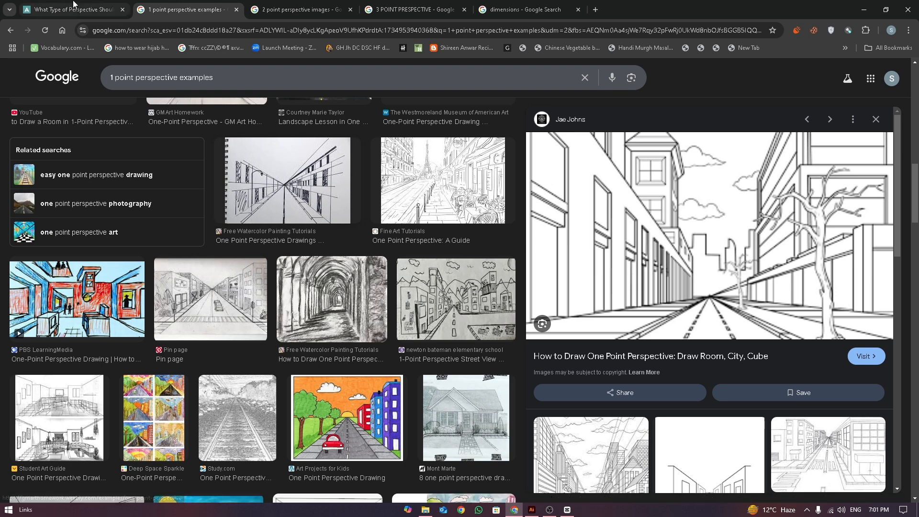
Step: Revisit the perspective article's diagrams, then show only image results for the 2 point perspective images search
left_click(103, 11)
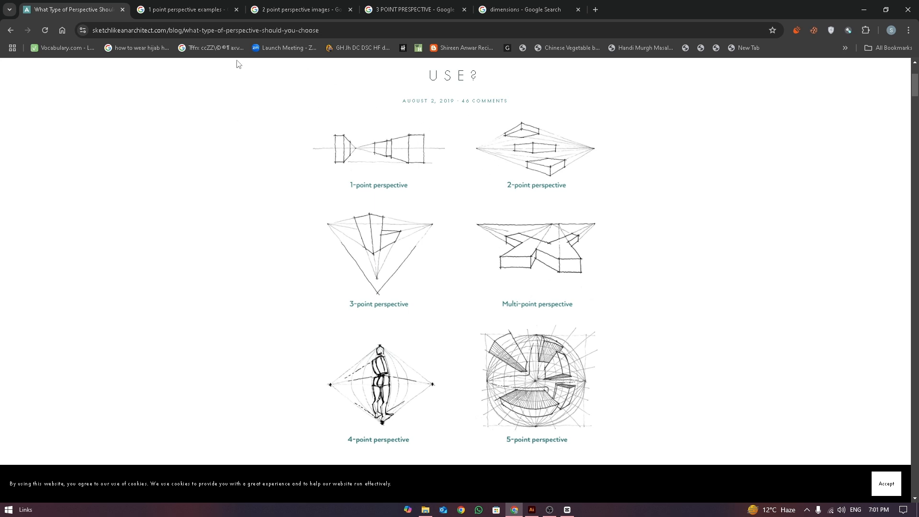
left_click(297, 10)
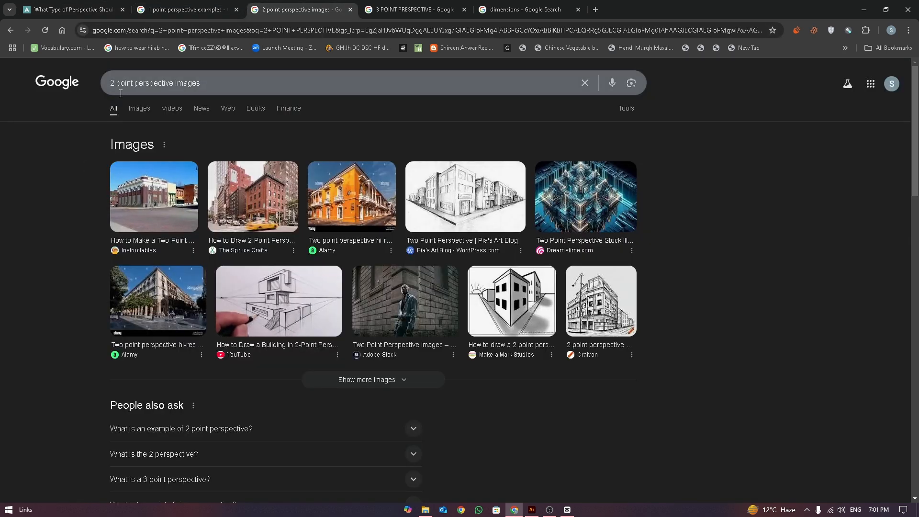
left_click(139, 108)
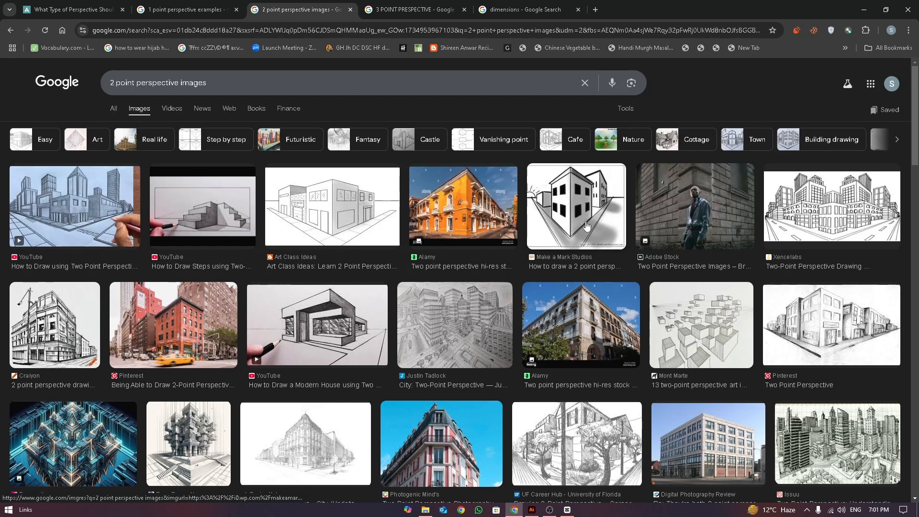
Step: Examine the two-point perspective drawings and building photos in the image results
scroll(439, 301, "down", 1)
scroll(438, 301, "down", 5)
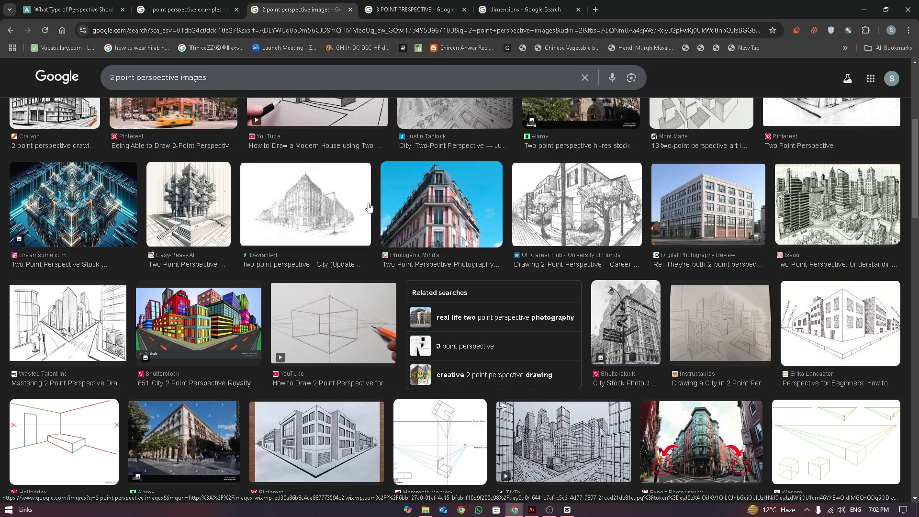
scroll(361, 155, "down", 2)
scroll(362, 157, "down", 2)
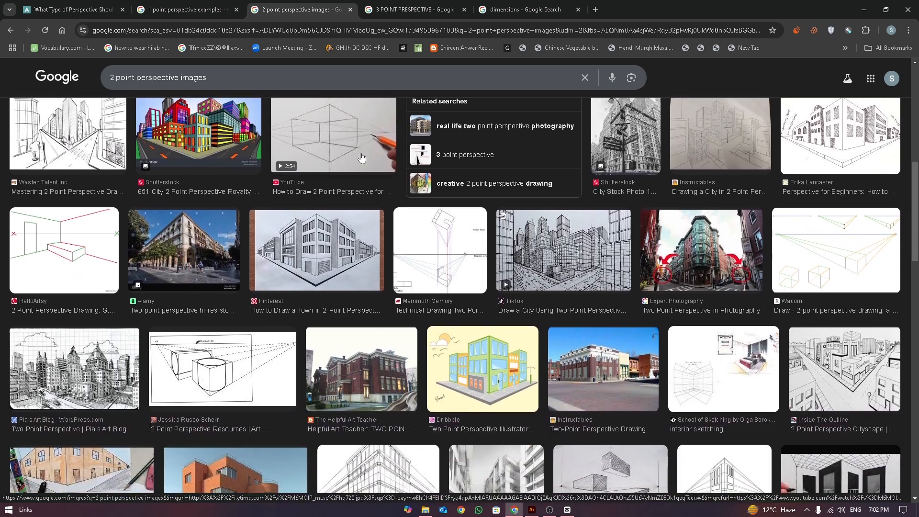
scroll(361, 158, "up", 8)
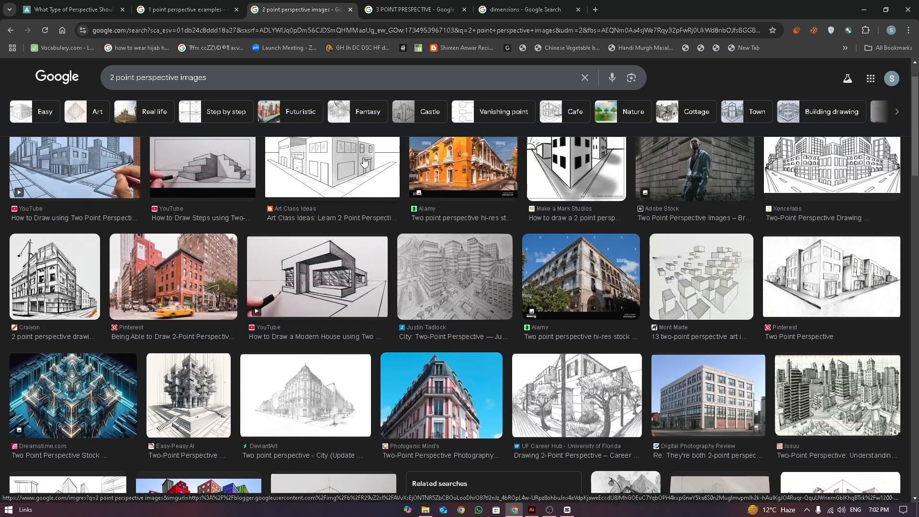
scroll(364, 163, "up", 1)
scroll(378, 174, "down", 2)
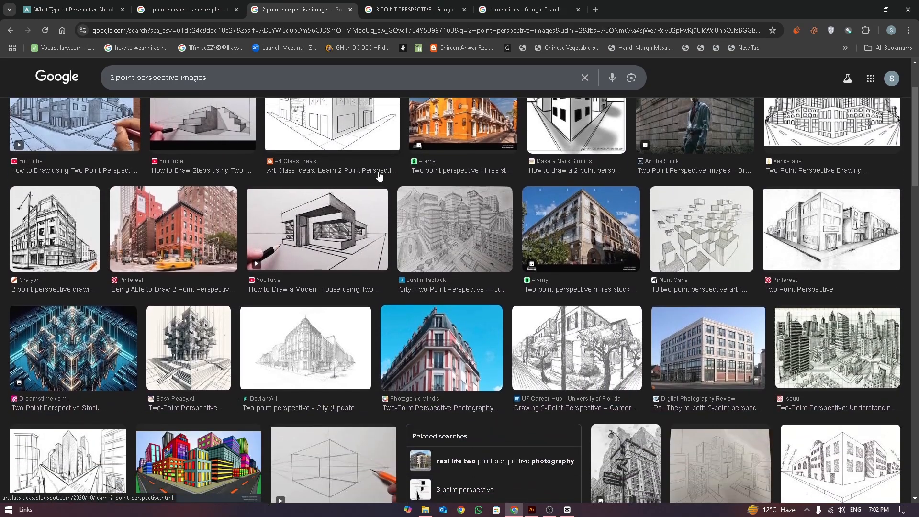
scroll(378, 176, "down", 6)
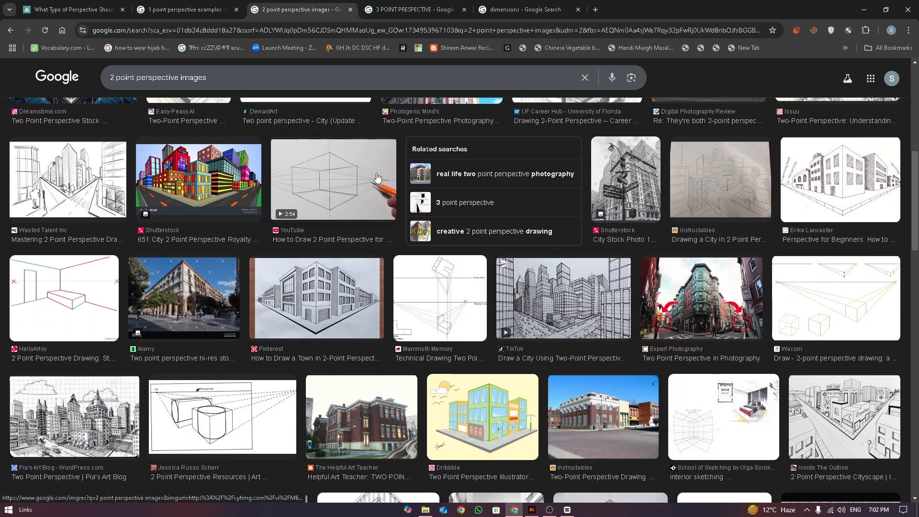
scroll(378, 178, "down", 1)
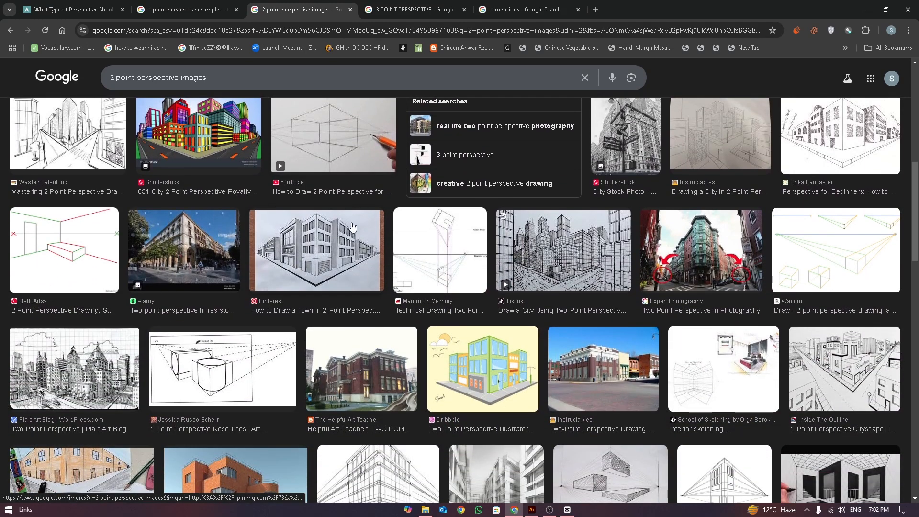
Step: Examine the 3-point perspective image results and the article's 4-point and 5-point perspective diagrams
left_click(80, 8)
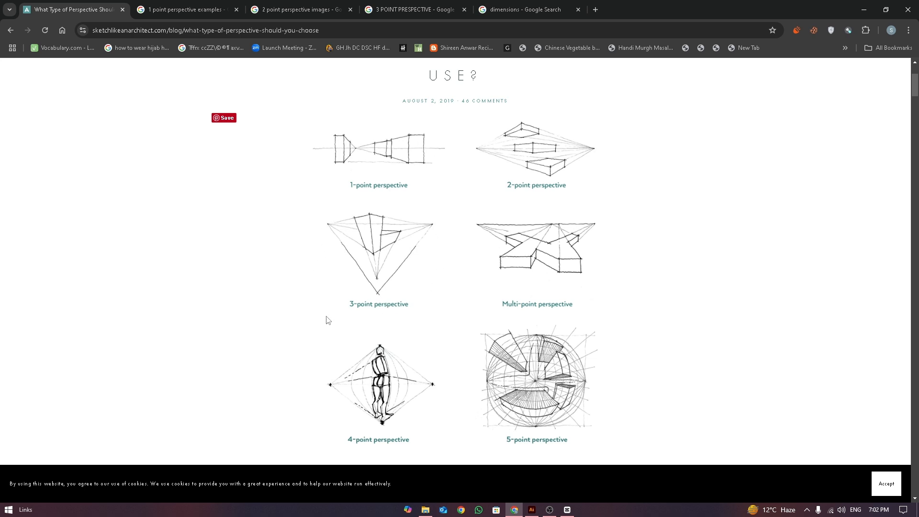
left_click(412, 9)
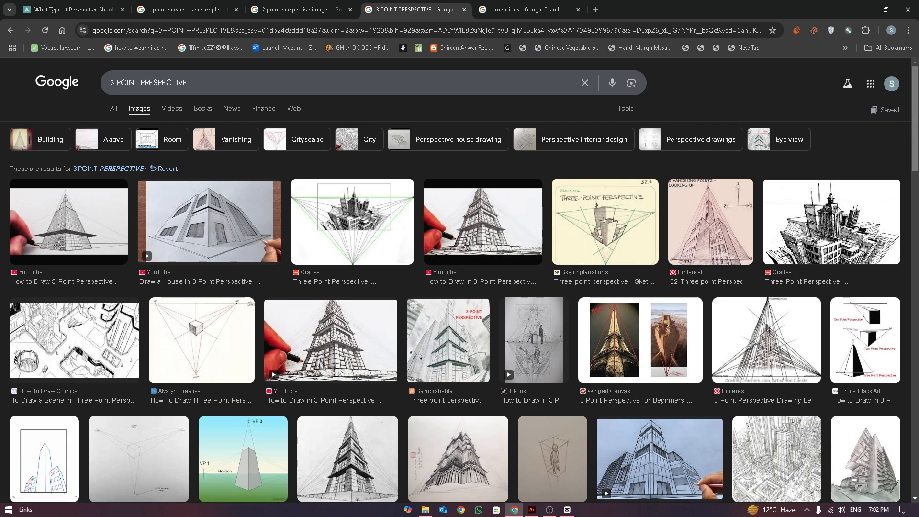
scroll(916, 116, "down", 1)
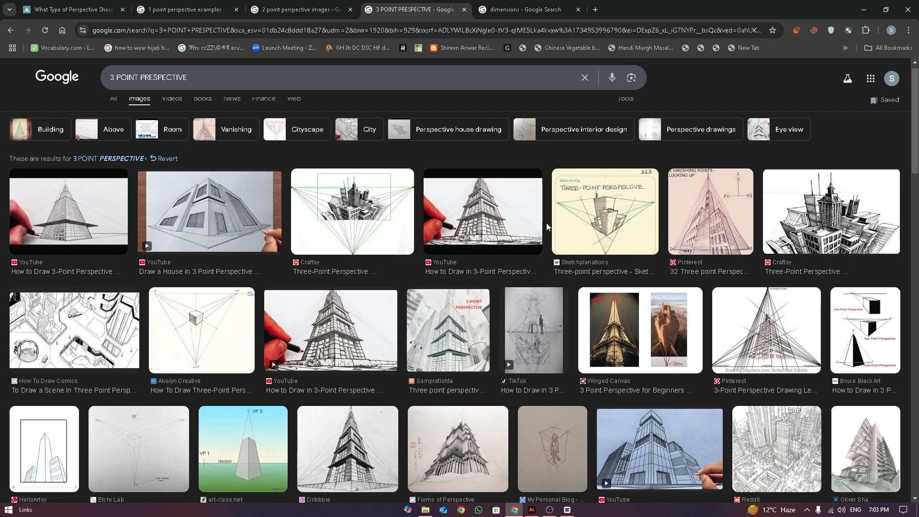
left_click(373, 455)
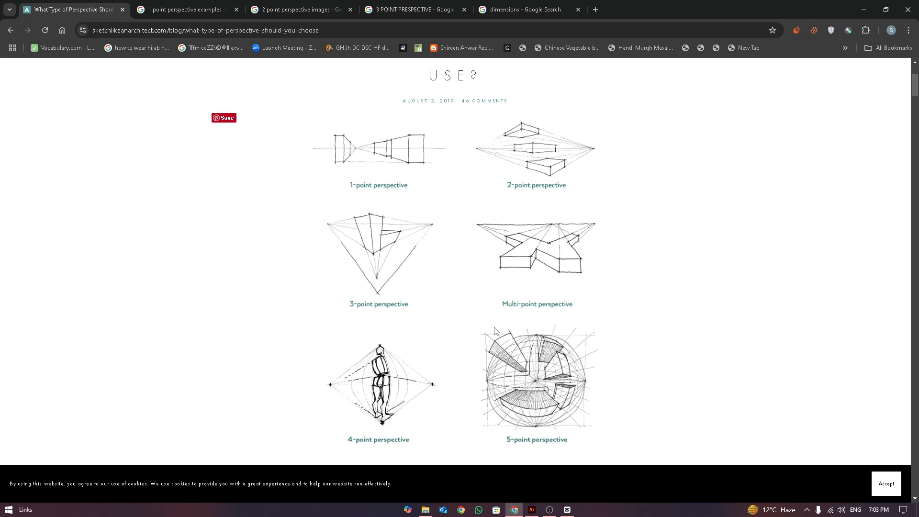
scroll(341, 245, "down", 3)
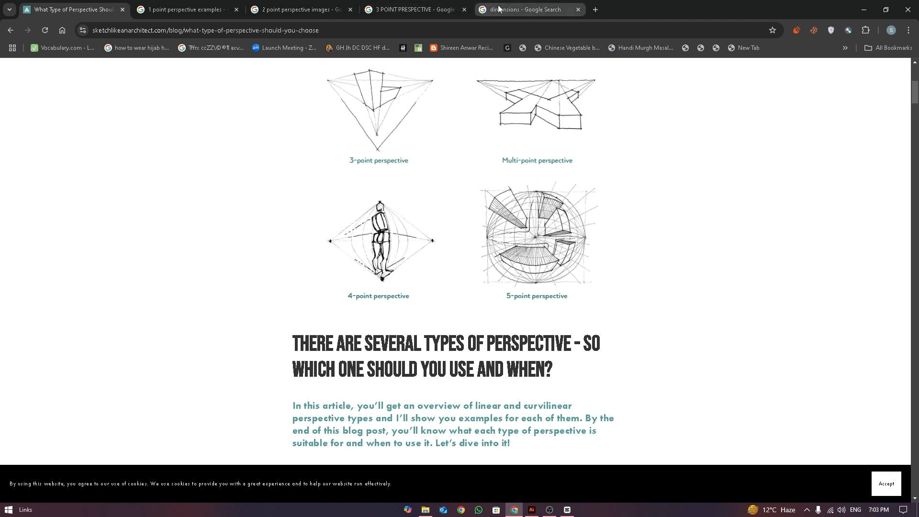
Step: Search for "fish eye perspective grid" in a new browser tab and show only the image results
left_click(596, 9)
left_click(450, 31)
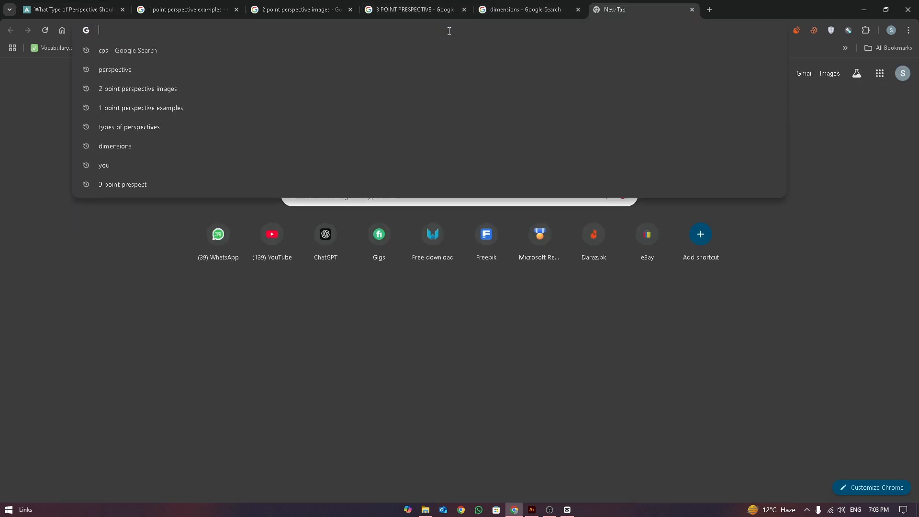
type("fish ")
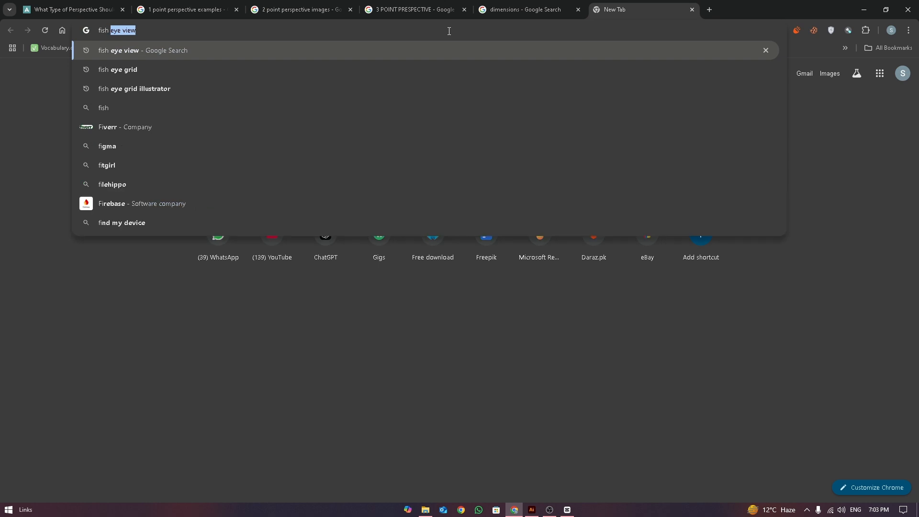
type("eye per")
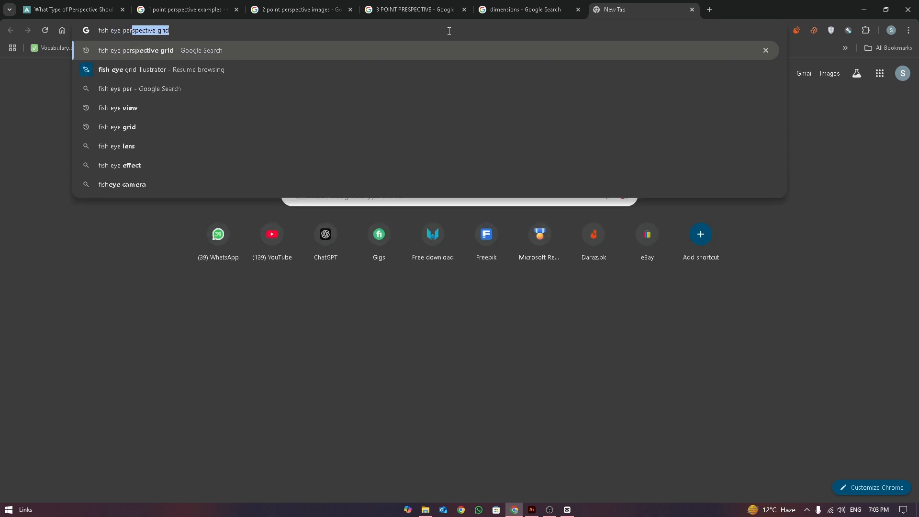
type("spective")
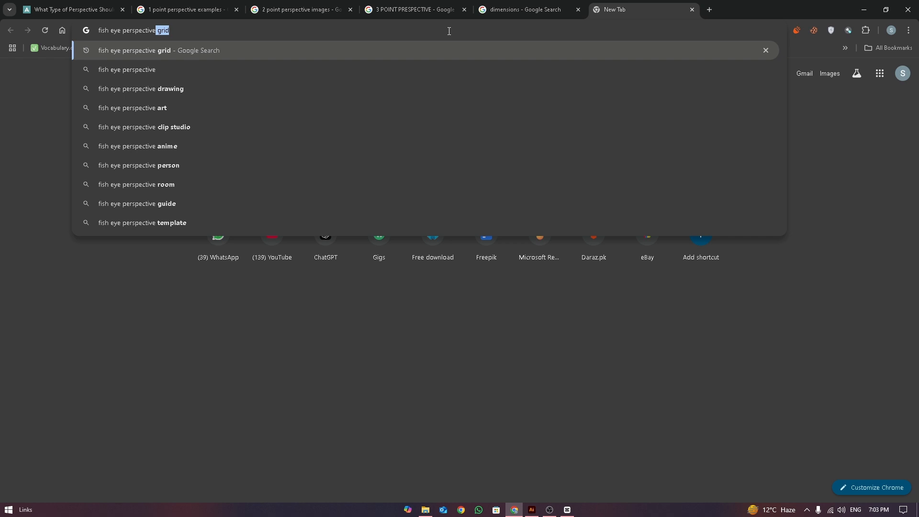
key("Return")
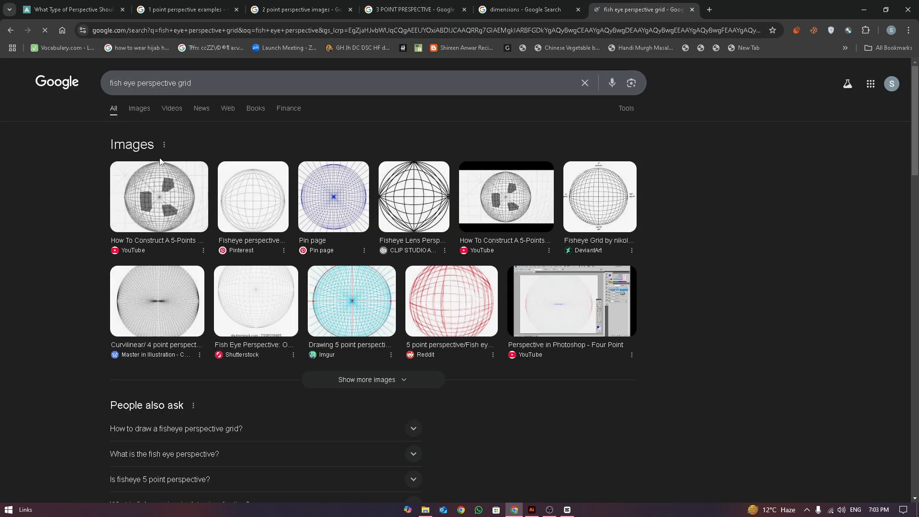
left_click(139, 108)
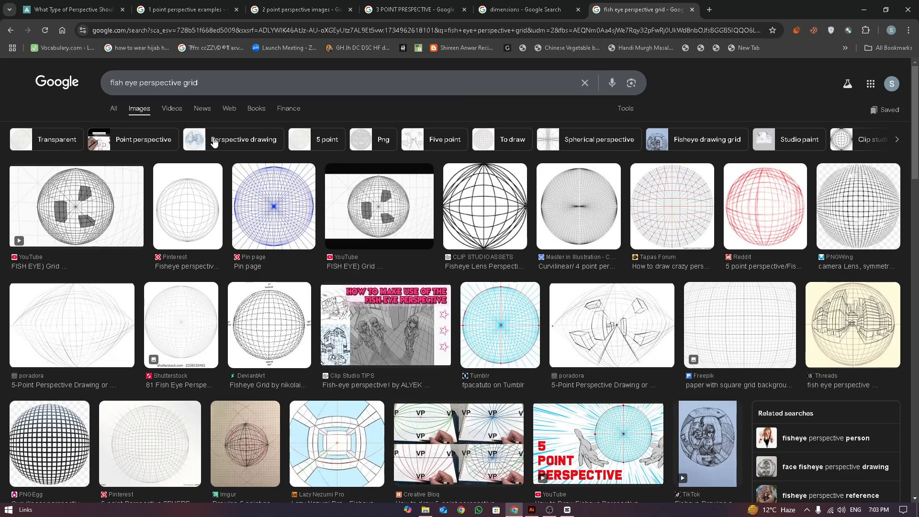
Step: Browse the fish eye perspective grid image results for spherical grids, drawings and photos
scroll(394, 187, "down", 10)
scroll(393, 186, "down", 15)
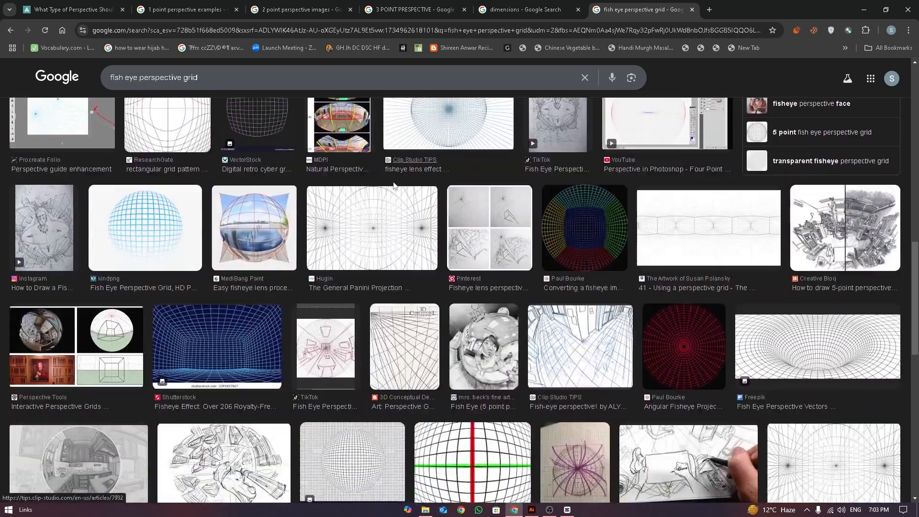
scroll(394, 187, "down", 2)
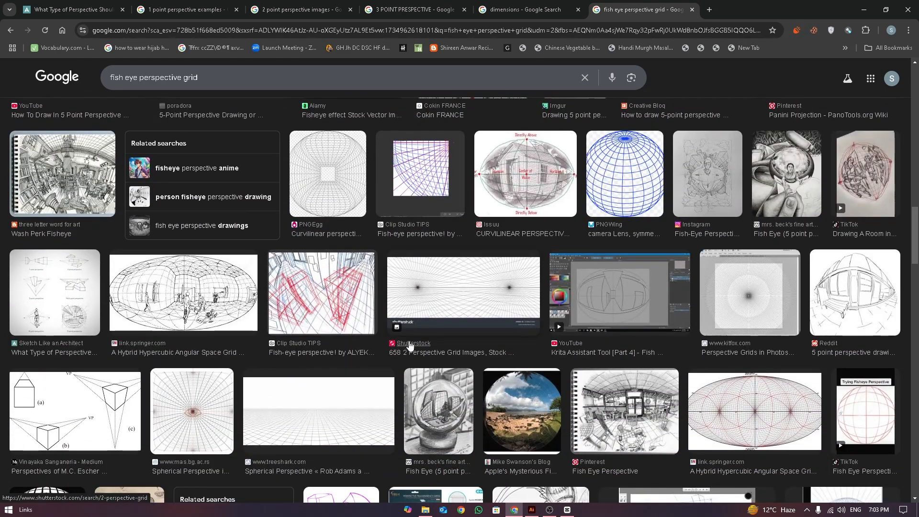
scroll(396, 266, "down", 3)
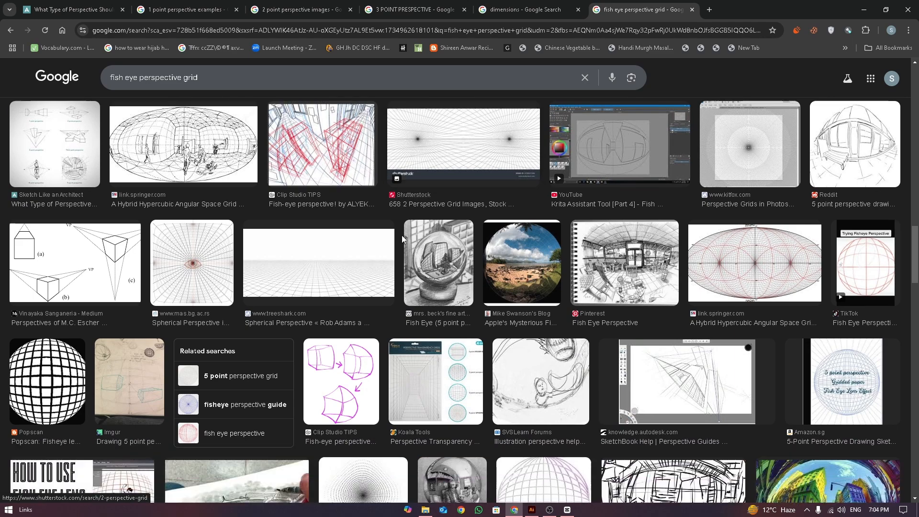
scroll(402, 239, "down", 1)
scroll(444, 284, "down", 5)
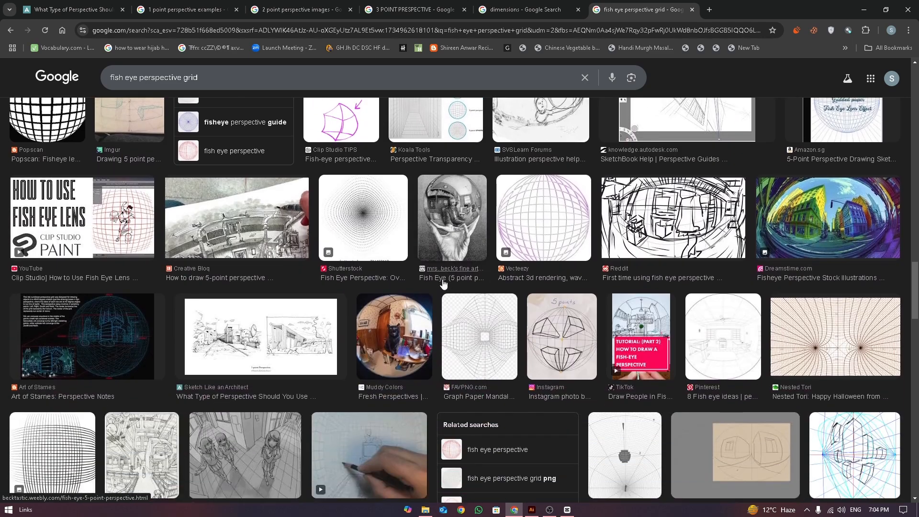
scroll(444, 284, "down", 1)
Step: Preview the fisheye photo of a black cat in a room and examine its related fisheye images
left_click(395, 292)
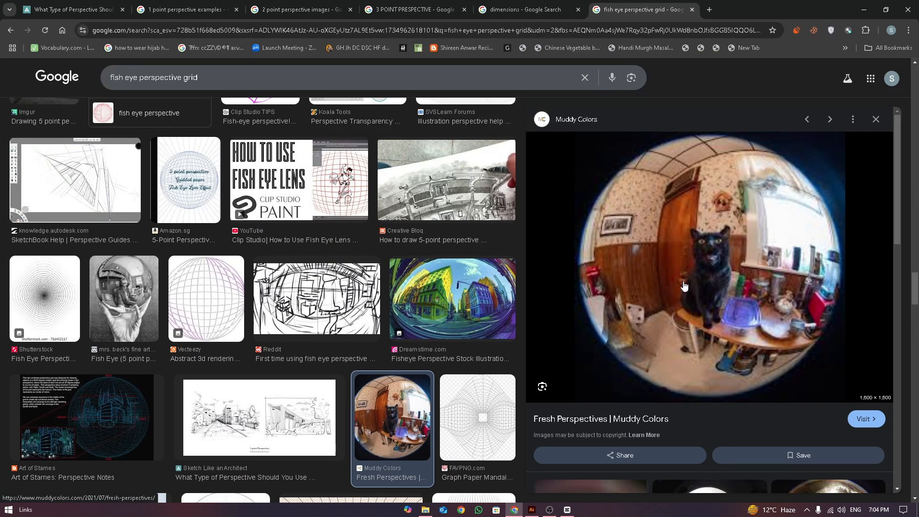
scroll(692, 318, "down", 5)
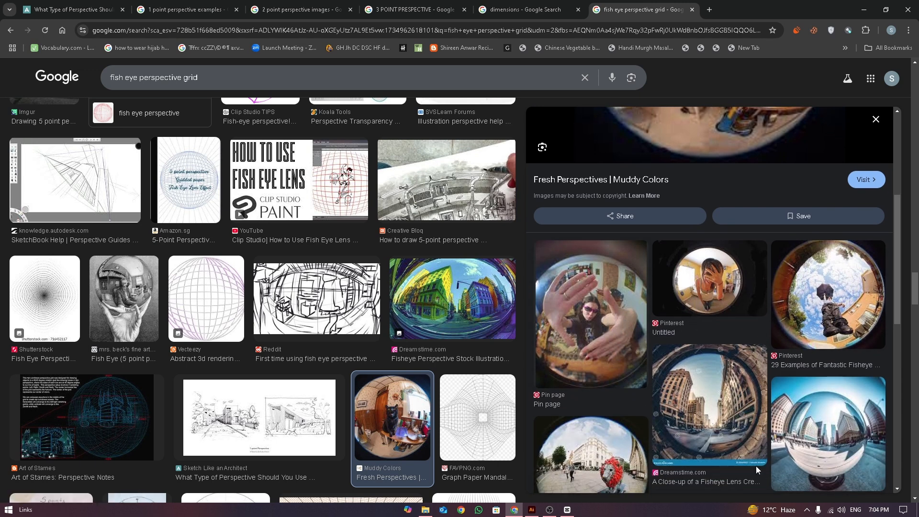
scroll(726, 341, "down", 6)
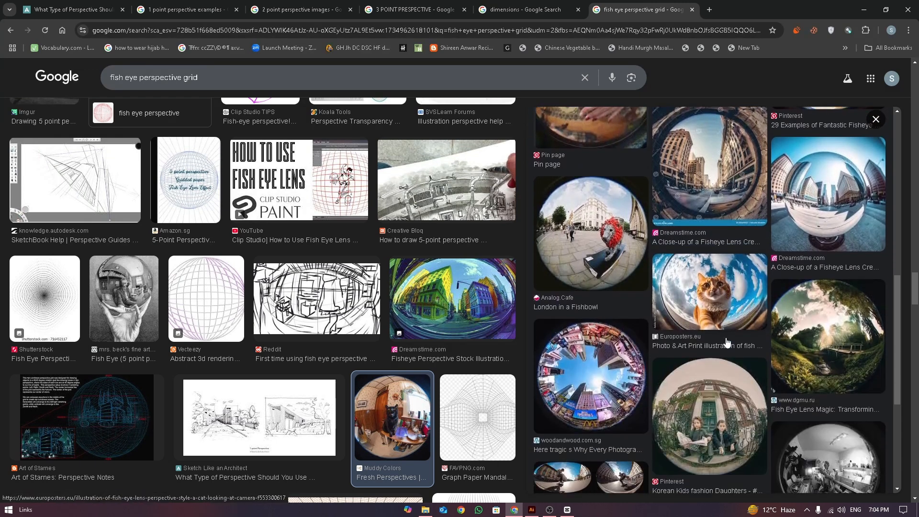
scroll(727, 342, "down", 3)
scroll(724, 344, "up", 13)
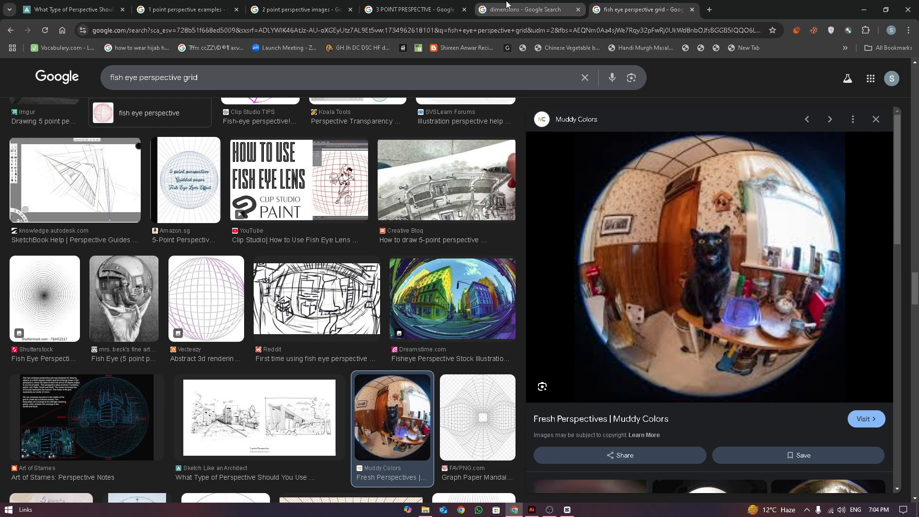
Step: Close the cat photo preview, return to the first results and preview the CLIP STUDIO ASSETS Fisheye Lens Perspective Grid
left_click(11, 30)
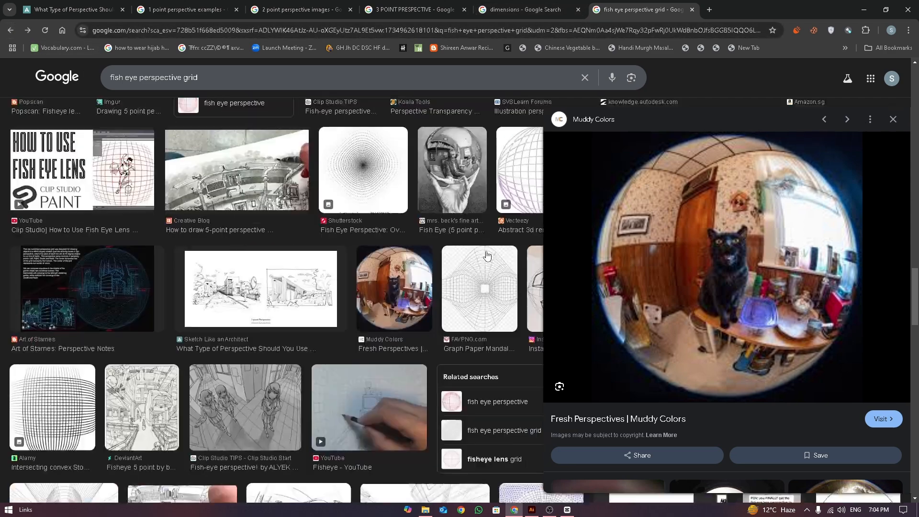
scroll(431, 245, "up", 15)
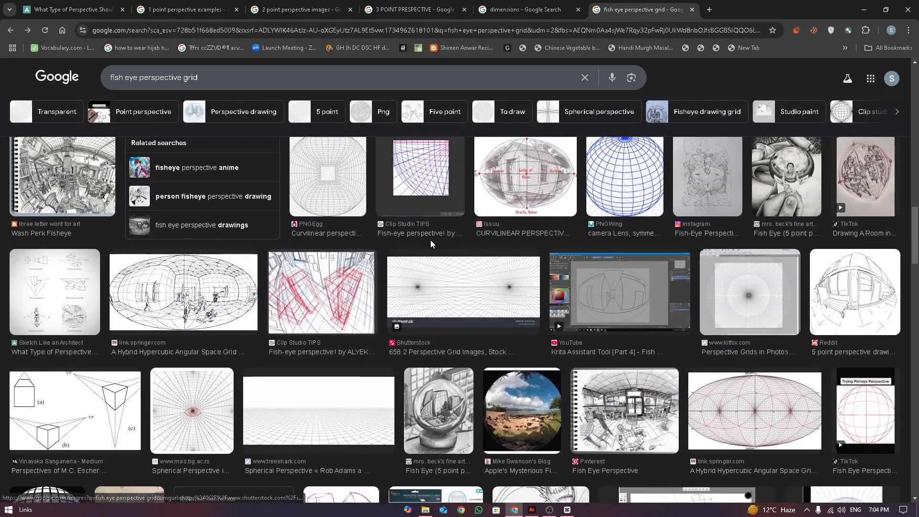
scroll(431, 245, "up", 15)
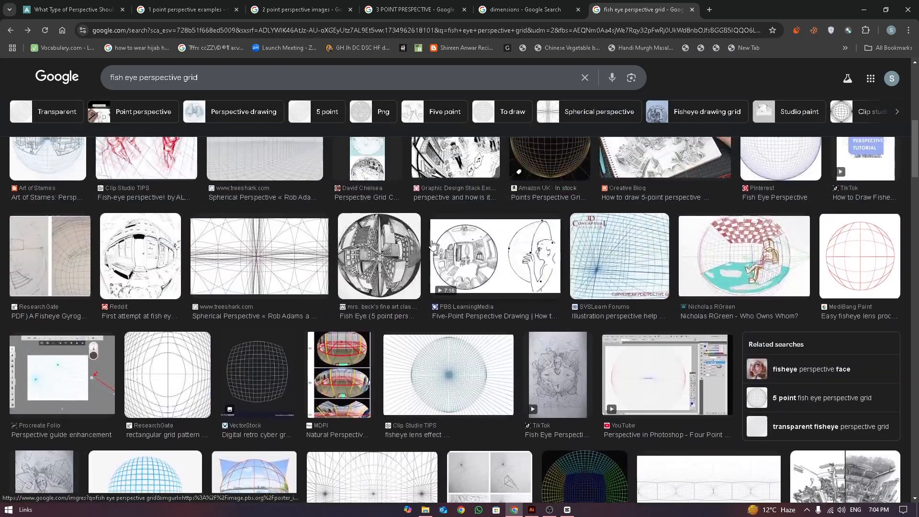
scroll(432, 244, "up", 10)
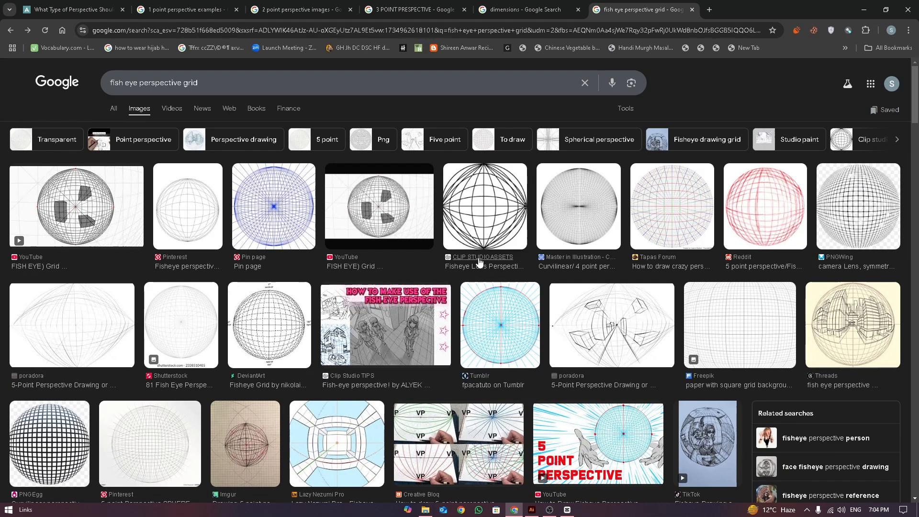
left_click(515, 199)
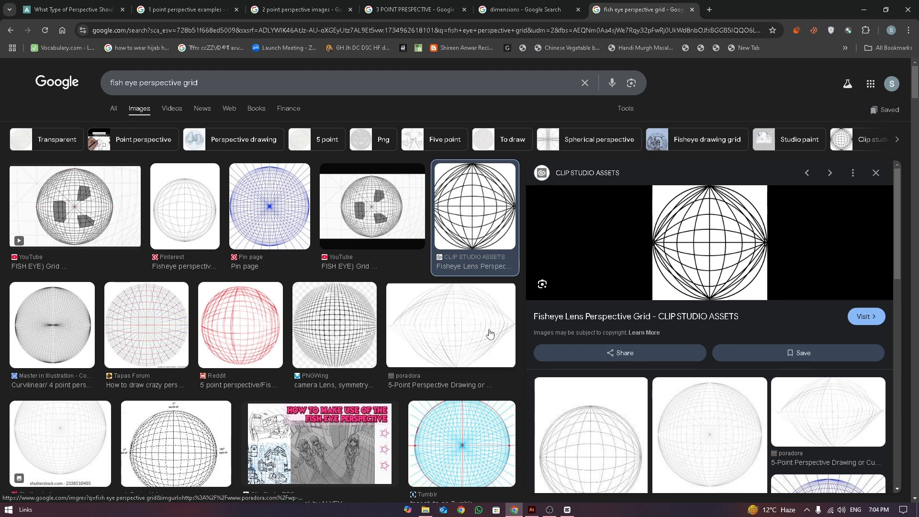
Step: Switch to Illustrator and examine the Perspective Grid options, including the one, two and three point perspective presets
left_click(532, 509)
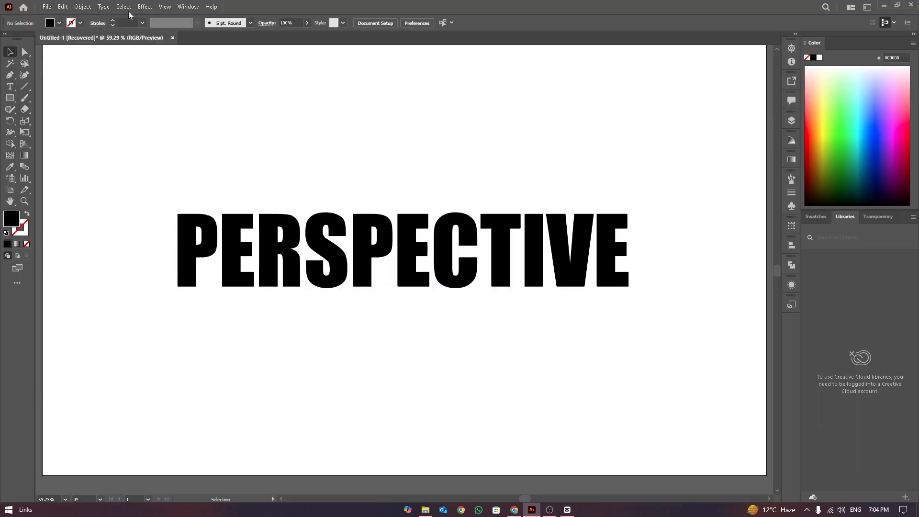
left_click(166, 7)
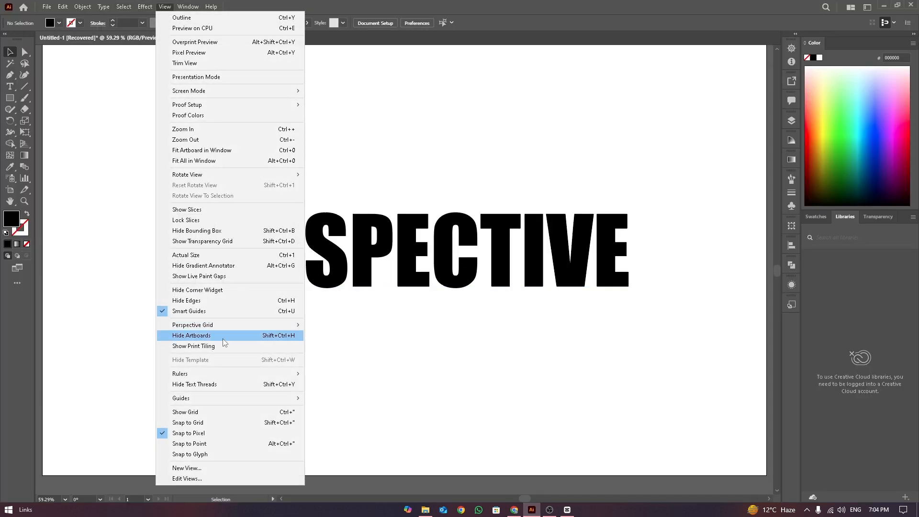
mouse_move(211, 330)
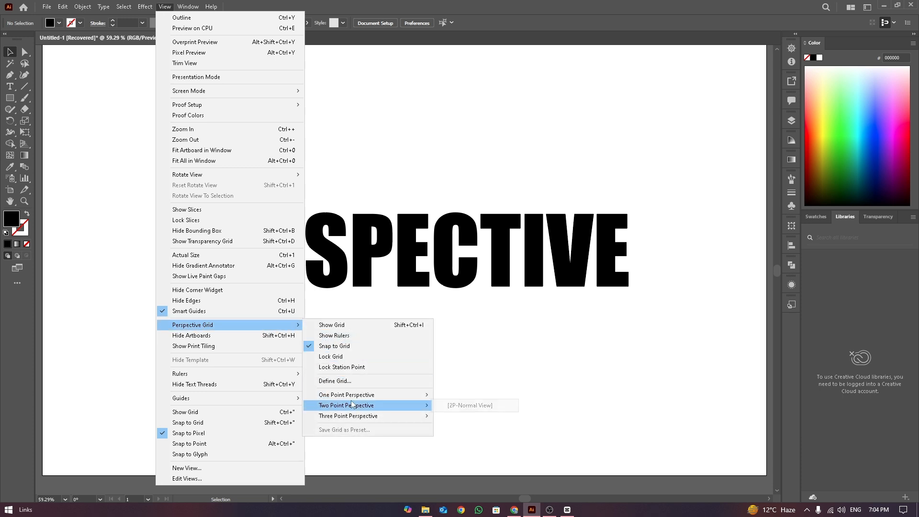
mouse_move(358, 399)
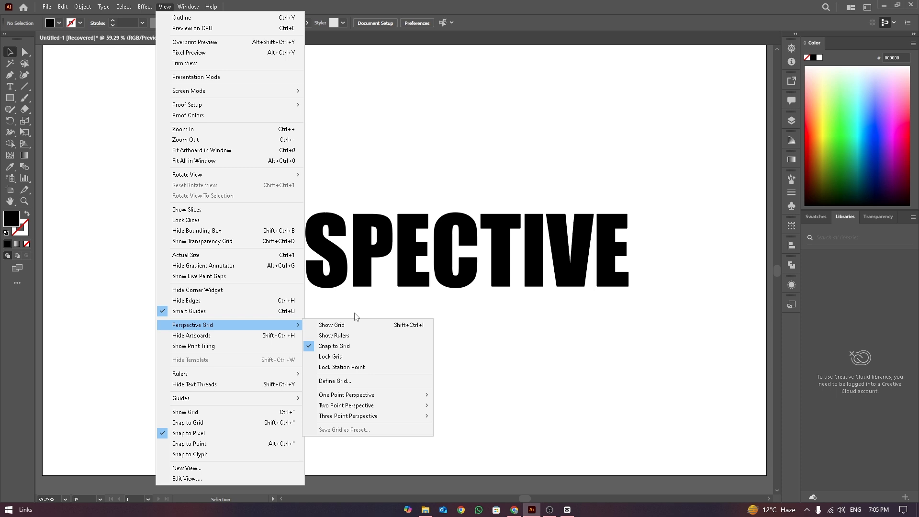
Step: Switch back to Chrome and replace the image search with "5 point perspectyive"
left_click(514, 510)
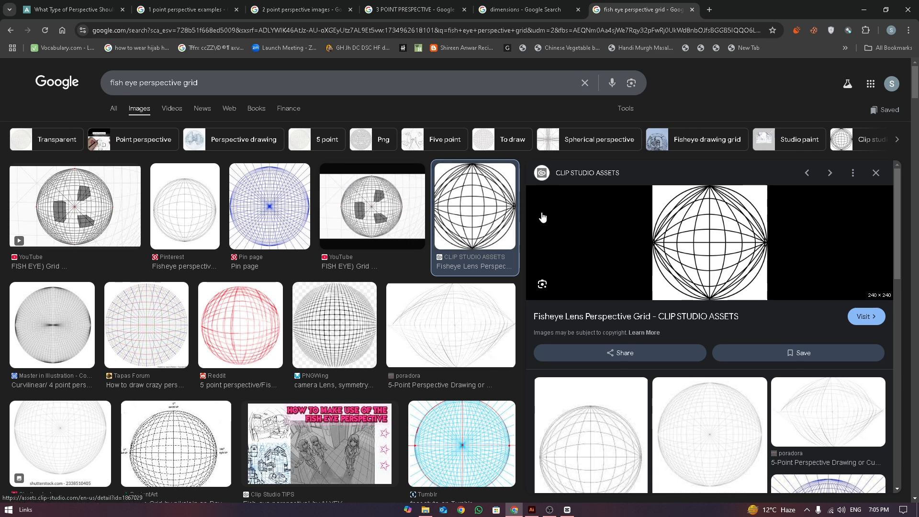
left_click_drag(238, 90, 70, 64)
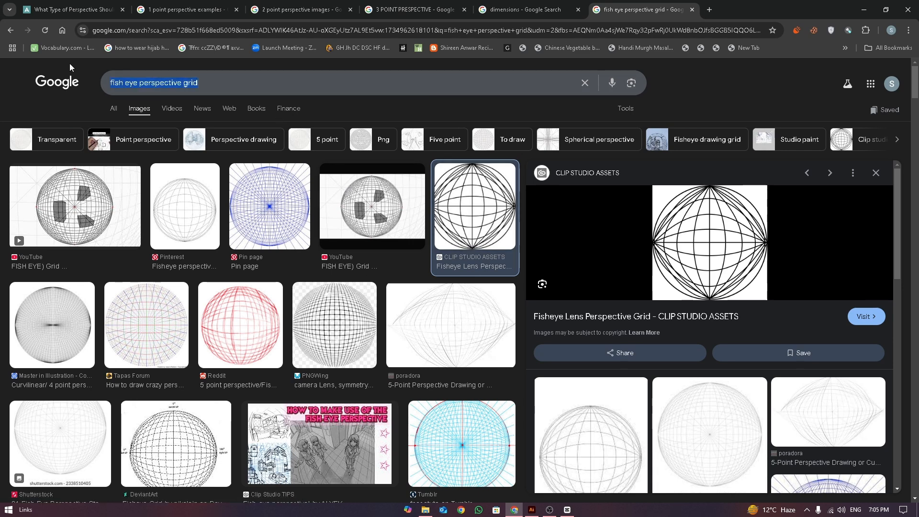
type("5 poin")
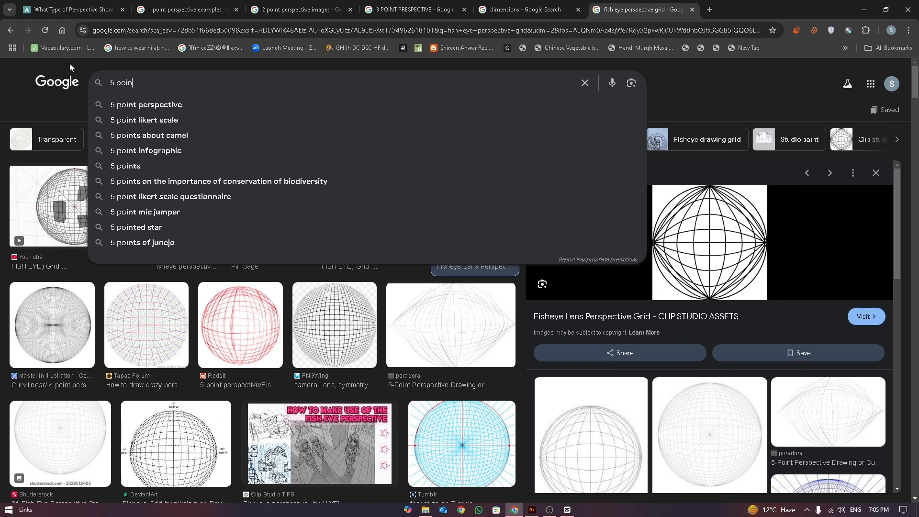
type("t perspectyive")
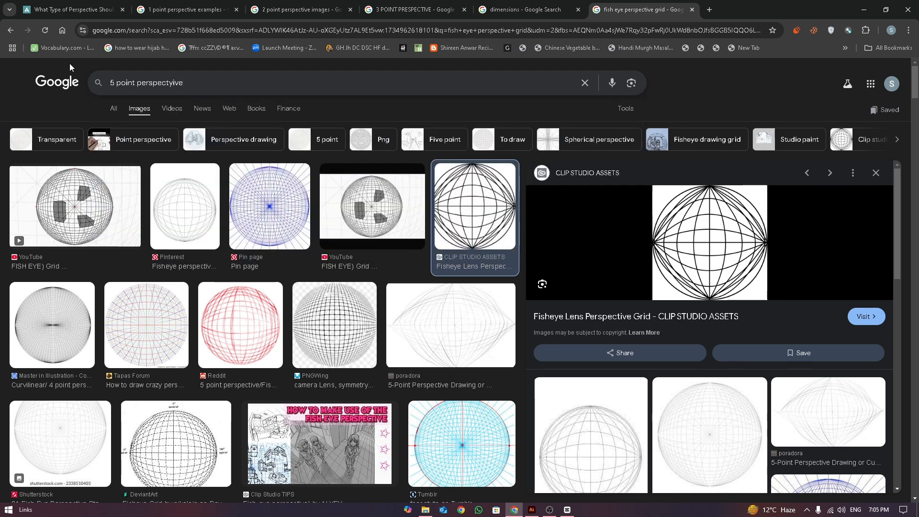
key("Return")
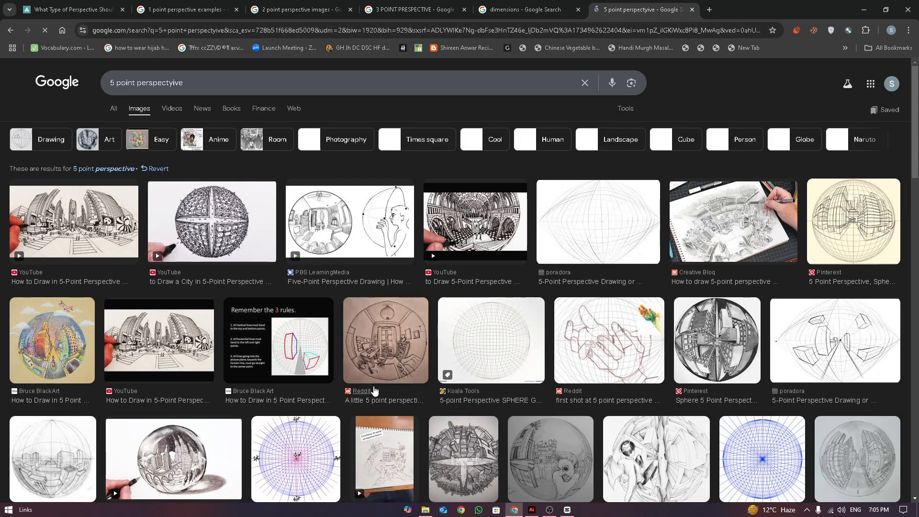
Step: Preview the drawing of a city on a sphere and examine its related images and the other 5-point perspective results
left_click(230, 238)
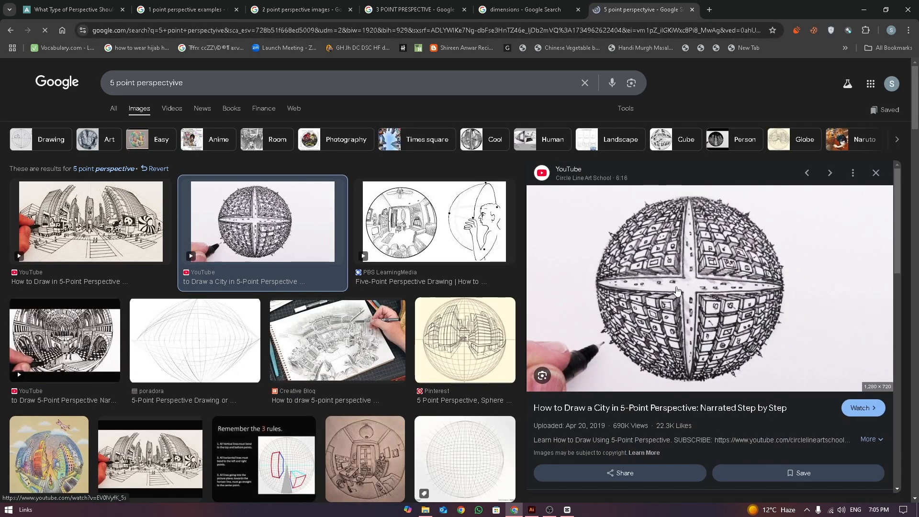
scroll(675, 280, "down", 5)
scroll(675, 280, "down", 5)
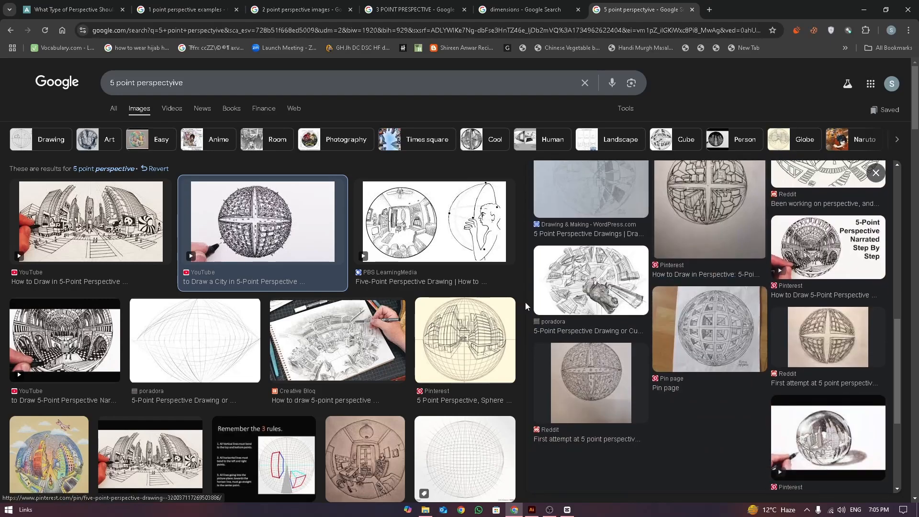
scroll(391, 298, "down", 5)
scroll(391, 299, "up", 4)
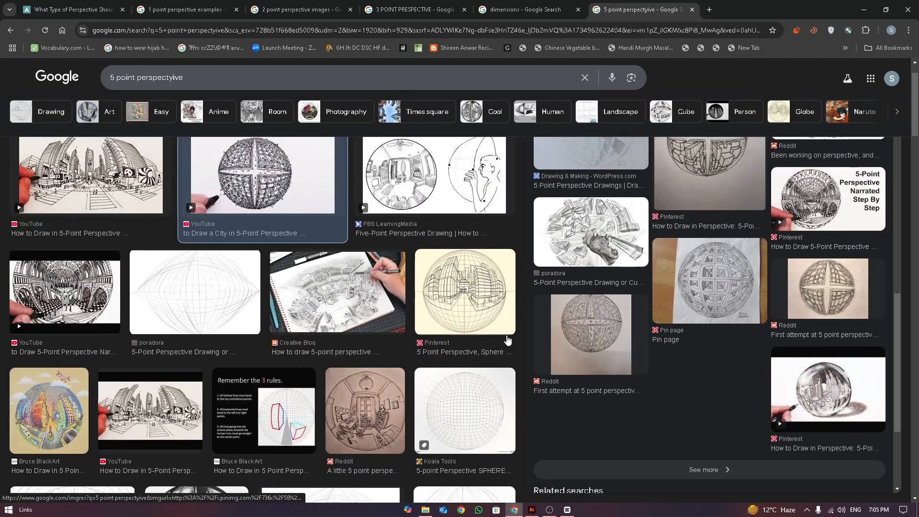
scroll(362, 298, "down", 3)
scroll(363, 297, "down", 2)
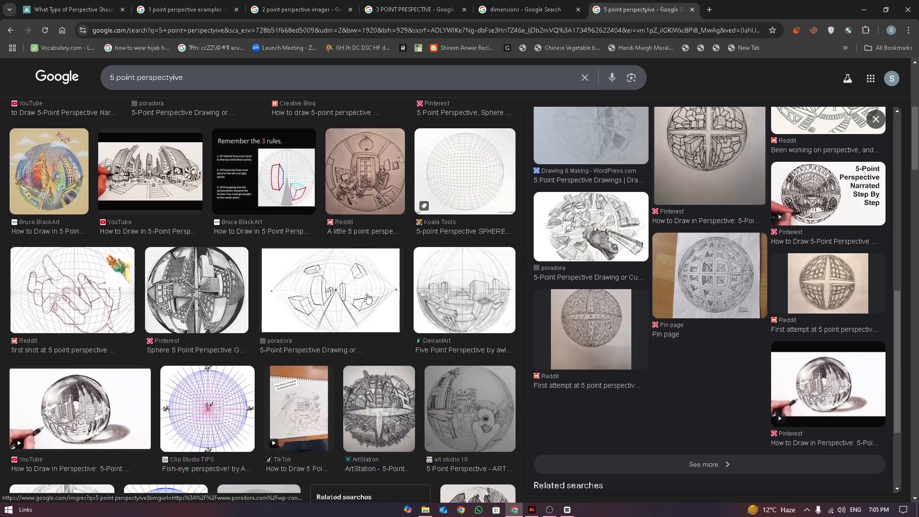
scroll(247, 376, "down", 1)
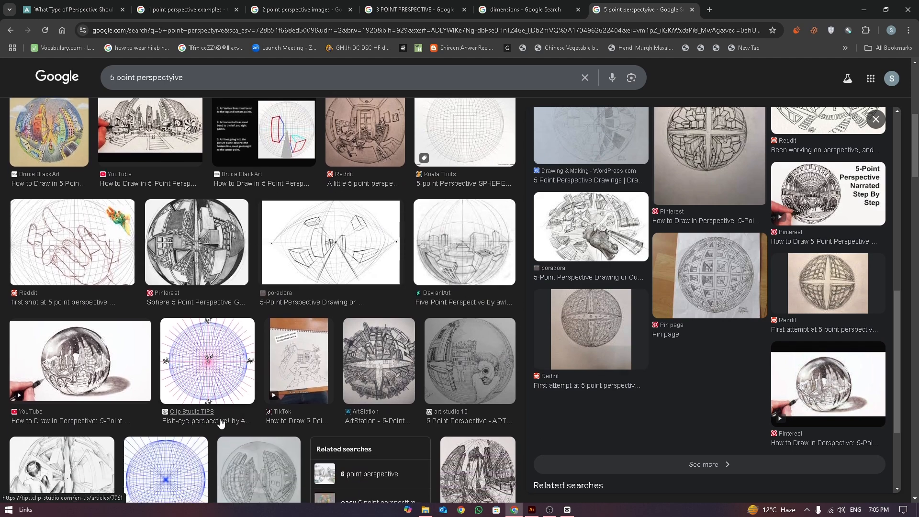
scroll(134, 140, "up", 3)
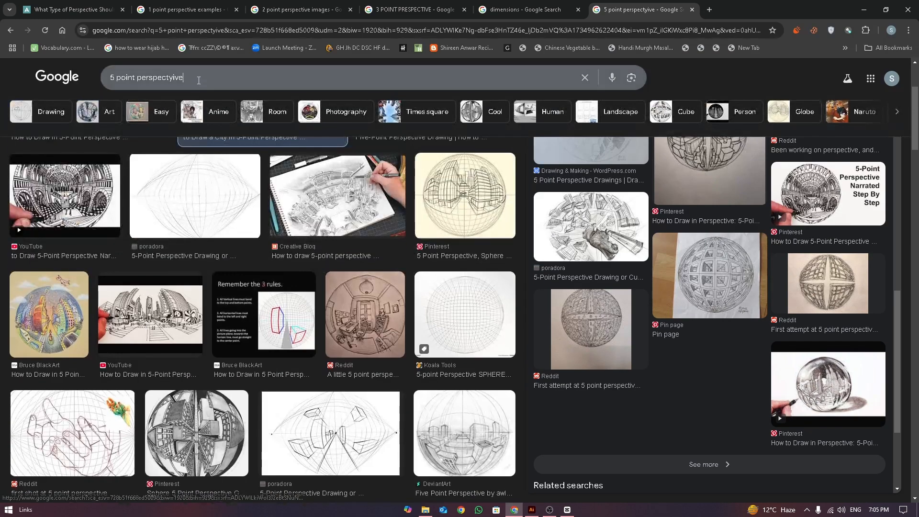
Step: Extend the image search to "5 point perspectyive eagle eye grid" and preview the blue five-point perspective grid
left_click(227, 86)
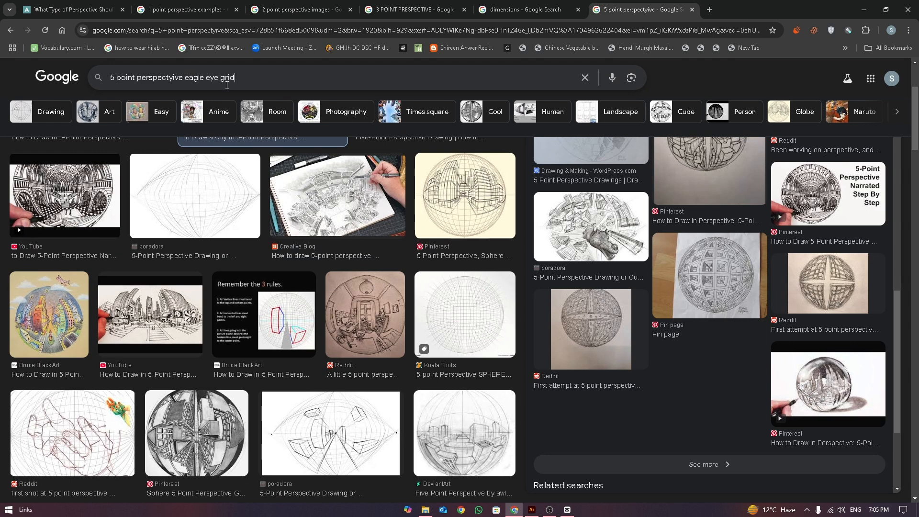
key("Return")
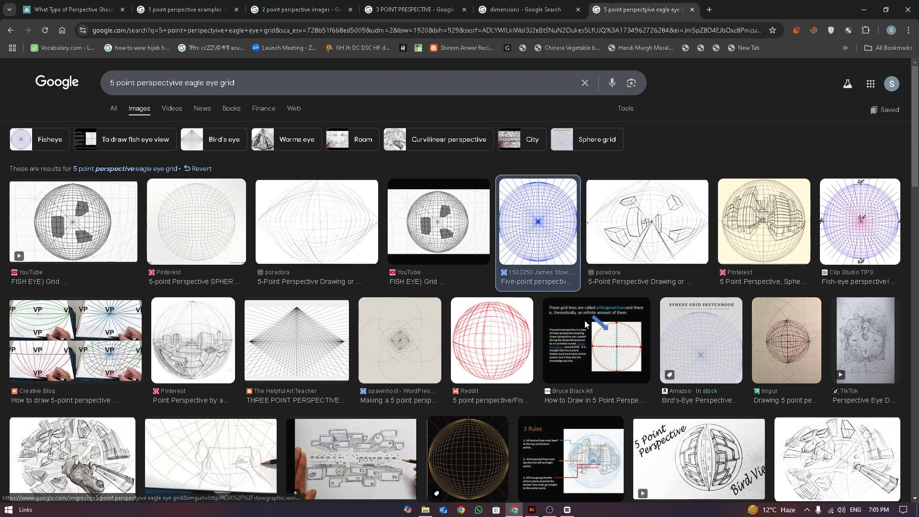
left_click(562, 235)
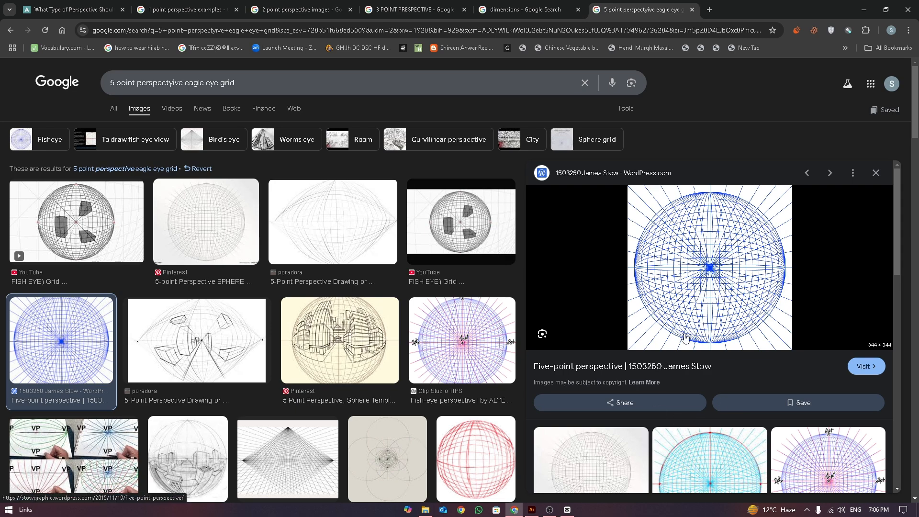
Step: Look through the eagle eye grid image results for examples of five-point perspective
scroll(468, 303, "down", 10)
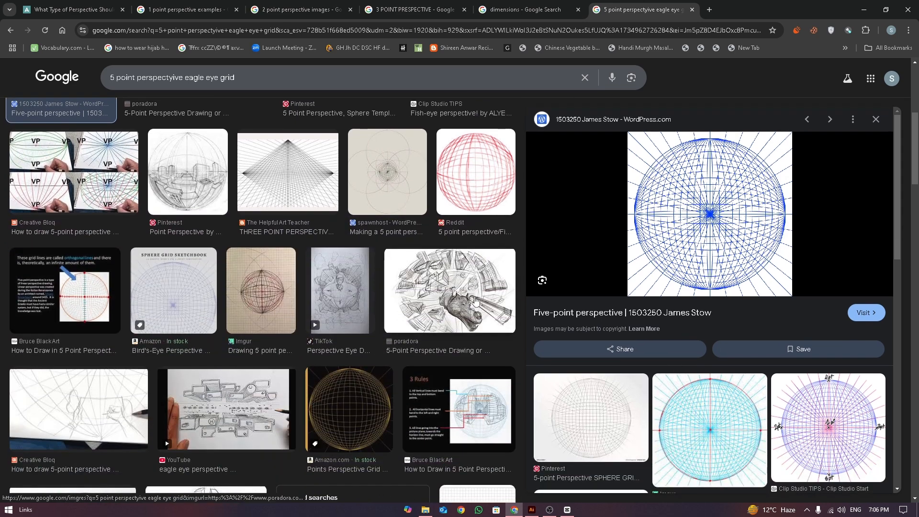
scroll(364, 264, "down", 5)
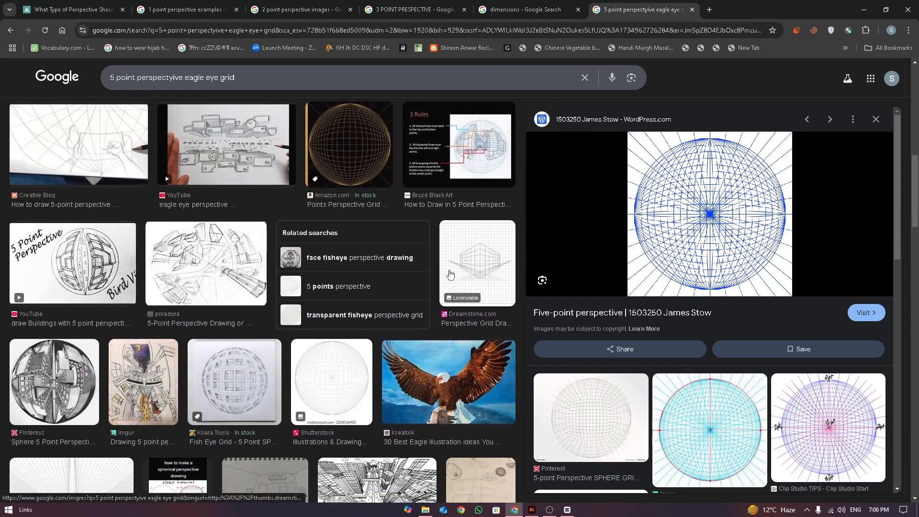
scroll(364, 264, "down", 3)
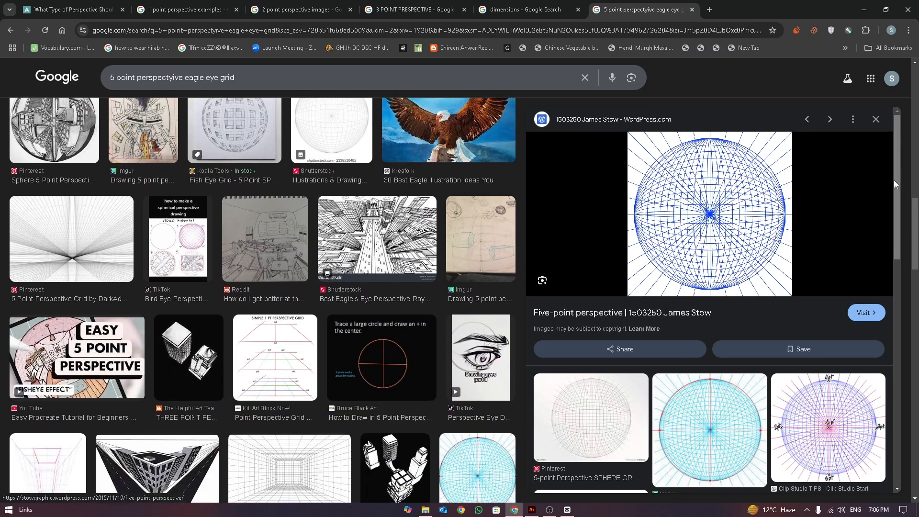
left_click_drag(896, 197, 897, 115)
Step: Extend the image search to "5 point perspectyive eagle eye grid examples"
left_click(271, 83)
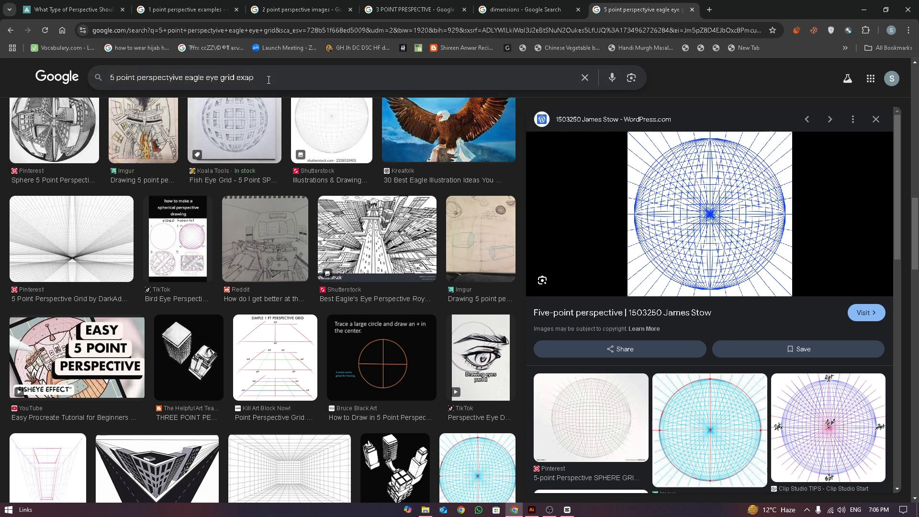
type("examples")
key("Return")
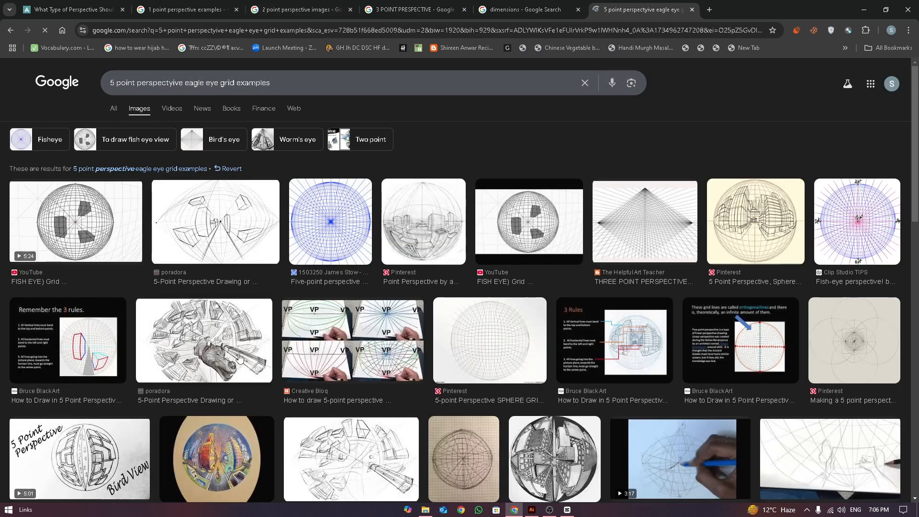
Step: Preview the poradora curvilinear perspective sketch of a city with an animal head and look through the other five-point results
scroll(240, 359, "down", 2)
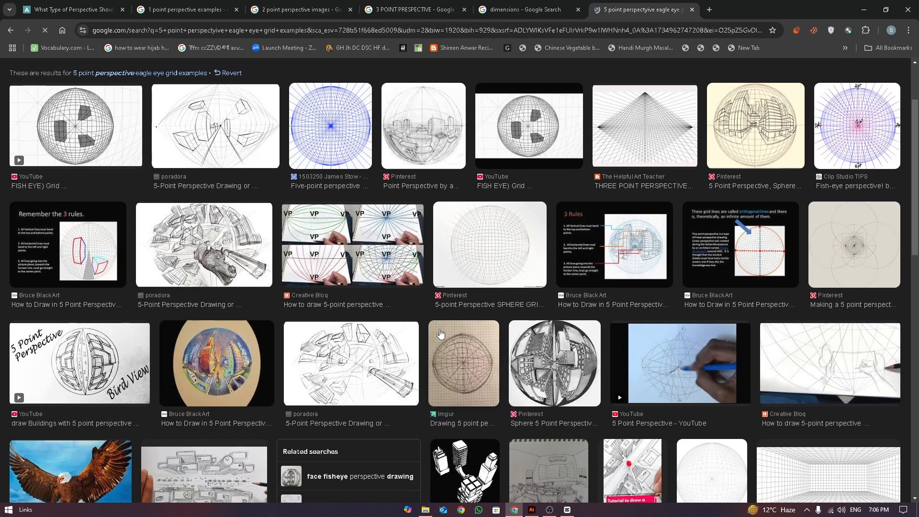
left_click(204, 244)
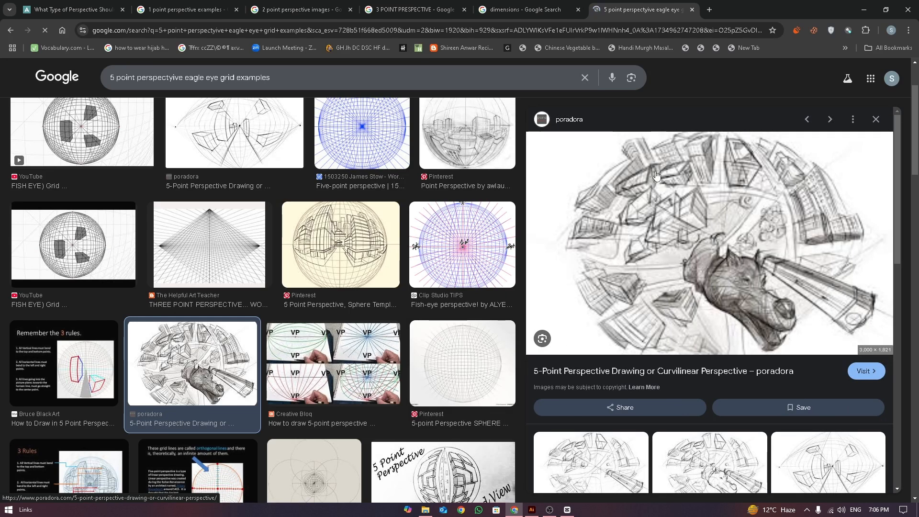
left_click_drag(896, 151, 896, 160)
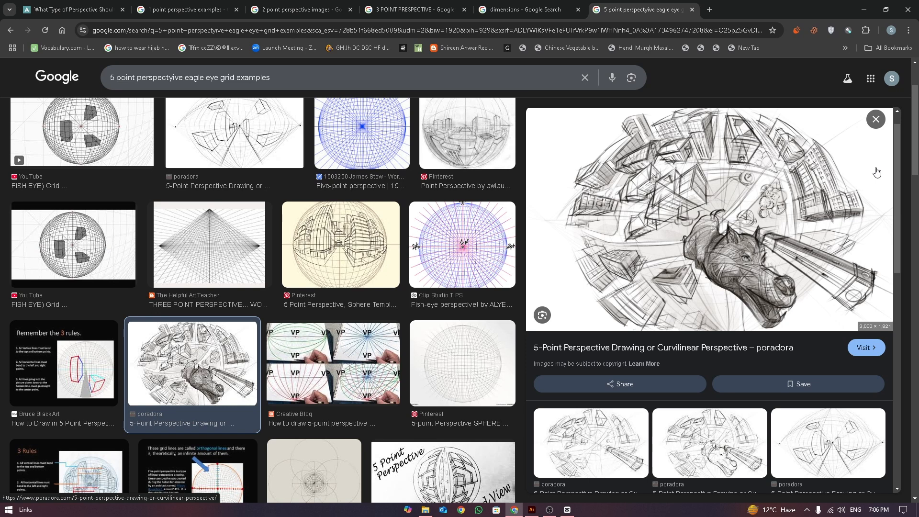
scroll(432, 224, "down", 2)
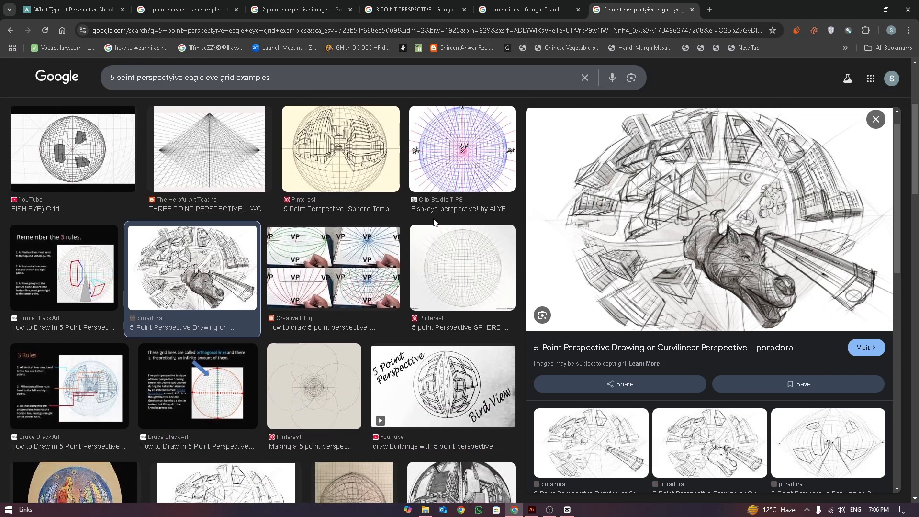
scroll(434, 222, "down", 3)
scroll(434, 221, "down", 15)
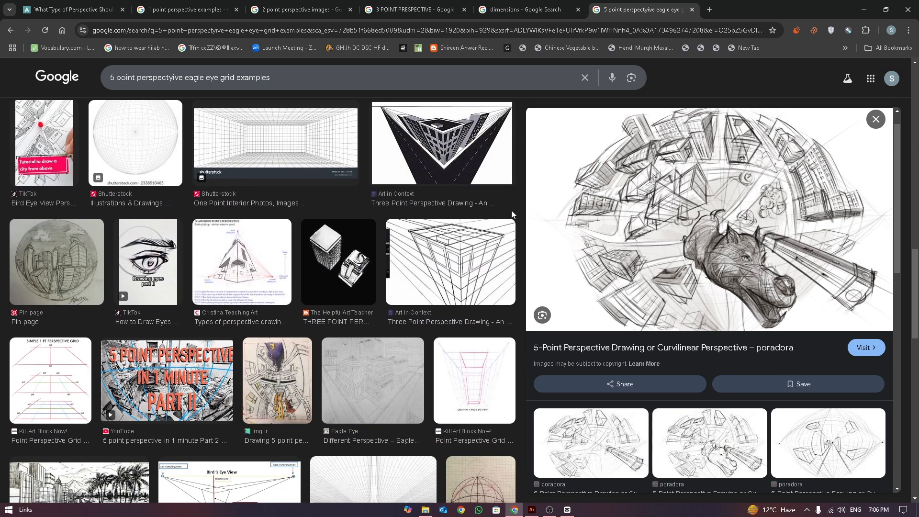
scroll(435, 213, "up", 4)
scroll(435, 212, "up", 10)
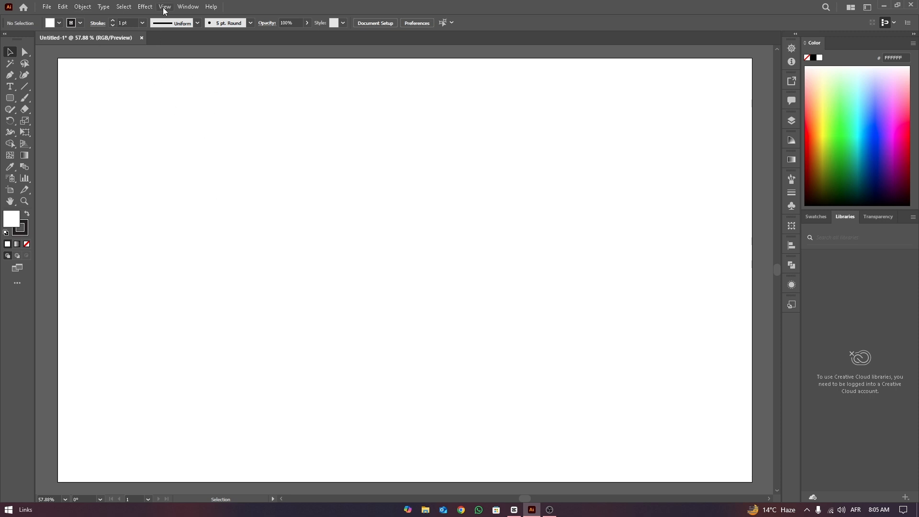
Step: Switch to Illustrator and display a one-point perspective grid using the [1P-Normal View] preset
left_click(165, 7)
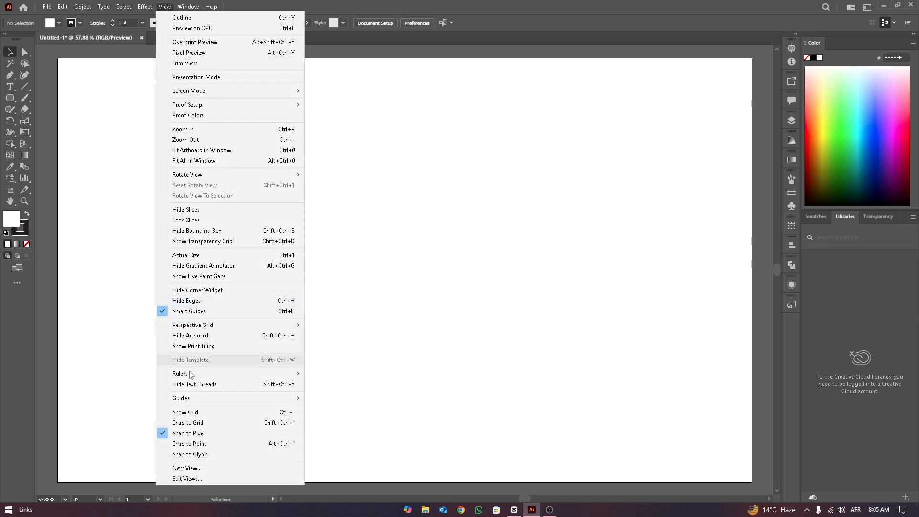
mouse_move(223, 322)
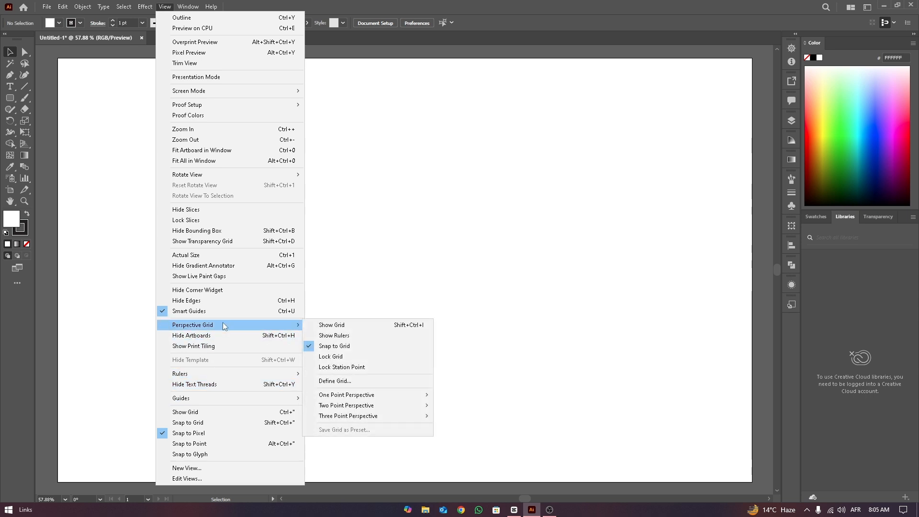
mouse_move(408, 398)
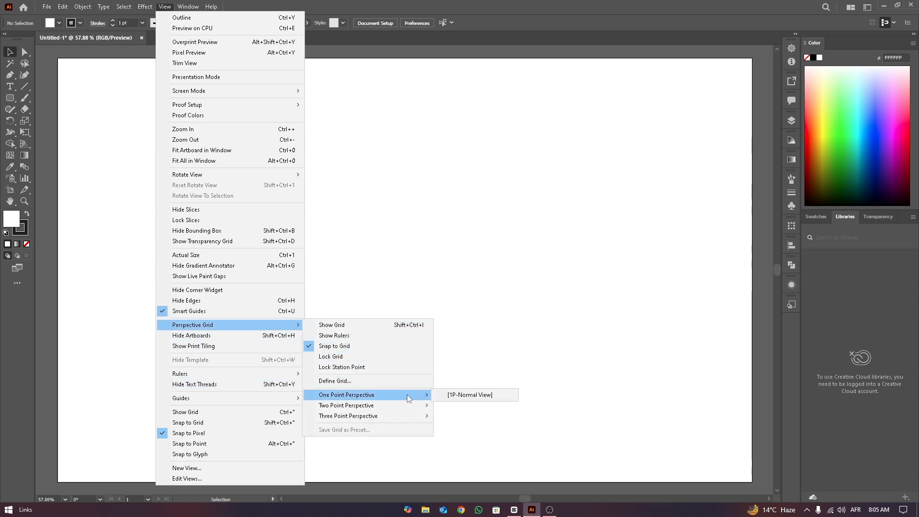
left_click(455, 396)
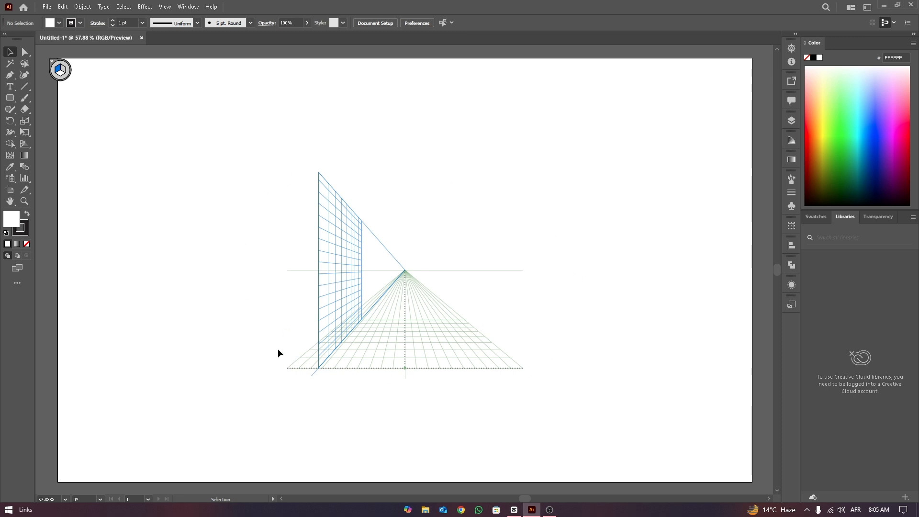
Step: Use the Perspective Grid tool to move the left grid plane outward, away from the vanishing point, and lower the ground level
left_click(24, 144)
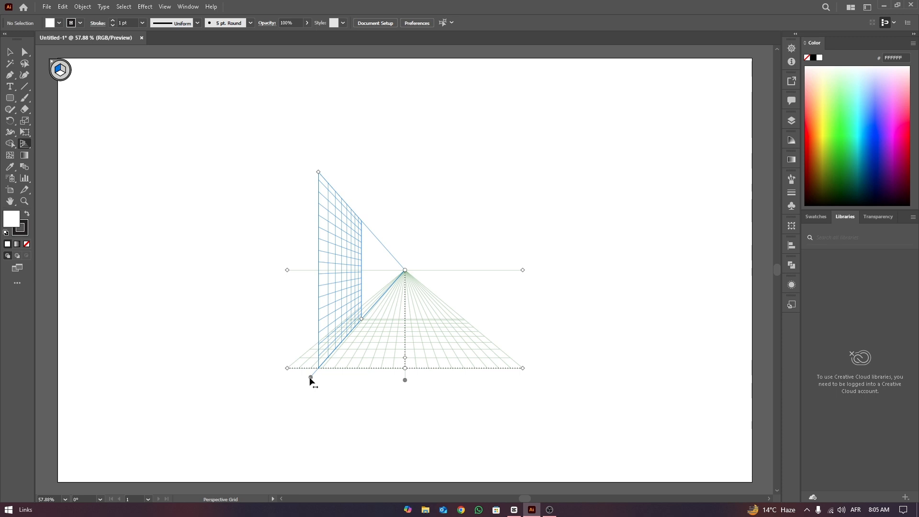
left_click_drag(309, 377, 178, 330)
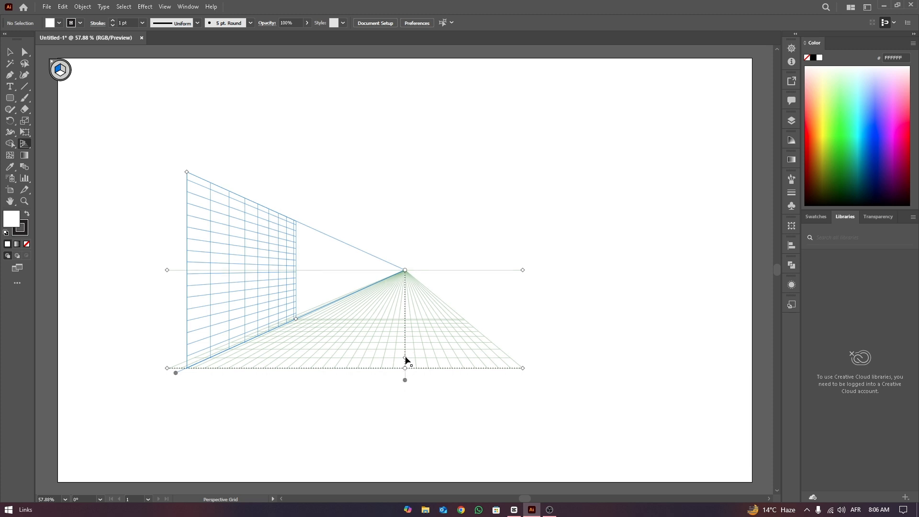
left_click_drag(405, 381, 410, 357)
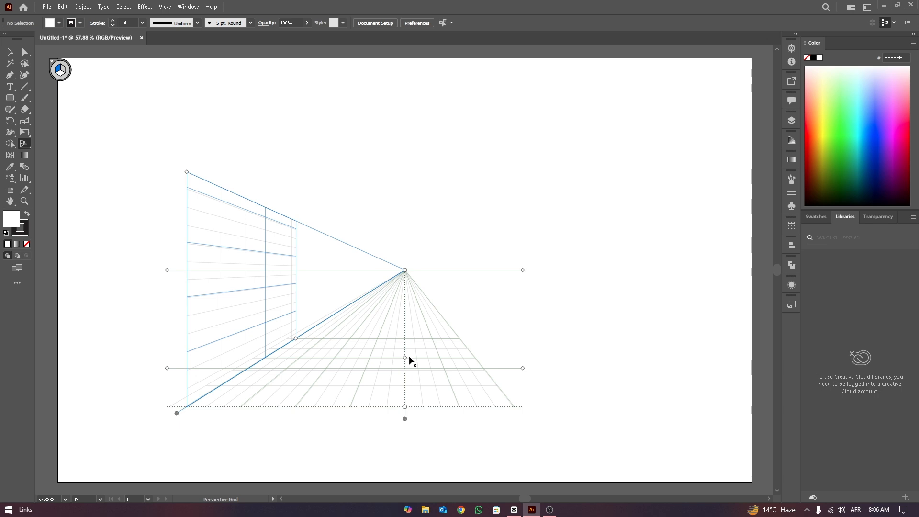
Step: Adjust the grid cell size and extend the grid closer to the vanishing point
left_click_drag(410, 356, 411, 375)
left_click_drag(297, 337, 409, 293)
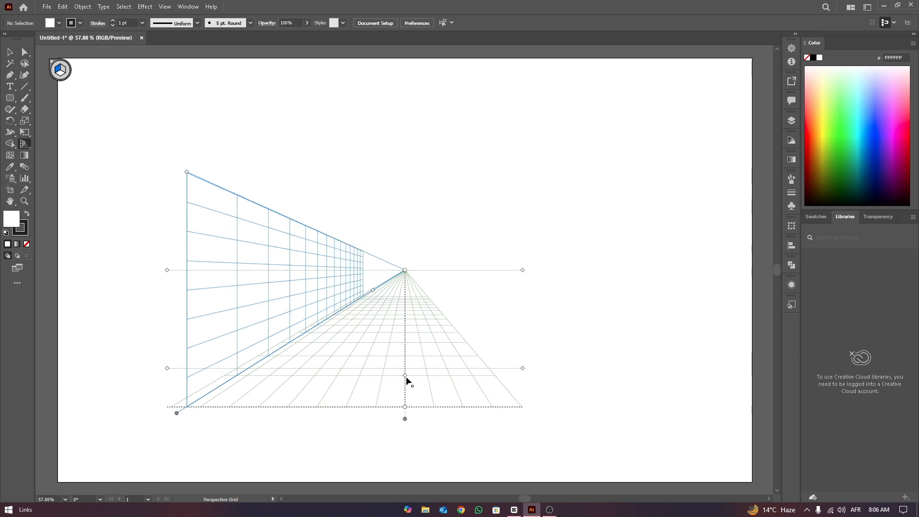
left_click_drag(405, 376, 408, 370)
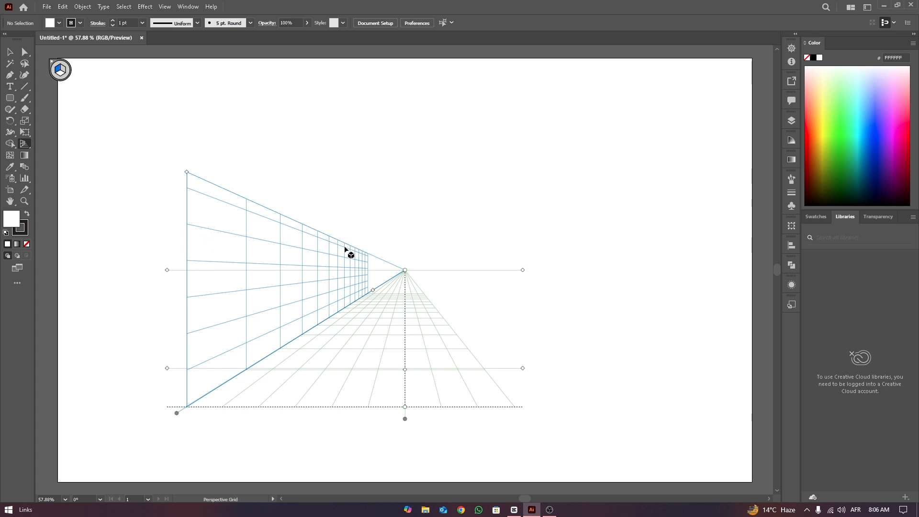
Step: Deactivate all perspective planes and draw a flat rectangle of about 396 x 635 px over the left grid plane
left_click(60, 75)
left_click(64, 72)
left_click(23, 147)
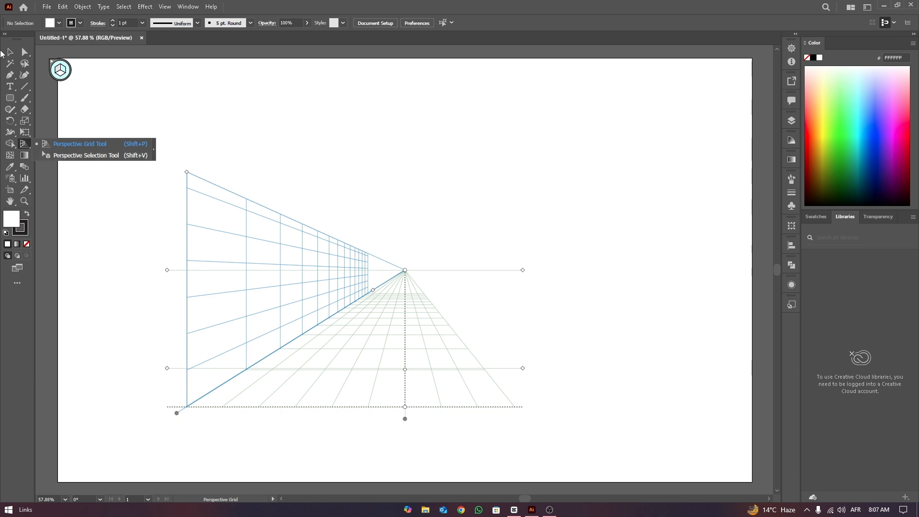
left_click_drag(10, 98, 52, 98)
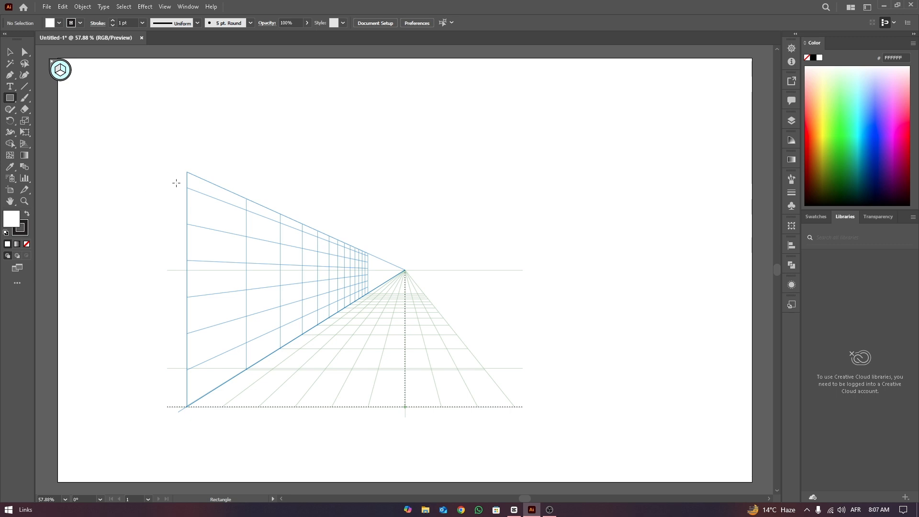
left_click_drag(153, 157, 310, 406)
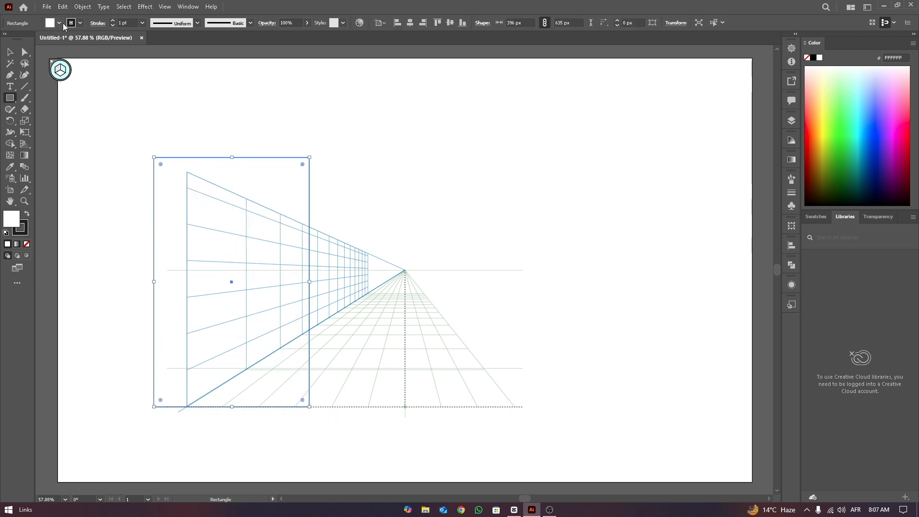
Step: Fill the flat rectangle with red (ED1C24) and move it about 366 px left, clear of the grid
left_click(60, 23)
left_click(33, 39)
key("Escape")
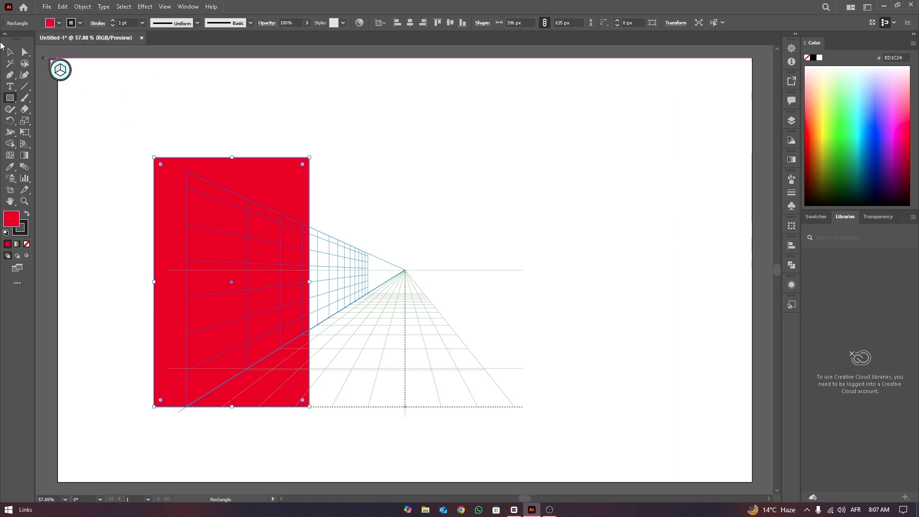
key("v")
key("ctrl+f")
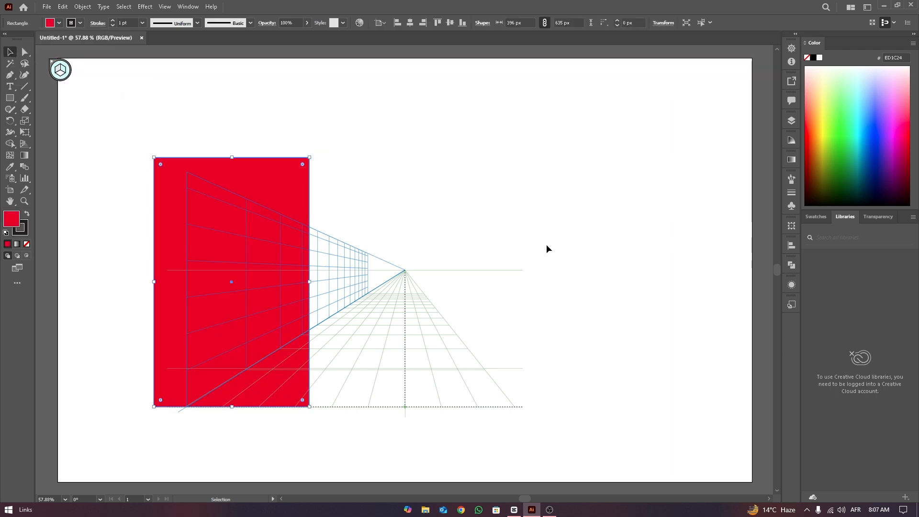
left_click_drag(249, 209, 140, 191)
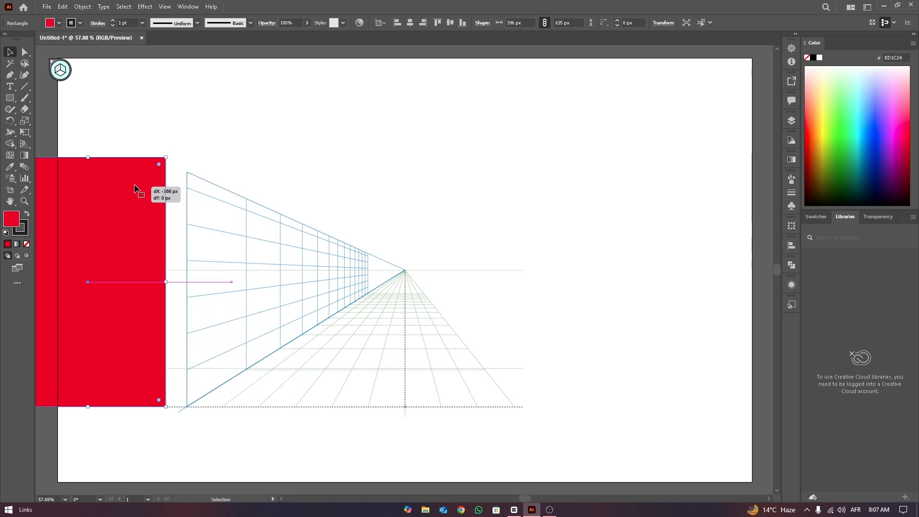
Step: Make the left grid plane active and draw a red rectangle in perspective, covering the full height of the plane's first column
left_click(27, 143)
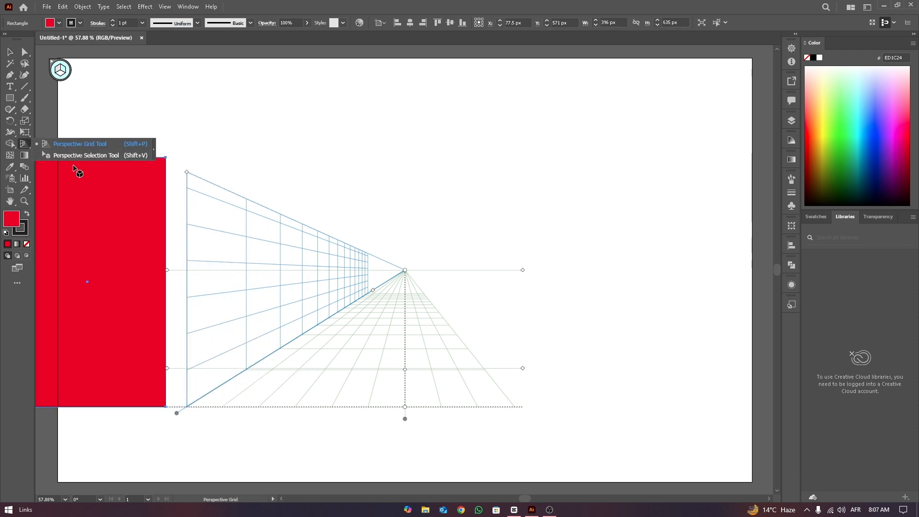
left_click(99, 155)
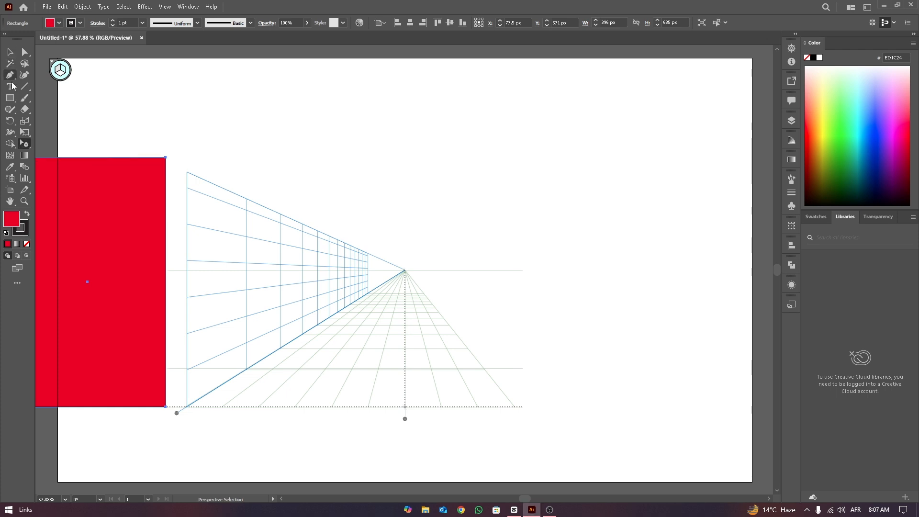
left_click(11, 98)
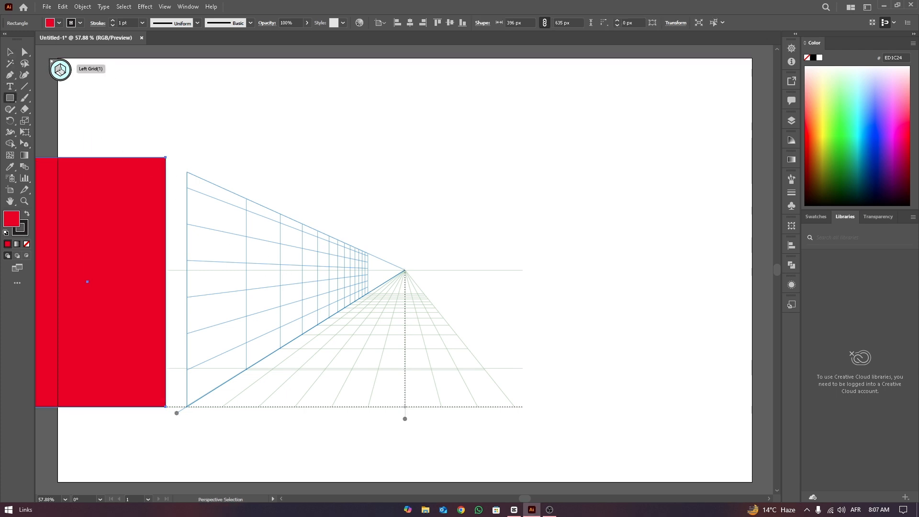
left_click(57, 70)
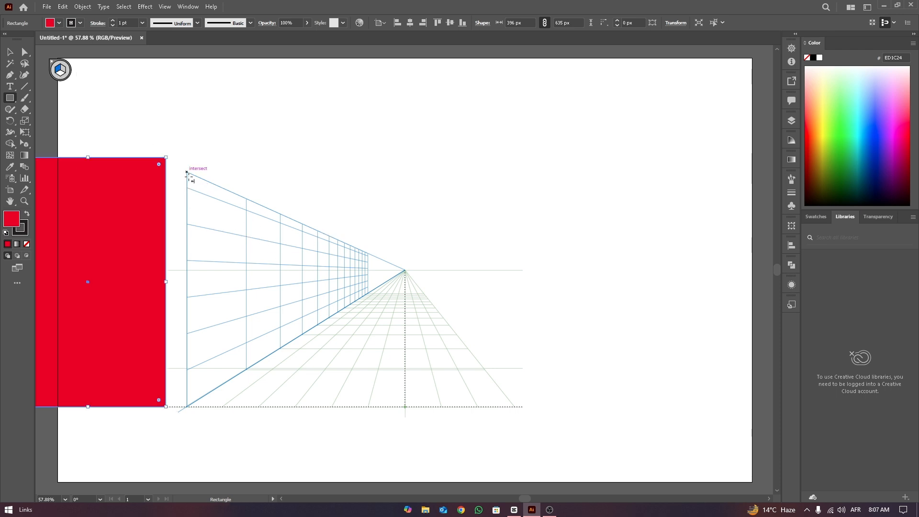
left_click_drag(187, 172, 247, 370)
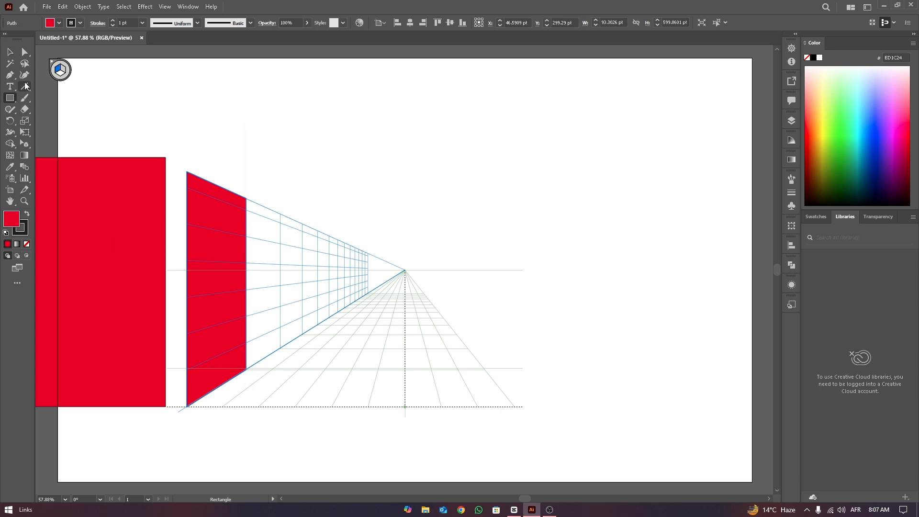
Step: Hide the perspective grid so that only the blank artboard remains
left_click(27, 143)
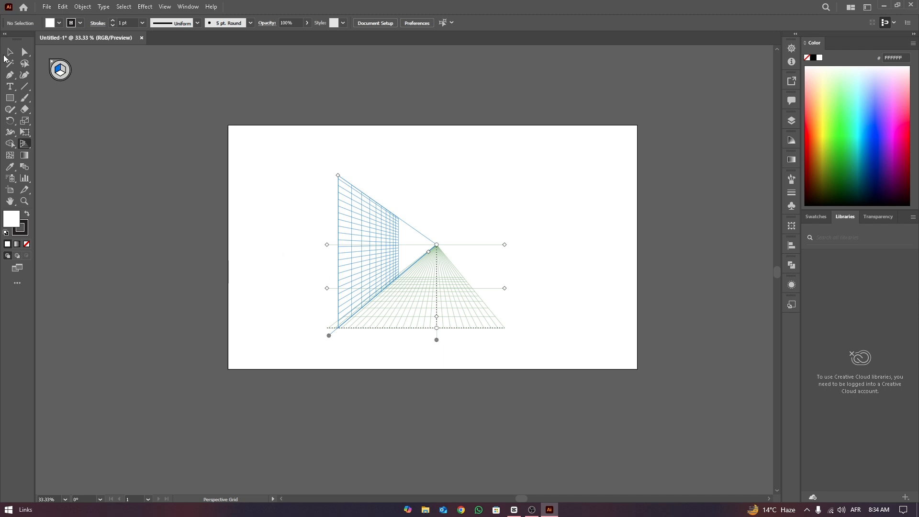
left_click(10, 99)
right_click(10, 98)
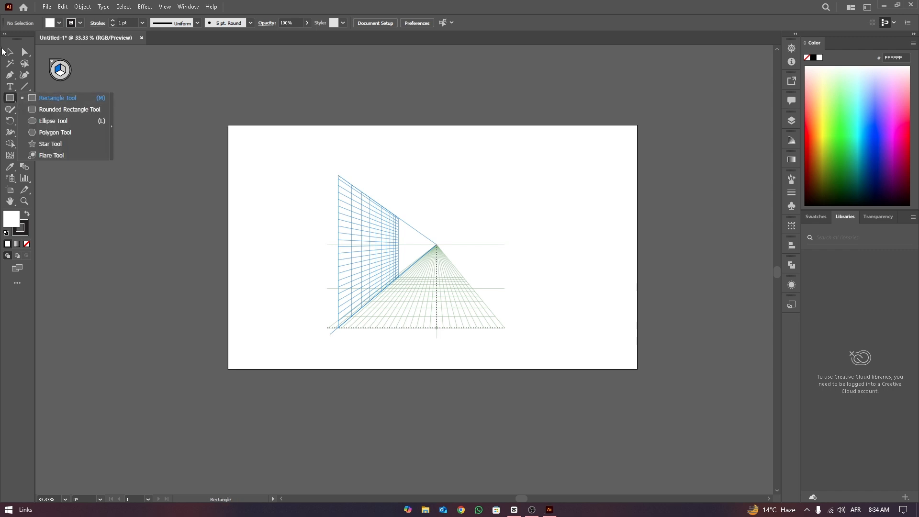
left_click(72, 98)
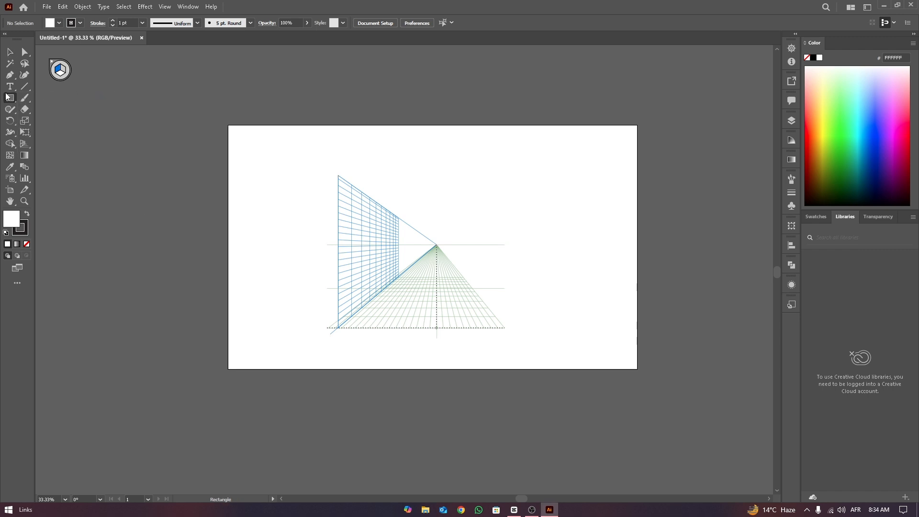
left_click(10, 52)
key("Escape")
Step: Draw a rectangle of about 1023 x 764 px on the artboard and fill it with yellow (FFF200)
left_click(10, 98)
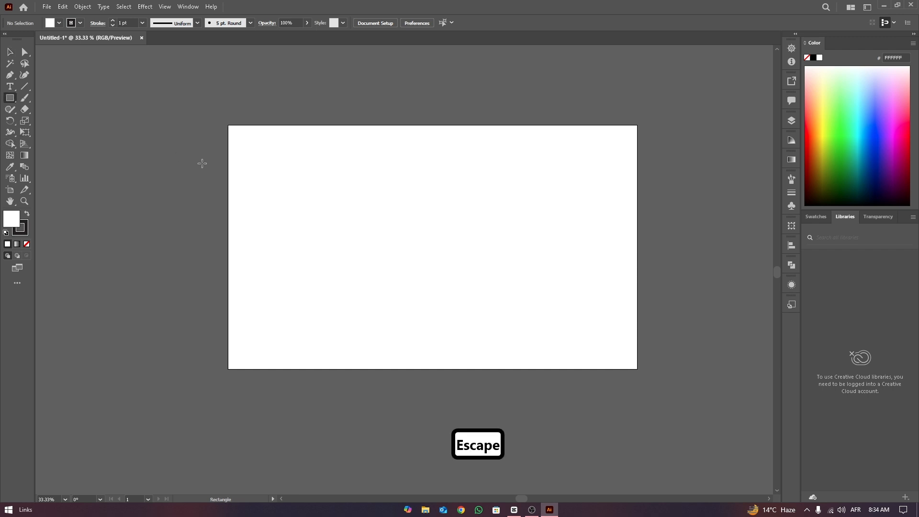
left_click_drag(261, 163, 493, 335)
left_click(59, 23)
left_click(36, 42)
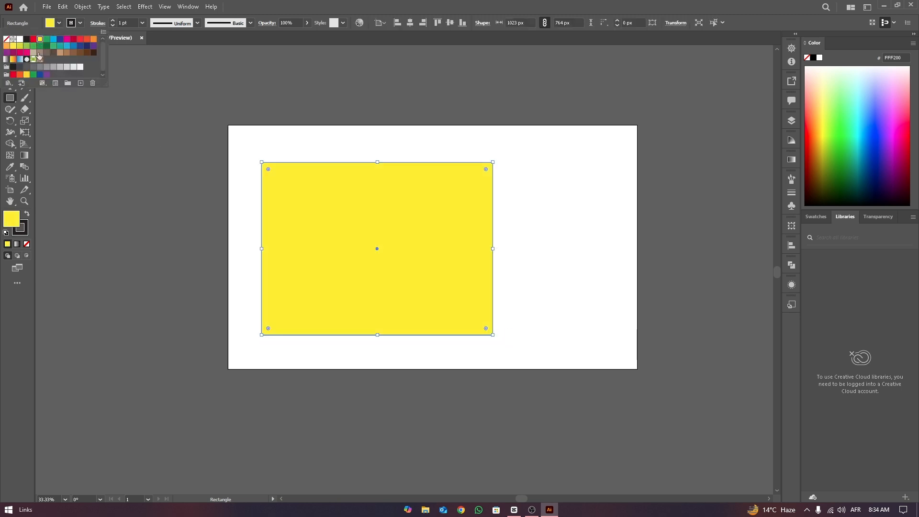
Step: Enlarge the yellow rectangle upward and to the right, reposition it on the artboard, and deselect it
left_click(8, 52)
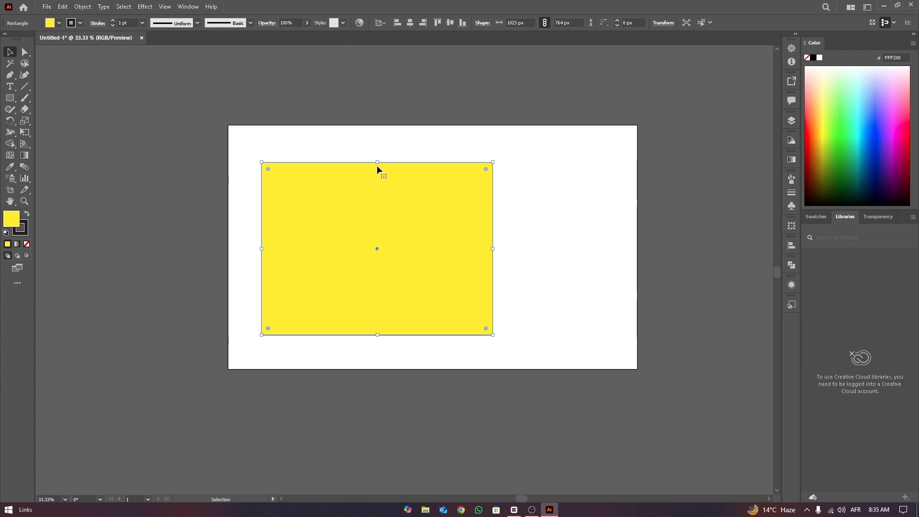
left_click_drag(380, 162, 381, 153)
left_click_drag(433, 225, 445, 231)
left_click_drag(507, 253, 569, 252)
left_click(434, 136)
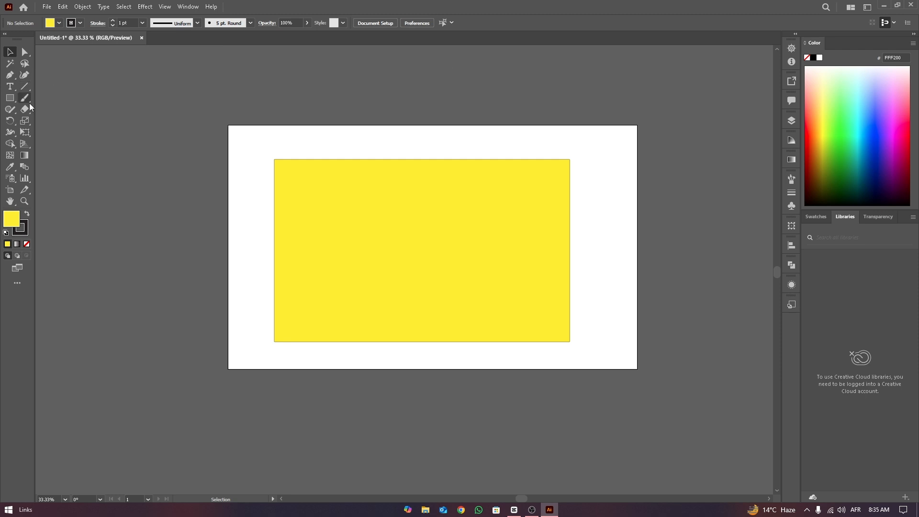
Step: Draw a door rectangle of about 321 x 614 px at the yellow wall's lower edge and fill it with brown (8B5E3C)
left_click(13, 100)
left_click_drag(13, 100, 38, 97)
left_click_drag(314, 204, 386, 342)
left_click(9, 51)
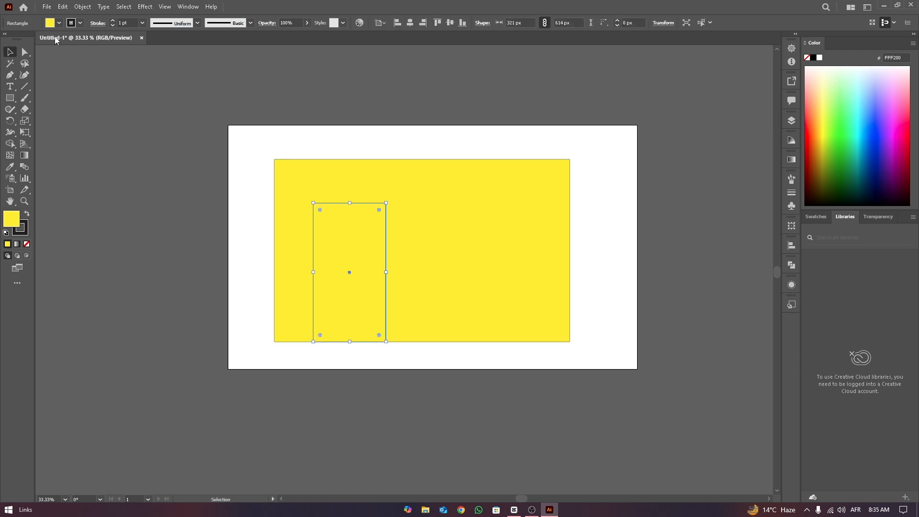
left_click(55, 26)
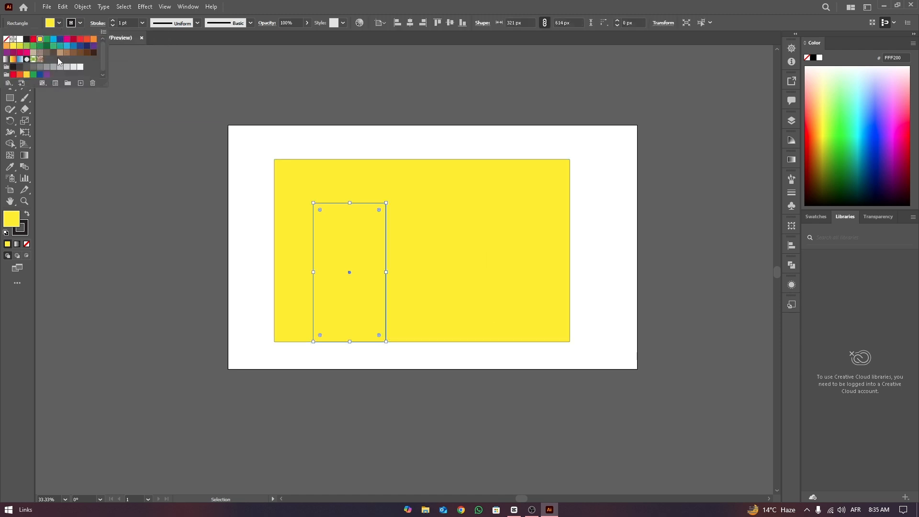
left_click(73, 52)
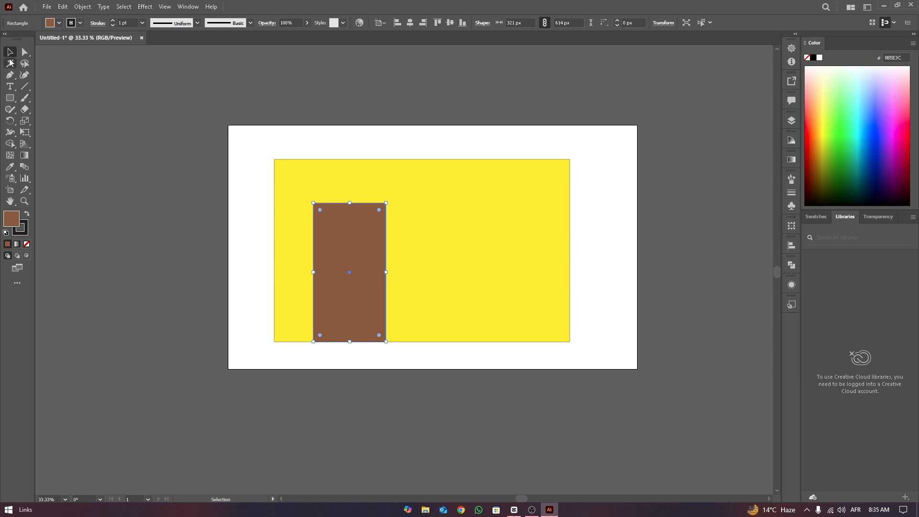
left_click(168, 94)
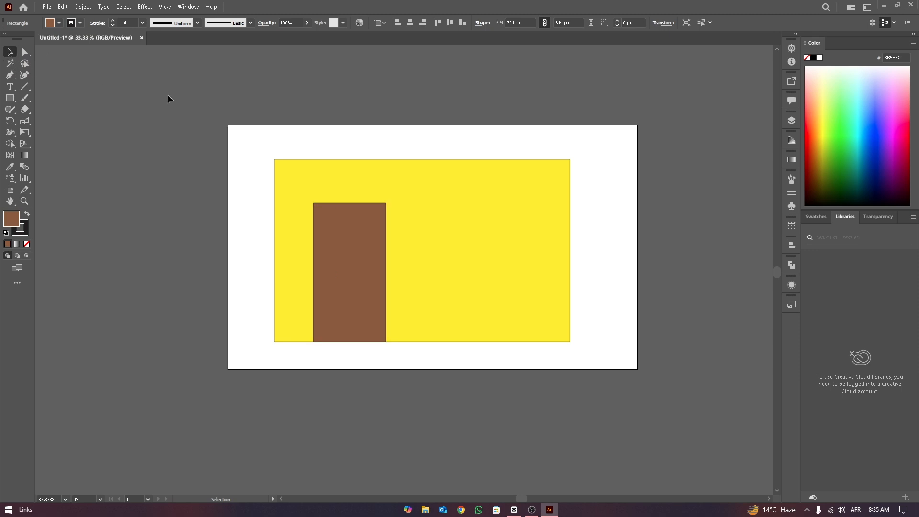
Step: Draw a panel rectangle of about 98 x 235 px in the door's upper part and duplicate it to the right
left_click(10, 98)
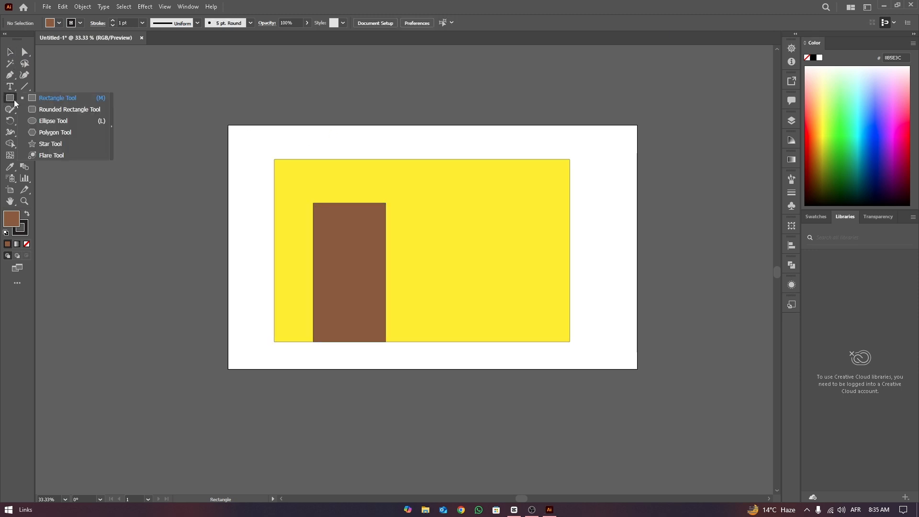
left_click(54, 98)
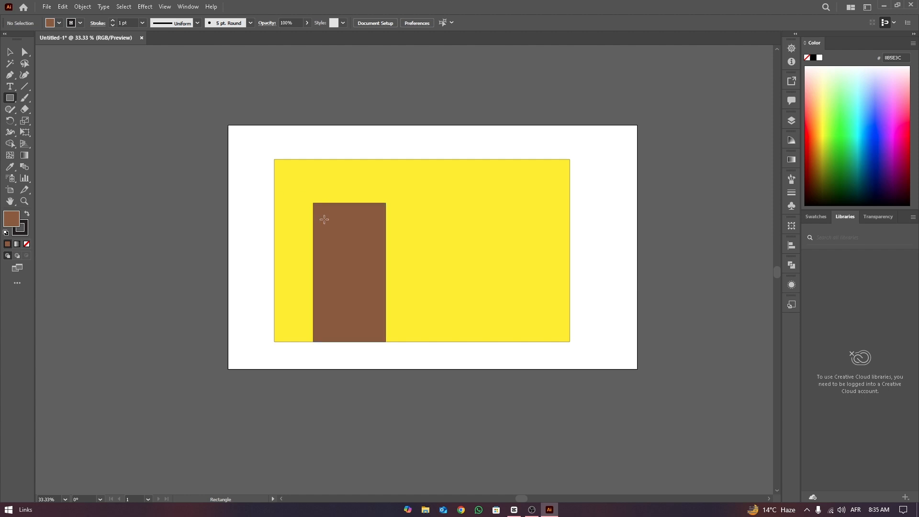
left_click_drag(325, 219, 375, 246)
left_click(9, 51)
left_click(269, 161)
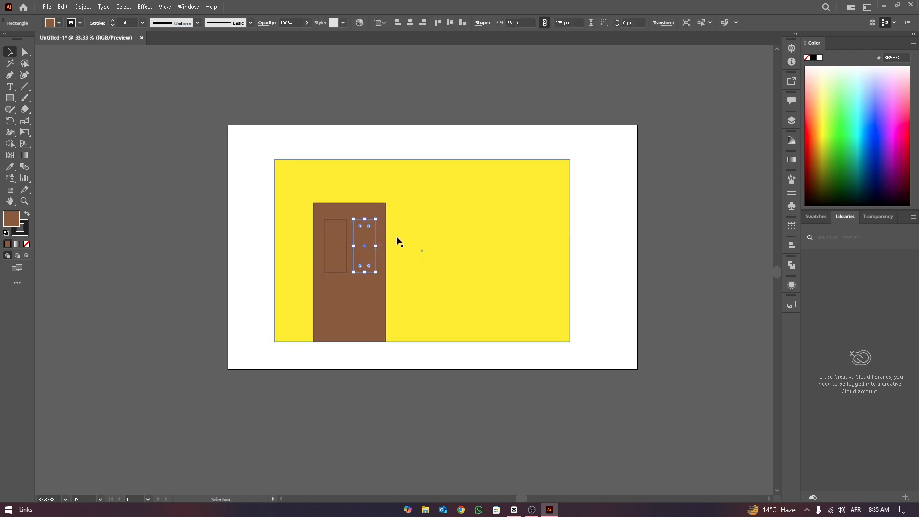
left_click(196, 106)
Step: Duplicate both upper door panels straight down and fill the lower pair with light brown (A97C50)
left_click(347, 228)
left_click(366, 223, "shift")
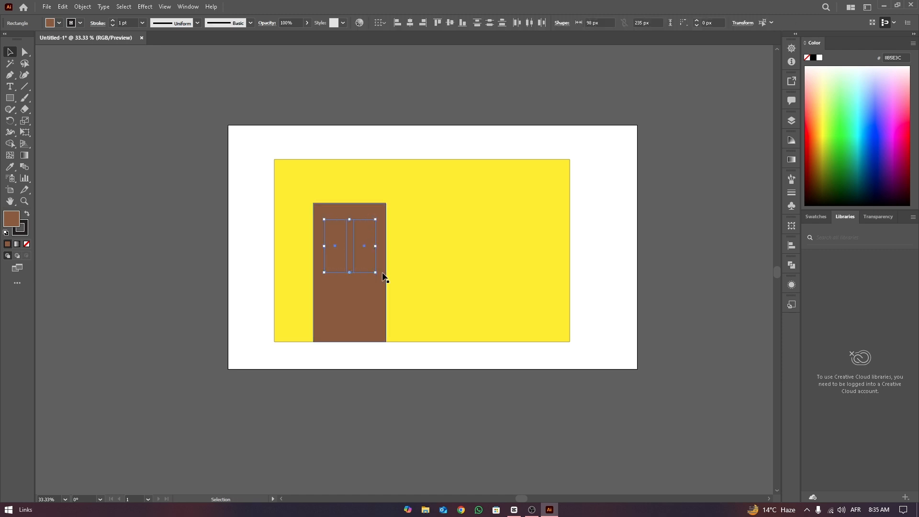
left_click_drag(364, 272, 357, 331)
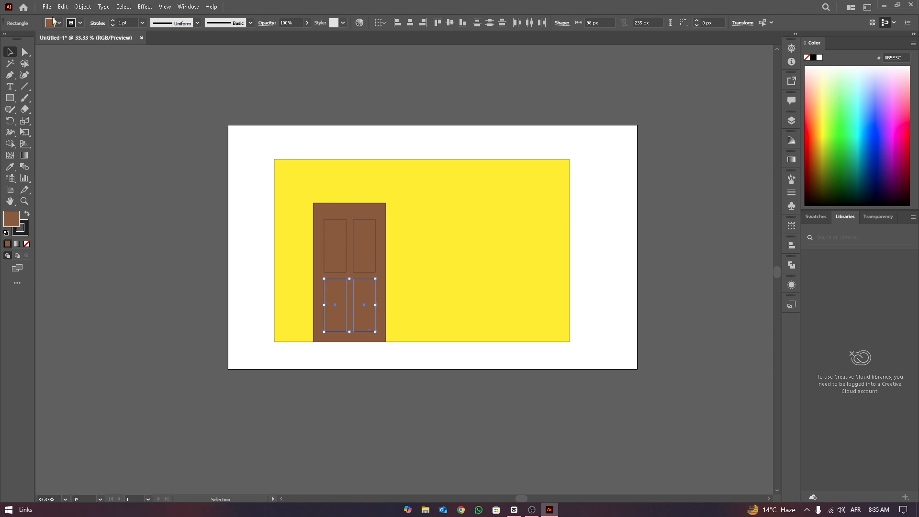
left_click(58, 23)
left_click(66, 52)
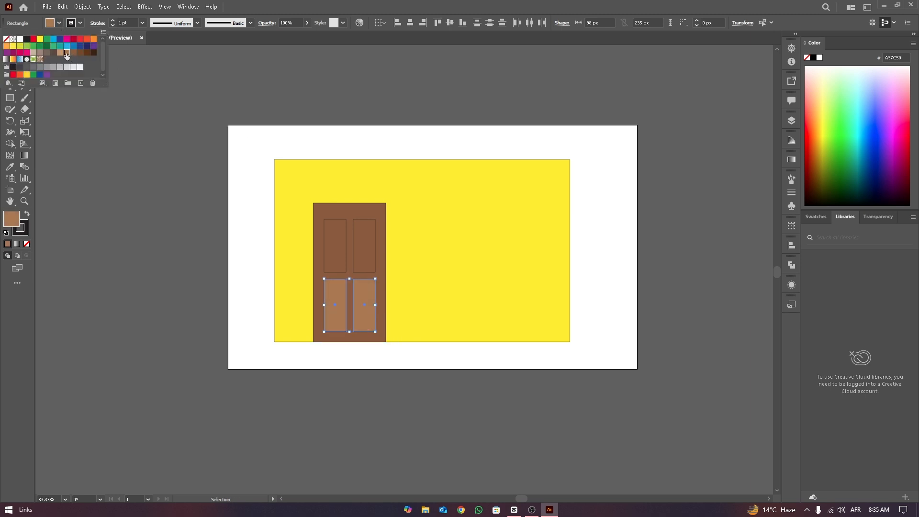
left_click(87, 122)
key("a")
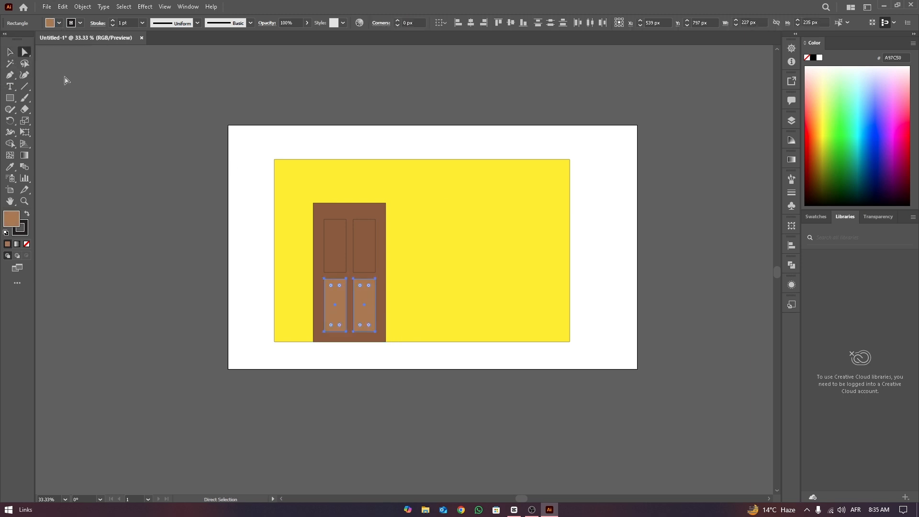
Step: Copy the lower panels' light brown fill onto the two upper door panels with the Eyedropper tool
left_click(334, 239)
left_click(362, 236, "shift")
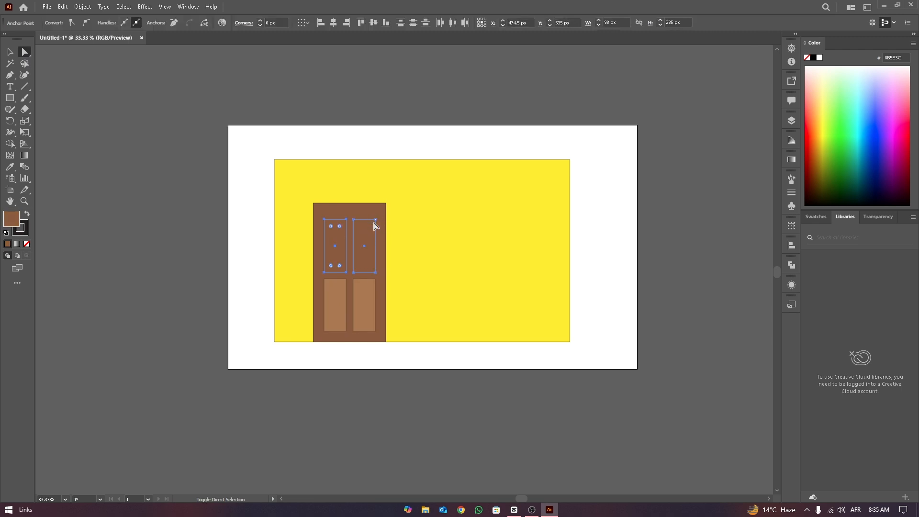
left_click(11, 52)
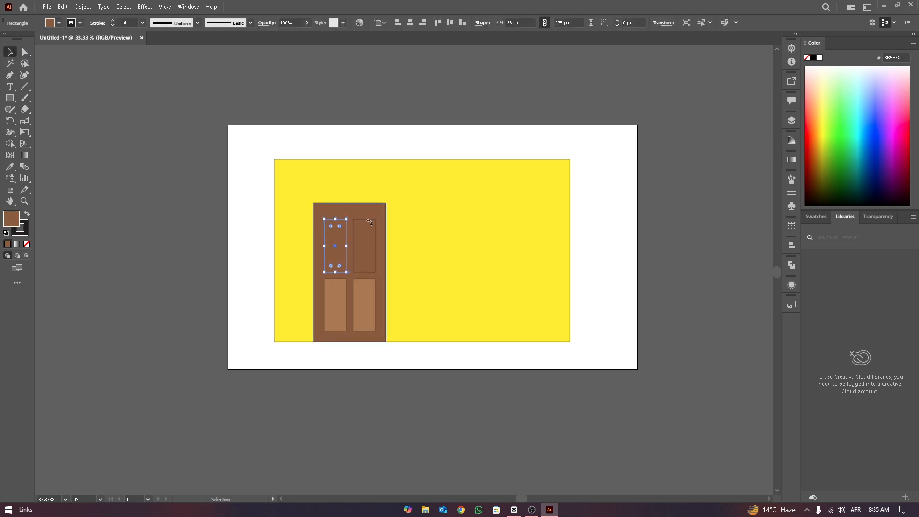
key("i")
left_click(365, 294)
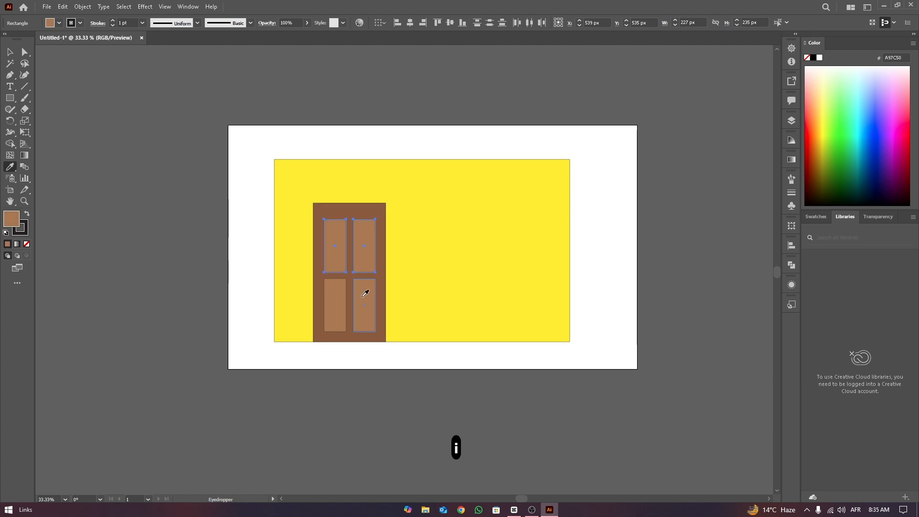
left_click(10, 52)
left_click(192, 111)
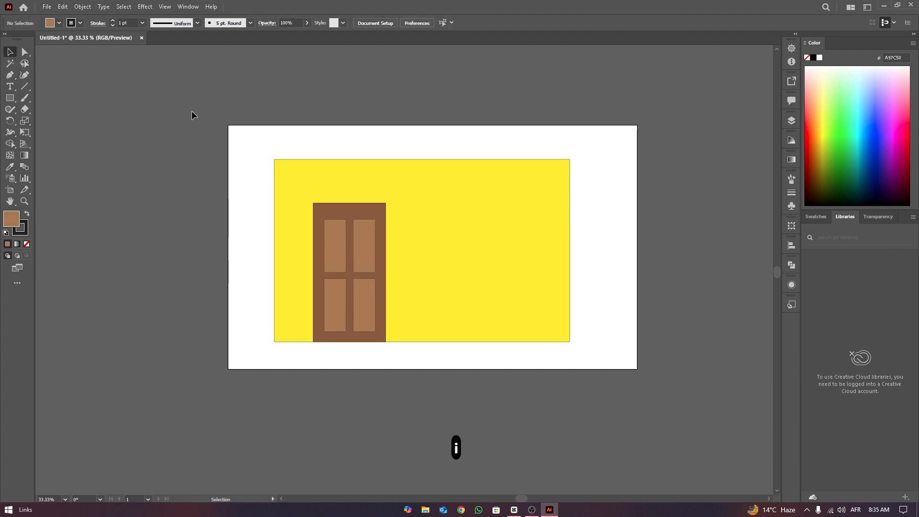
Step: Round only the door rectangle's two upper corners to a radius of about 8 px
left_click(362, 210)
key("a")
left_click(320, 211)
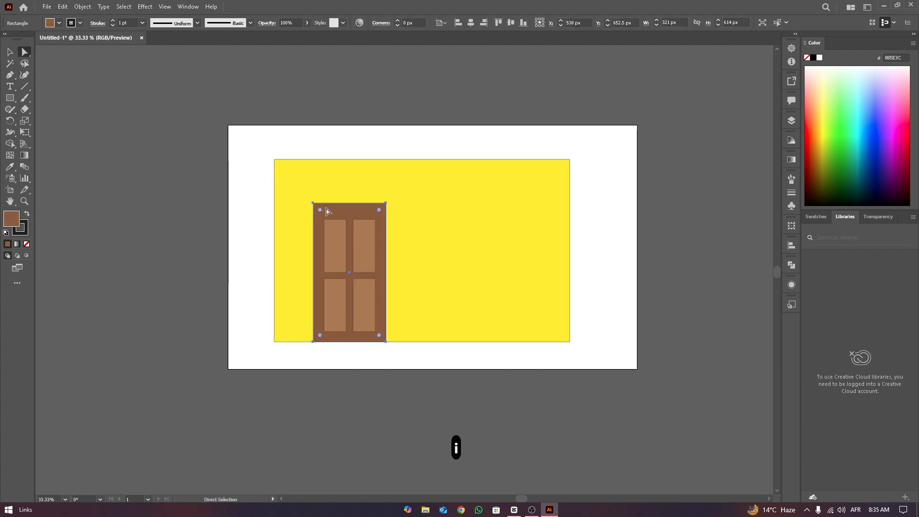
left_click_drag(320, 212, 324, 210)
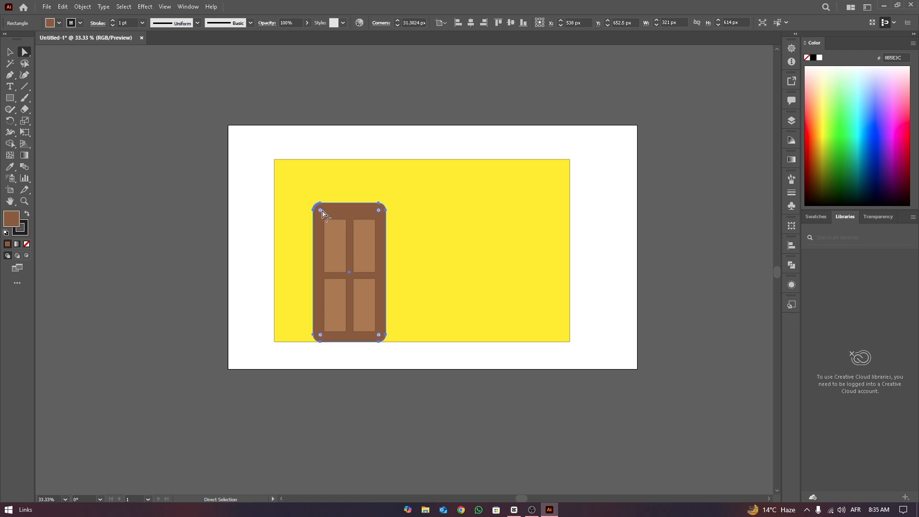
key("ctrl+z")
left_click(381, 211, "shift")
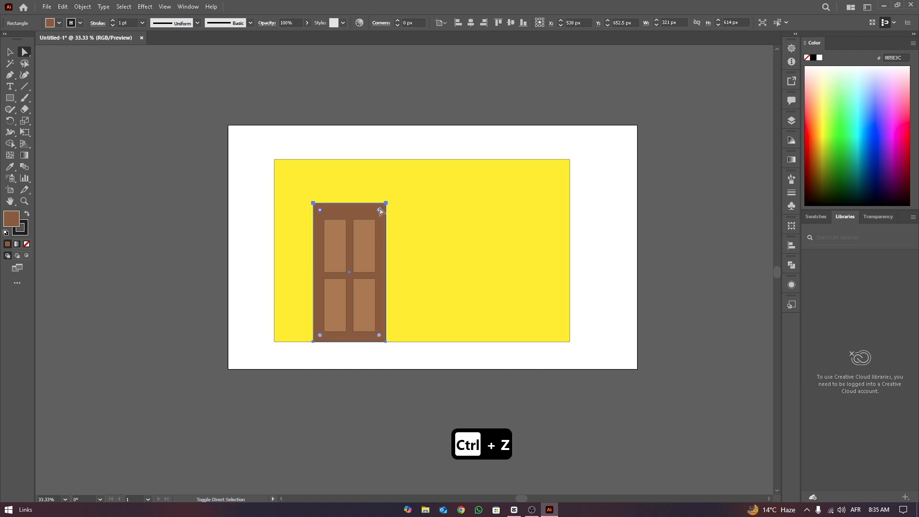
left_click_drag(379, 212, 384, 207)
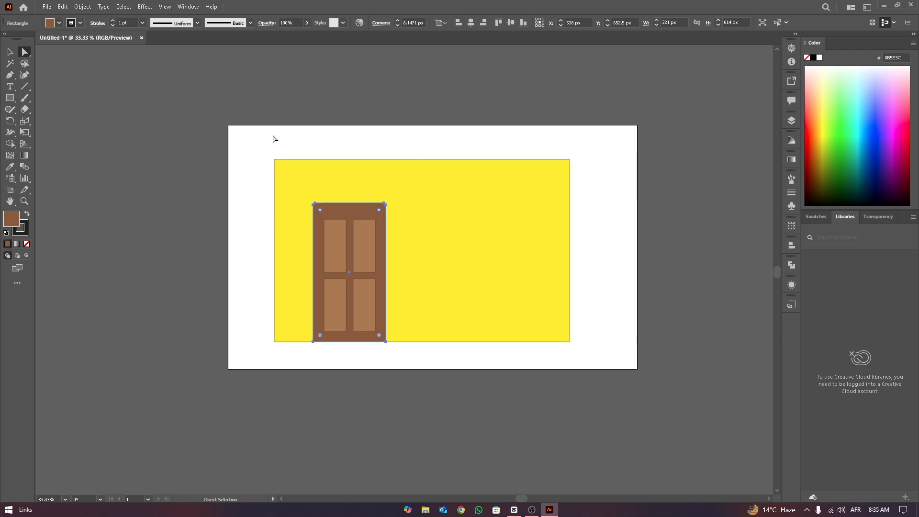
left_click(9, 52)
left_click(310, 153)
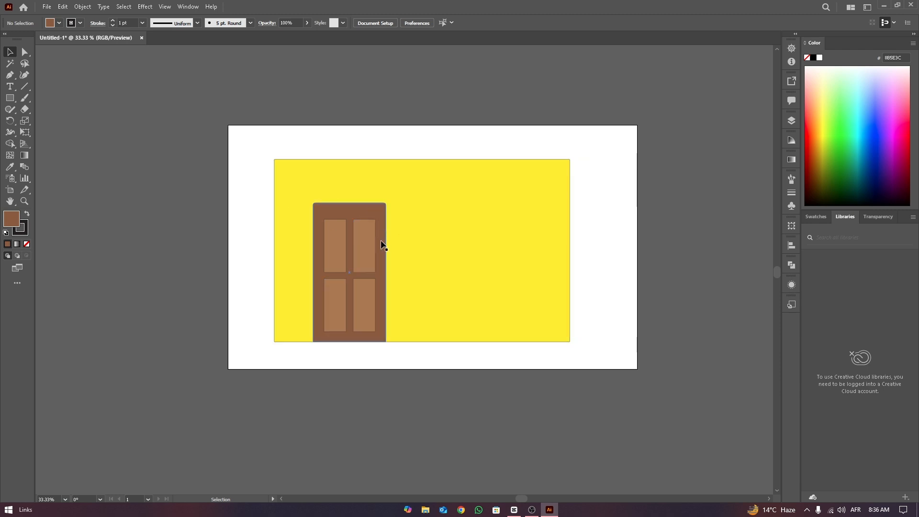
Step: Group the brown door rectangle with its four panels
left_click(326, 191)
left_click(390, 125)
left_click(374, 205)
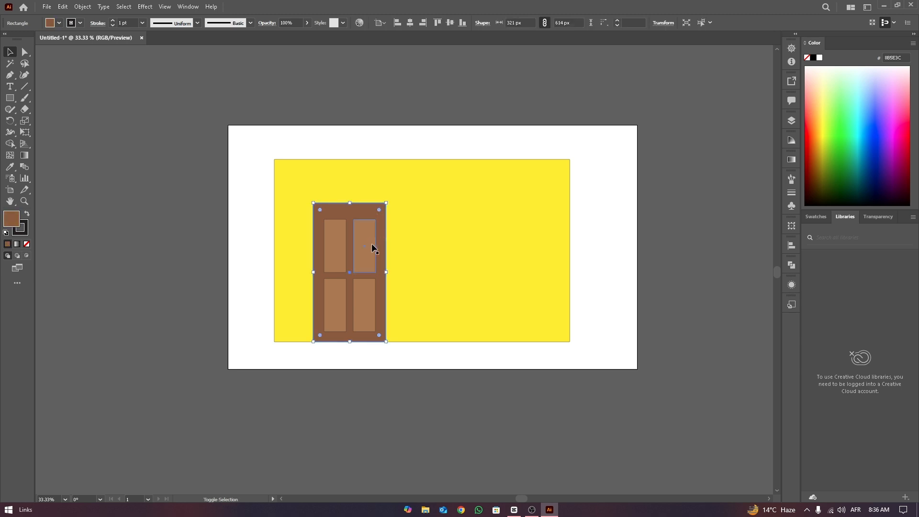
left_click(372, 245, "shift")
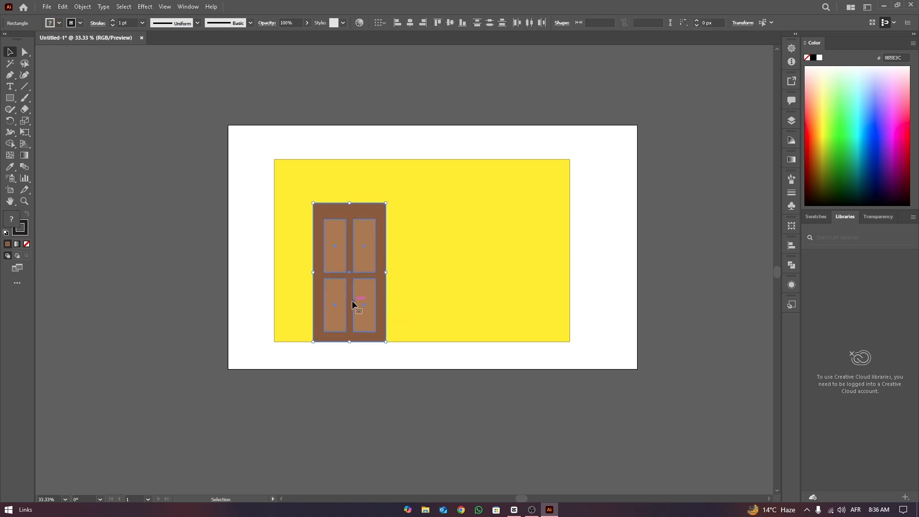
key("ctrl+g")
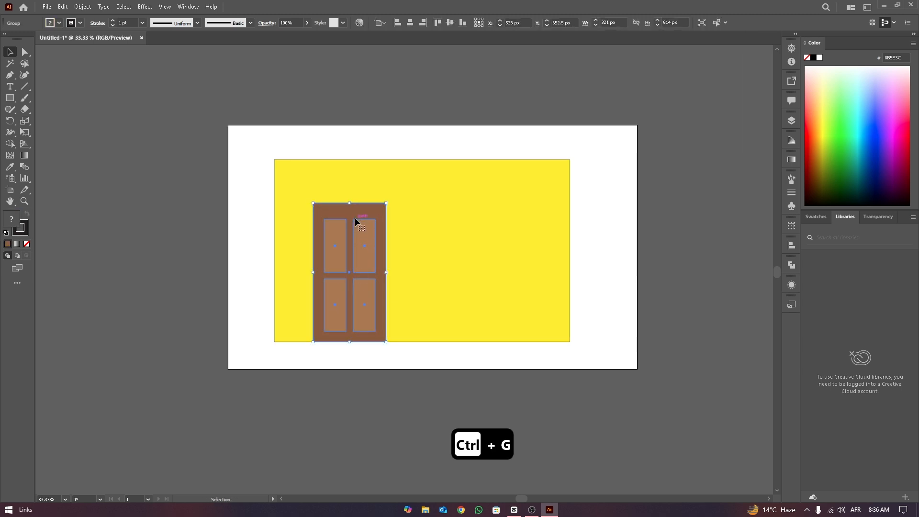
Step: Duplicate the door group twice to the right and widen the yellow wall to about 1830 px to hold three doors
left_click_drag(357, 220, 469, 225)
left_click(556, 247)
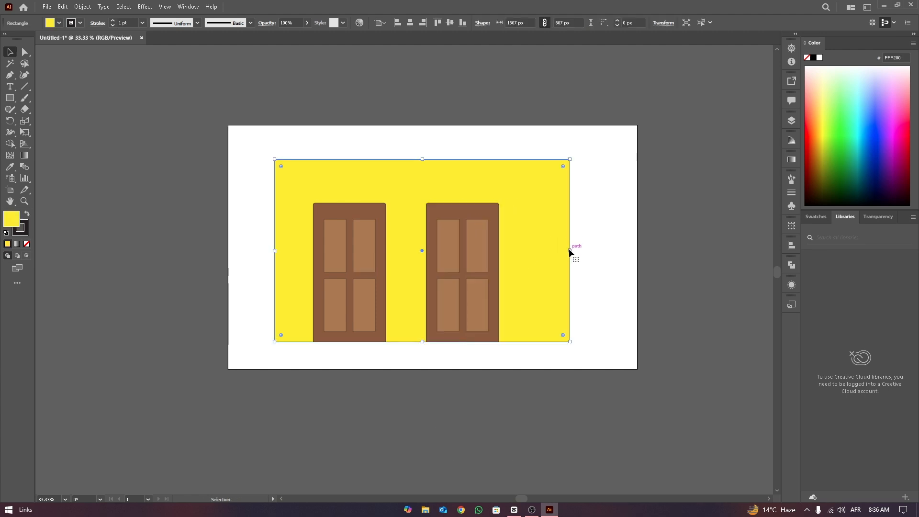
left_click_drag(570, 251, 688, 251)
left_click(214, 114)
left_click(474, 220)
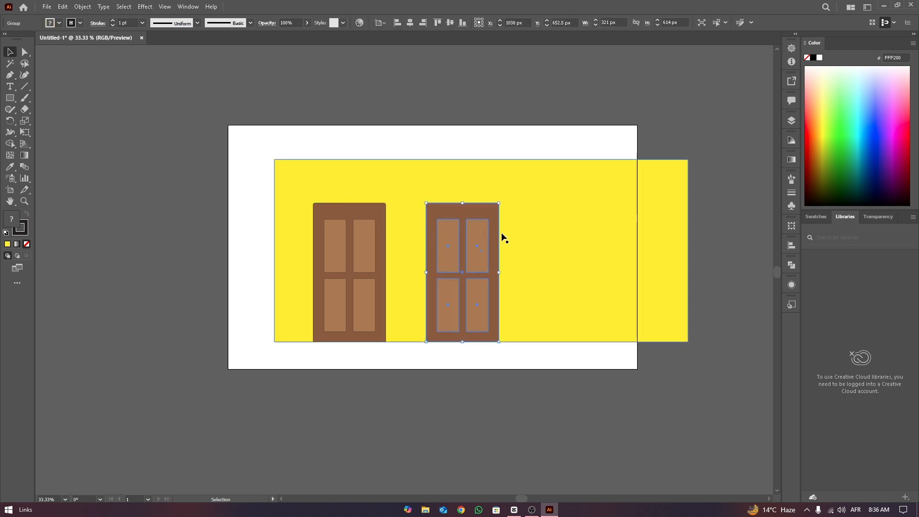
left_click_drag(482, 214, 592, 215)
left_click(312, 136)
Step: Move the wall and its doors off the artboard's left edge and scale them down to about 1097 x 484 px
left_click_drag(252, 134, 384, 283)
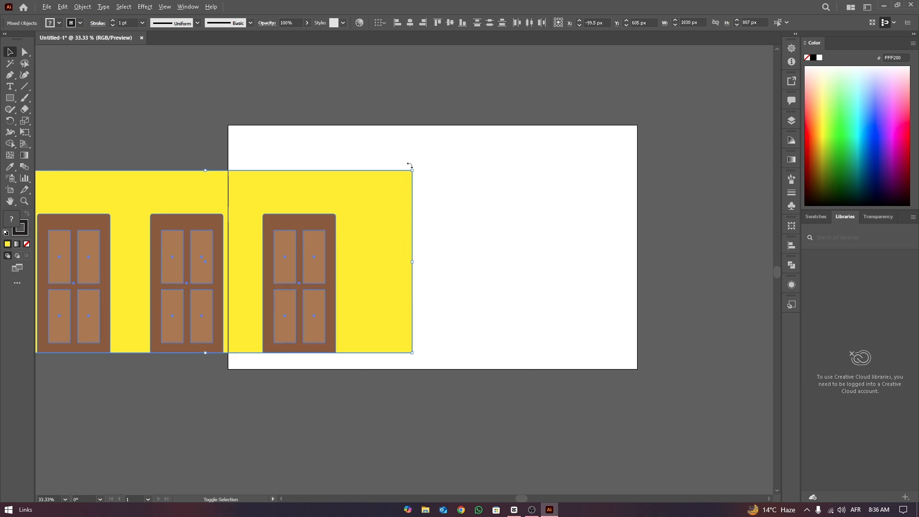
left_click_drag(408, 171, 219, 223)
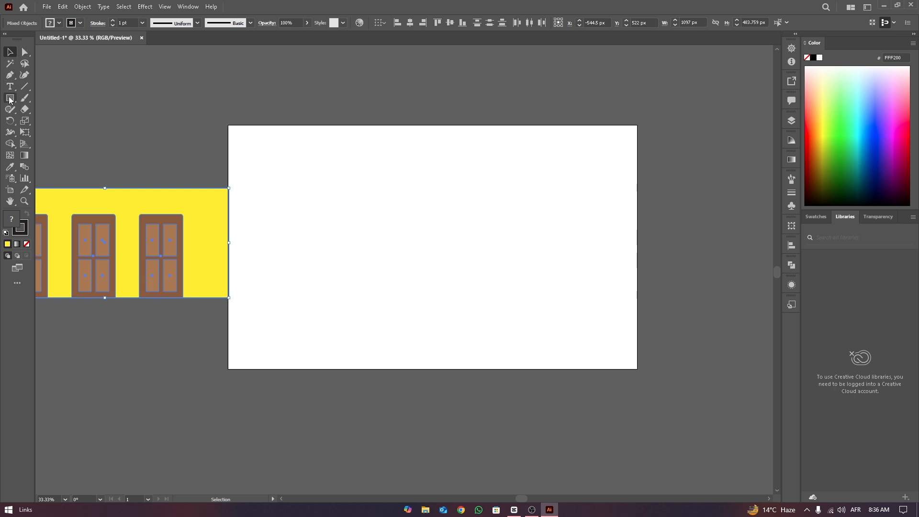
Step: Draw a white, strokeless rectangle of about 540 x 995 px mid-artboard and shift it slightly upward
left_click_drag(10, 99, 43, 98)
mouse_move(383, 144)
left_mouse_down()
mouse_move(491, 308)
mouse_move(505, 368)
left_mouse_up()
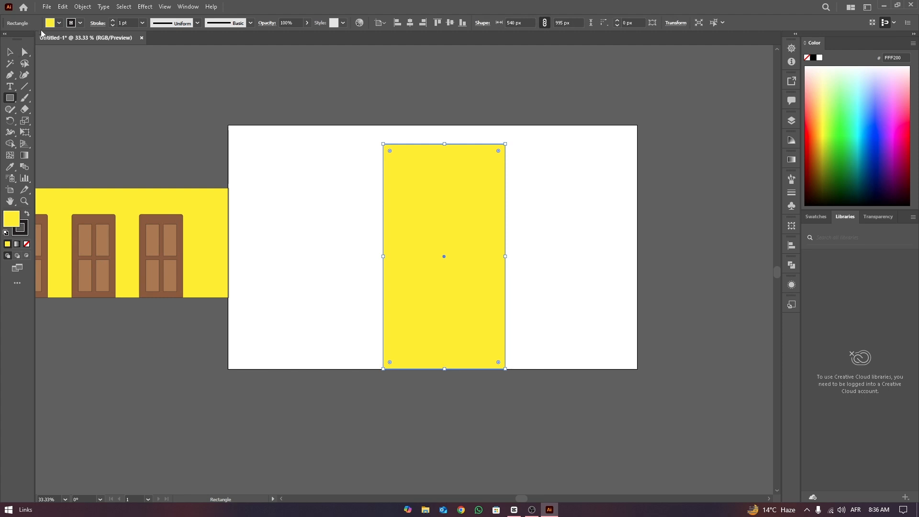
left_click(60, 24)
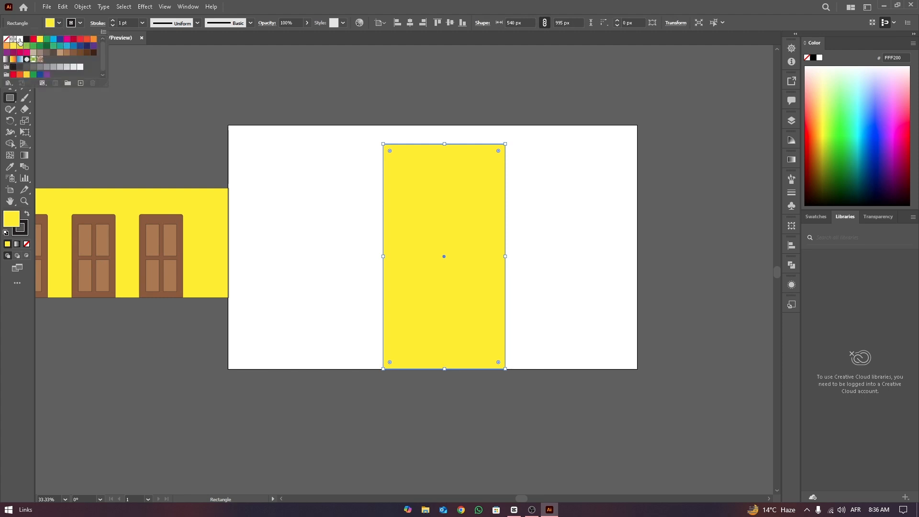
left_click(19, 41)
left_click(80, 23)
left_click(80, 23)
left_click(5, 39)
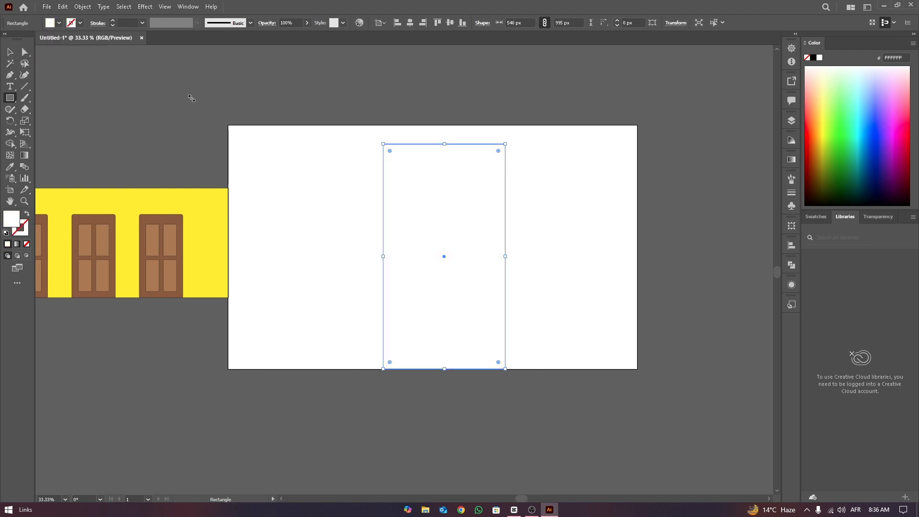
left_click(437, 126)
left_click(482, 271)
Step: Draw a rectangle of about 101 x 237 px at the white rectangle's upper-left corner and fill it with black (231F20)
left_click_drag(383, 135, 406, 188)
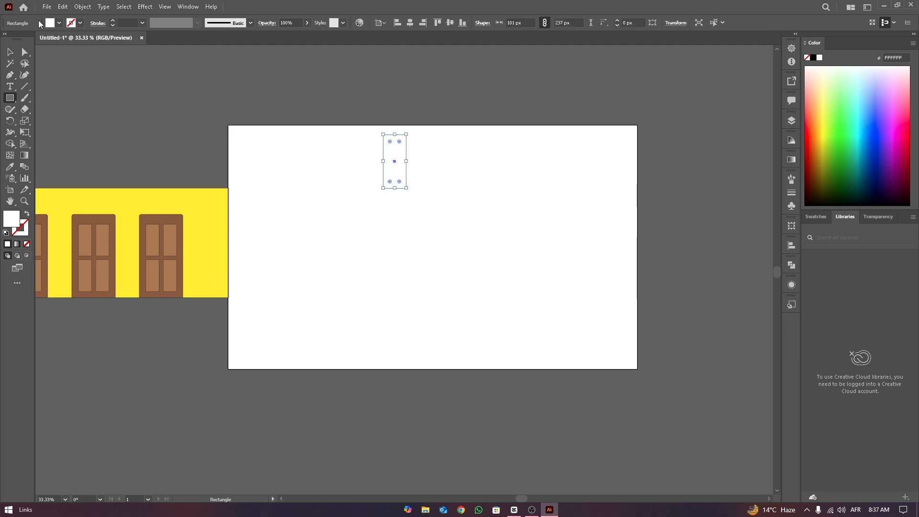
left_click(58, 24)
left_click(27, 42)
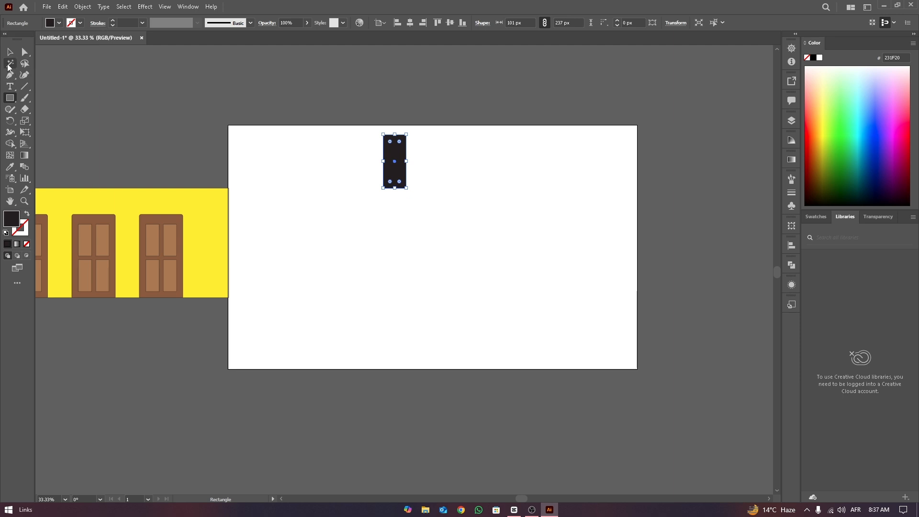
key("v")
left_click(98, 60)
Step: Duplicate the black rectangle downward three times at equal spacing to form a column of four
left_click_drag(393, 156, 395, 221)
key("ctrl+d")
key("ctrl+d")
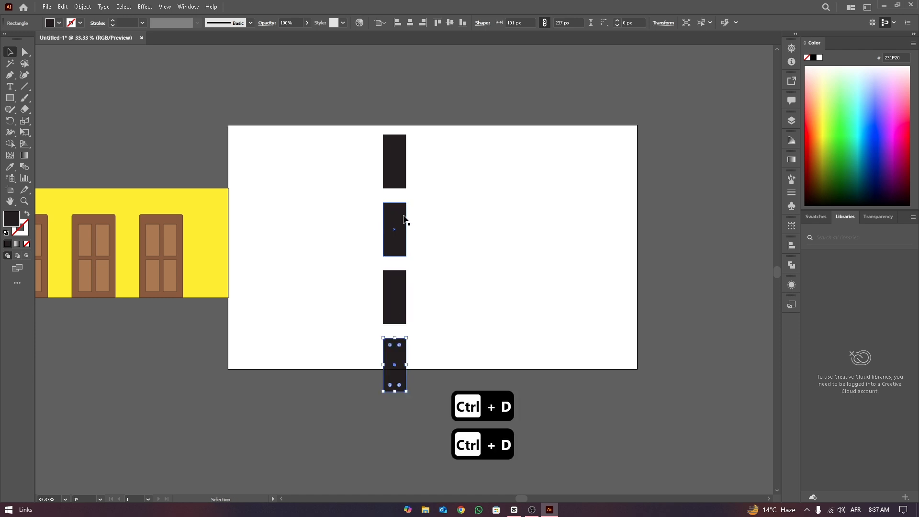
left_click(56, 65)
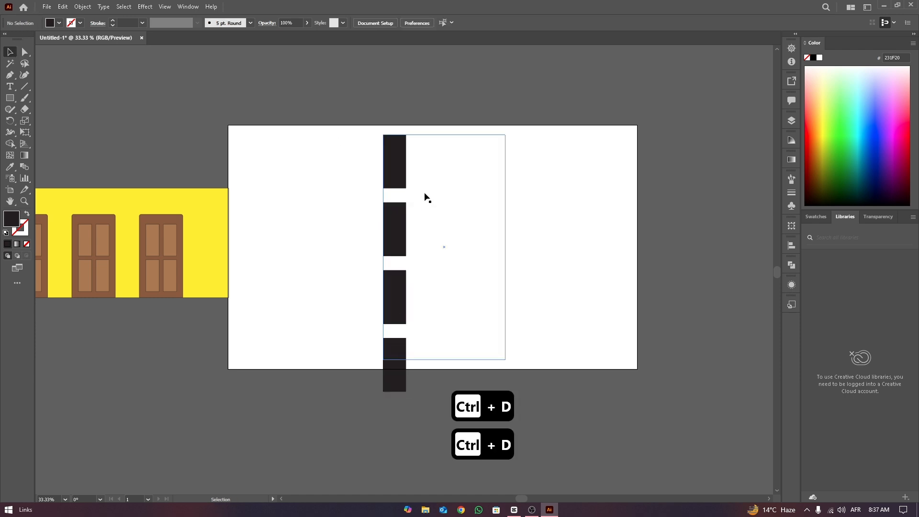
Step: Select the column of four black rectangles and duplicate it sideways three times at equal spacing to form a 4 x 4 grid
left_click(399, 175)
left_click(401, 223, "shift")
left_click(401, 283, "shift")
left_click(401, 351, "shift")
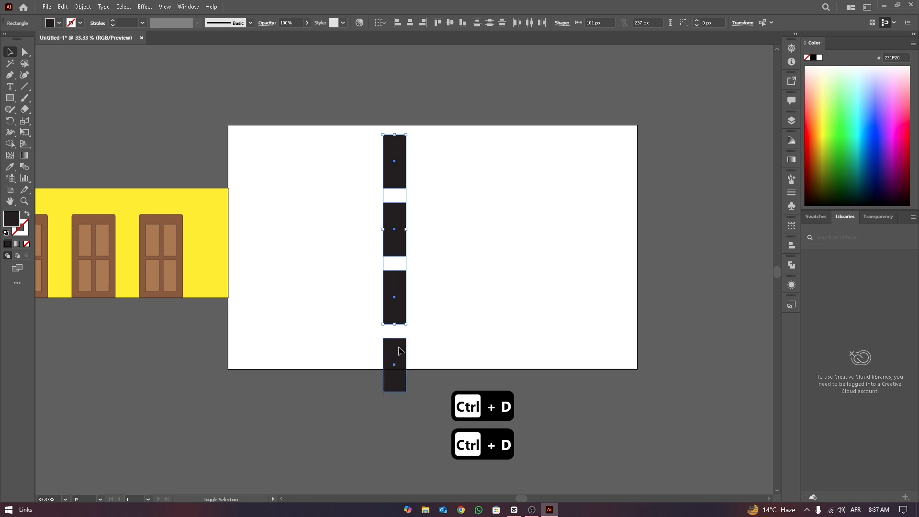
left_click_drag(398, 210, 438, 181)
key("ctrl+d")
key("ctrl+d")
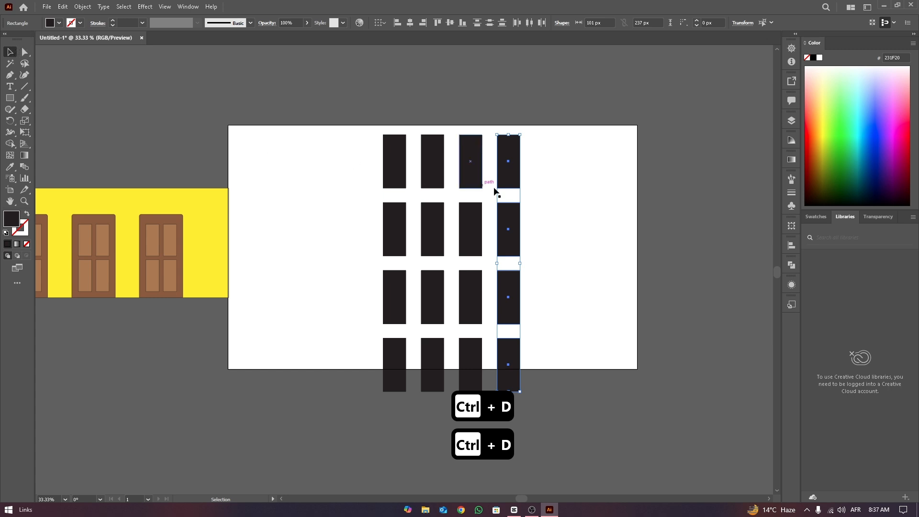
Step: Widen the white background rectangle to about 605 px and extend it down to the lower edge of the black grid
left_click(488, 144)
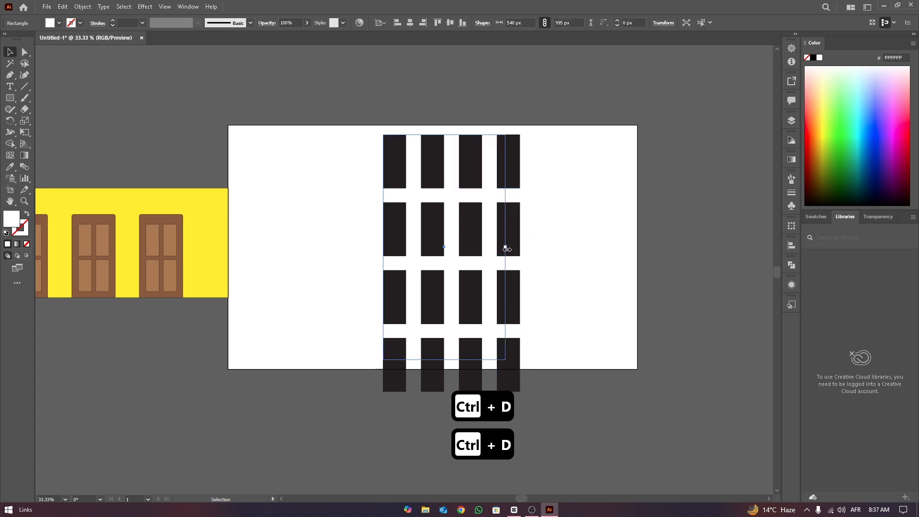
left_click_drag(507, 248, 521, 248)
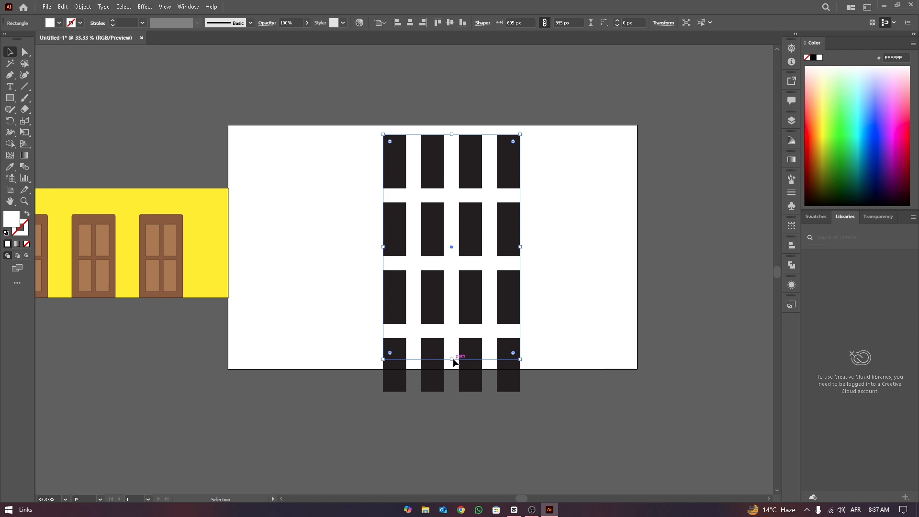
left_click_drag(453, 360, 453, 391)
left_click(47, 65)
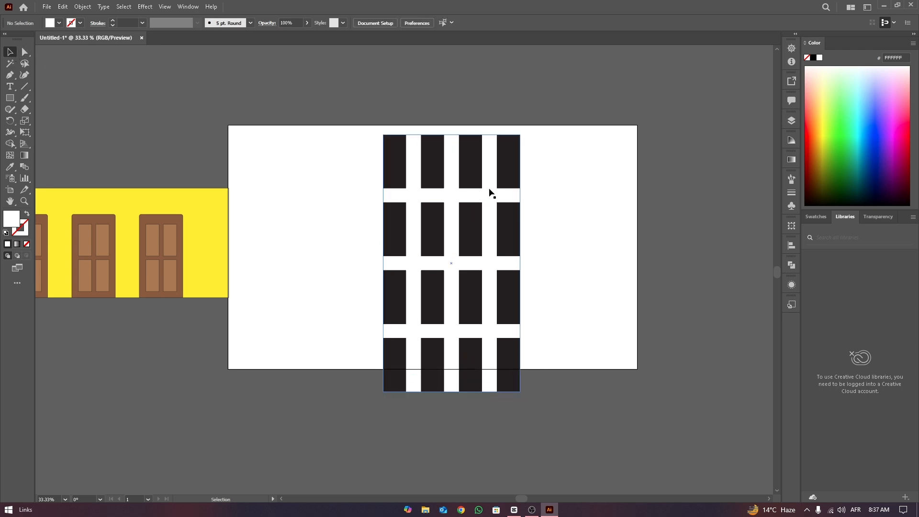
Step: Narrow the yellow wall rectangle from its right side to about 1006 px wide, evening the margin beside the doors
scroll(489, 191, "down", 3)
scroll(378, 172, "up", 1)
left_click(390, 206)
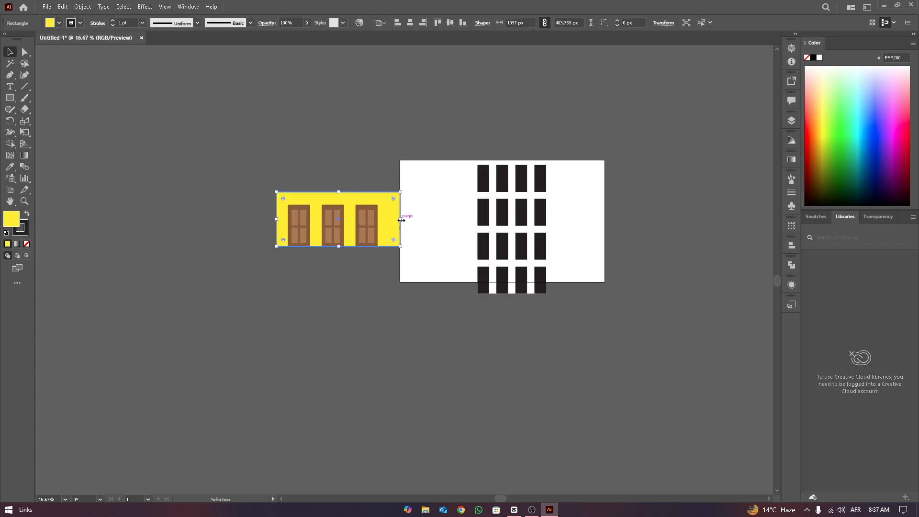
left_click_drag(401, 220, 391, 219)
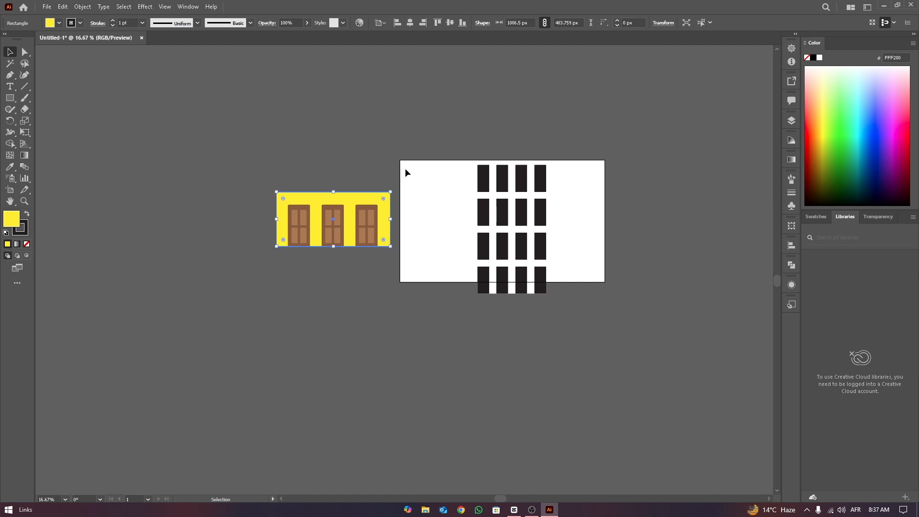
left_click(405, 168)
Step: Select the whole black-and-white pattern and move it off the artboard to below the yellow wall
scroll(508, 191, "up", 1)
left_click_drag(457, 142, 579, 326)
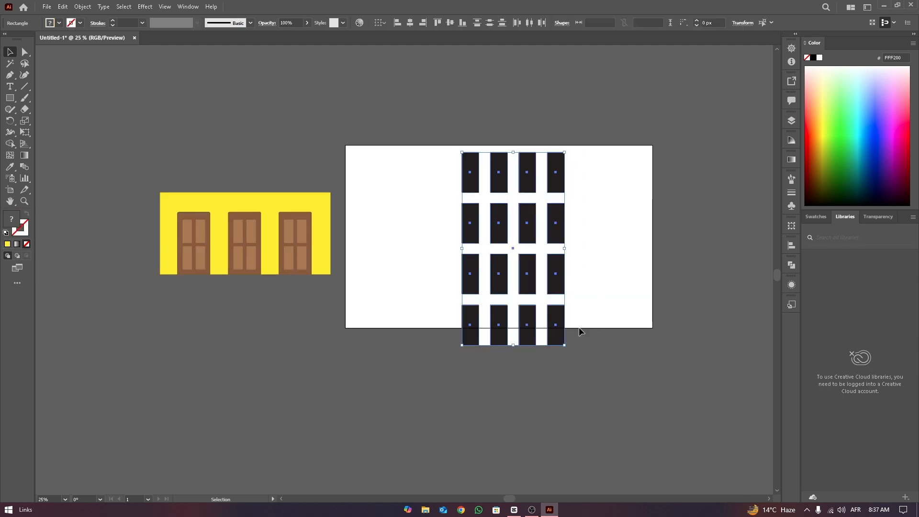
left_click_drag(523, 208, 230, 349)
left_click(335, 208)
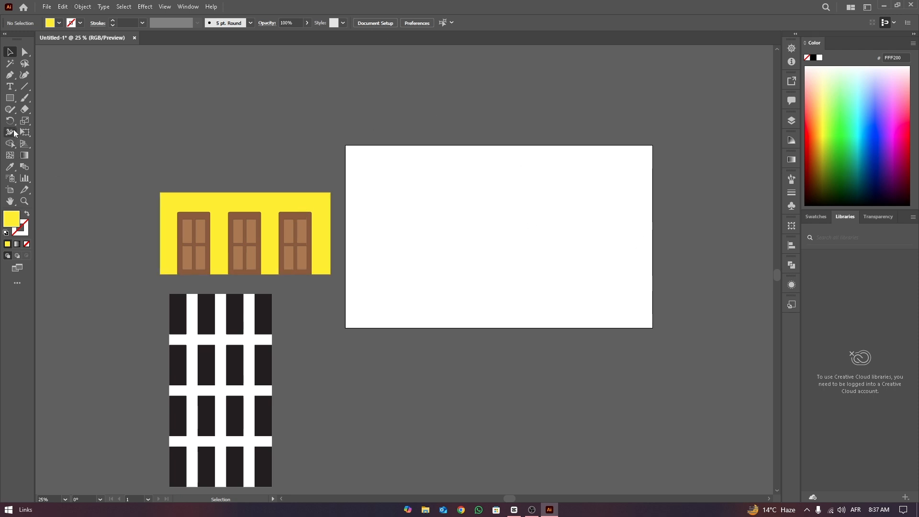
Step: Show the perspective grid, lower its ground level to the artboard's bottom edge, and move the vertical plane out to the artboard's left edge
left_click(26, 145)
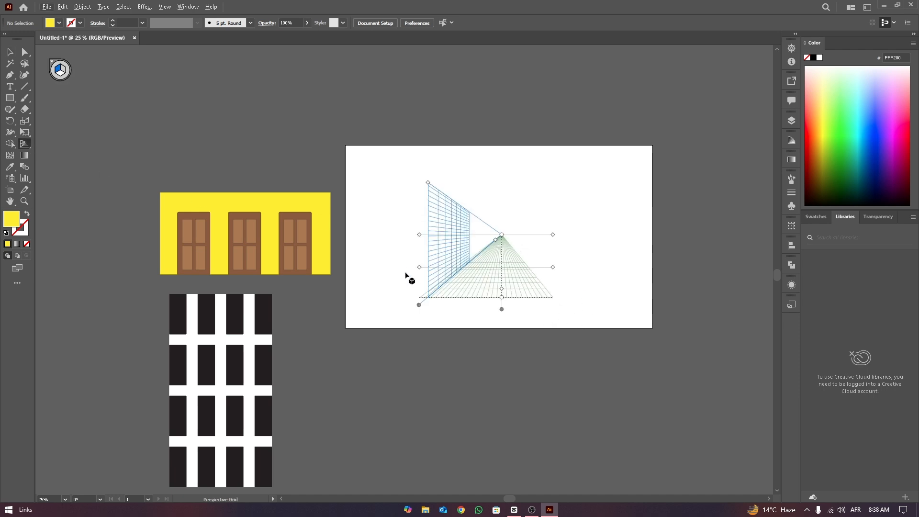
mouse_move(417, 267)
left_mouse_down()
mouse_move(409, 266)
mouse_move(416, 259)
left_mouse_up()
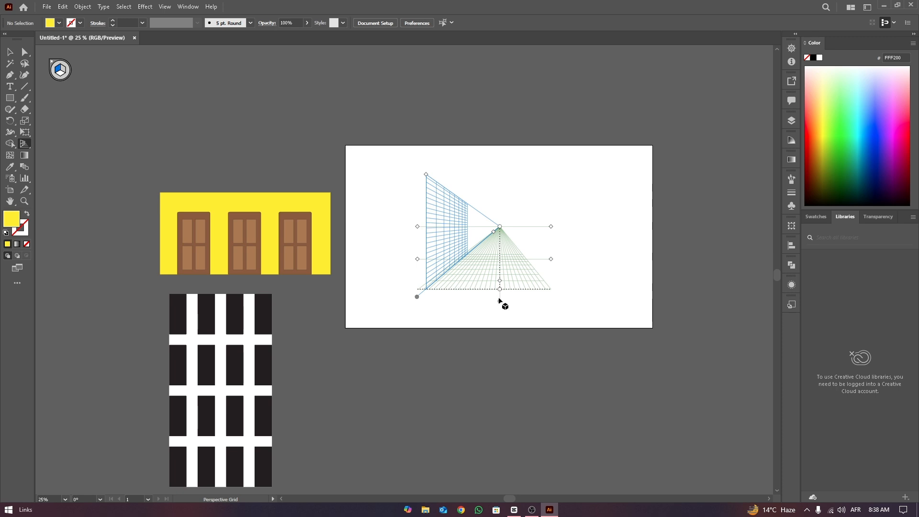
left_click_drag(498, 300, 501, 339)
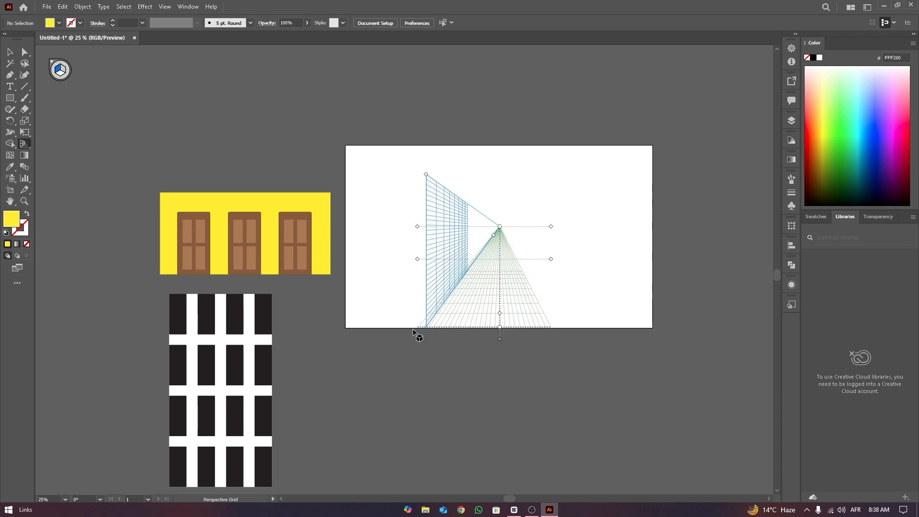
left_click_drag(419, 336, 339, 329)
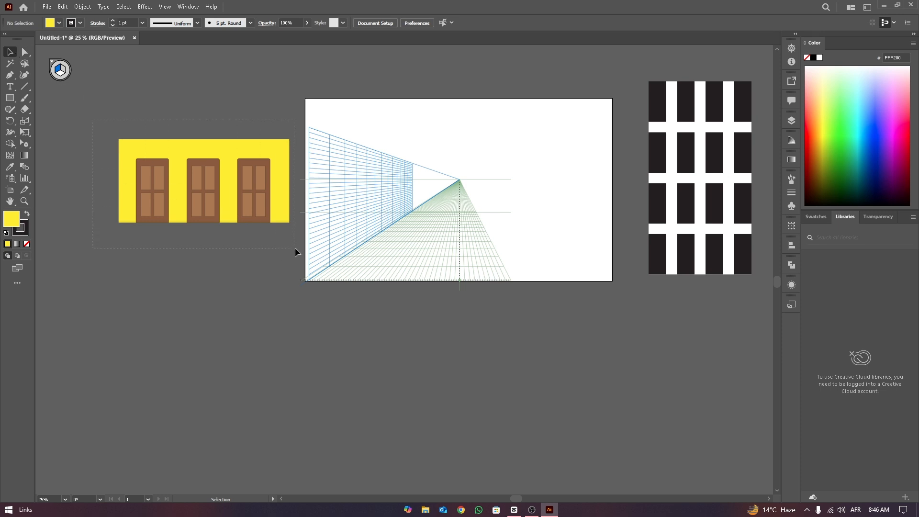
Step: Scale the wall with its doors up to about 1855 x 908 px, matching the grid's height, and position it beside the artboard's left edge
left_click_drag(295, 248, 352, 309)
left_click_drag(211, 144, 197, 149)
left_click_drag(302, 274, 312, 298)
left_click_drag(277, 189, 272, 192)
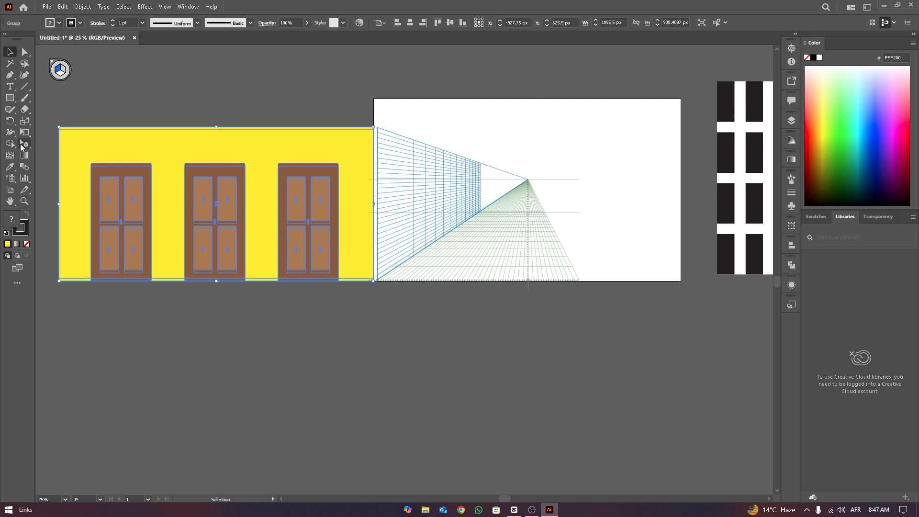
Step: Attach the wall with its doors to the left vertical plane of the grid using Perspective Selection, receding toward the vanishing point
left_click(23, 144)
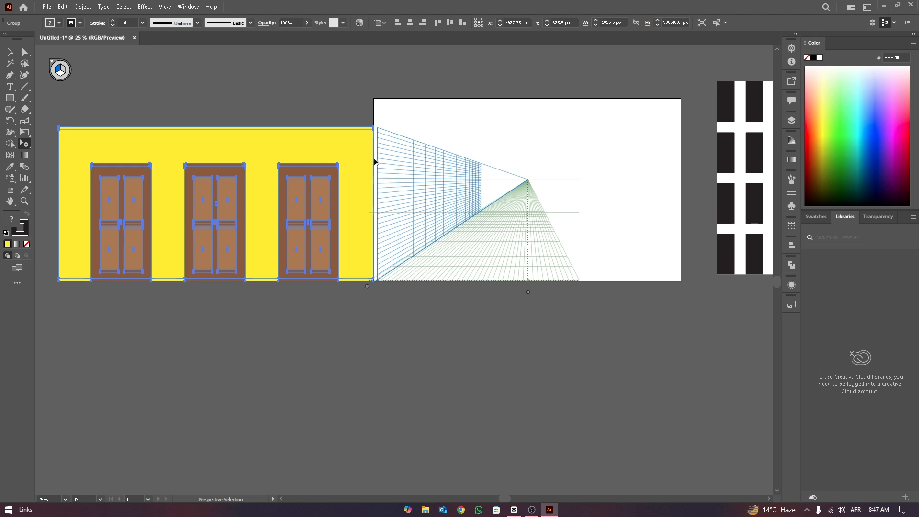
left_click_drag(428, 192, 467, 176)
left_click_drag(441, 218, 507, 178)
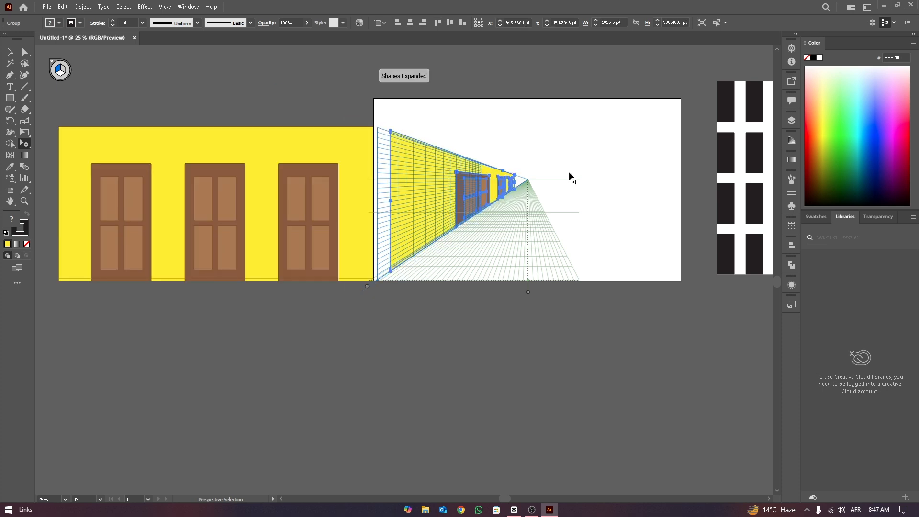
key("v")
Step: Move the vertical grid plane across to the right side of the artboard, slightly inside its edge, mirroring the left wall
scroll(522, 177, "up", 1)
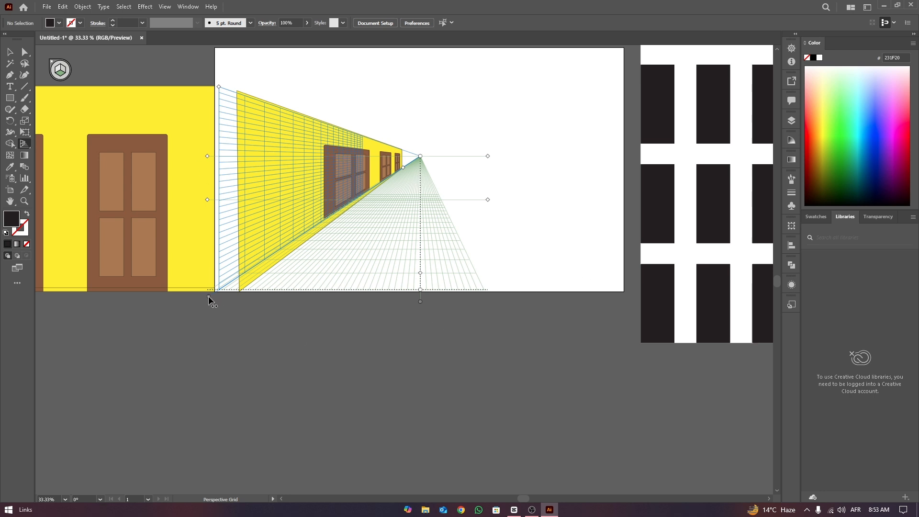
left_click_drag(209, 297, 602, 304)
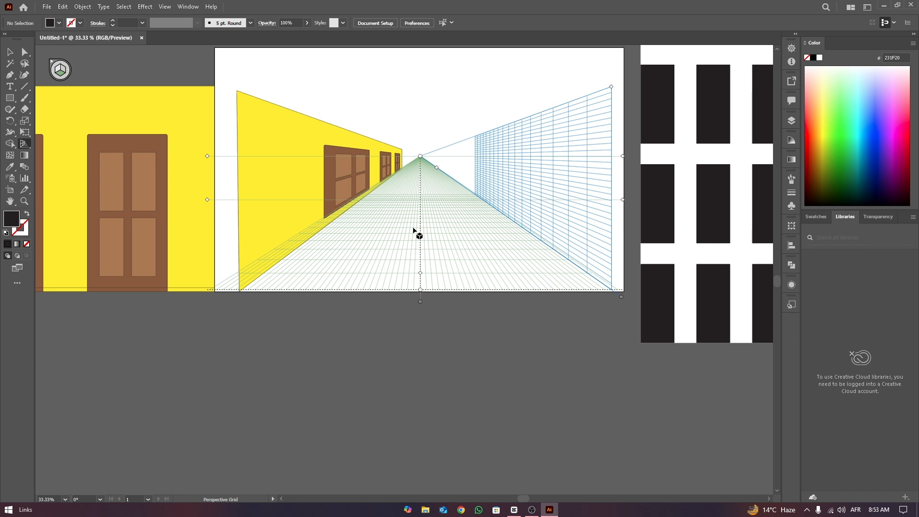
left_click_drag(622, 299, 599, 297)
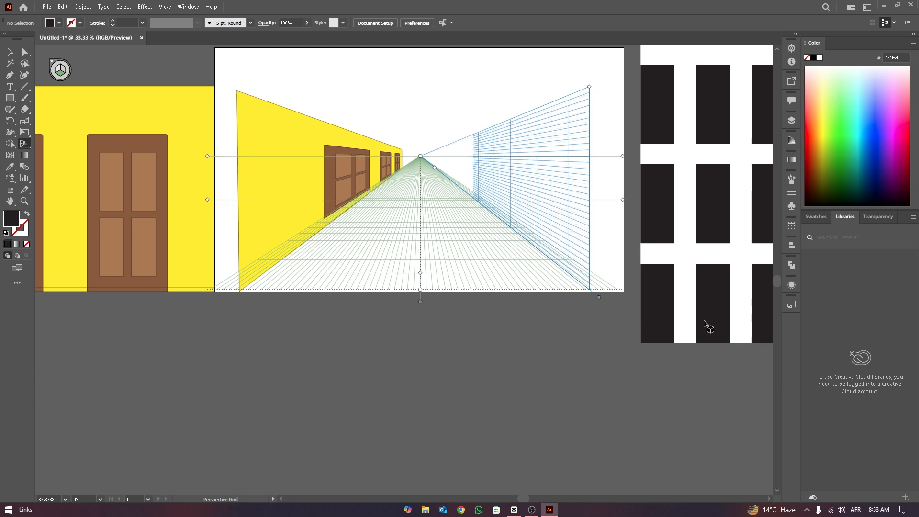
Step: Select the black rectangles together with their white background and group them
scroll(615, 120, "down", 1)
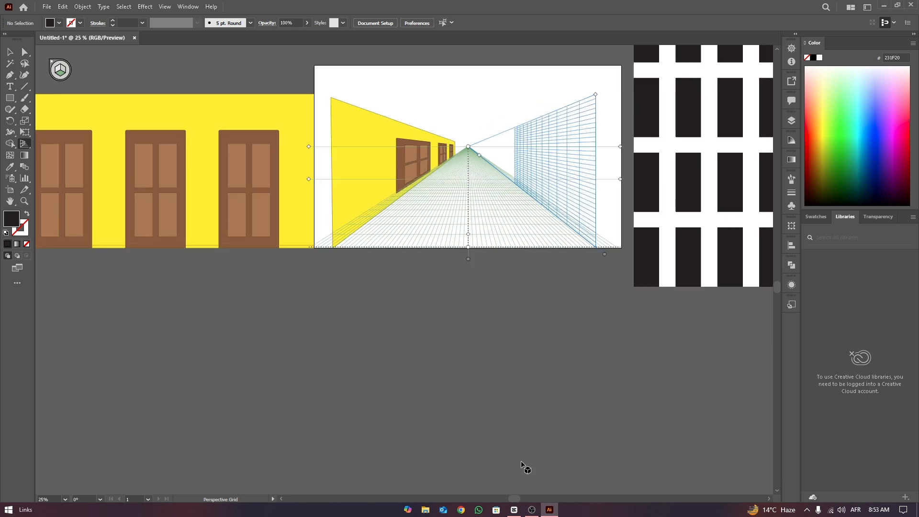
left_click_drag(515, 499, 526, 493)
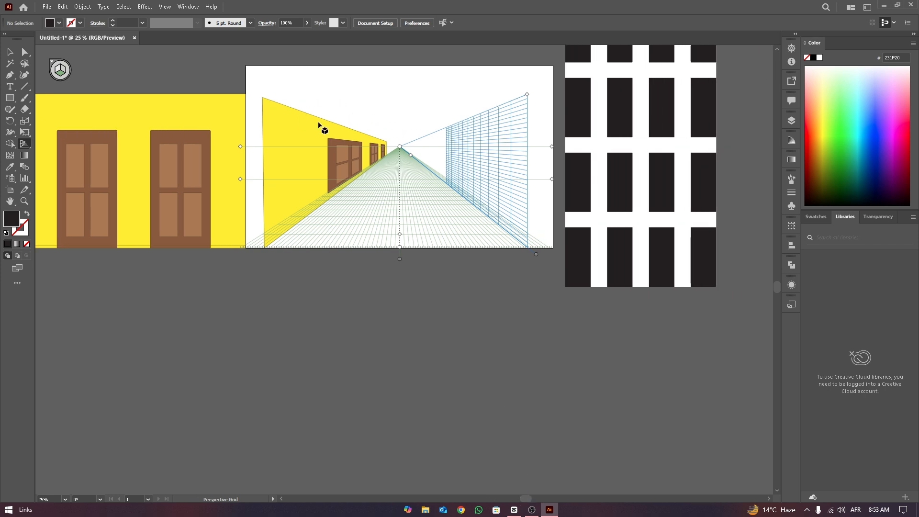
left_click(10, 52)
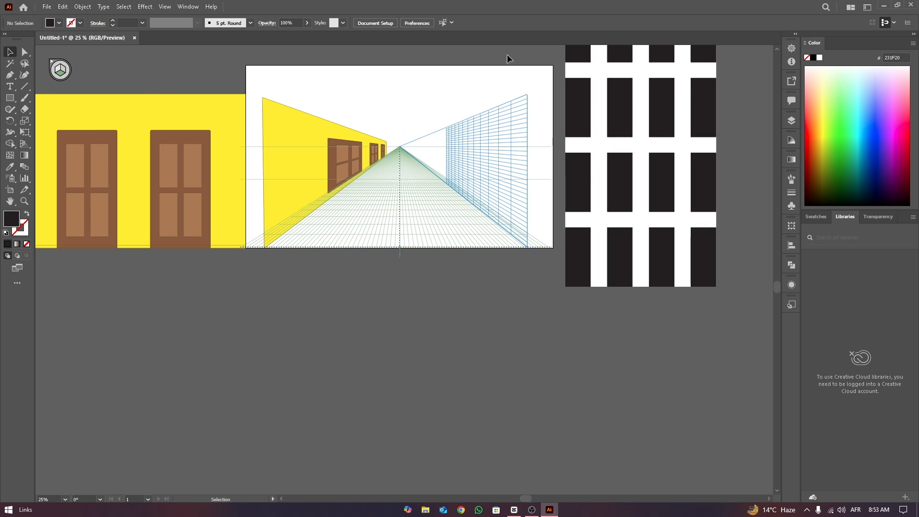
left_click(670, 100)
left_click_drag(779, 290, 780, 277)
left_click(565, 74)
left_click_drag(732, 378, 732, 376)
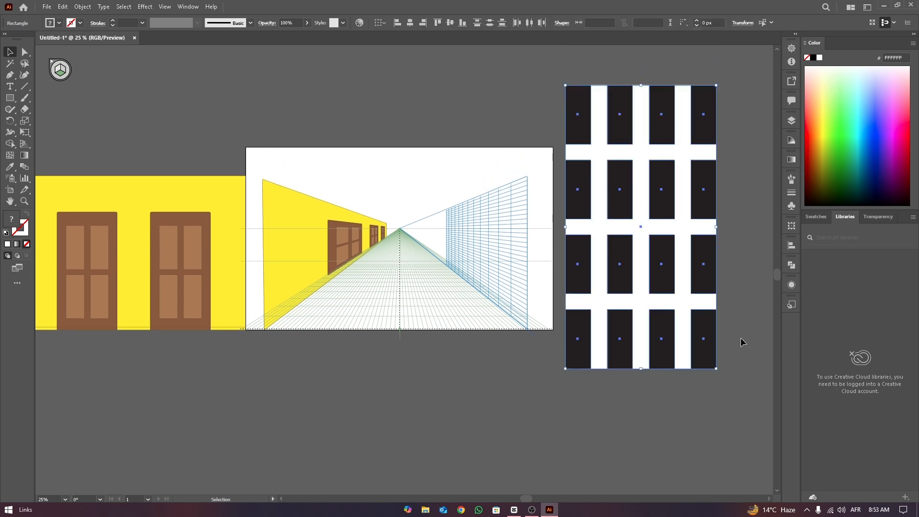
key("ctrl+g")
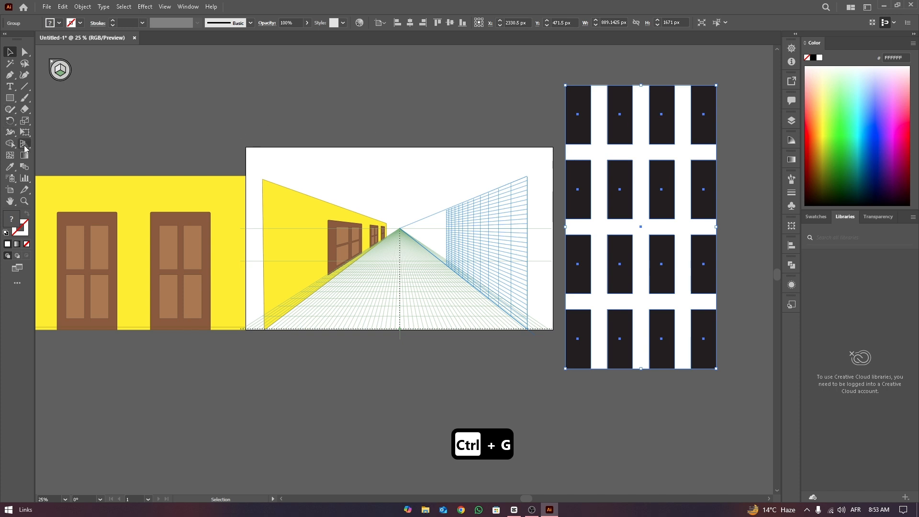
Step: Attach the grouped black-and-white pattern to the ground plane with Perspective Selection, centring it as a floor toward the vanishing point
left_click_drag(25, 149, 53, 156)
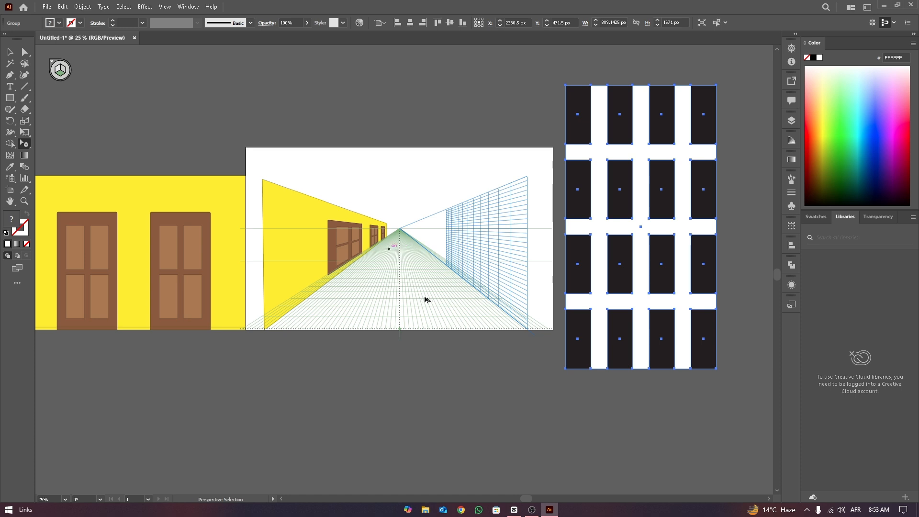
left_click_drag(391, 263, 403, 247)
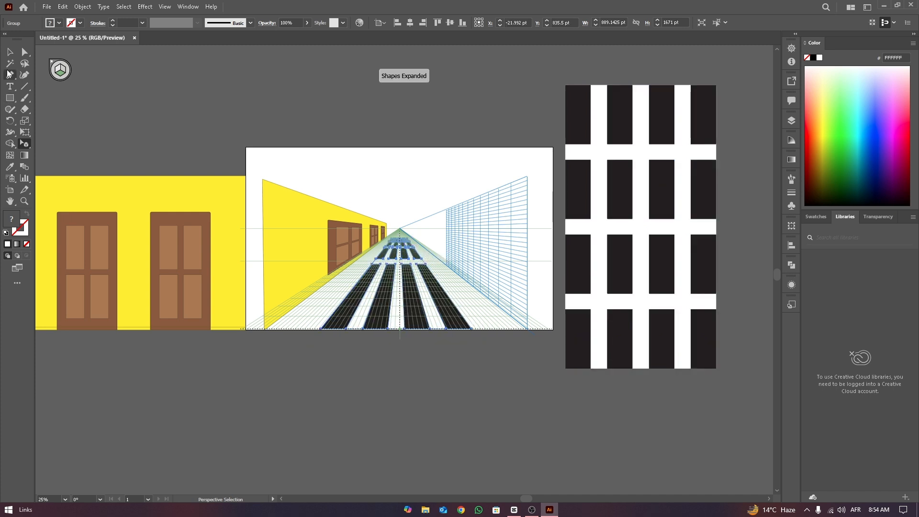
left_click(10, 51)
left_click(480, 183)
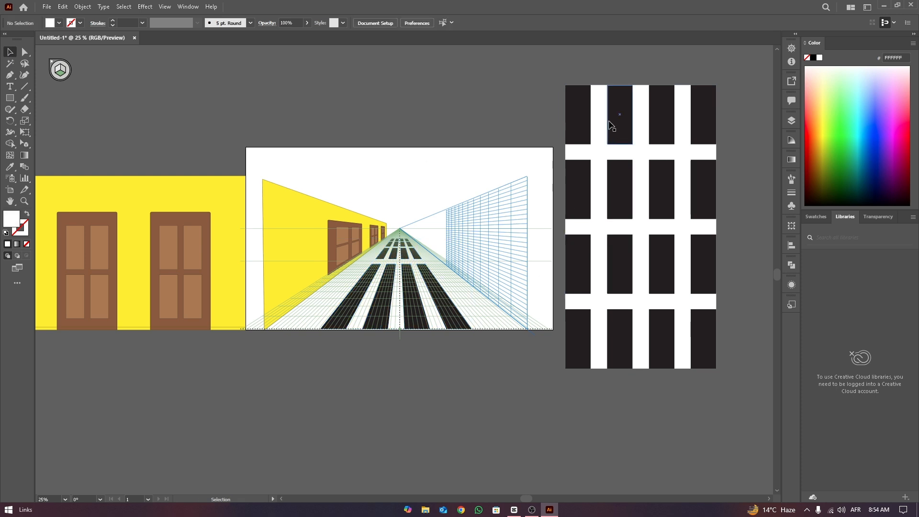
Step: Duplicate the perspective wall with its doors and place the copy over the right vertical plane
scroll(419, 188, "up", 1)
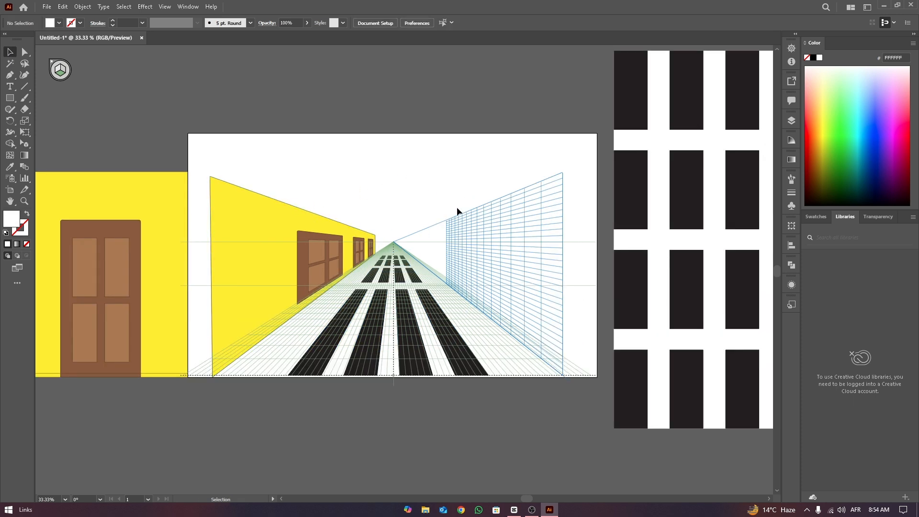
left_click_drag(241, 195, 379, 239)
left_click(381, 203)
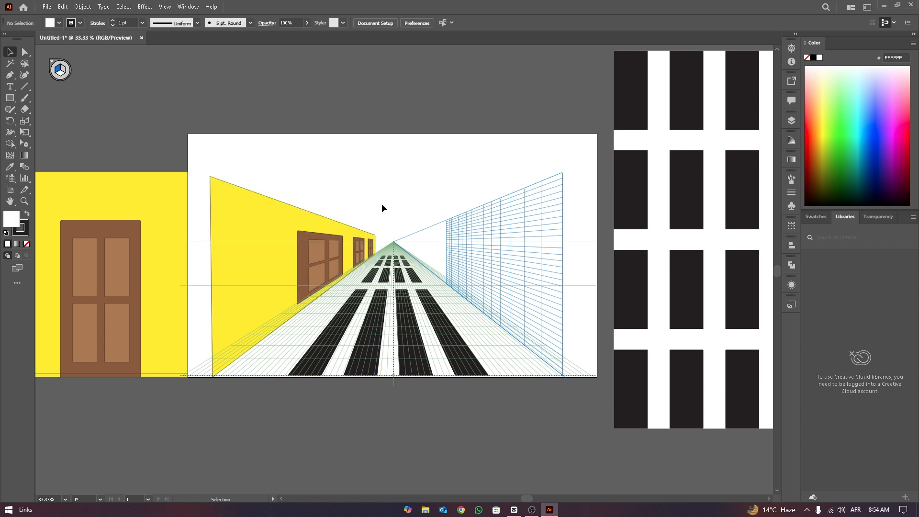
left_click(275, 217)
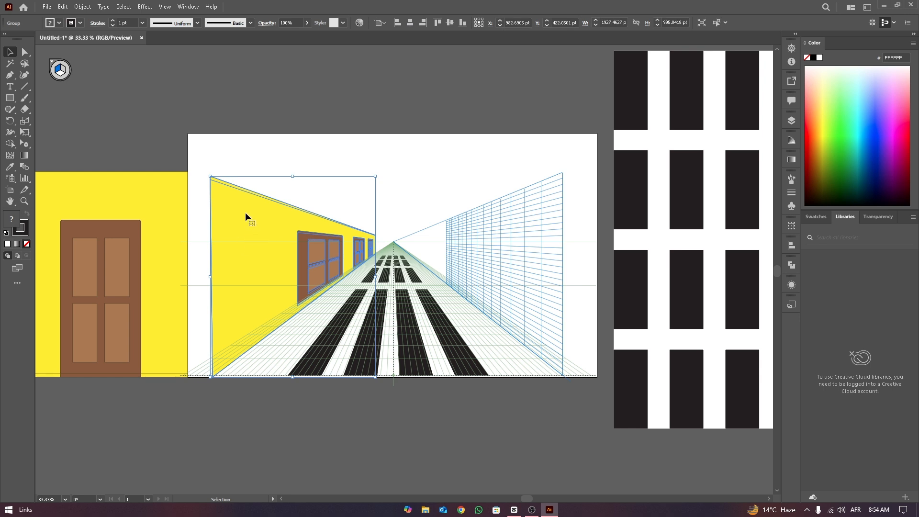
key("Delete")
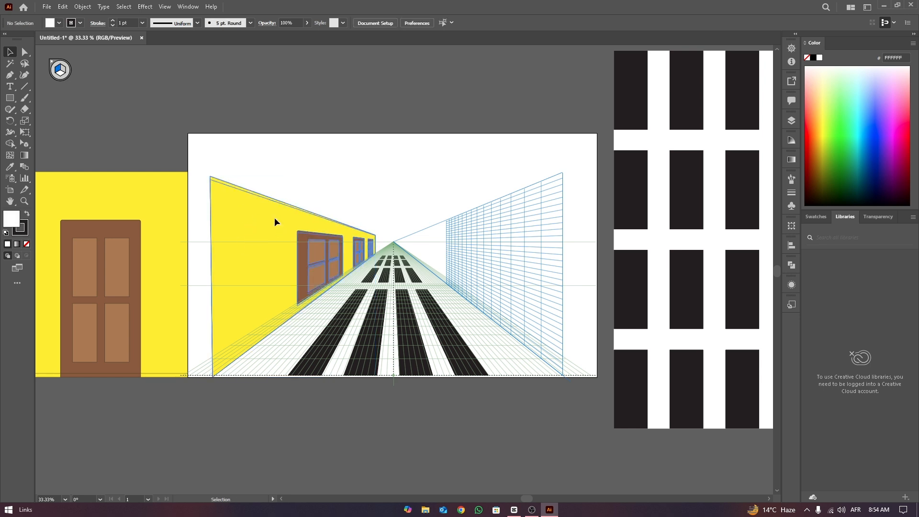
left_click_drag(297, 220, 562, 235, "alt")
Step: Reflect the copied wall across the vertical axis so its doors recede toward the vanishing point
right_click(574, 225)
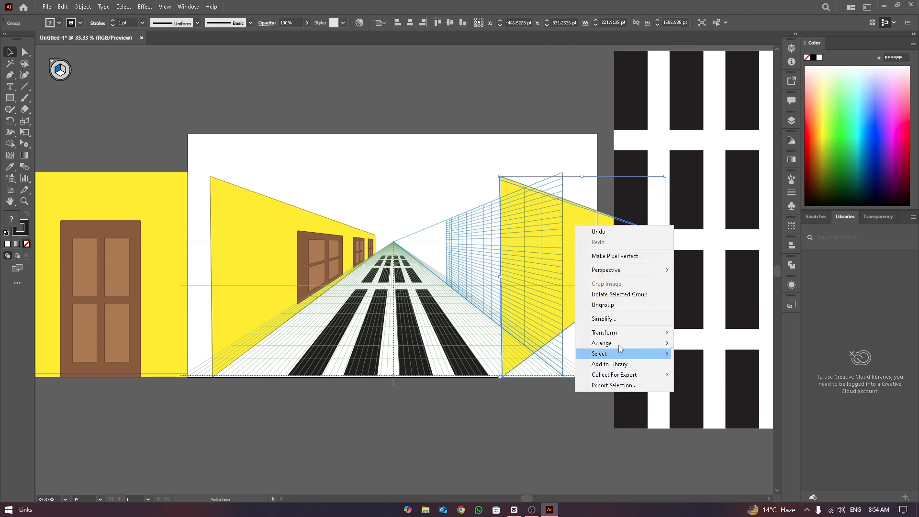
mouse_move(624, 331)
left_click(692, 368)
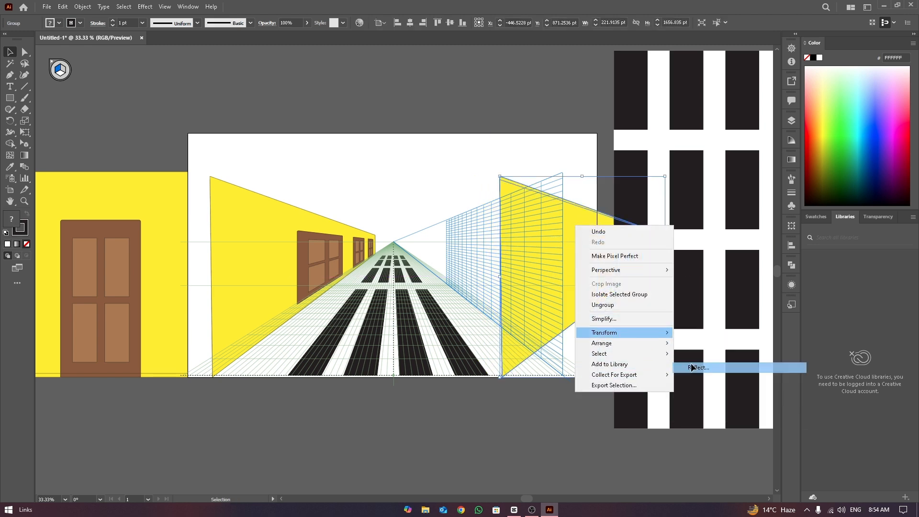
left_click(475, 316)
Step: Move the reflected wall inward onto the right vertical plane so its far end nears the vanishing point
key("Left")
key("Left")
key("Left")
key("Left")
key("Left")
key("Left")
key("Left")
key("Left")
key("Left")
key("Left")
key("Left")
key("Left")
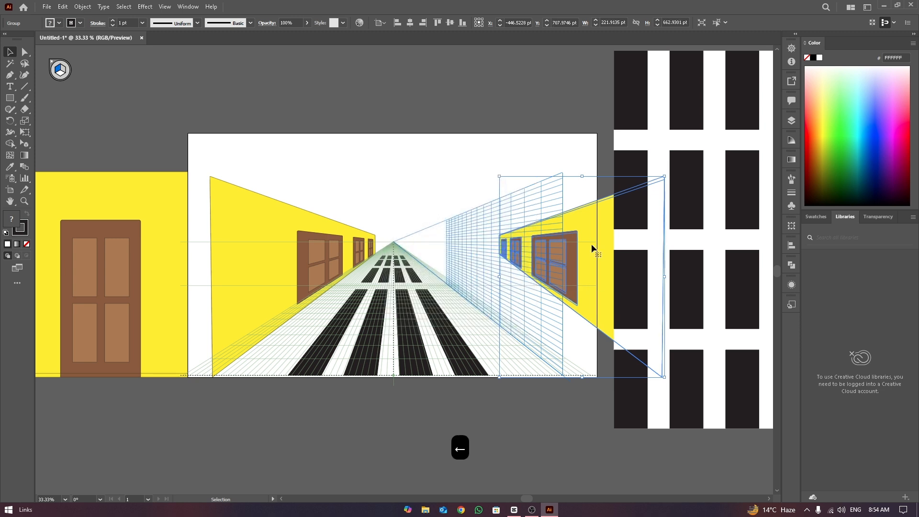
key("Left")
key("Left")
key("Left")
key("Left")
key("Left")
key("Left")
key("Left")
key("Left")
key("Left")
key("Left")
key("Left")
key("Left")
key("Left")
key("Left")
key("Left")
key("Left")
key("Left")
key("Left")
key("Left")
key("Left")
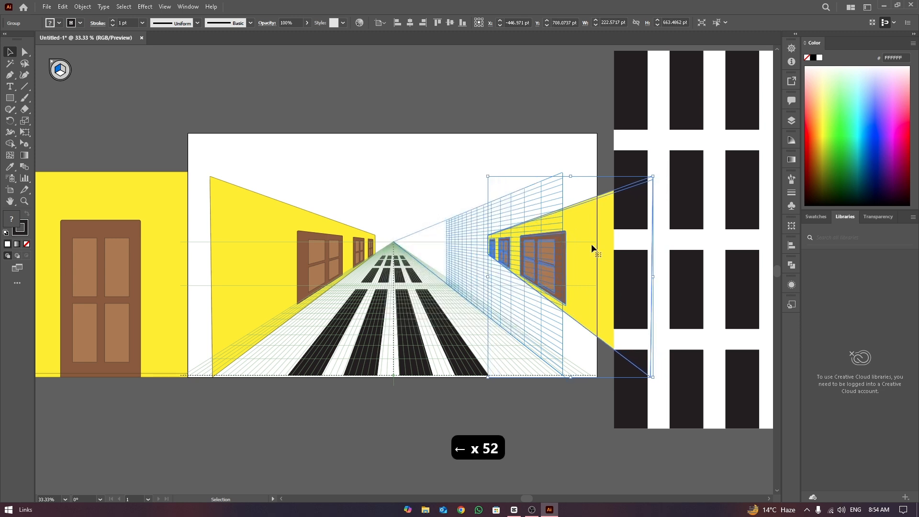
left_click_drag(588, 260, 512, 262)
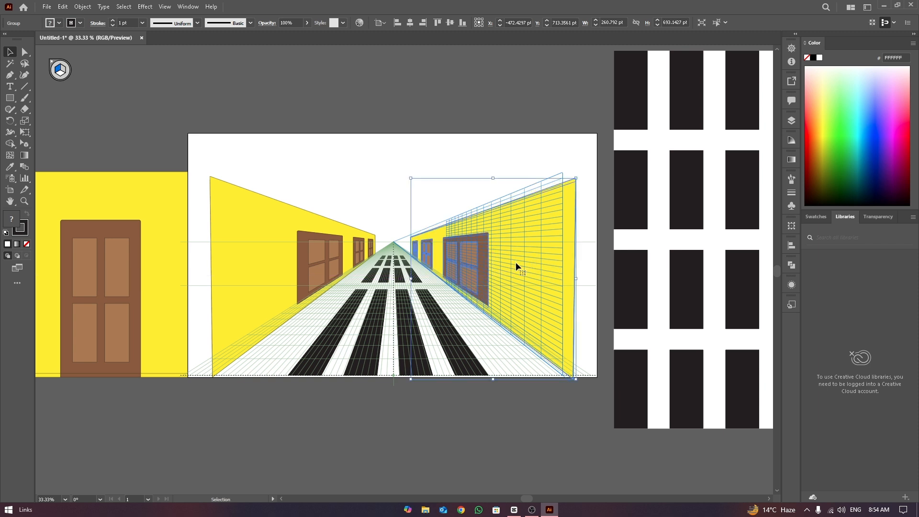
Step: Deselect the wall and hide the perspective grid to check the corridor
left_click(500, 119)
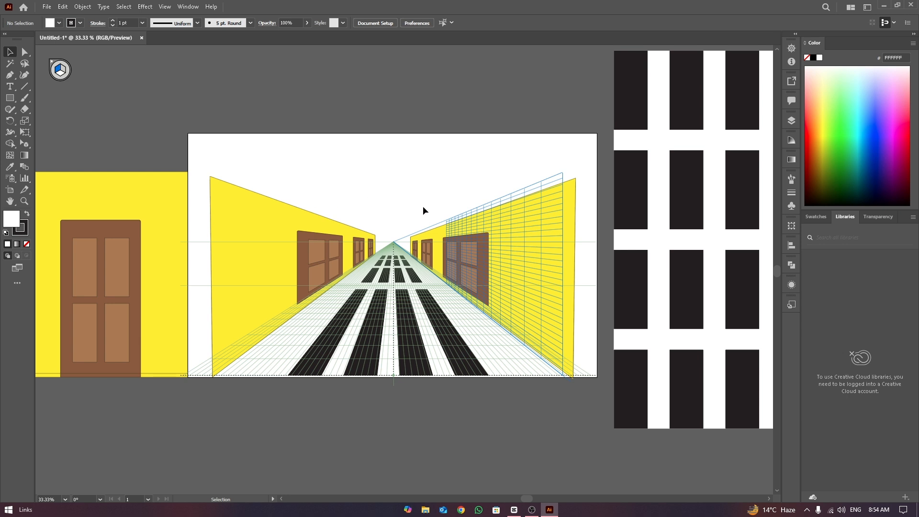
key("Escape")
scroll(443, 255, "up", 1)
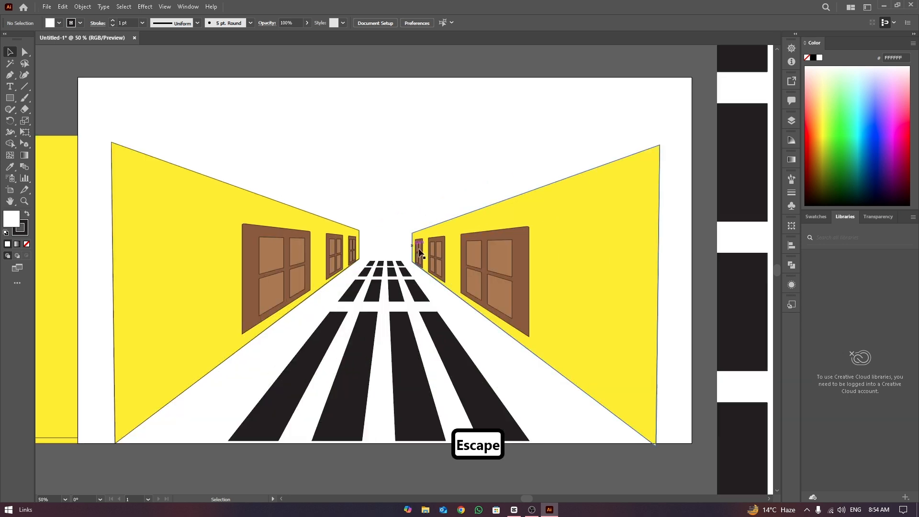
scroll(464, 281, "down", 1)
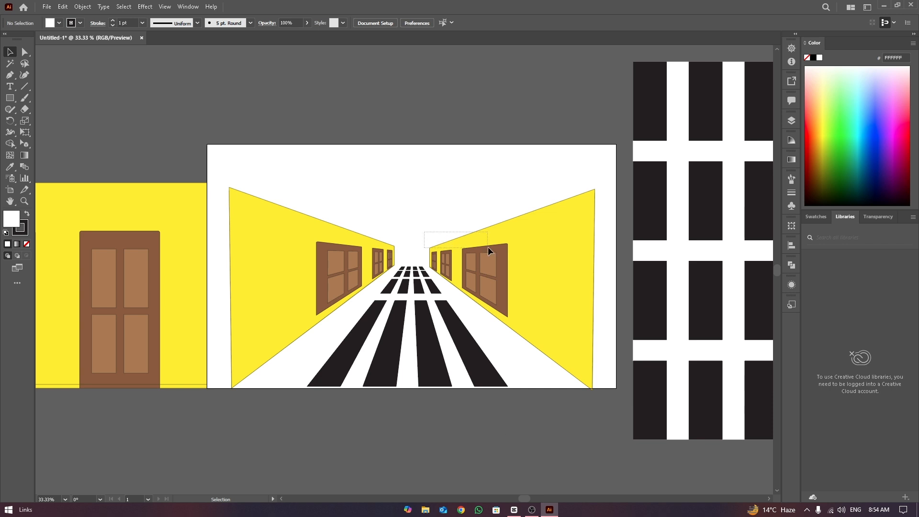
Step: Nudge the right wall up and slightly inward so it lines up with the left wall, and deselect it
left_click(507, 231)
key("Up")
key("Up")
key("Up")
key("Up")
key("Up")
key("Up")
key("Up")
key("Up")
key("Up")
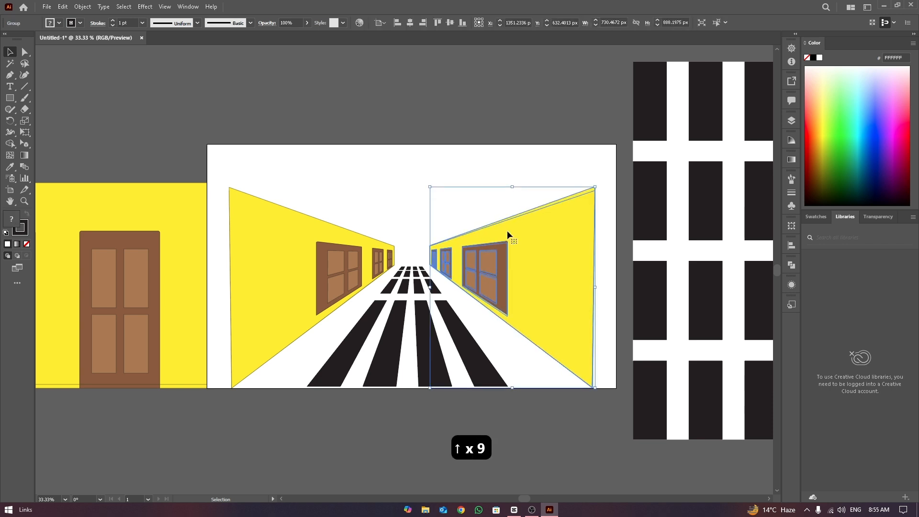
key("Up")
key("Up")
key("Down")
key("Left")
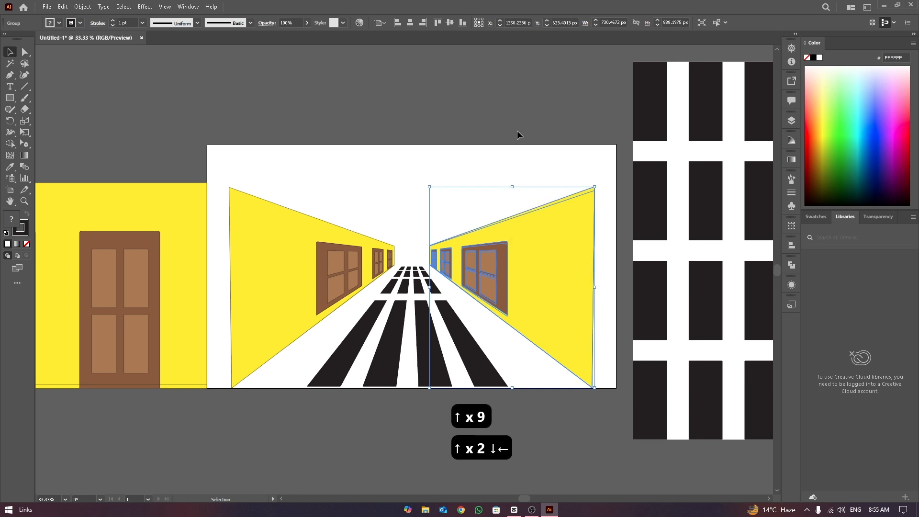
left_click(518, 130)
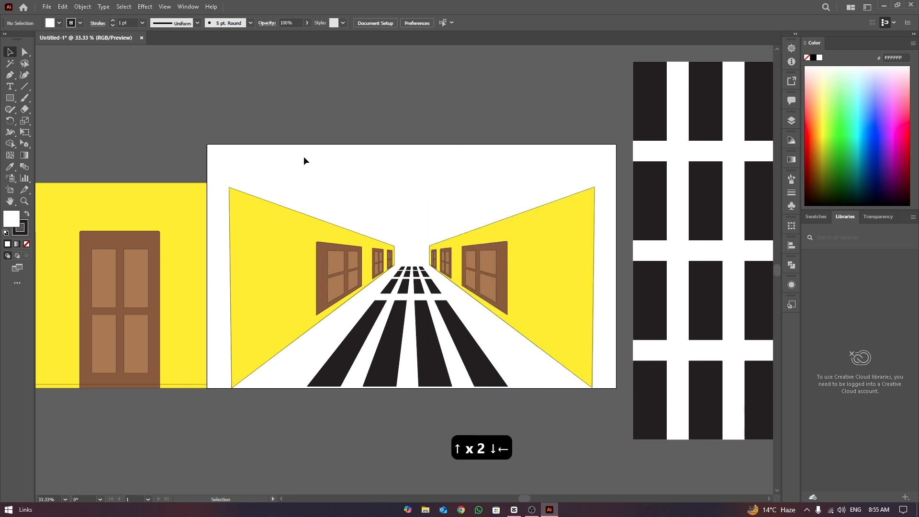
Step: Draw a closed ceiling shape with the Pen tool through the near and far upper corners of both walls
left_click(9, 74)
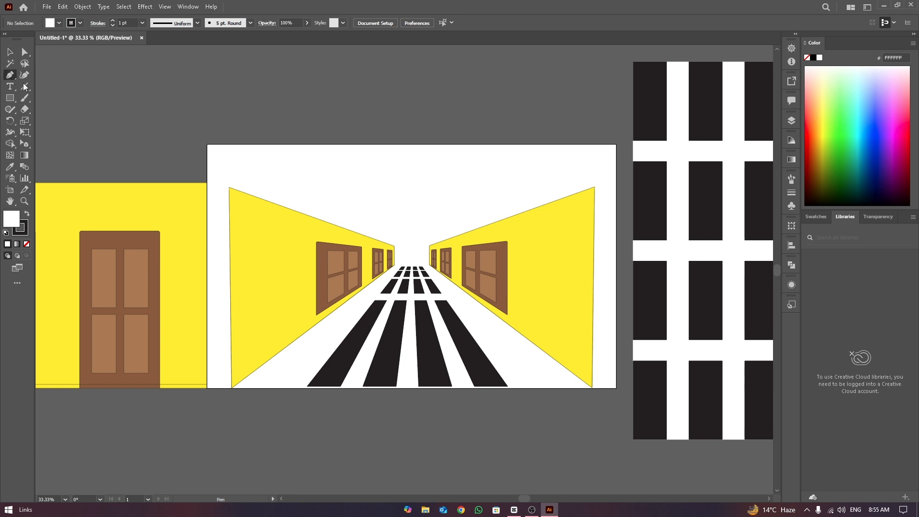
left_click(229, 187)
left_click(595, 188)
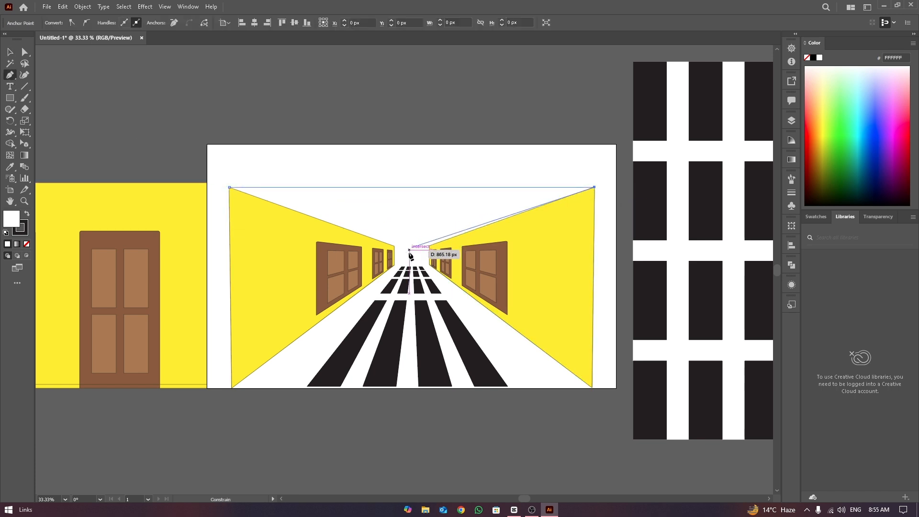
left_click(428, 246)
left_click(394, 246)
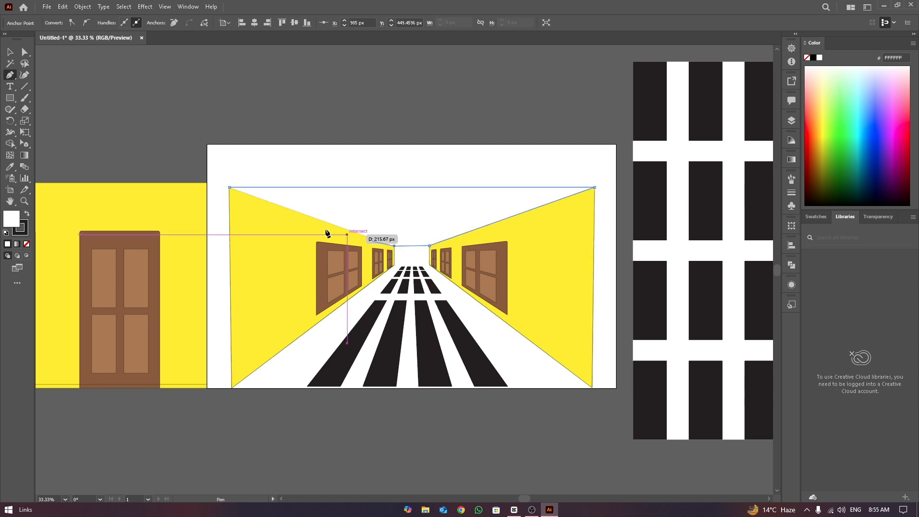
left_click(230, 188)
left_click(10, 52)
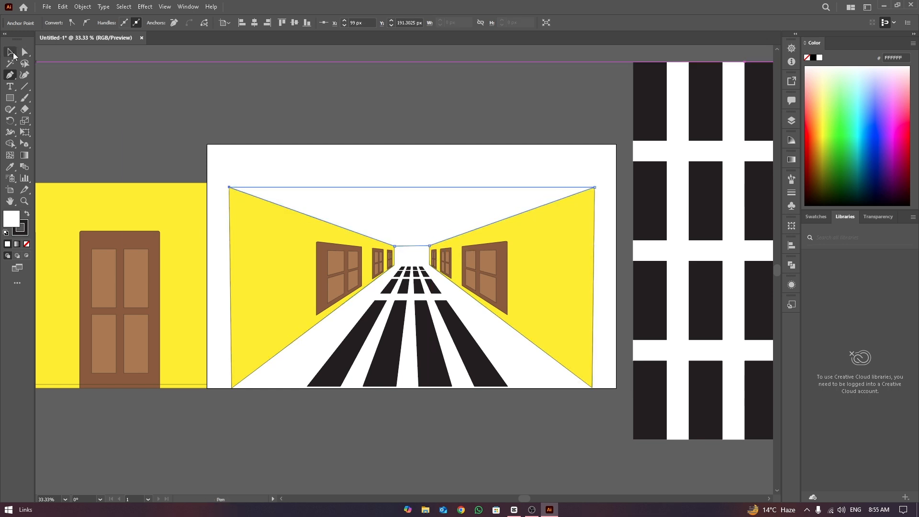
Step: Fill the ceiling shape with light blue
left_click(356, 160)
left_click(390, 187)
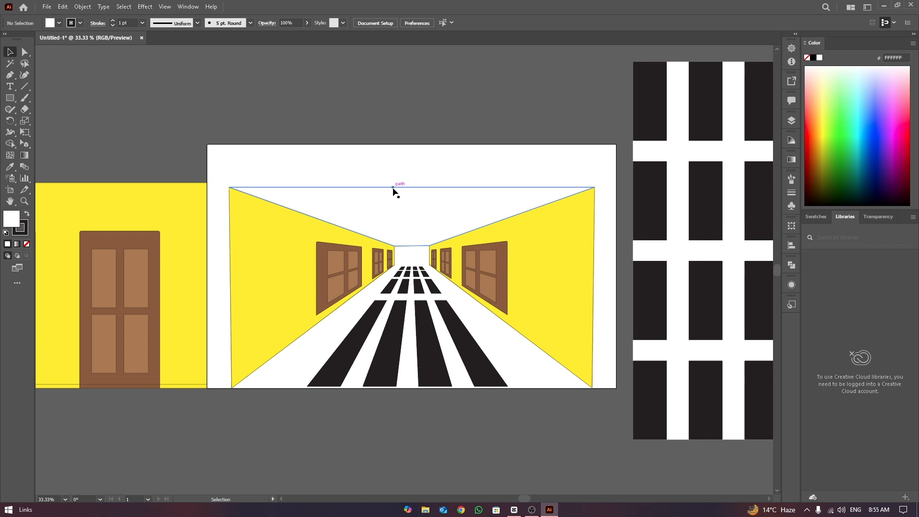
left_click(59, 23)
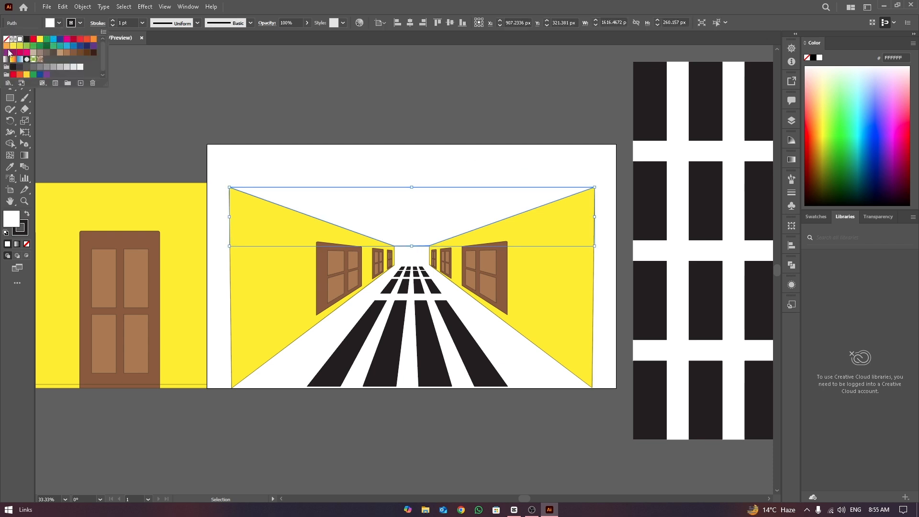
left_click(54, 43)
left_click(866, 91)
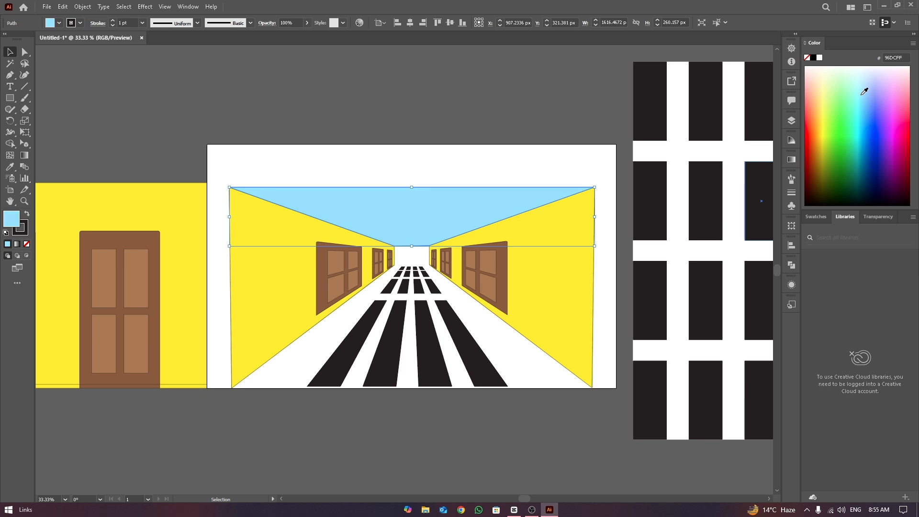
left_click(408, 109)
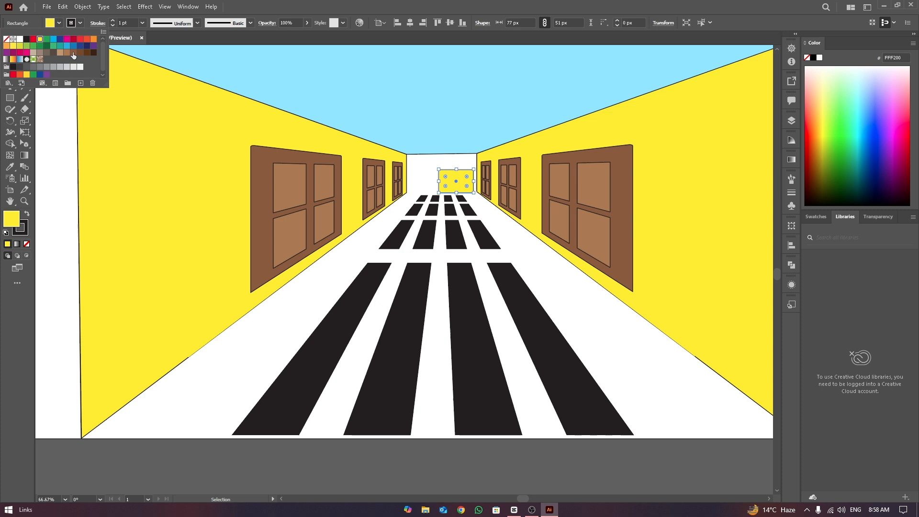
Step: Fill the small rectangle at the corridor's far end with brown 8B5E3C and lower its height to 44 px
left_click(72, 62)
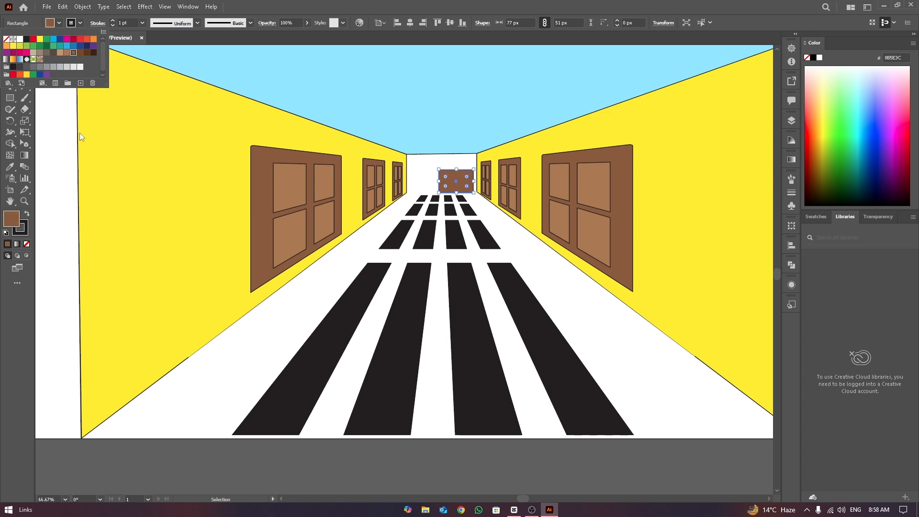
left_click(432, 177)
left_click(450, 176)
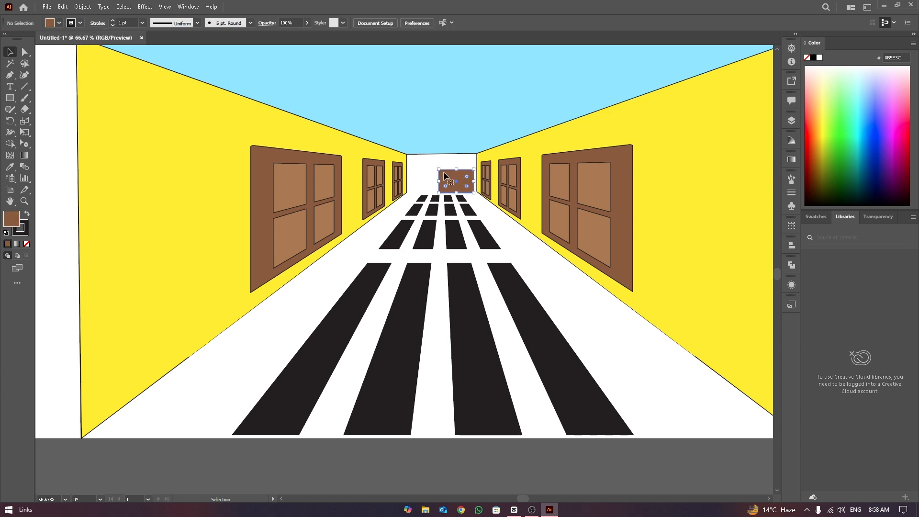
left_click_drag(457, 170, 458, 173)
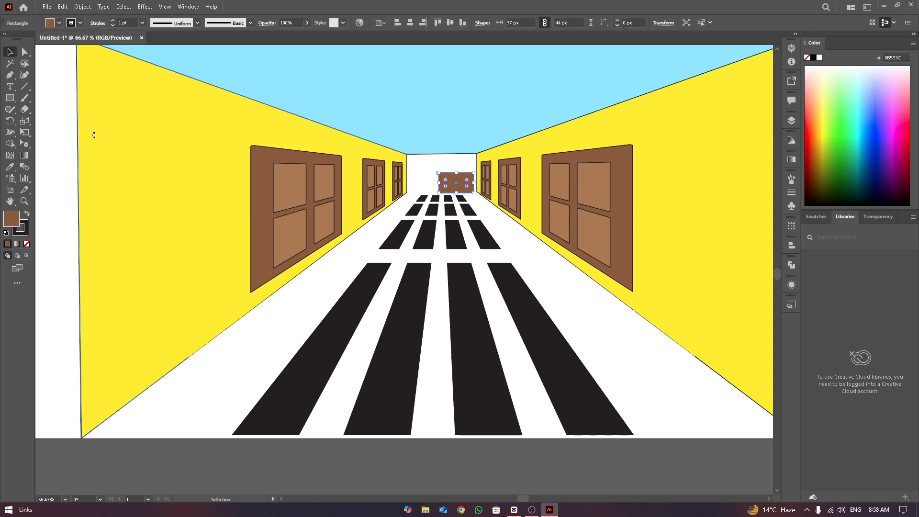
left_click(68, 127)
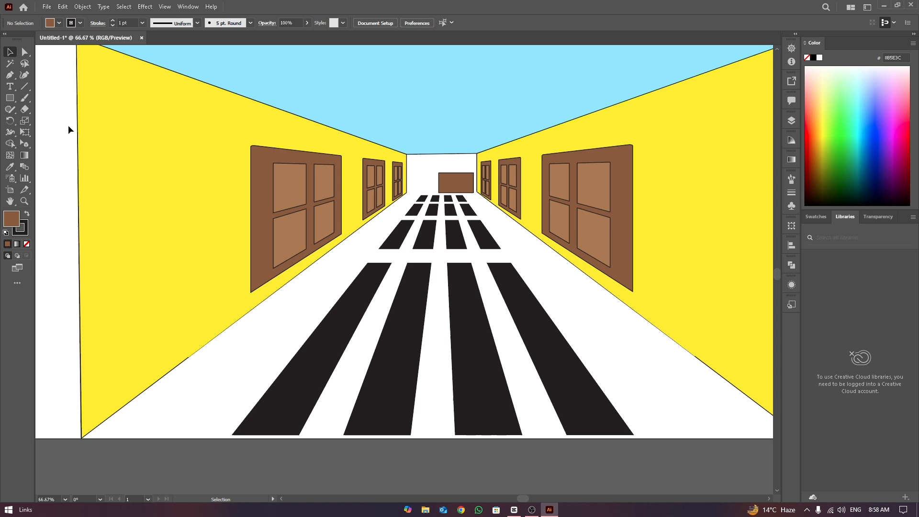
Step: Extend the brown rectangle's right side to meet the right wall and trim its left side slightly
left_click(450, 178)
left_click_drag(473, 183, 477, 183)
left_click(55, 99)
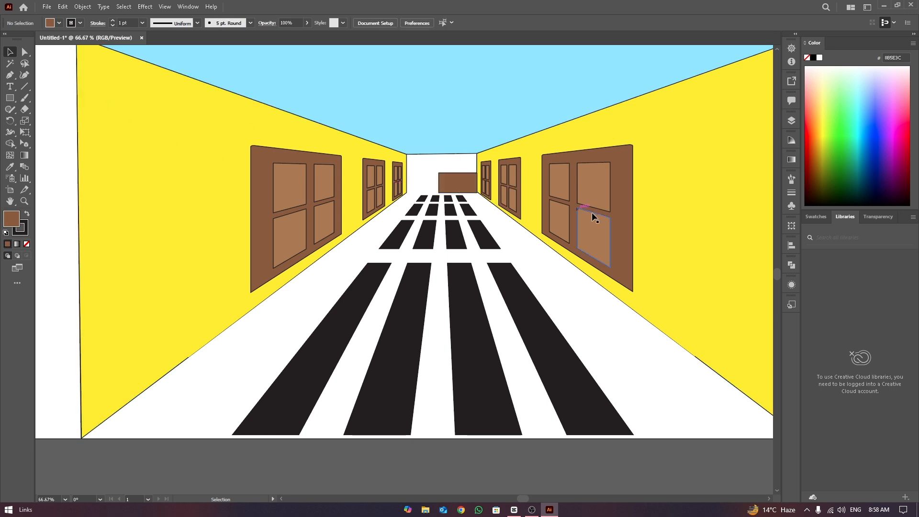
left_click(441, 181)
left_click_drag(441, 184, 443, 182)
left_click(433, 166)
scroll(504, 168, "down", 2)
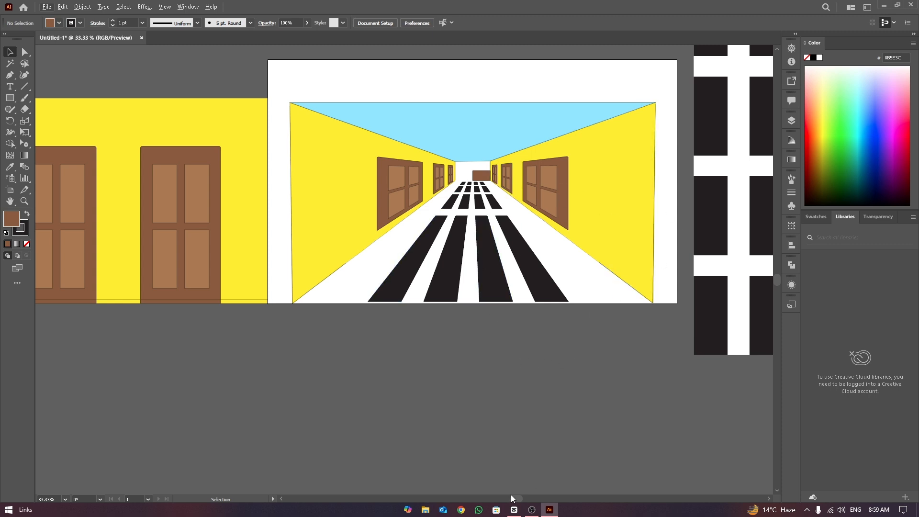
left_click_drag(518, 499, 524, 498)
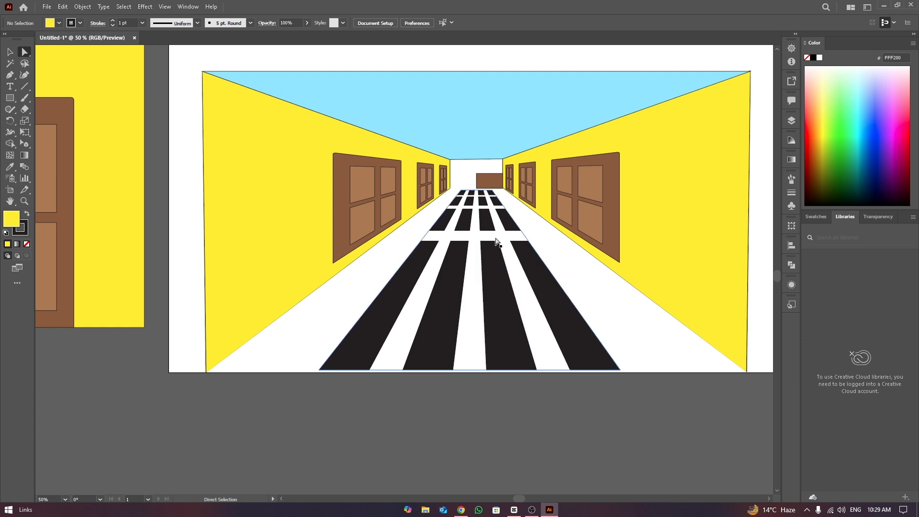
Step: Pull the two lower corners of the nearest left door down to the wall's base with Direct Selection
left_click(394, 219)
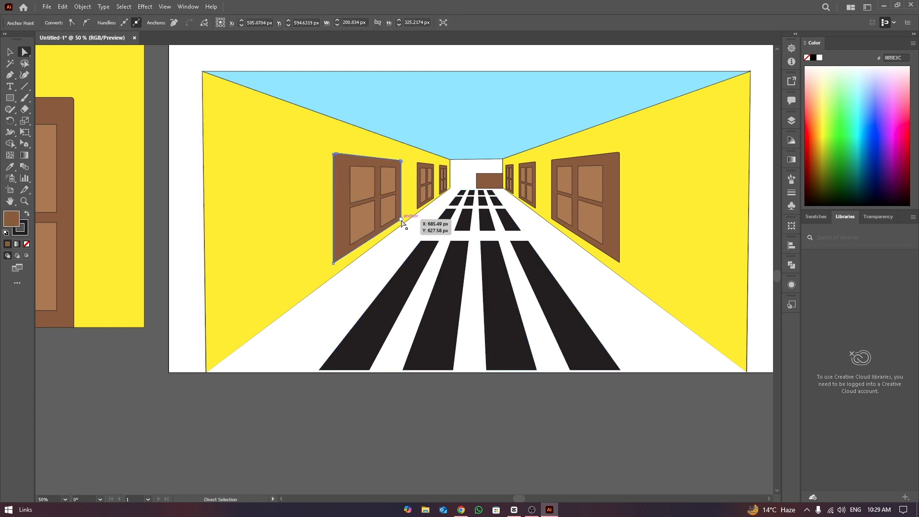
scroll(393, 224, "up", 2)
left_click_drag(409, 216, 409, 226)
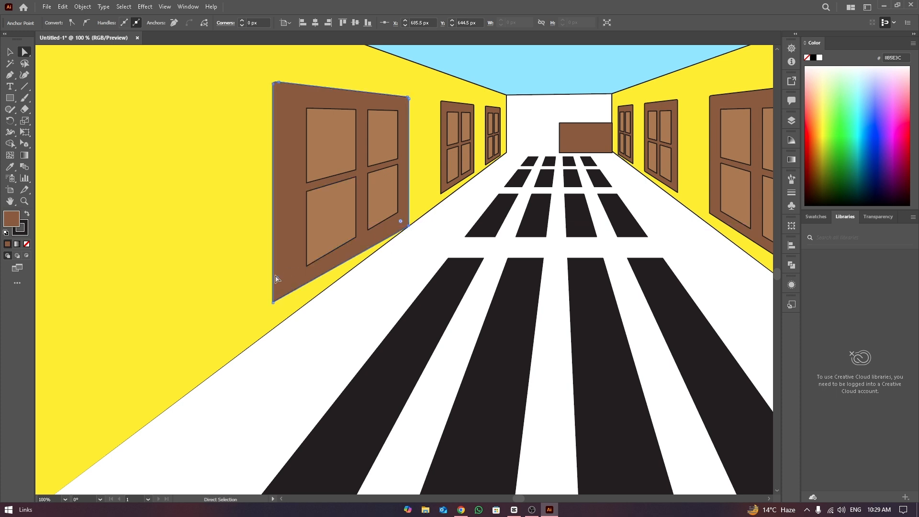
left_click_drag(274, 300, 272, 329)
scroll(527, 258, "down", 2)
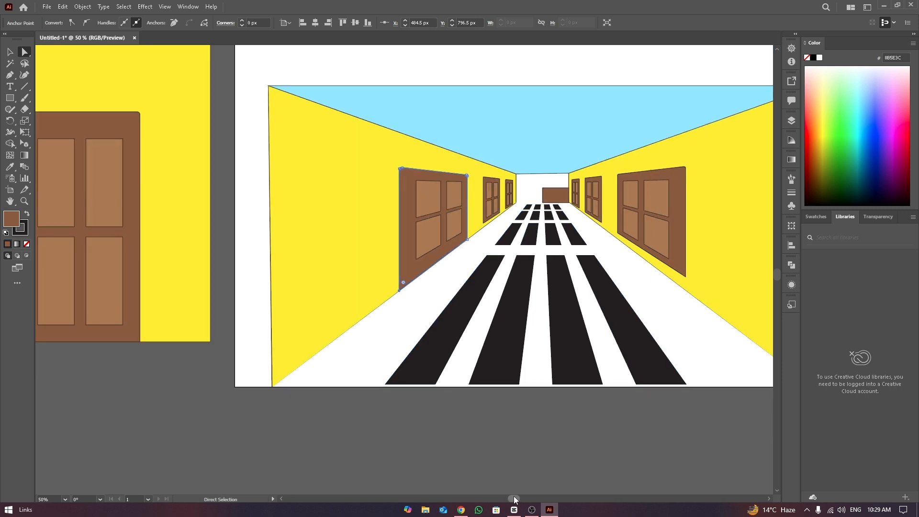
left_click_drag(514, 500, 526, 498)
left_click(9, 51)
left_click(199, 71)
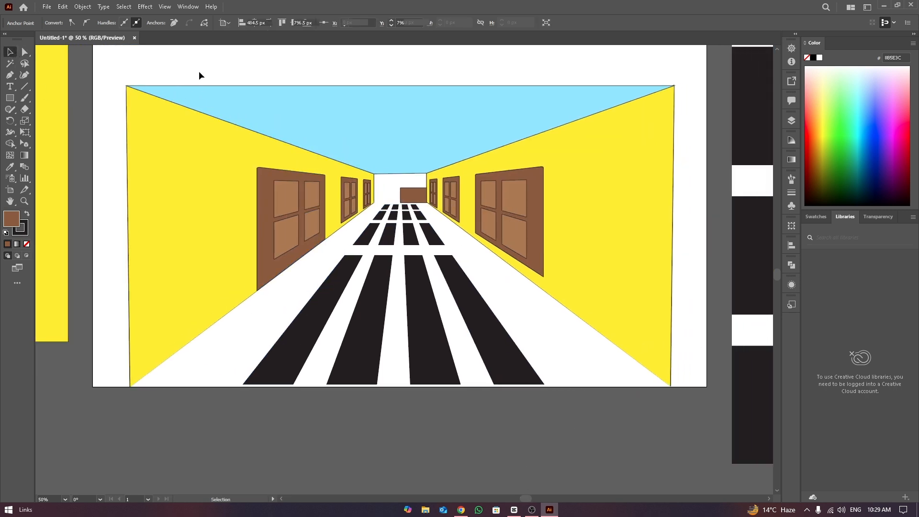
Step: Display the two-point perspective grid using the 2P-Normal View preset
left_click(166, 7)
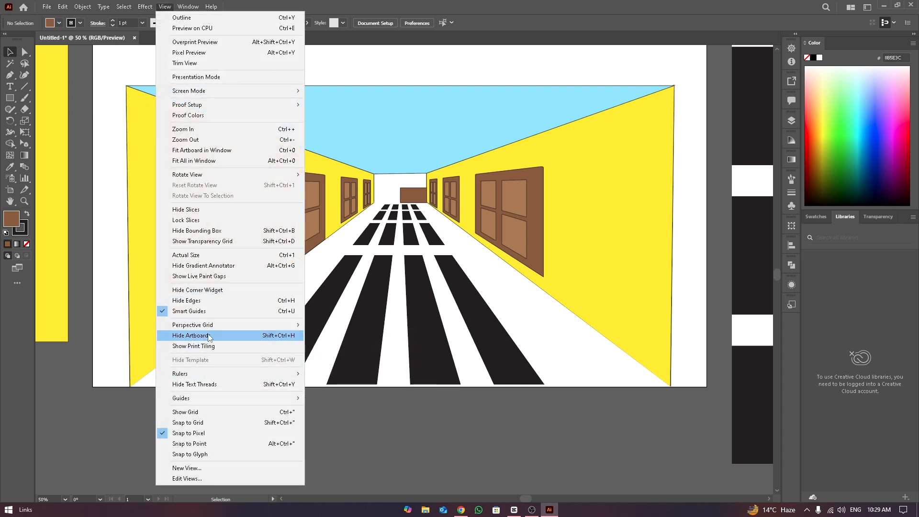
mouse_move(290, 330)
mouse_move(376, 406)
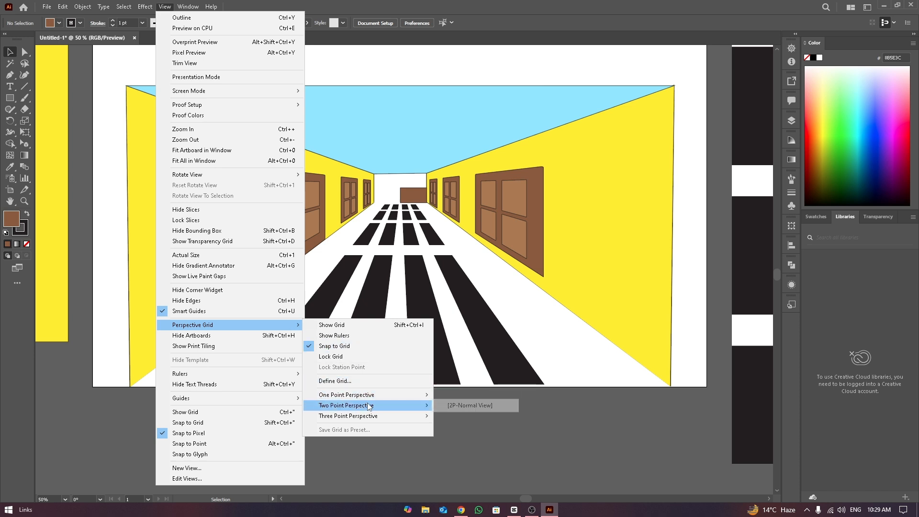
left_click(444, 405)
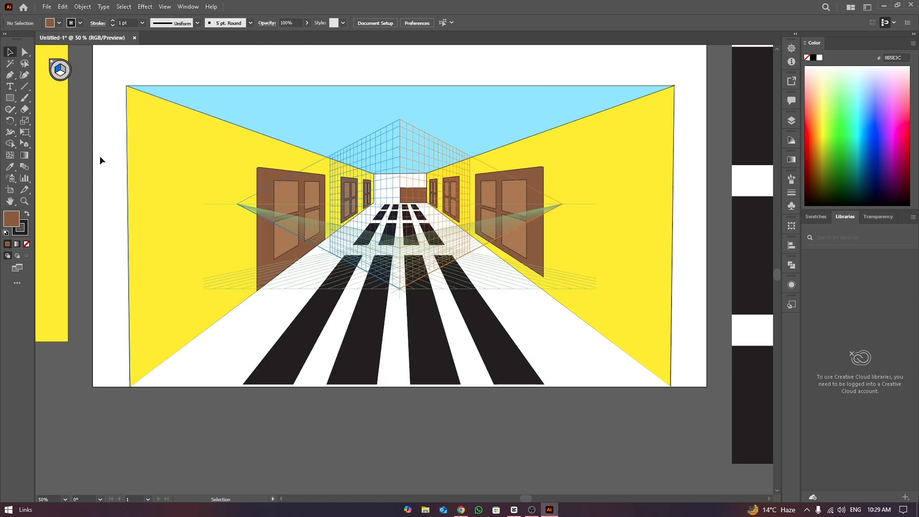
Step: Move the entire corridor artwork off the artboard to below the flat wall with three doors, and deselect it
scroll(369, 79, "down", 3)
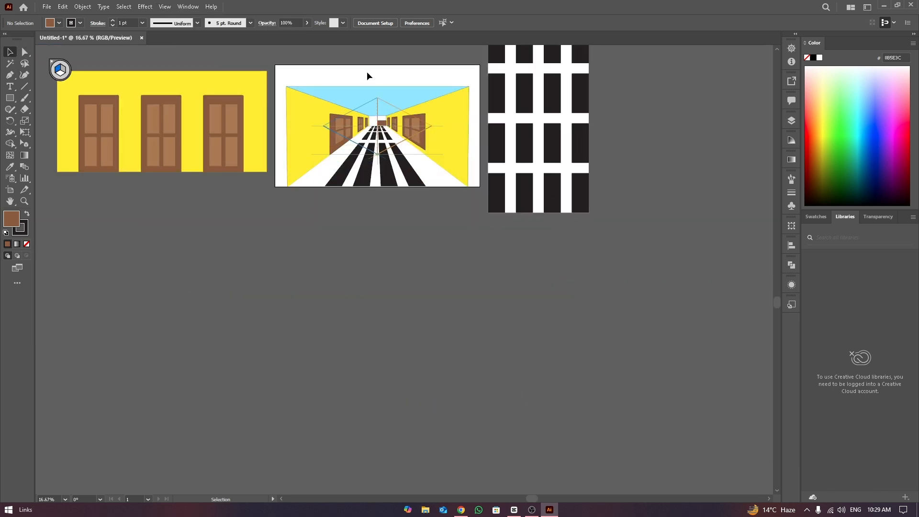
left_click_drag(280, 72, 436, 185)
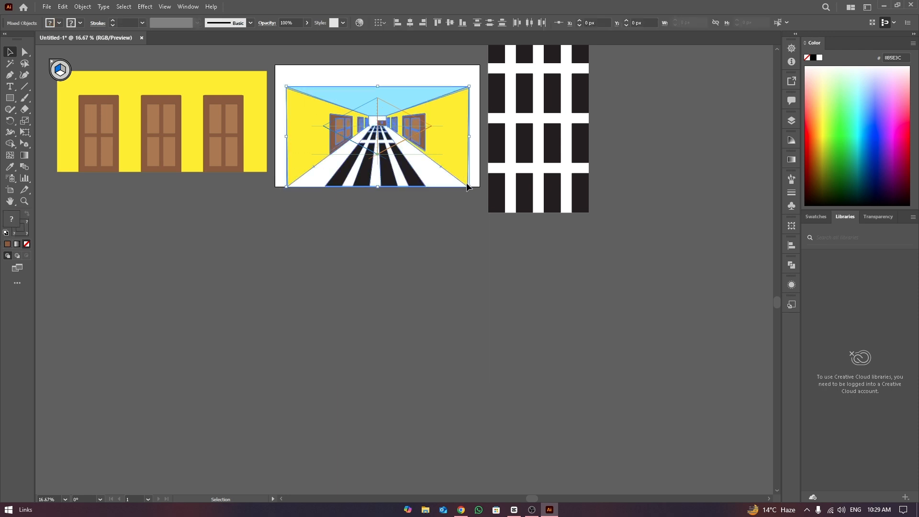
left_click_drag(459, 98, 256, 207)
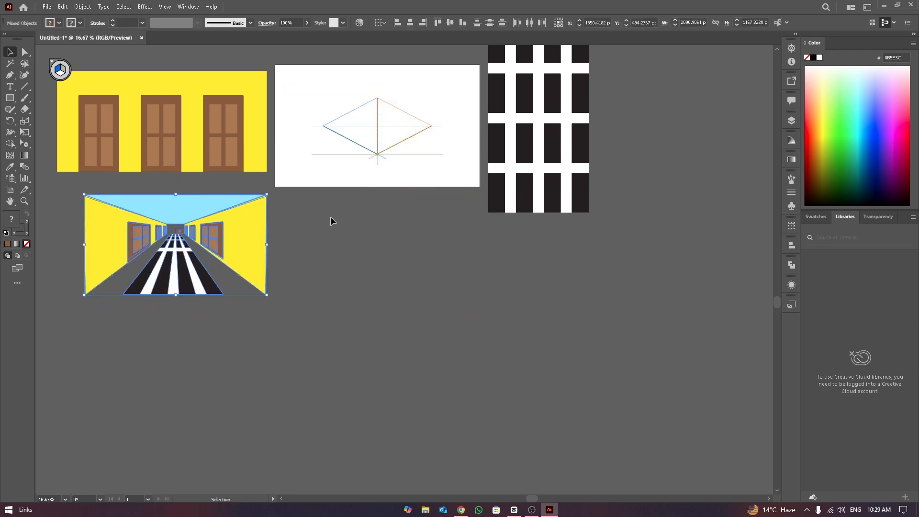
left_click(331, 217)
scroll(375, 115, "up", 2, "alt")
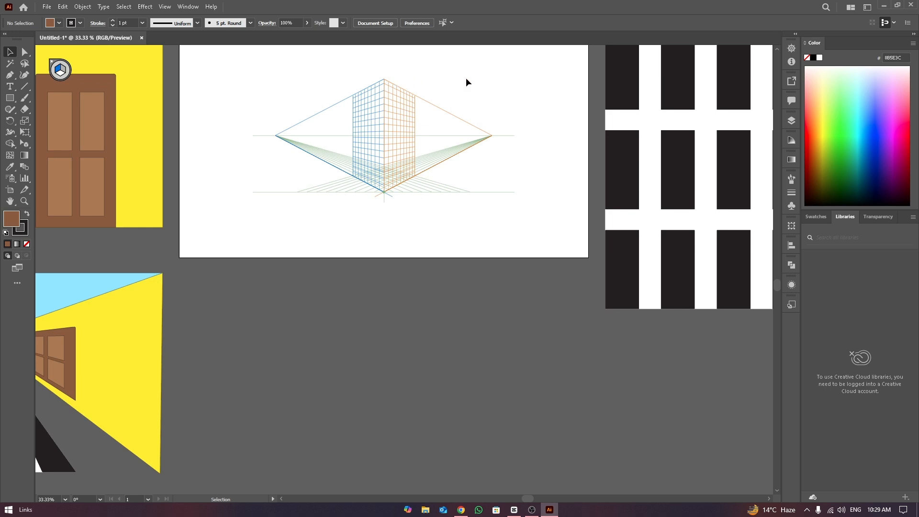
Step: Delete the flat wall with doors, the corridor artwork and the black-and-white floor pattern surrounding the artboard
left_click_drag(778, 287, 778, 276)
scroll(655, 105, "down", 2, "alt")
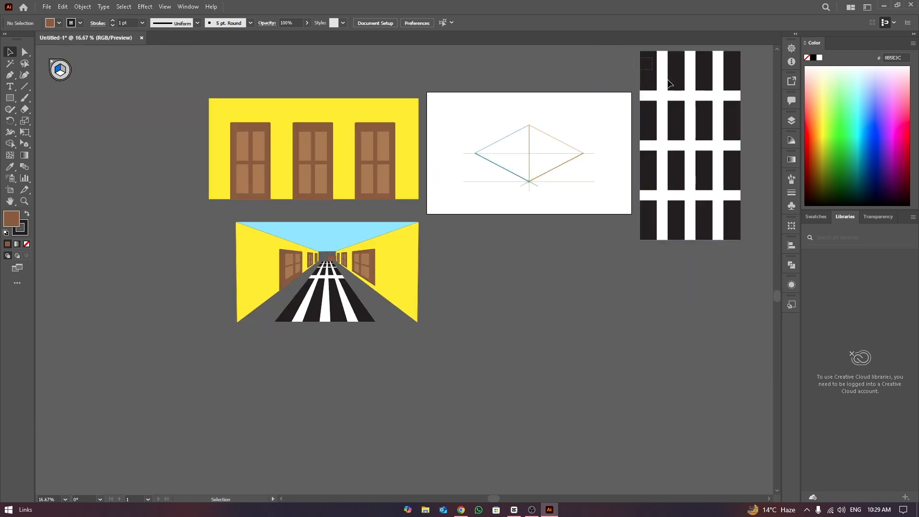
left_click(720, 237)
key("Delete")
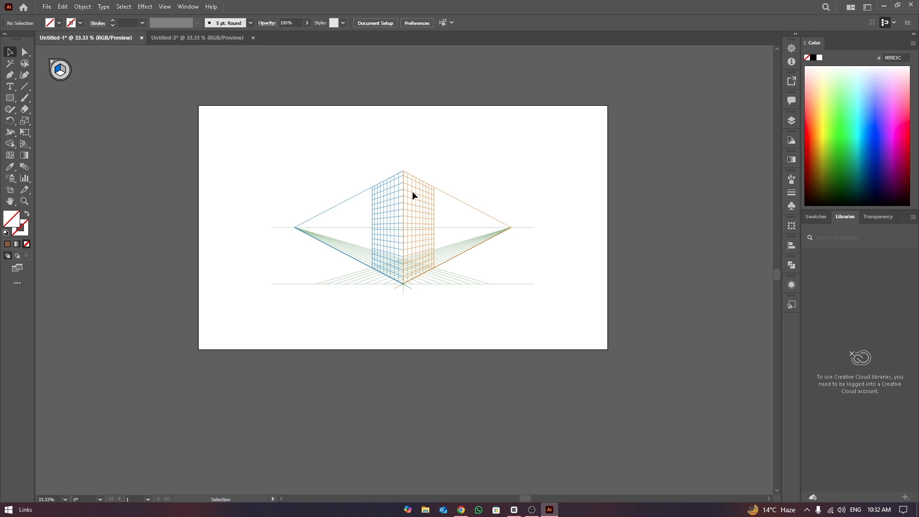
Step: Draw a rectangle about 269 by 449 pt on the right grid plane, starting at the grid's central vertical edge
left_click(10, 98)
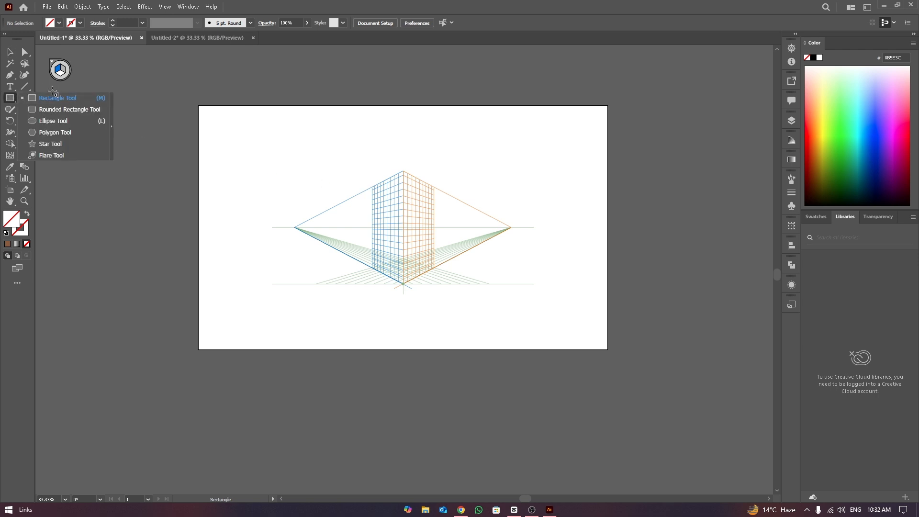
left_click(50, 99)
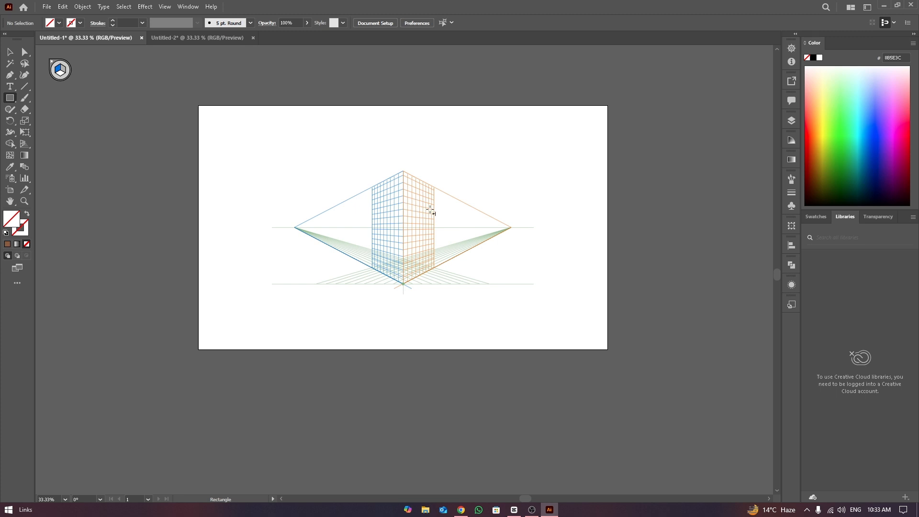
key("3")
left_click_drag(382, 192, 415, 247)
key("ctrl+z")
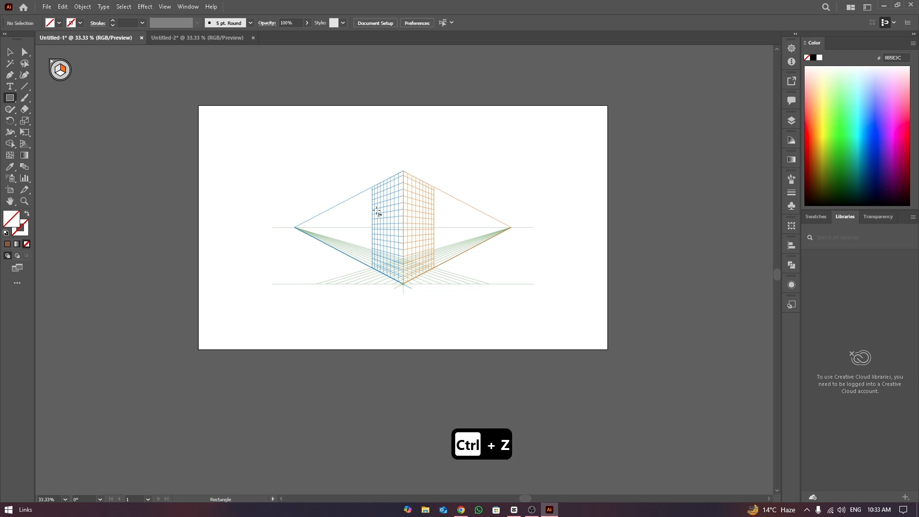
left_click_drag(405, 183, 436, 271)
Step: Fill the right-plane rectangle with yellow and deselect it
left_click(59, 23)
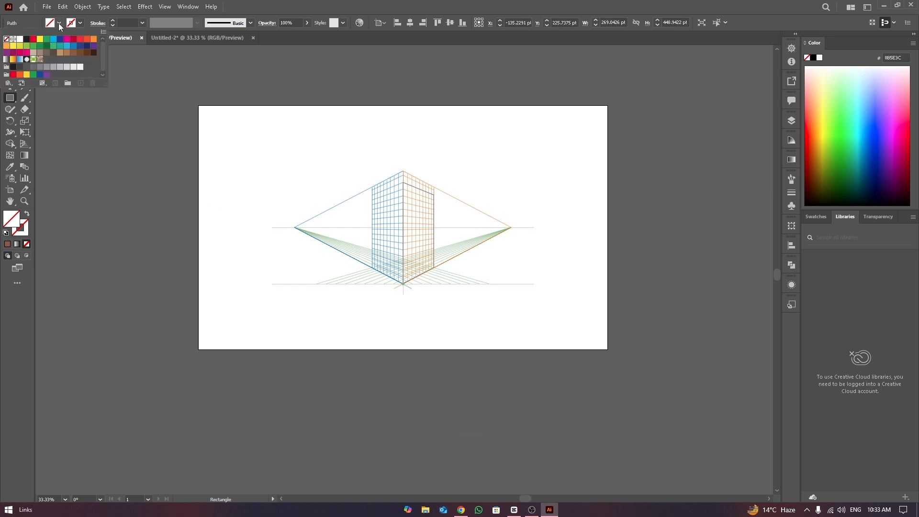
left_click(40, 40)
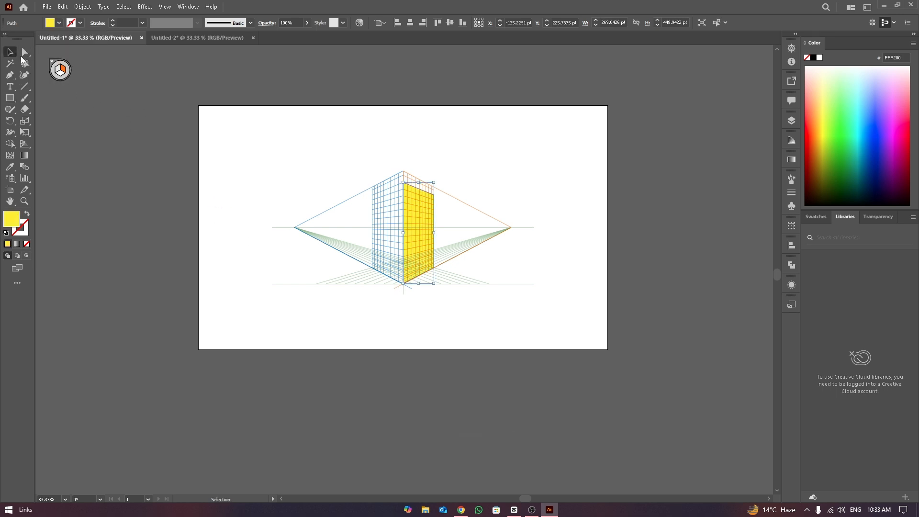
key("ctrl+shift+a")
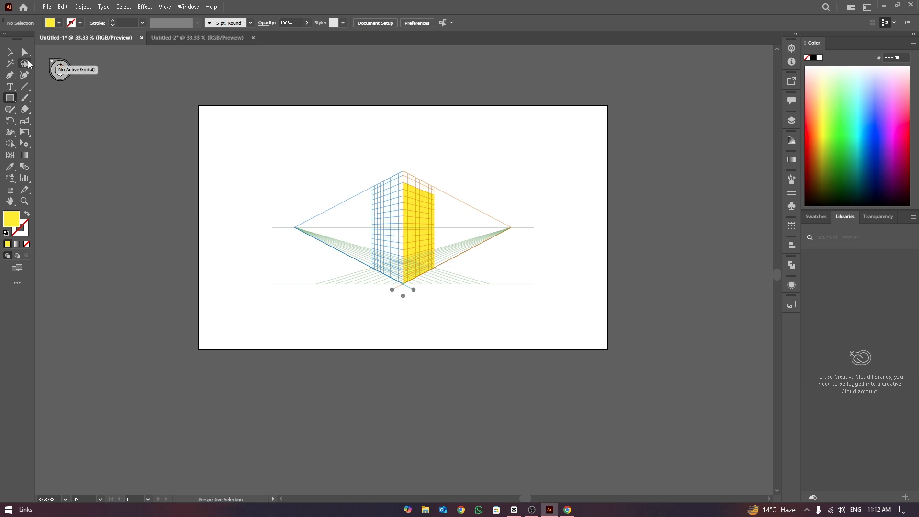
Step: Draw a matching rectangle about 265 by 450 pt on the left grid plane, trying a red fill before setting it back to yellow
left_click(58, 71)
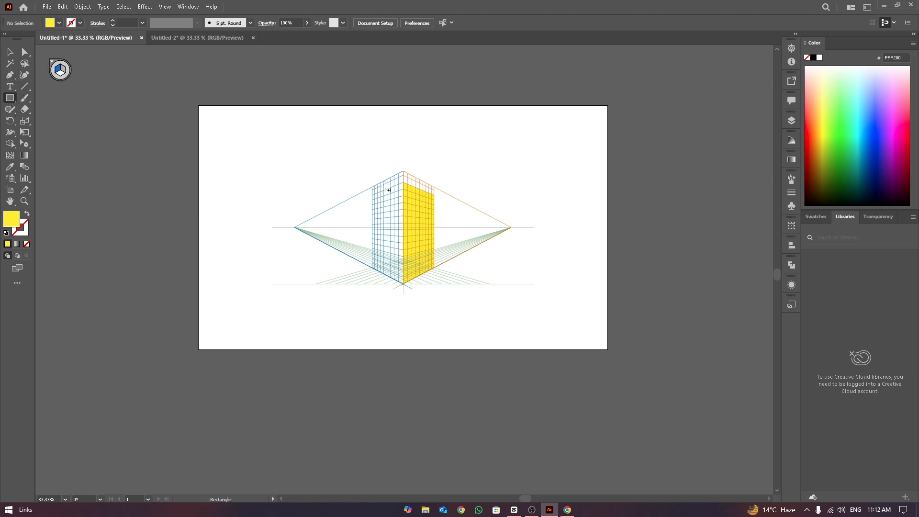
left_click_drag(403, 184, 376, 270)
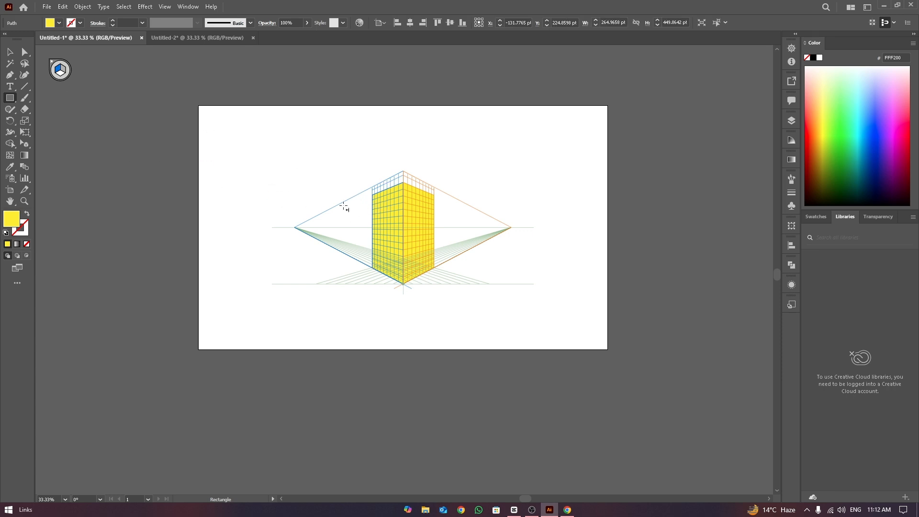
left_click(58, 24)
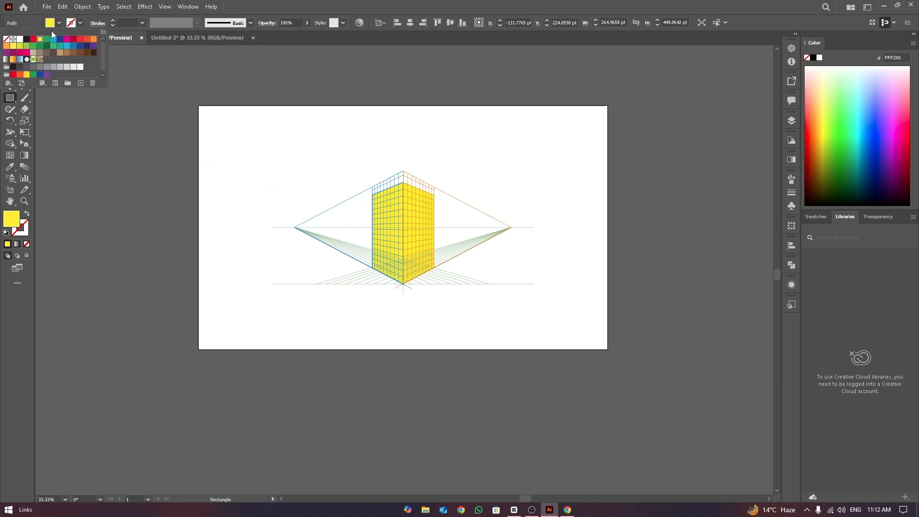
left_click(33, 39)
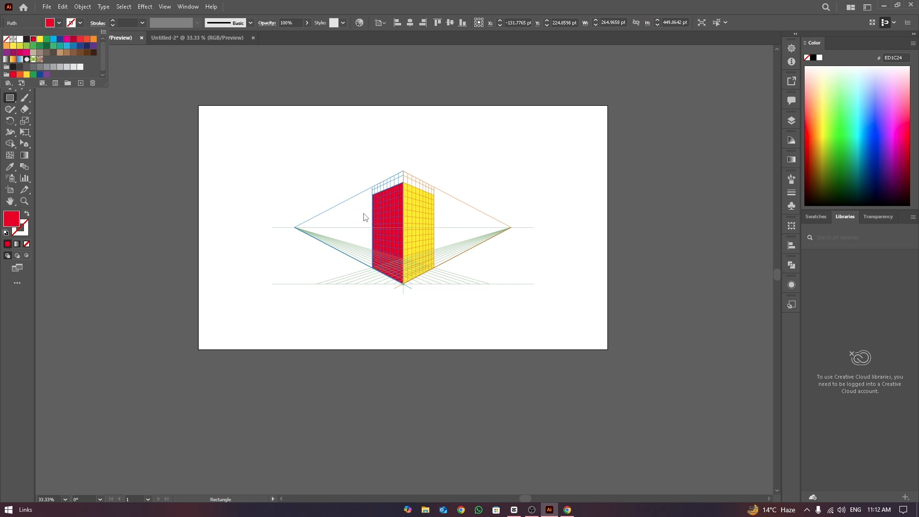
left_click(40, 39)
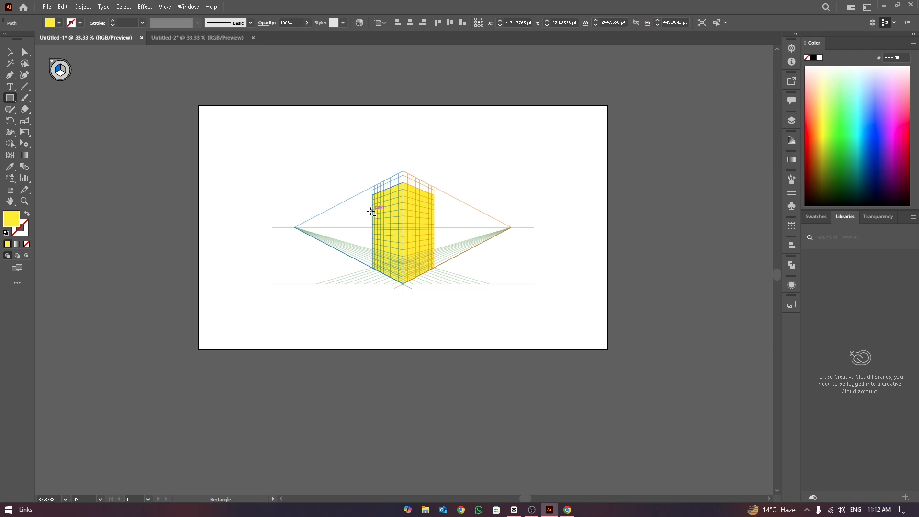
Step: Draw a shorter rectangle on the left plane adjoining the yellow wall's outer edge, fill it red and deselect it
left_click_drag(373, 211, 351, 261)
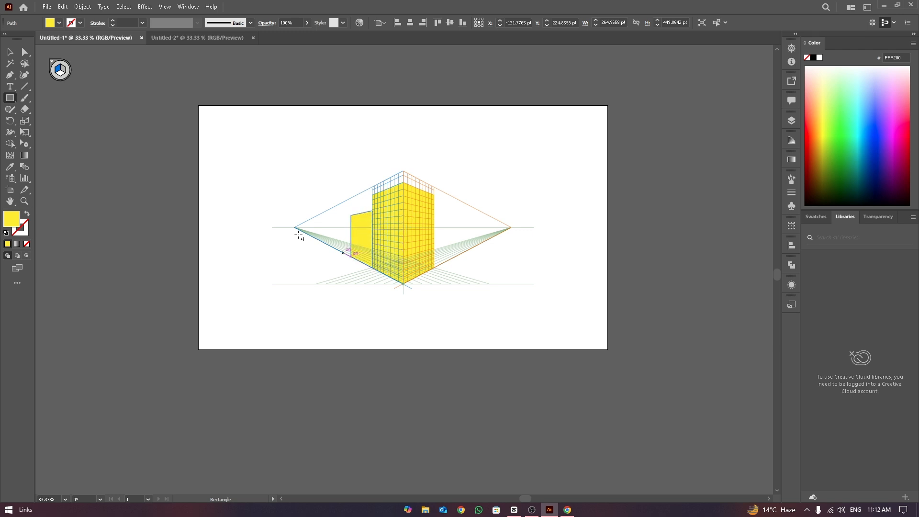
left_click(50, 22)
left_click(40, 39)
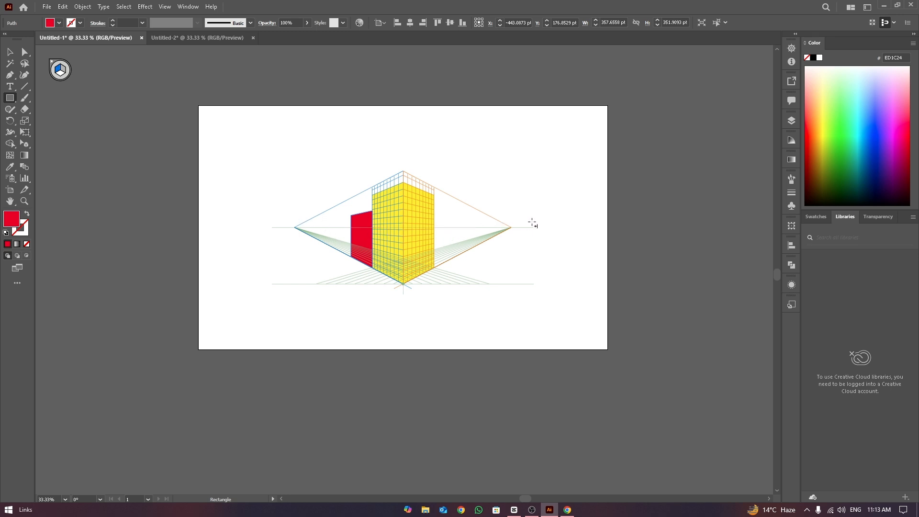
left_click(10, 51)
left_click(353, 138)
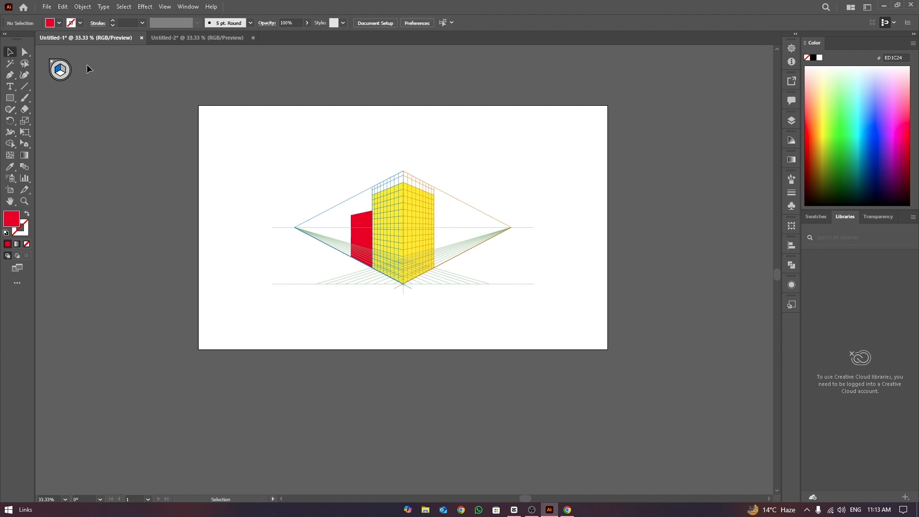
Step: Select the yellow and red rectangles together and delete them from the artboard
key("Escape")
left_click_drag(289, 146, 501, 291)
key("Delete")
Step: Display the three-point perspective grid using the 3P-Normal View preset
left_click(164, 6)
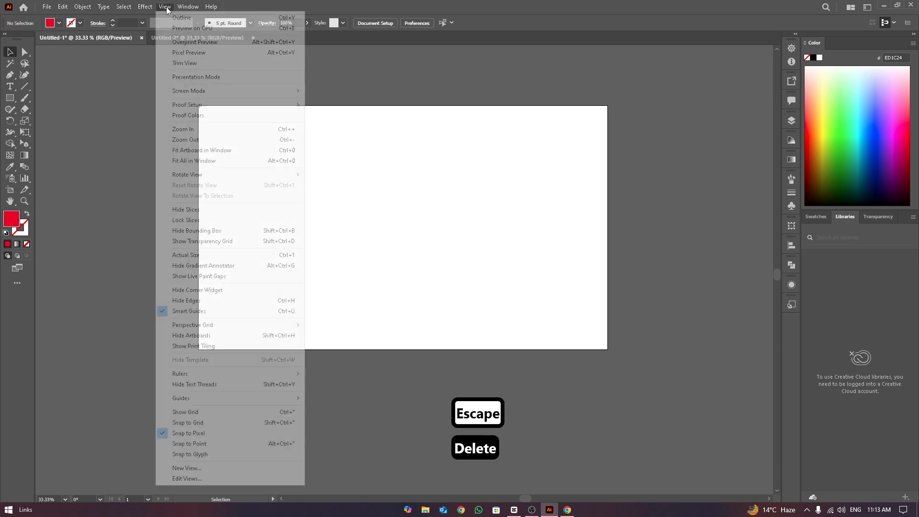
mouse_move(221, 394)
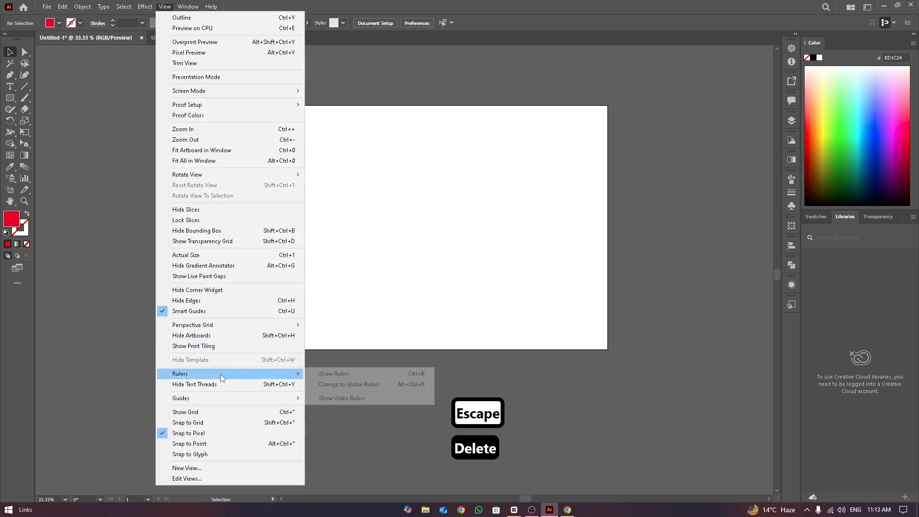
mouse_move(223, 326)
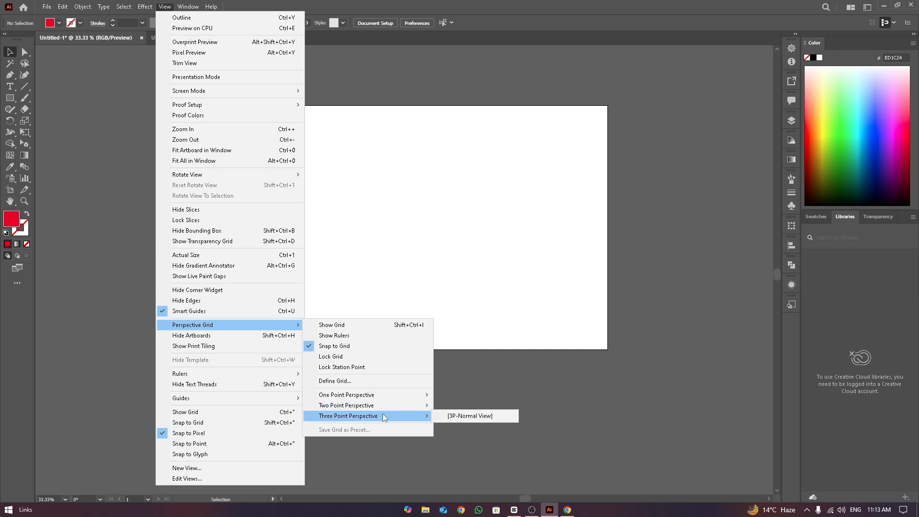
mouse_move(413, 416)
left_click(451, 416)
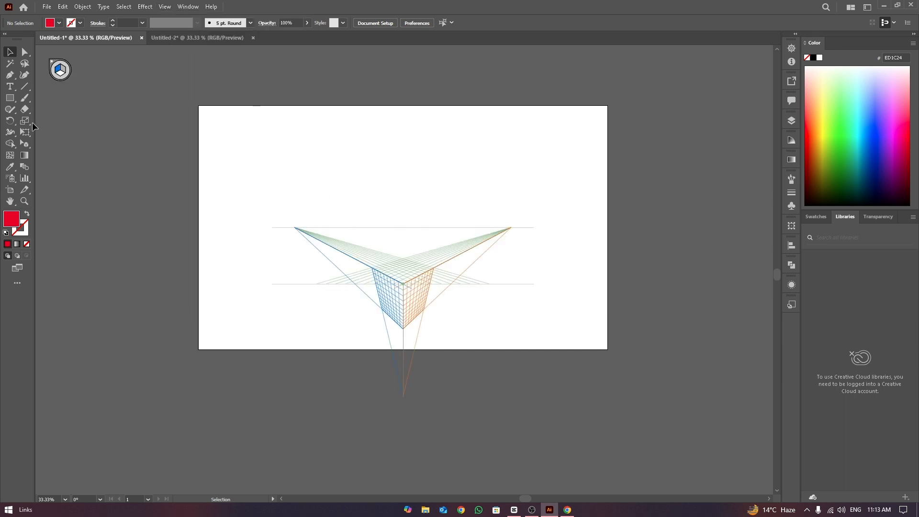
Step: Move the three-point grid with the Perspective Grid tool so that it lies entirely within the artboard
left_click(25, 145)
key("shift+p")
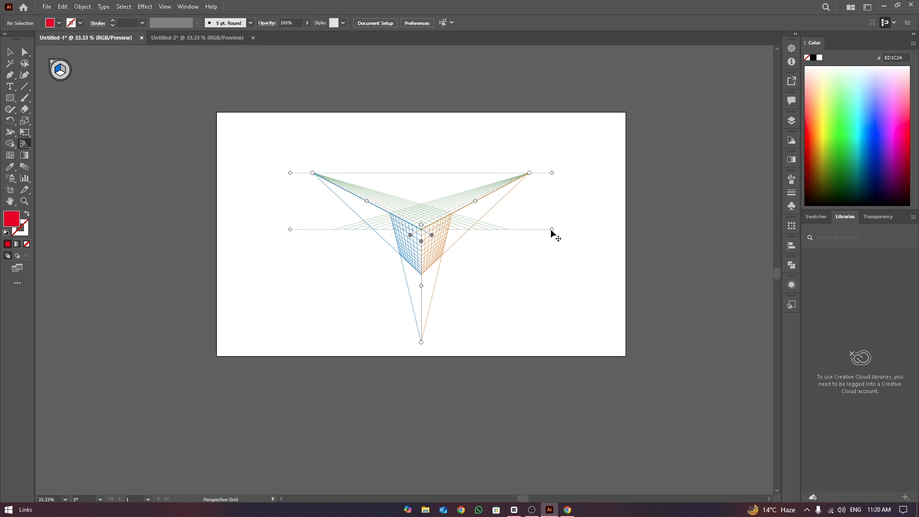
mouse_move(551, 229)
left_mouse_down()
mouse_move(550, 210)
mouse_move(554, 230)
left_mouse_up()
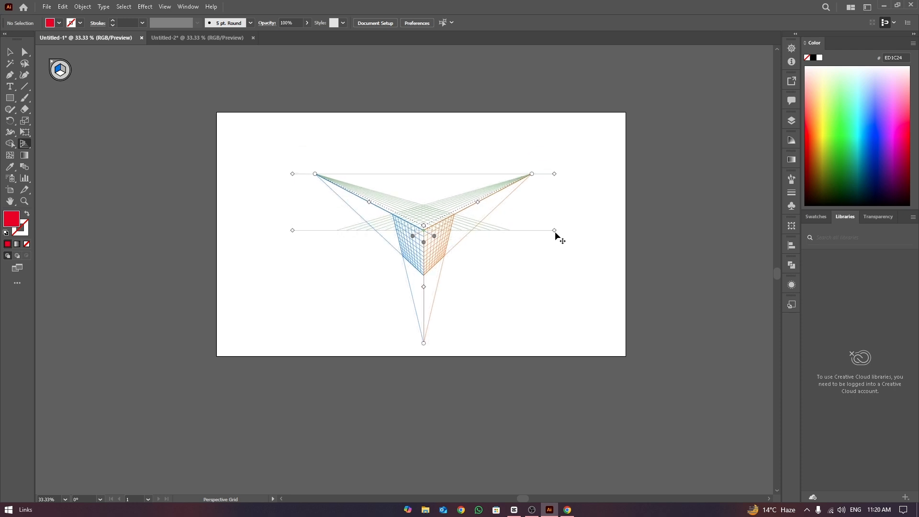
key("ctrl+0")
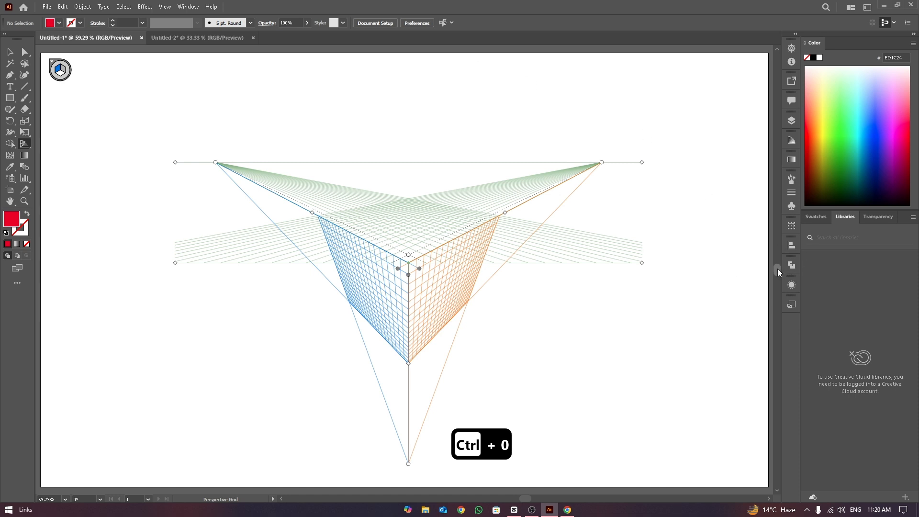
left_click_drag(778, 269, 777, 271)
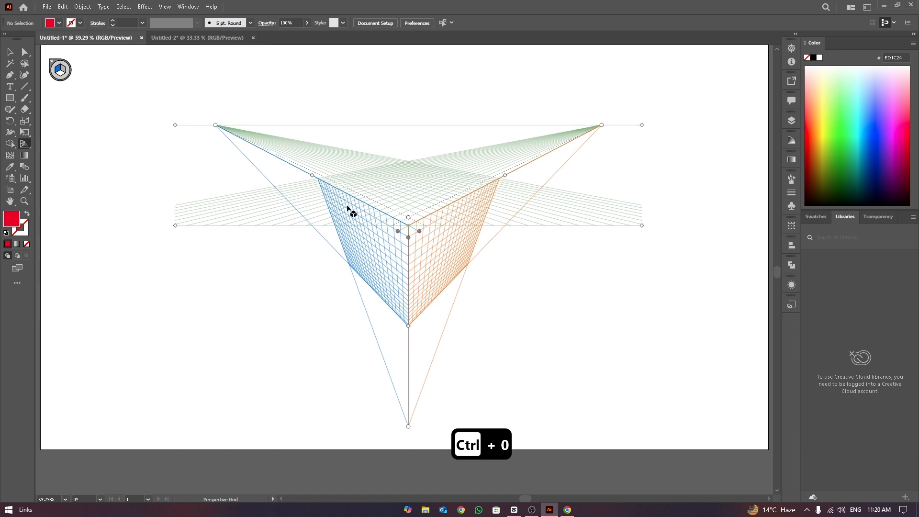
Step: Draw a light blue rectangle about 599 by 2372 pt on the left plane, running down toward the lower vanishing point
left_click(59, 23)
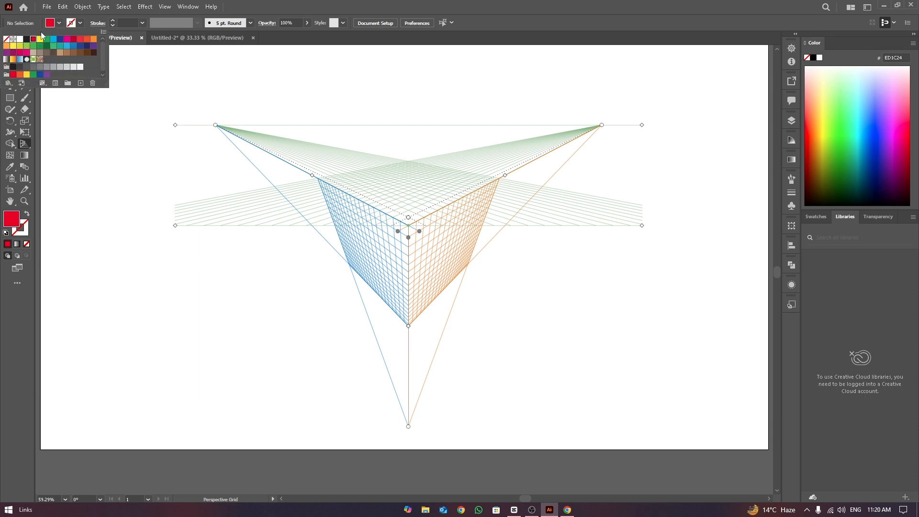
left_click(53, 39)
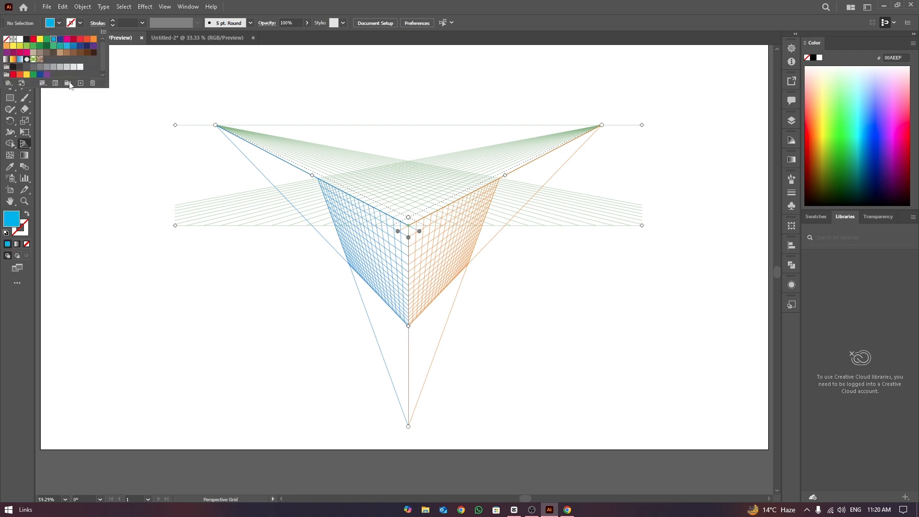
left_click(9, 97)
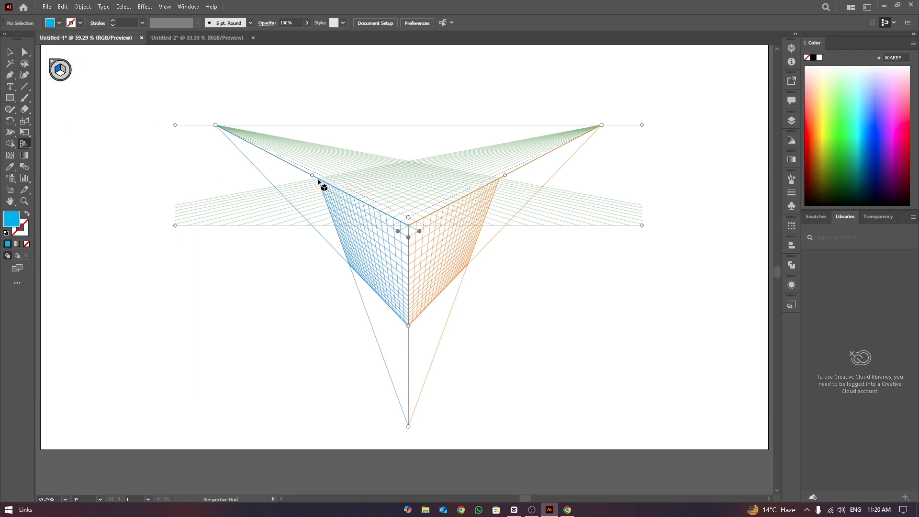
key("m")
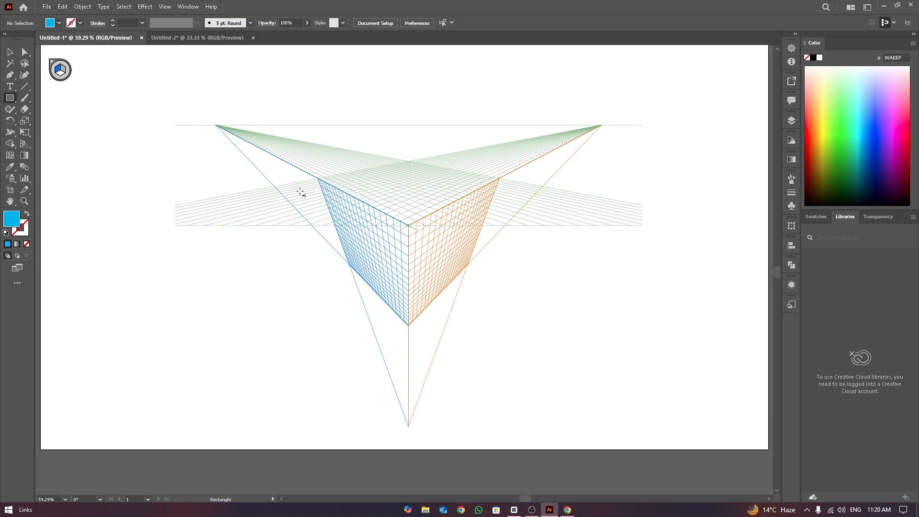
left_click_drag(319, 180, 409, 393)
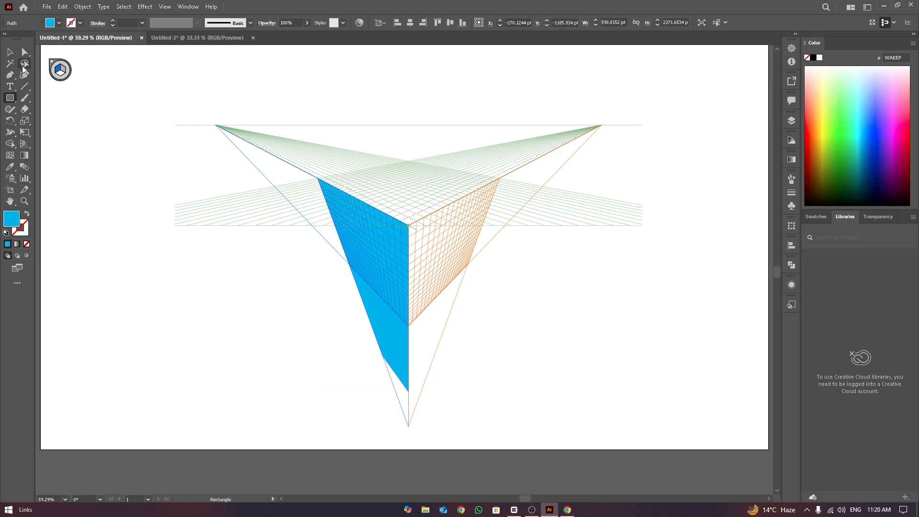
key("v")
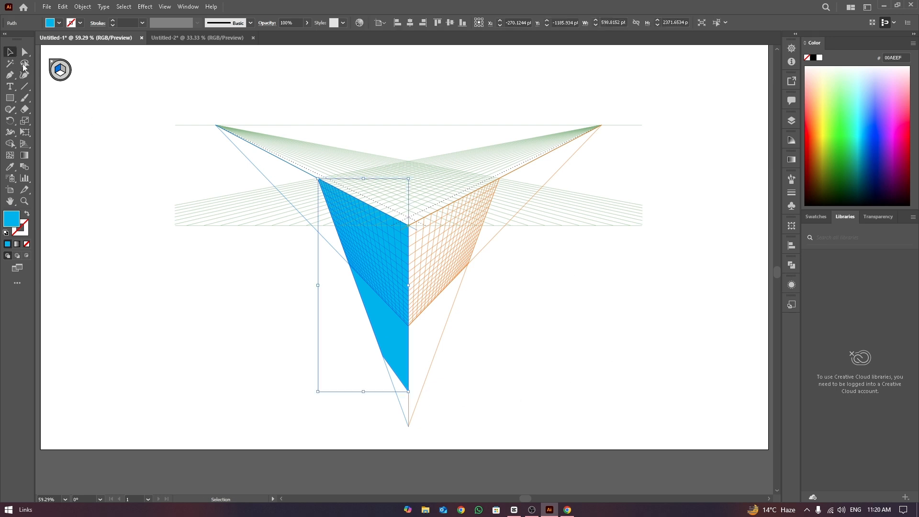
Step: Activate the right grid plane, draw a matching light blue rectangle about 579 by 2326 pt on it, and deselect it
left_click(64, 71)
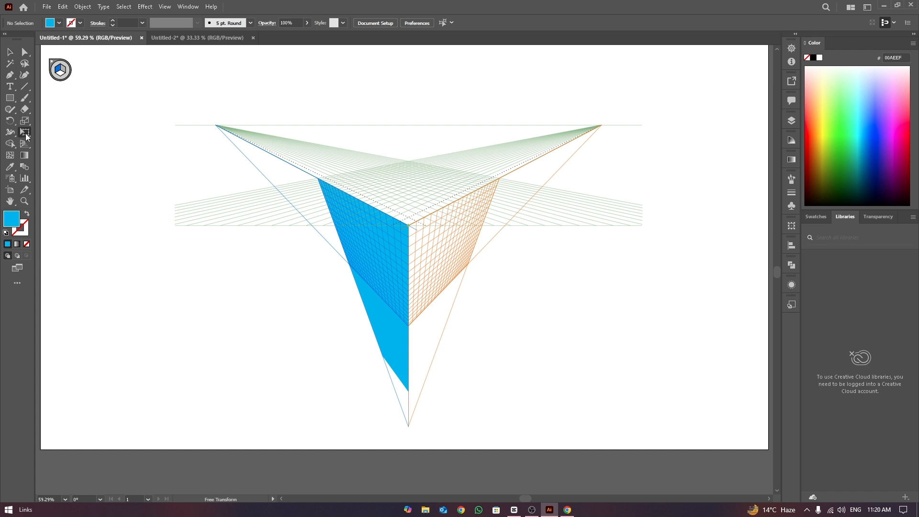
left_click(28, 148)
left_click(28, 150)
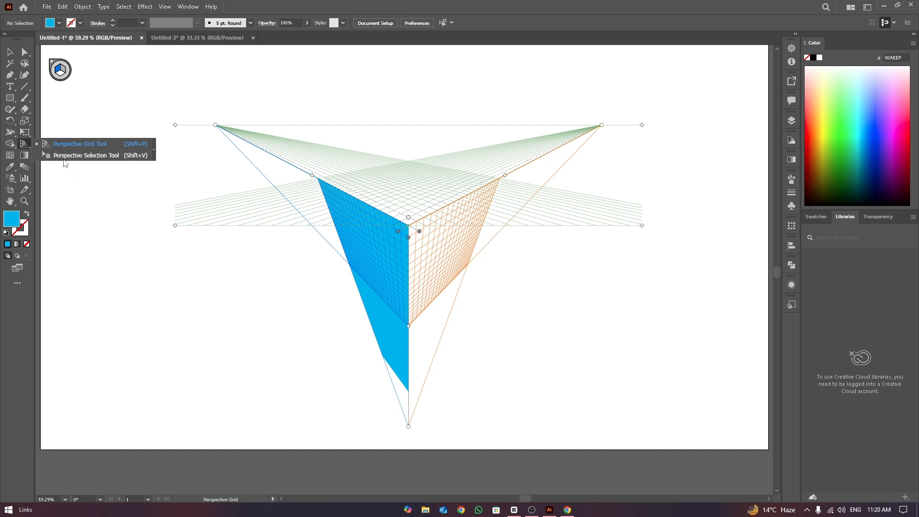
left_click(72, 163)
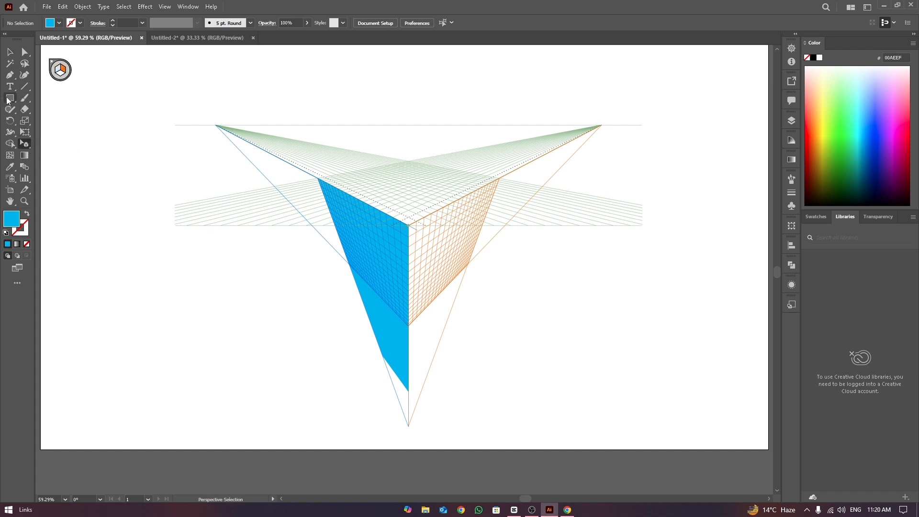
left_click_drag(9, 98, 59, 97)
left_click_drag(406, 224, 434, 357)
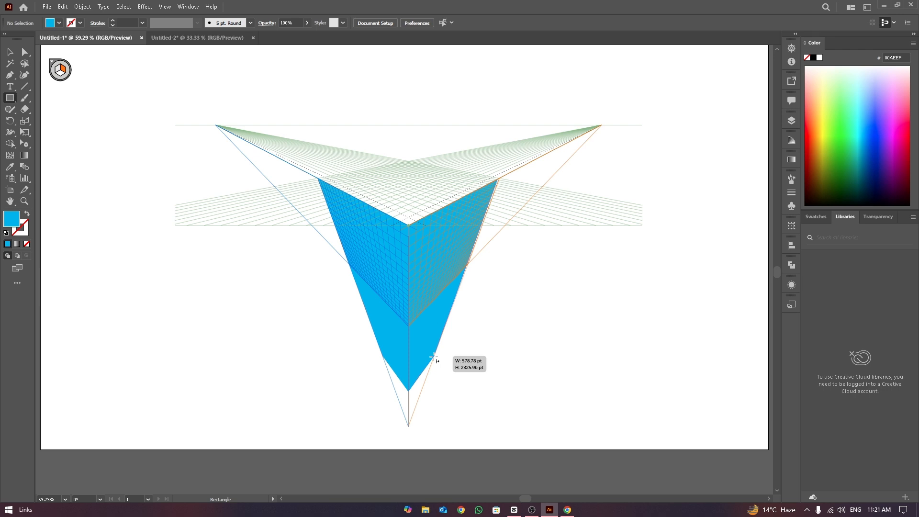
left_click_drag(434, 356, 434, 358)
left_click(10, 52)
left_click(234, 87)
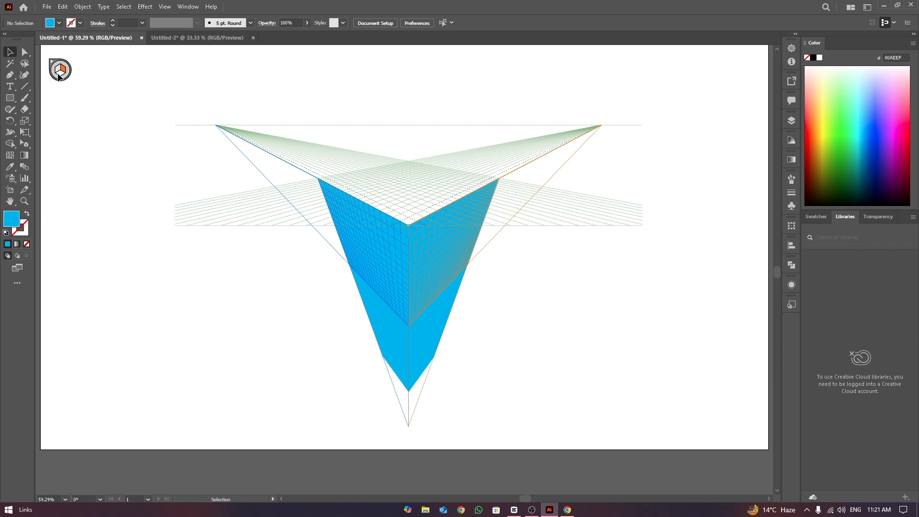
Step: Activate the horizontal grid plane, draw a light blue rectangle on it spanning the tops of both side faces, and deselect it
left_click(25, 143)
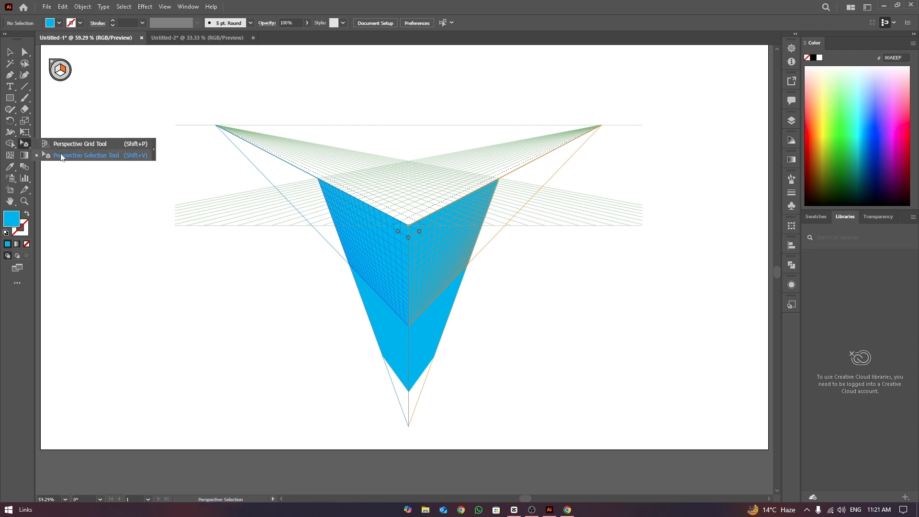
left_click(60, 73)
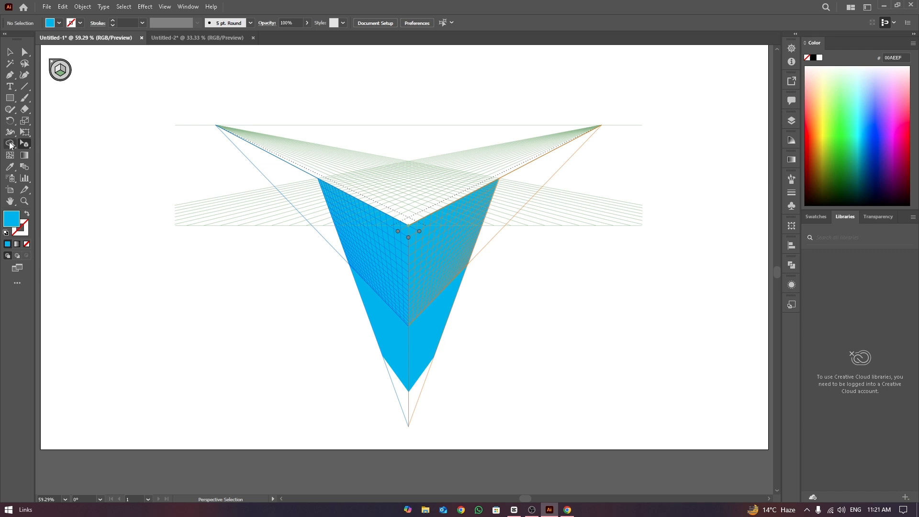
left_click(10, 97)
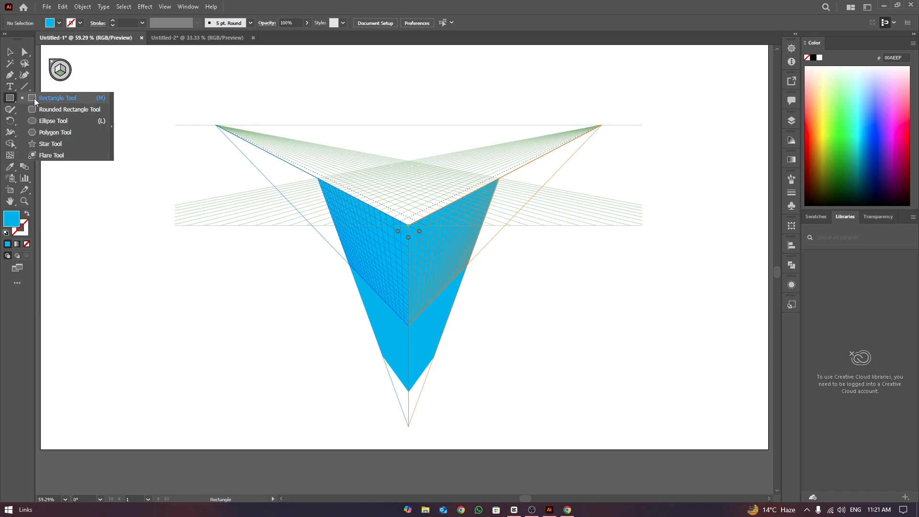
left_click_drag(318, 179, 500, 178)
key("v")
left_click(703, 173)
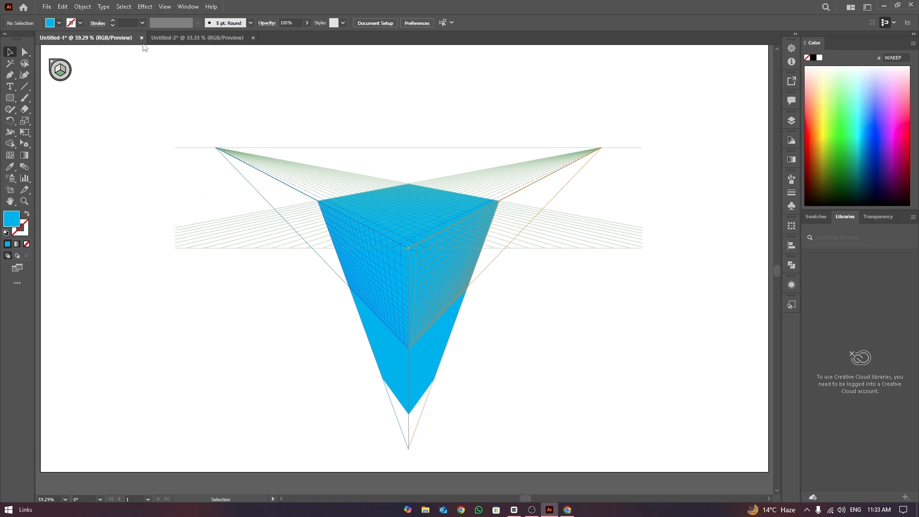
Step: Delete all three perspective rectangles and hide the perspective grid
left_click_drag(171, 82, 531, 451)
key("Delete")
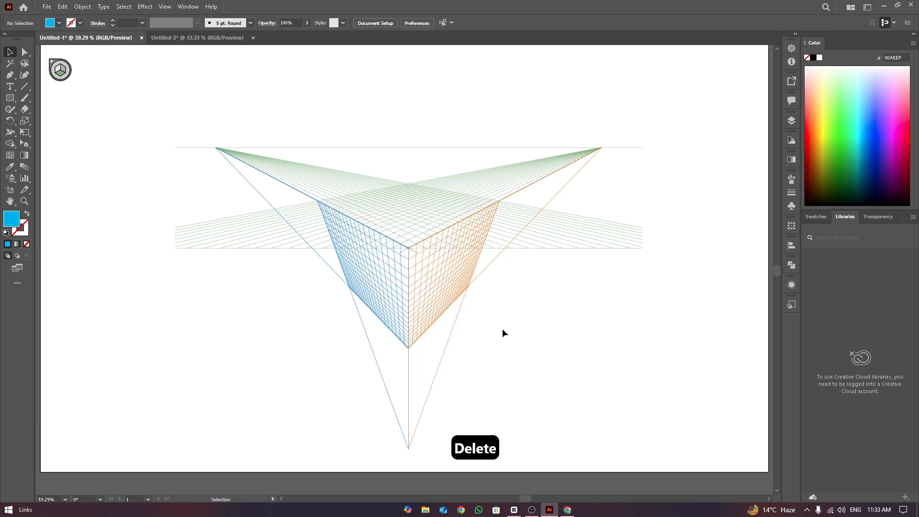
key("Escape")
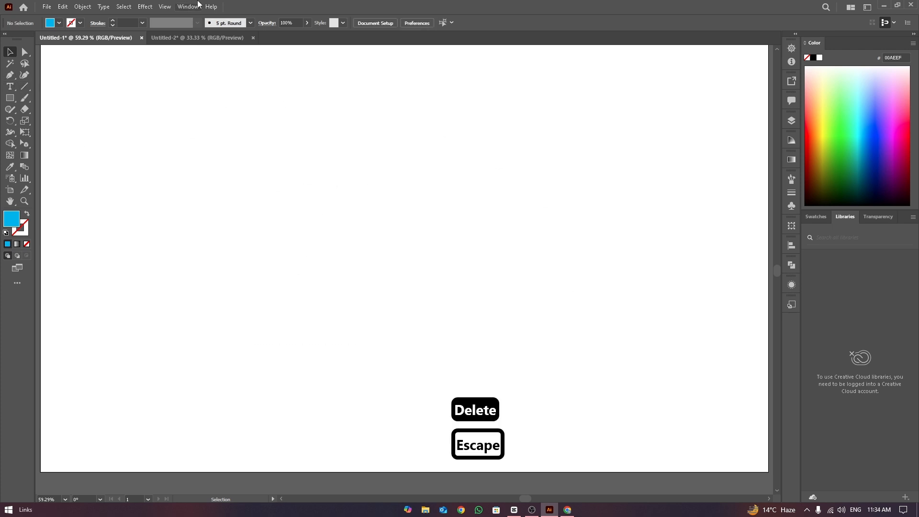
Step: Show the document grid and set the drawing colours to no fill with a black stroke
left_click(145, 7)
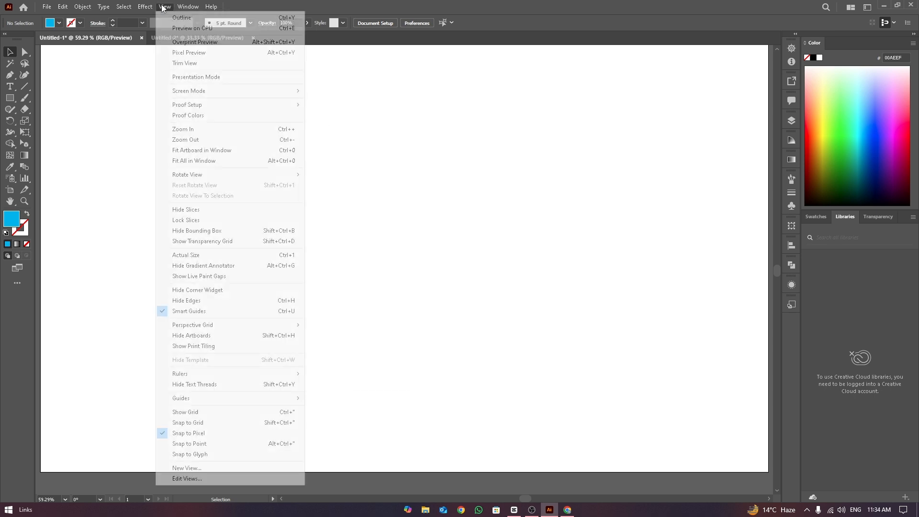
left_click(203, 413)
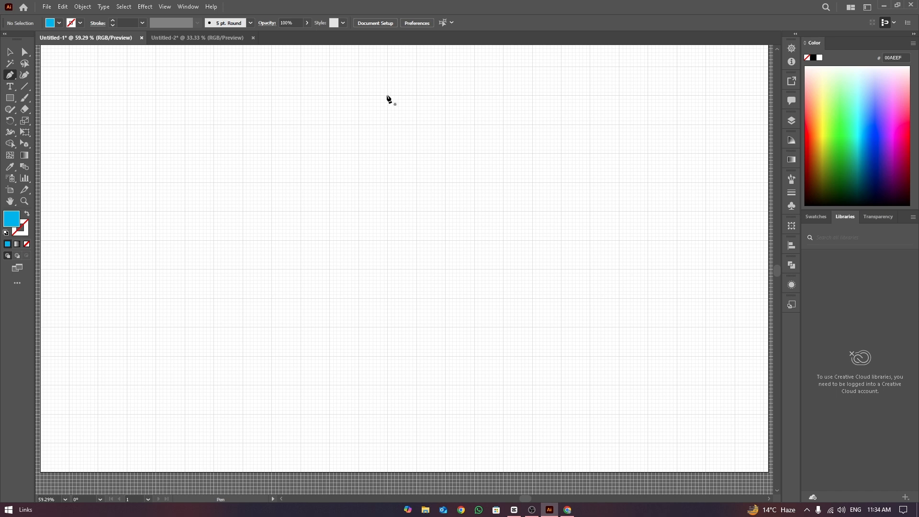
left_click(27, 215)
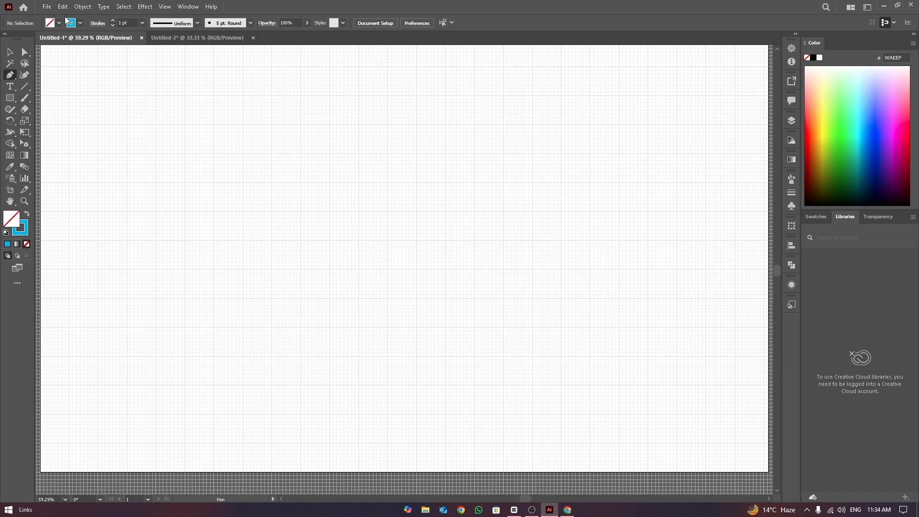
left_click(80, 24)
left_click(26, 39)
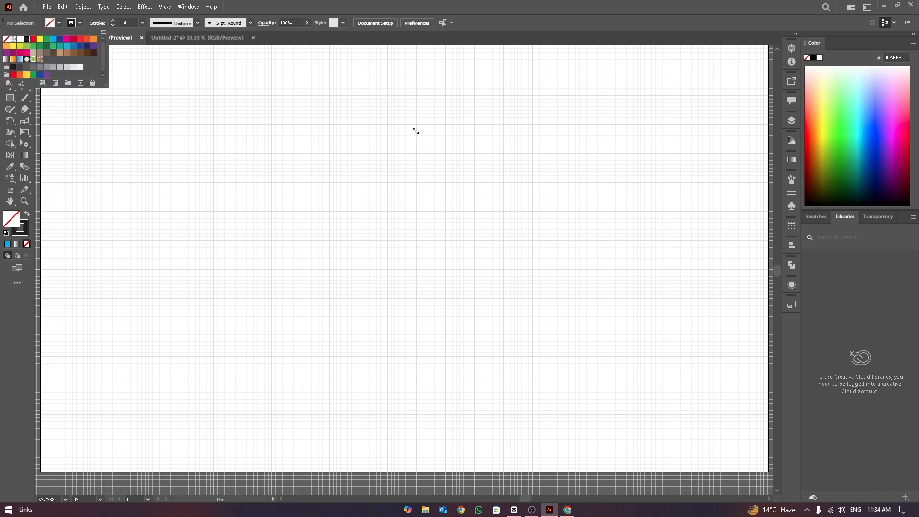
left_click(389, 121)
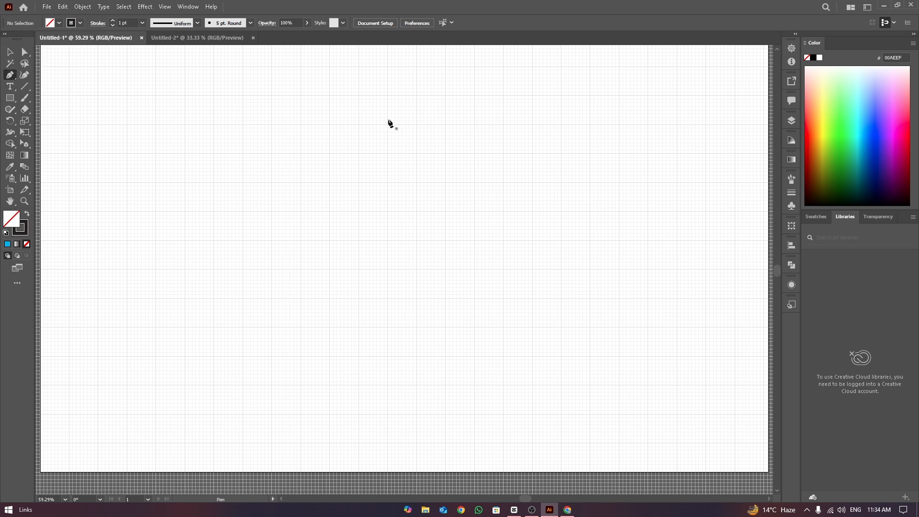
Step: Draw a straight vertical line about 721 px long near the artboard's centre with the Pen tool
left_click(387, 95)
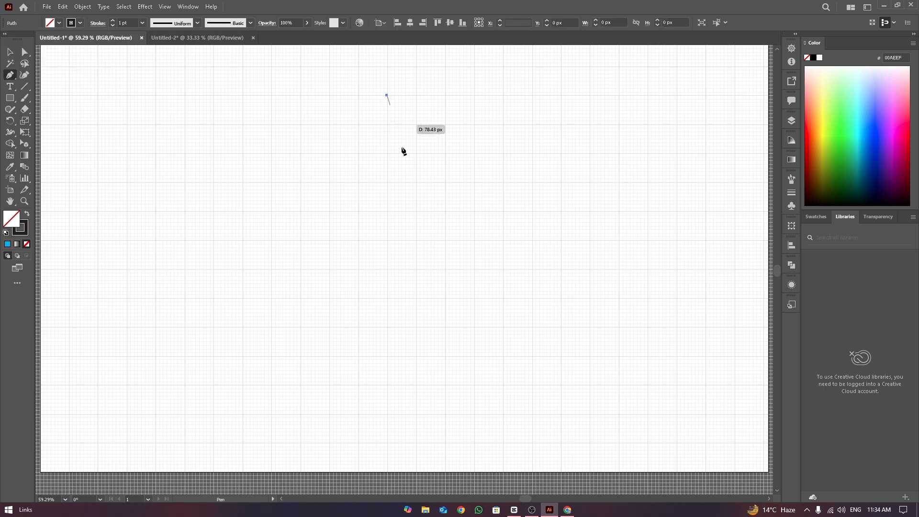
left_click(387, 385)
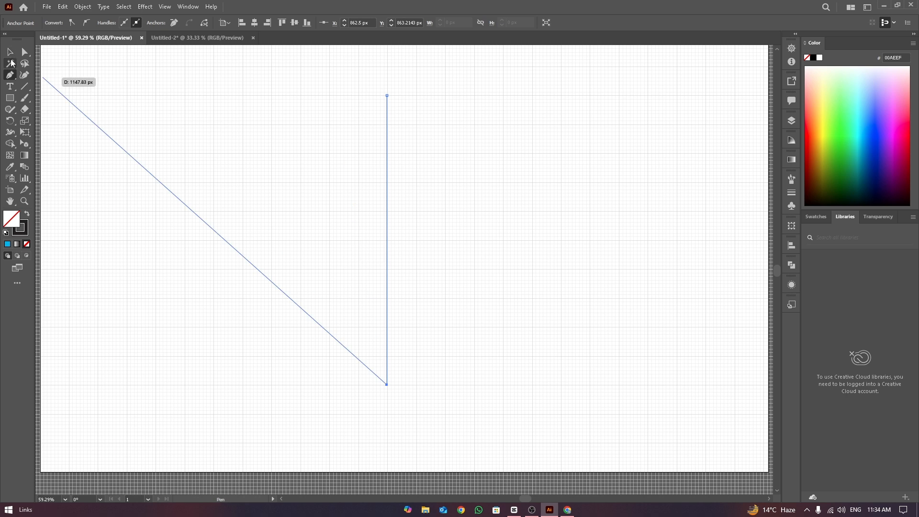
left_click(10, 52)
left_click(268, 120)
Step: Duplicate the vertical line in place and rotate the copy 90° about its centre into a horizontal line
left_click(387, 167)
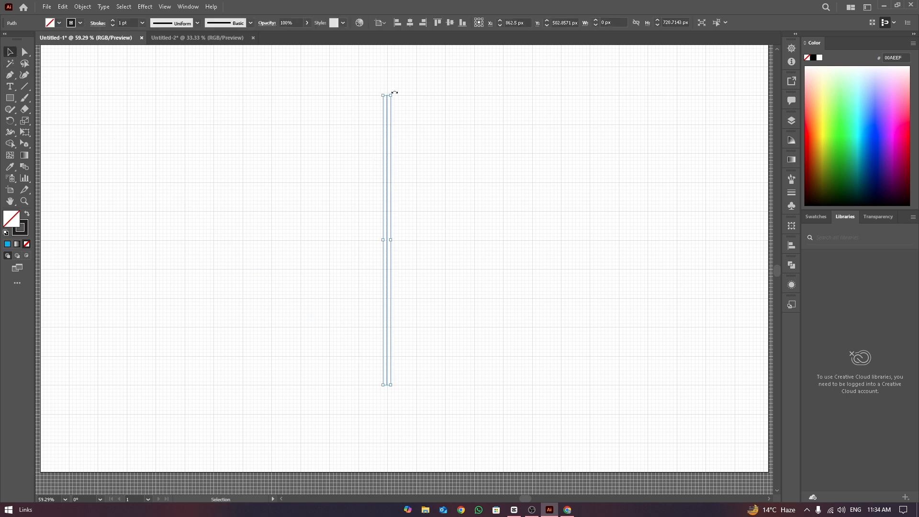
key("r")
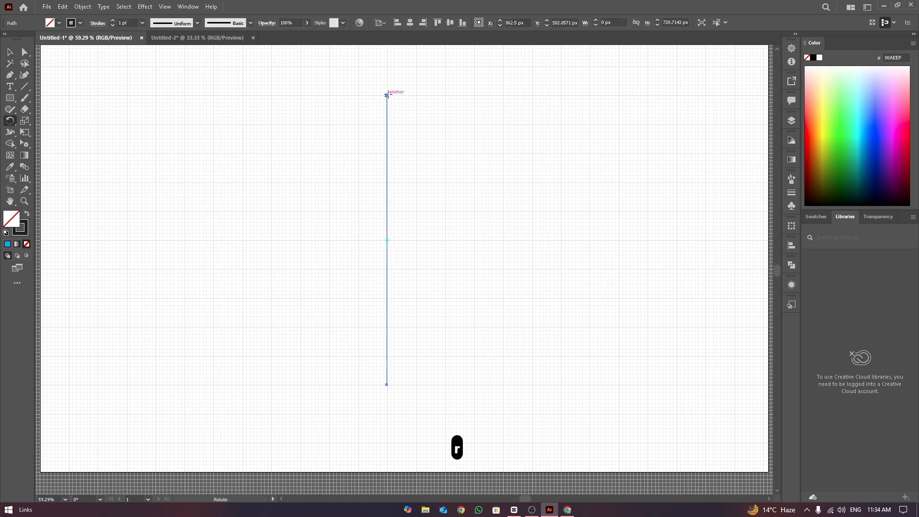
key("ctrl+c")
key("ctrl+f")
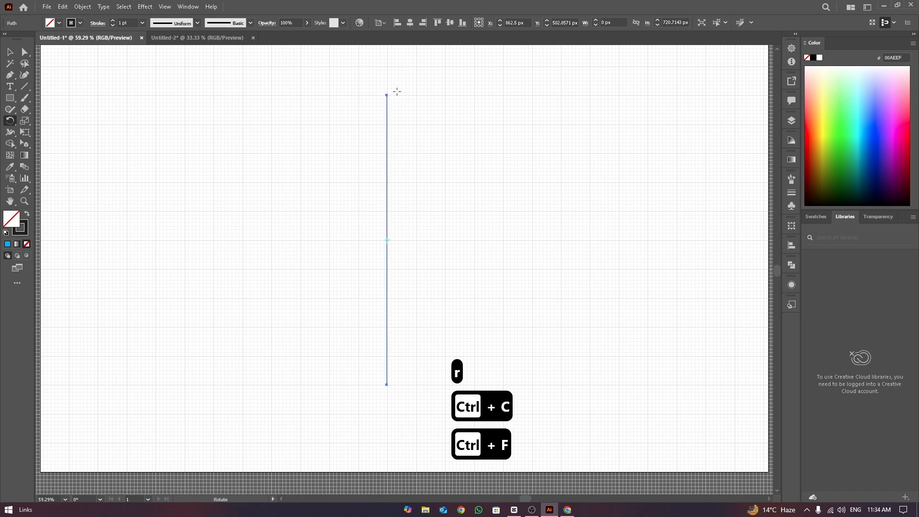
key("r")
left_click_drag(387, 95, 579, 213)
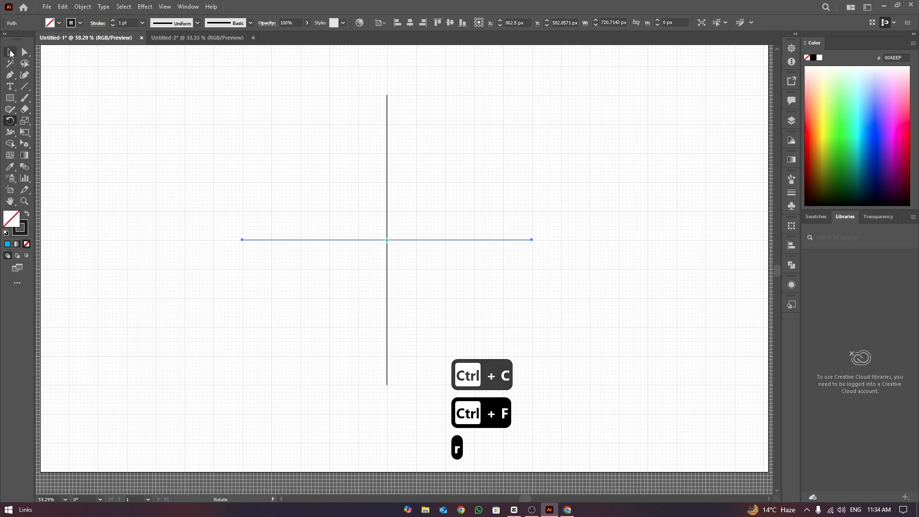
Step: Scale the horizontal line from its centre to about 923 px wide and deselect it
left_click(9, 52)
left_click(330, 225)
left_click(346, 240)
key("ctrl+z")
key("s")
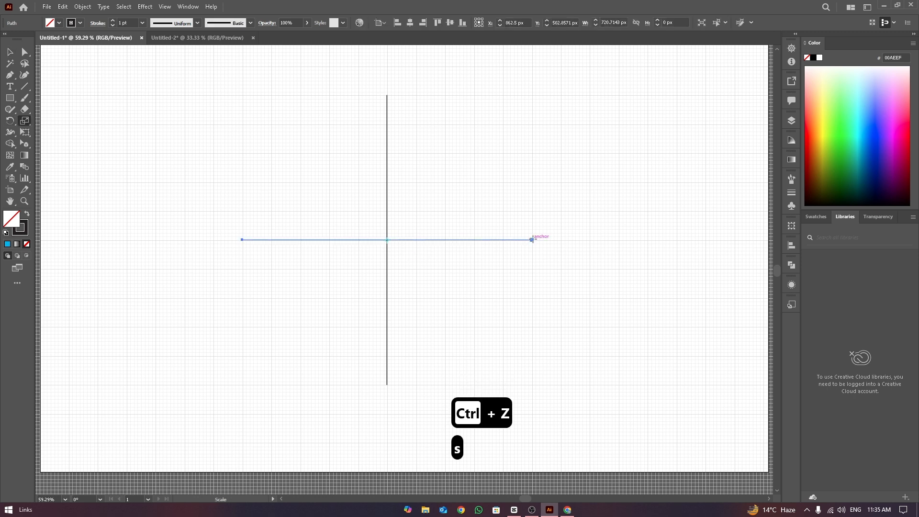
left_click_drag(532, 239, 573, 239)
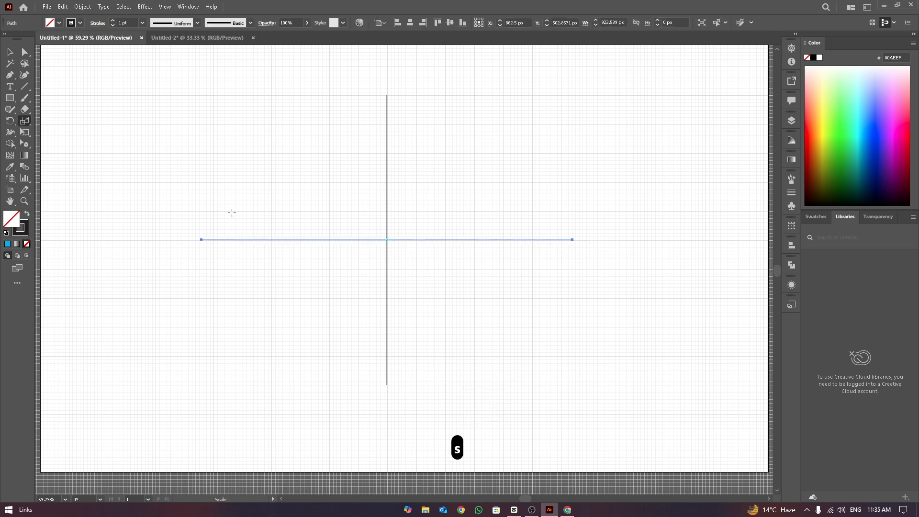
left_click(7, 51)
left_click(150, 86)
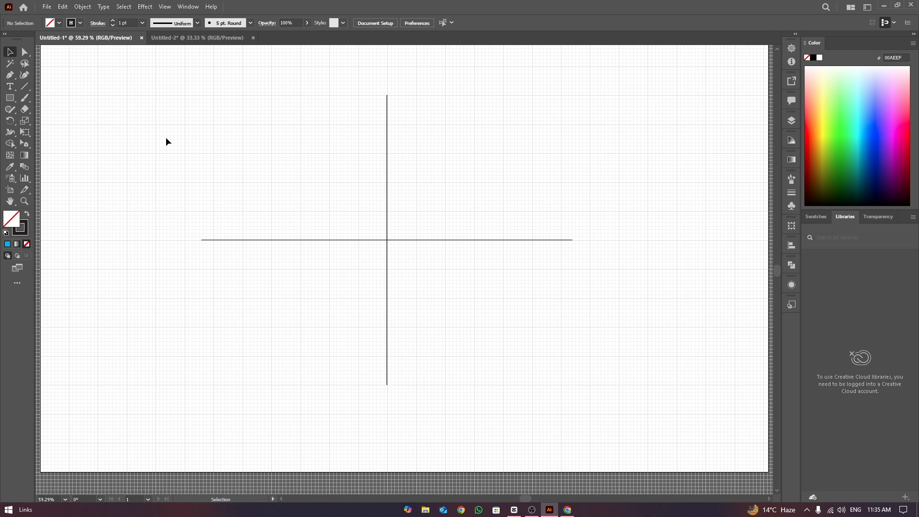
Step: Draw a flat ellipse about 721 by 69 px on the horizontal line, centred on the crossing of the two lines
left_click_drag(10, 98, 44, 121)
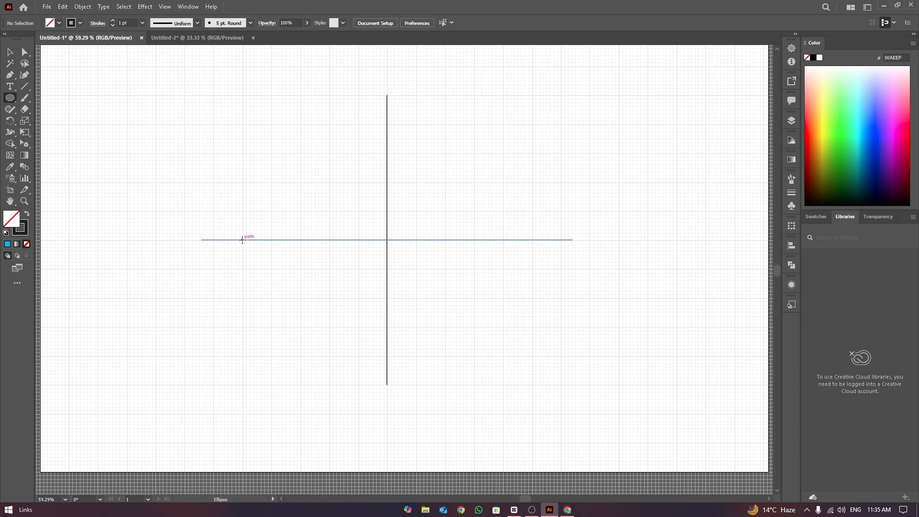
left_click_drag(242, 240, 517, 246)
left_click(10, 52)
left_click(360, 220)
left_click(516, 192)
Step: Duplicate the flat ellipse in place and scale the copy vertically to about 146 px high
left_click(451, 227)
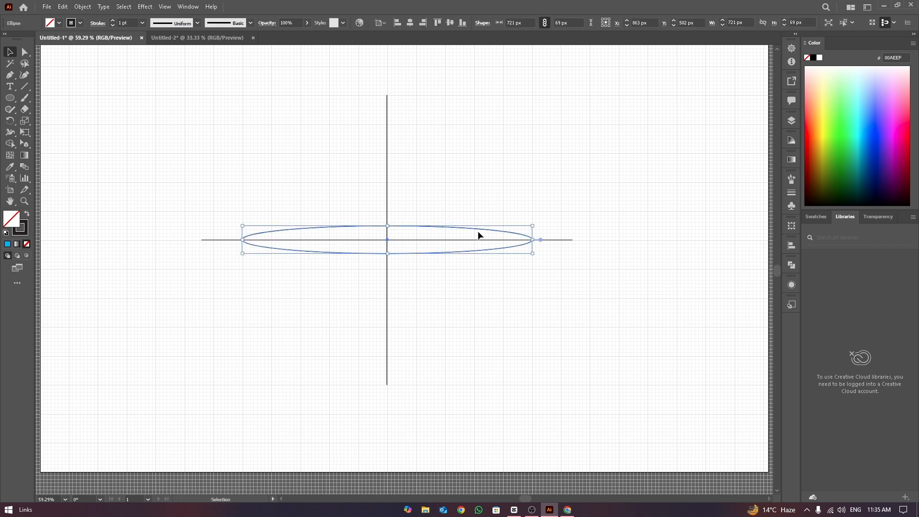
key("ctrl+c")
key("ctrl+f")
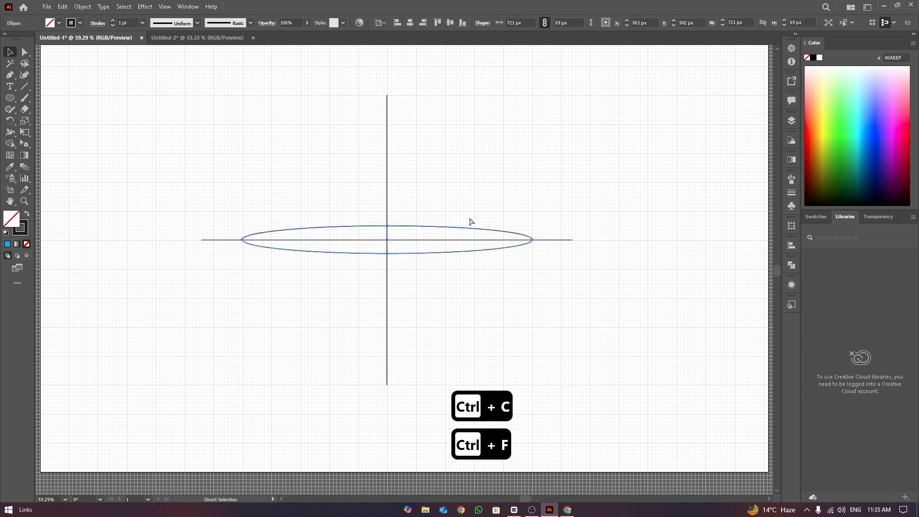
key("s")
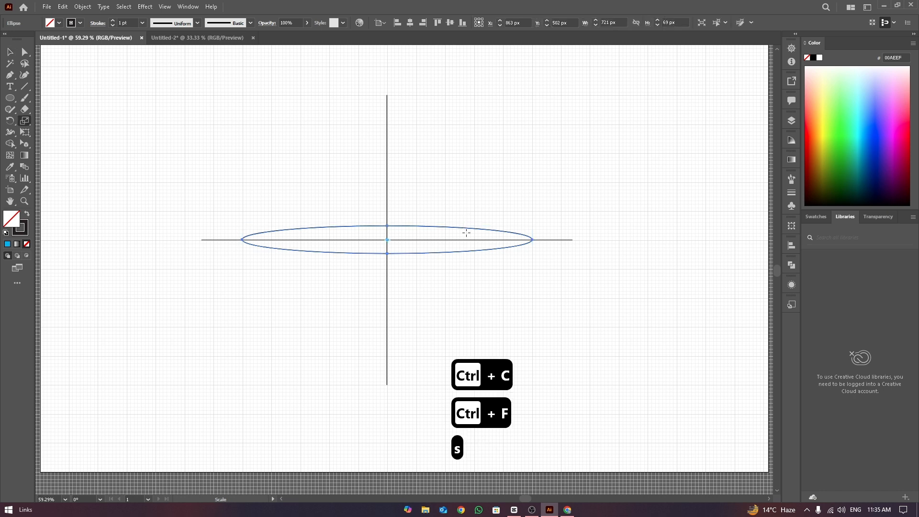
left_click_drag(466, 230, 465, 216)
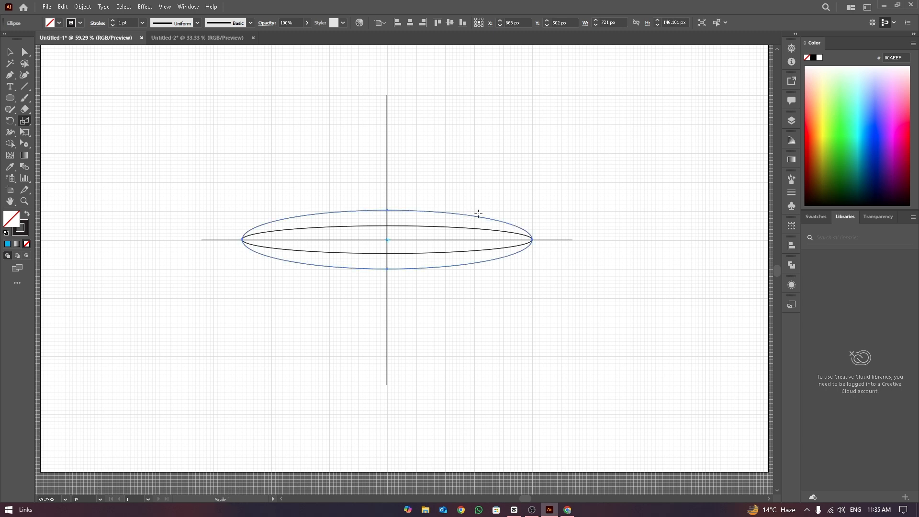
Step: Duplicate the taller ellipse in place and scale the new copy vertically to about 284 px high
key("ctrl+c")
key("ctrl+f")
key("s")
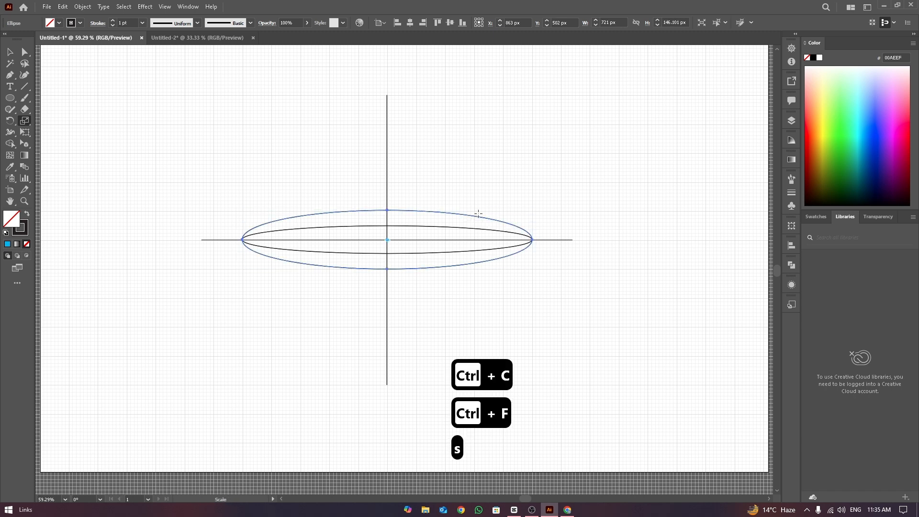
left_click_drag(474, 216, 474, 194)
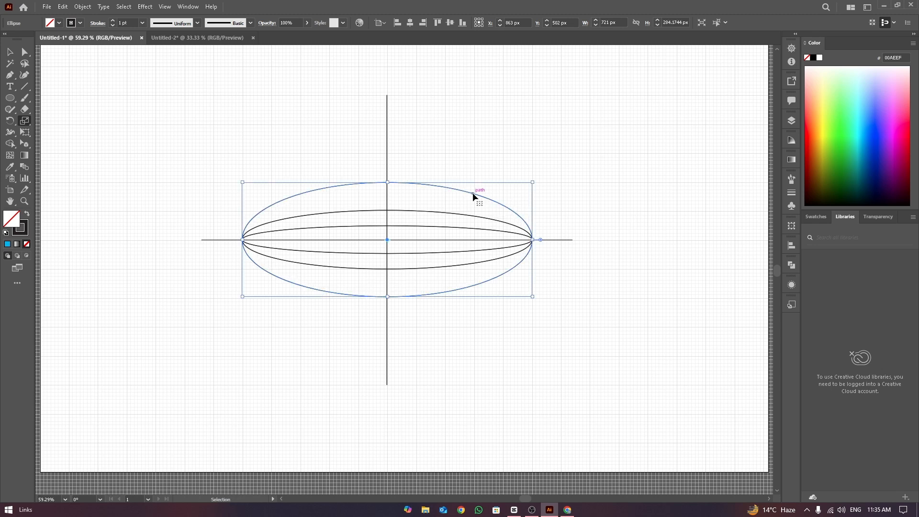
Step: Duplicate the outermost ellipse in place and scale the copy vertically to about 429 px high
key("ctrl+c")
key("ctrl+f")
key("s")
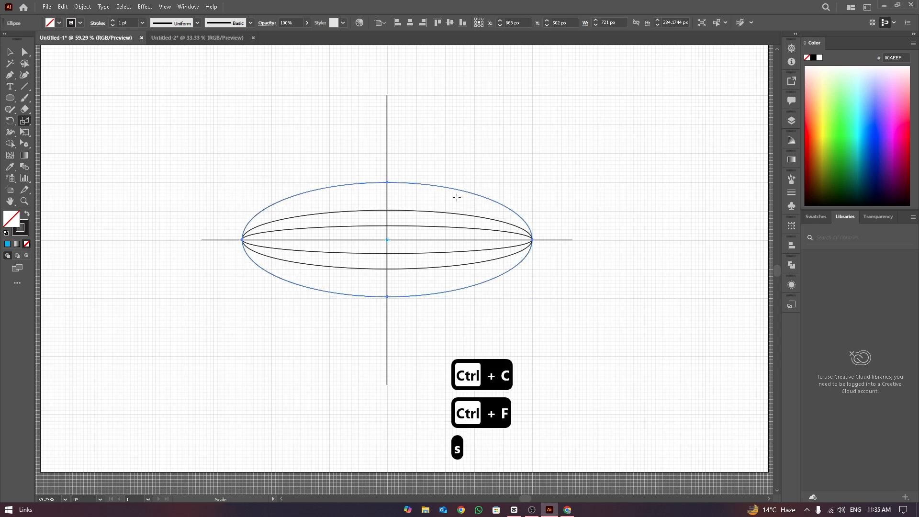
left_click_drag(459, 190, 462, 163)
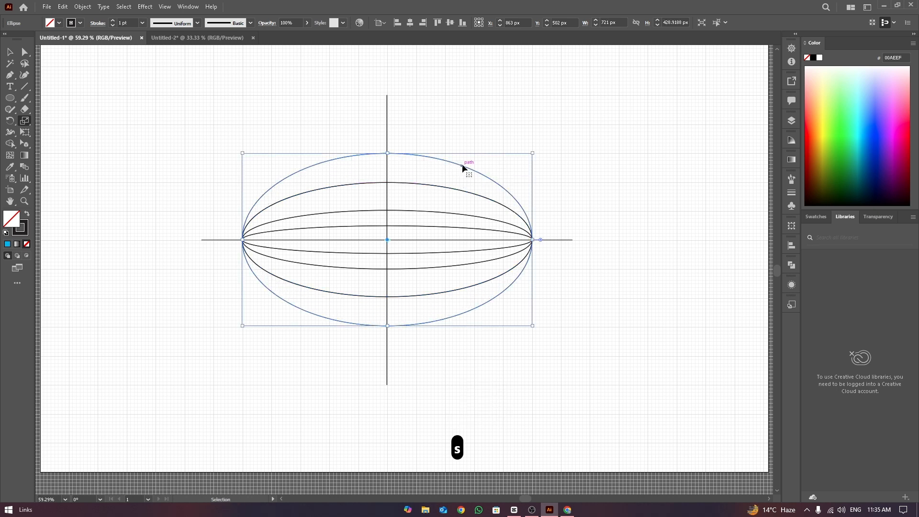
Step: Duplicate the outermost ellipse in place and scale the copy vertically to about 573 px high
key("ctrl+c")
key("ctrl+f")
key("s")
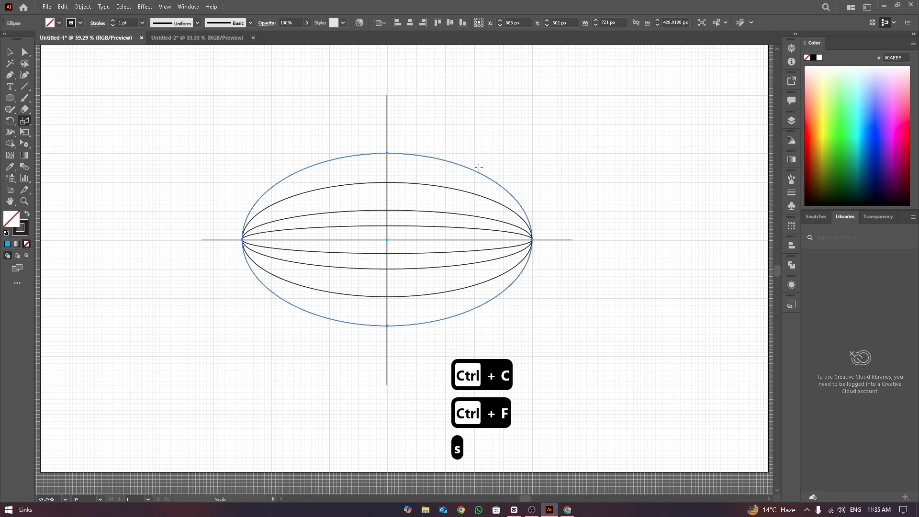
left_click_drag(460, 165, 458, 140)
Step: Duplicate the outermost ellipse in place, scale the copy vertically into a circle reaching both ends of the vertical line, and deselect it
key("ctrl+c")
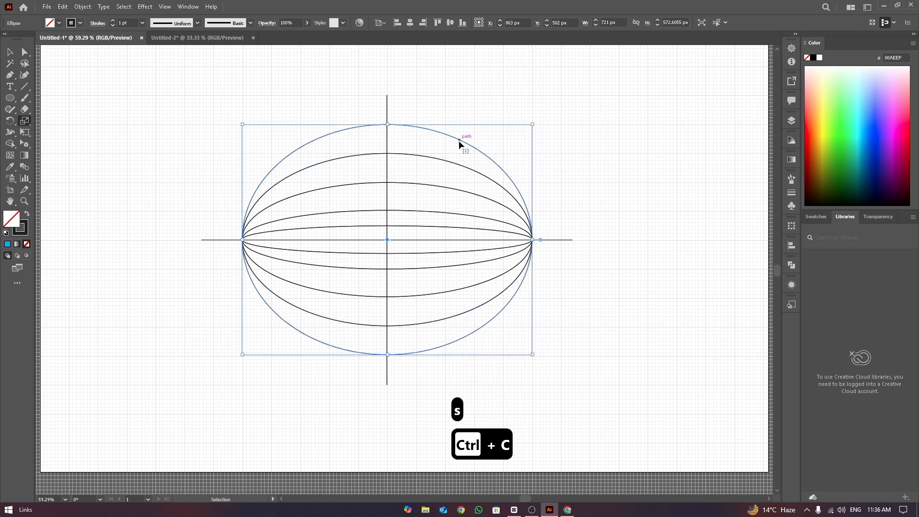
key("ctrl+f")
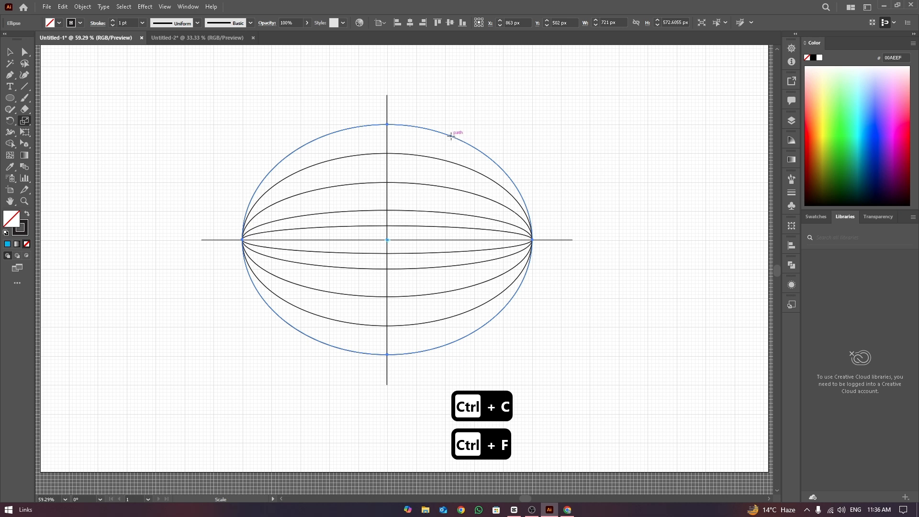
key("s")
left_click_drag(452, 136, 450, 110)
left_click(10, 52)
left_click(436, 133)
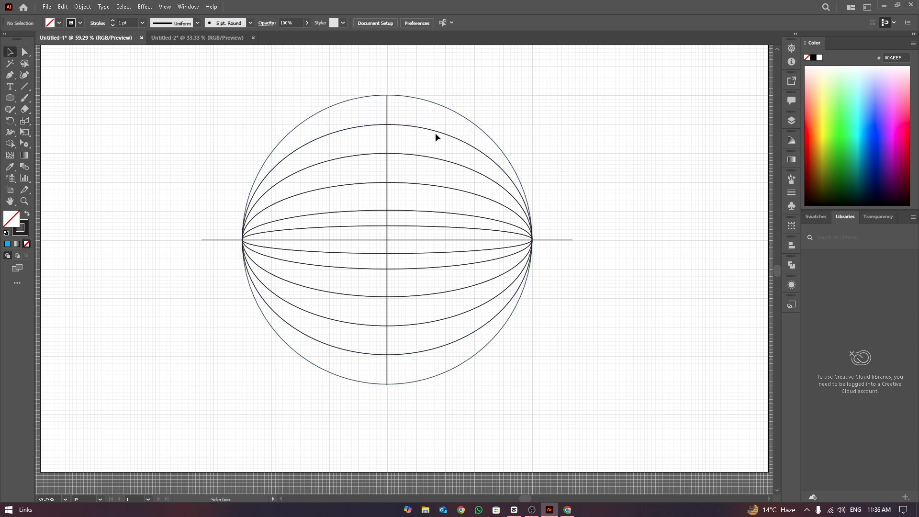
Step: Duplicate all the horizontal ellipses in place and rotate the copies 90° about their centre to form the sphere's vertical curves
left_click_drag(417, 78, 552, 231)
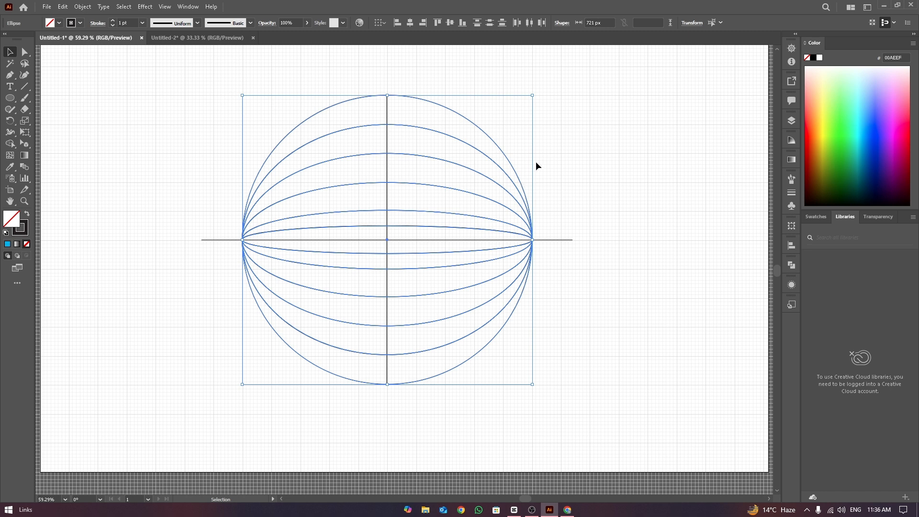
key("ctrl+c")
key("ctrl+f")
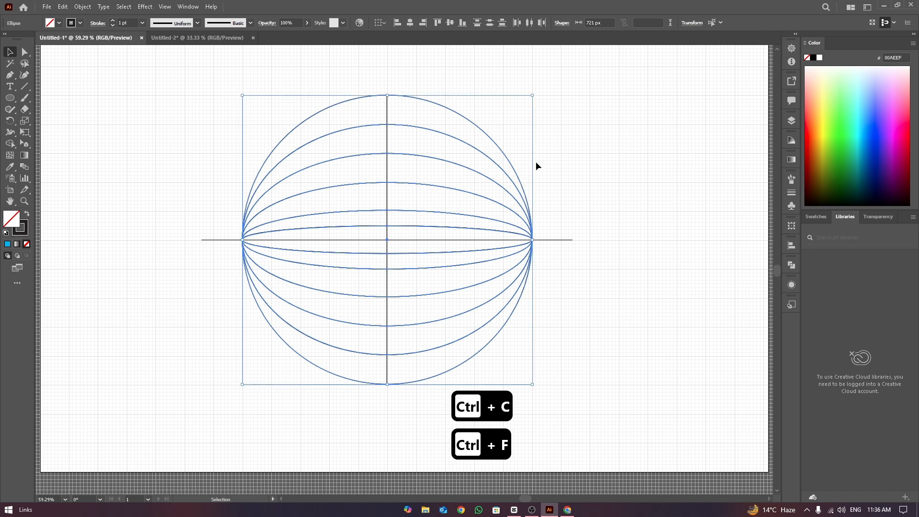
key("r")
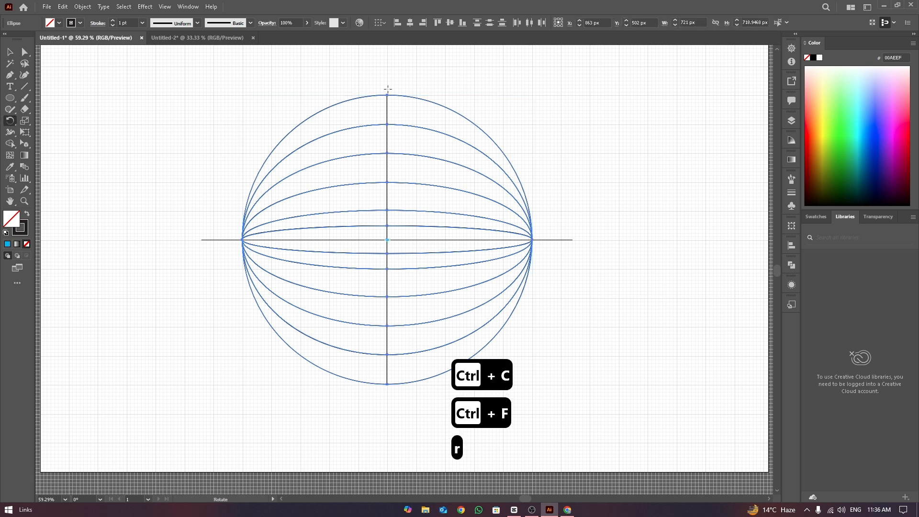
left_click_drag(387, 95, 487, 238)
left_click(9, 52)
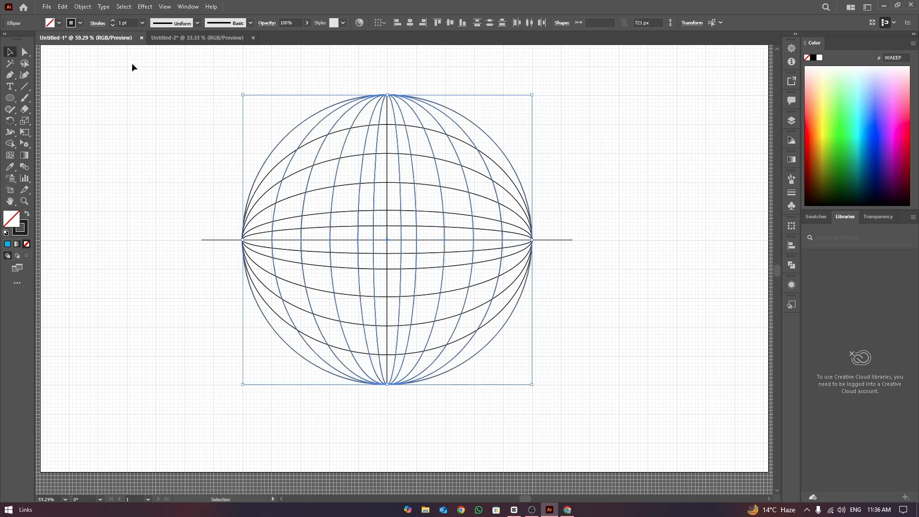
left_click(763, 146)
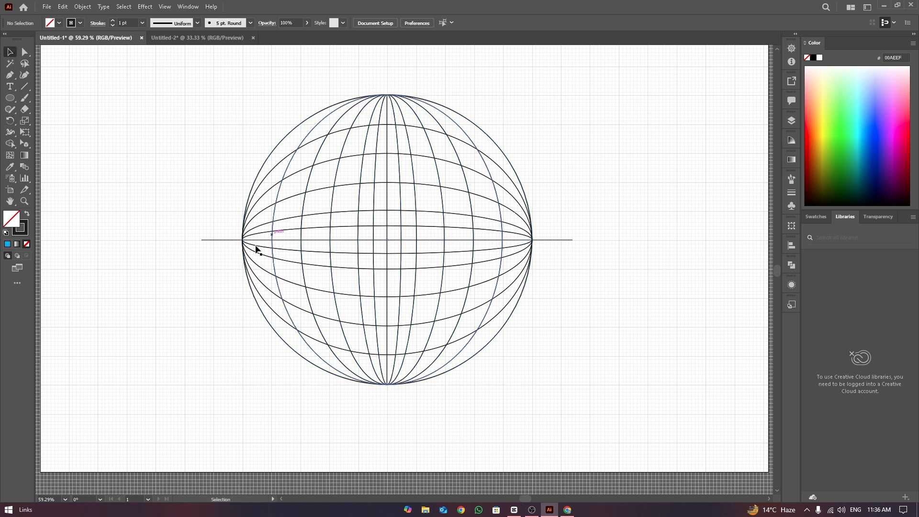
Step: Draw straight Pen lines from the horizon line's left end to the circle's top point and on to its right end
left_click(11, 76)
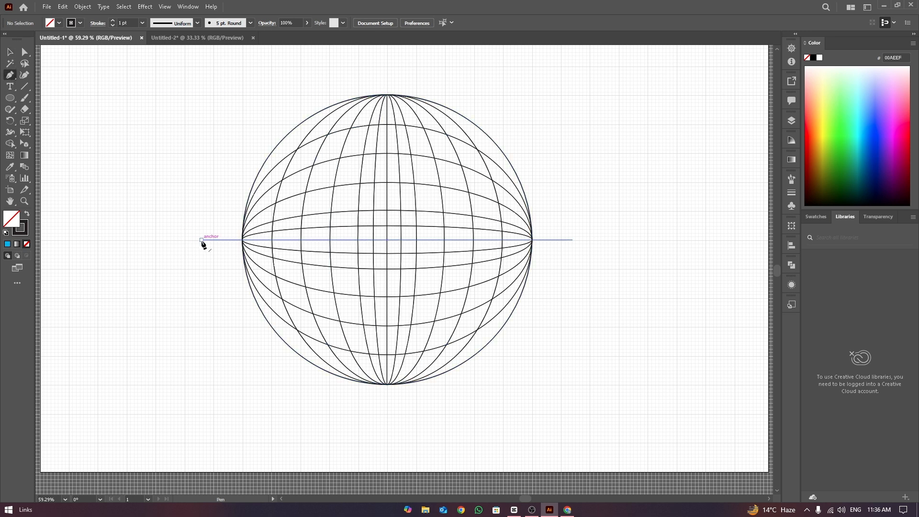
left_click(202, 240)
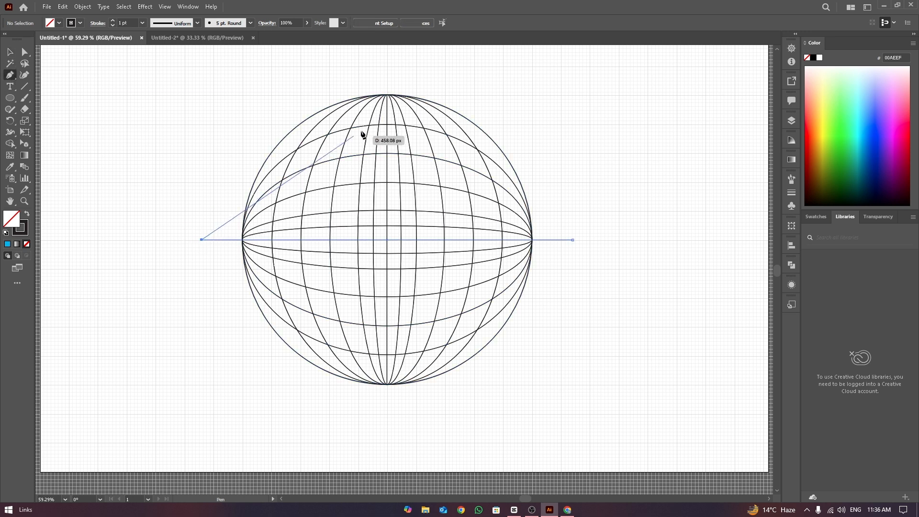
left_click(387, 95)
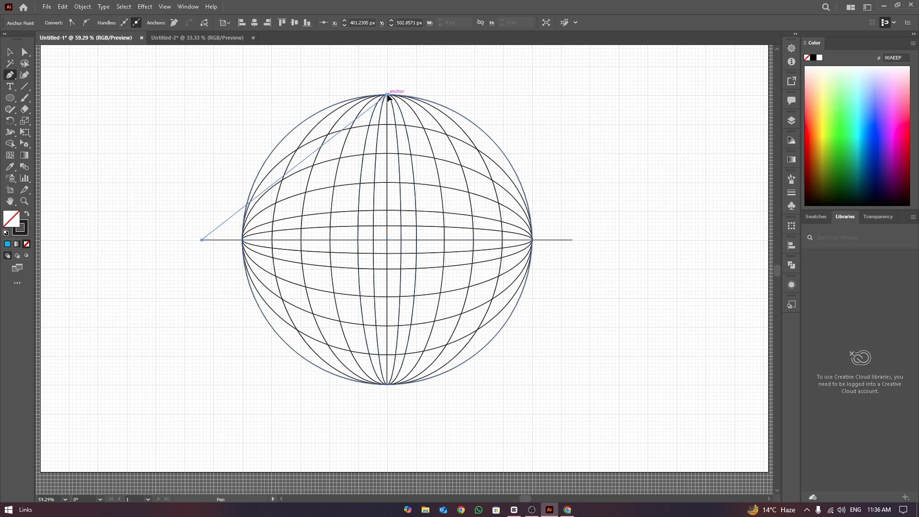
left_click(573, 240)
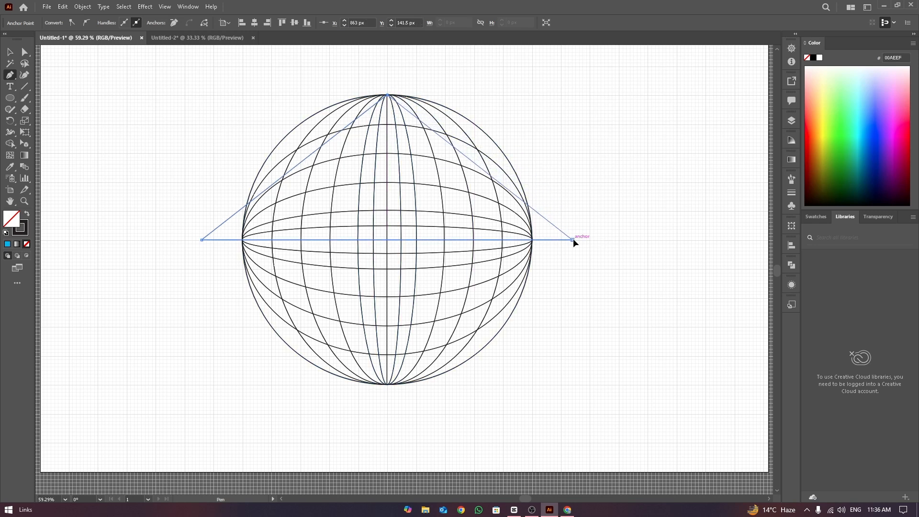
Step: Draw matching Pen lines from both ends of the horizon line to the circle's bottom point, completing the outer diamond
left_click(388, 384)
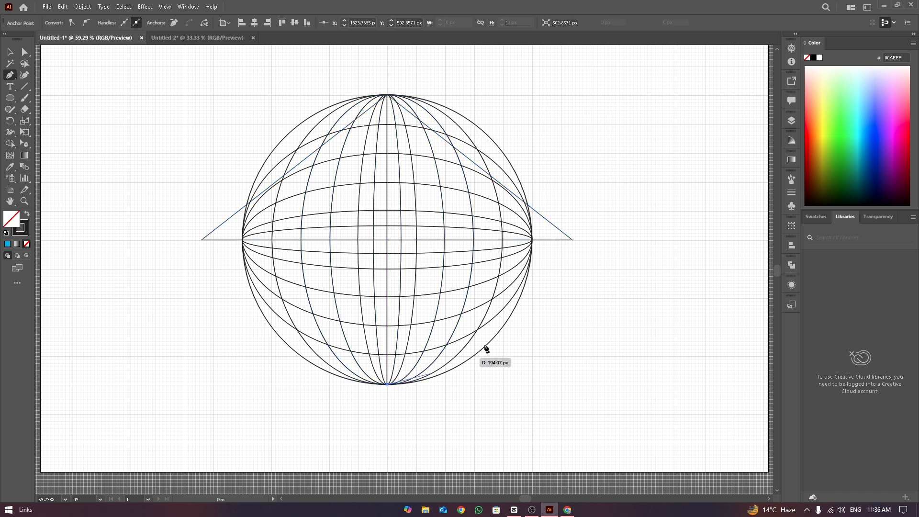
left_click(574, 240)
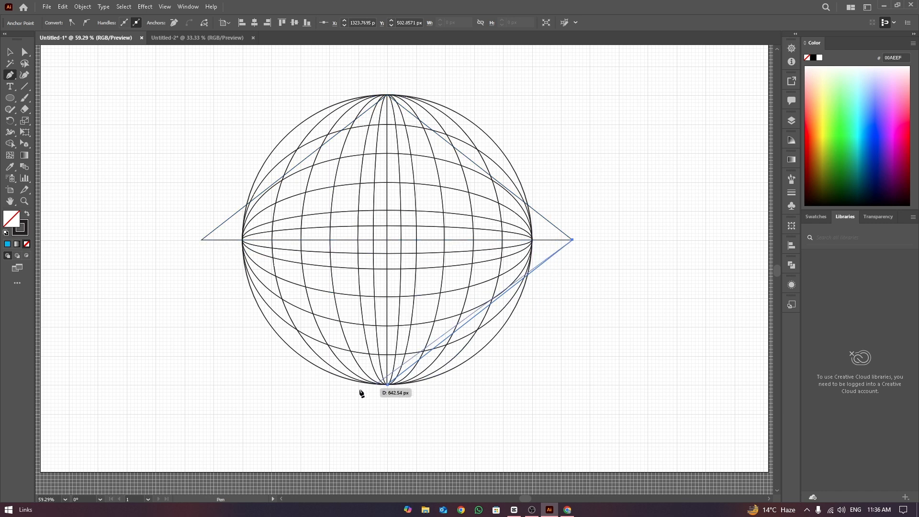
left_click(10, 51)
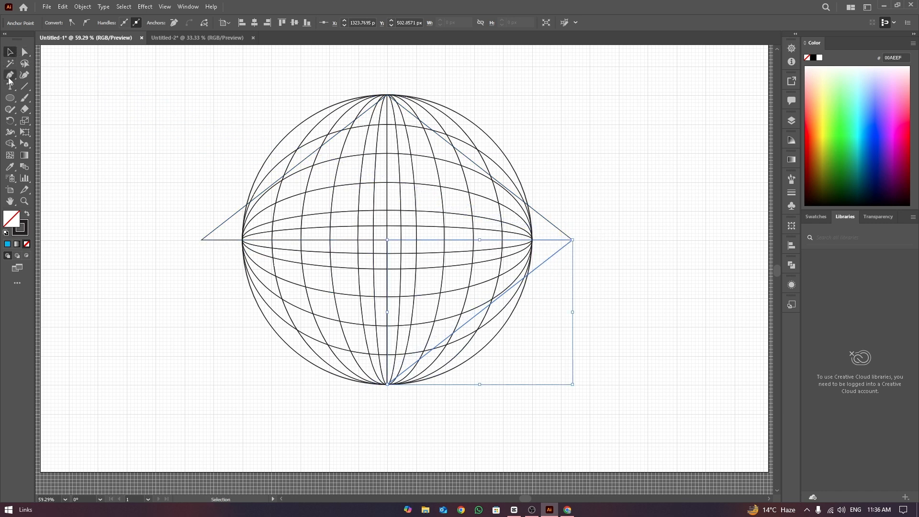
left_click(10, 75)
left_click(202, 240)
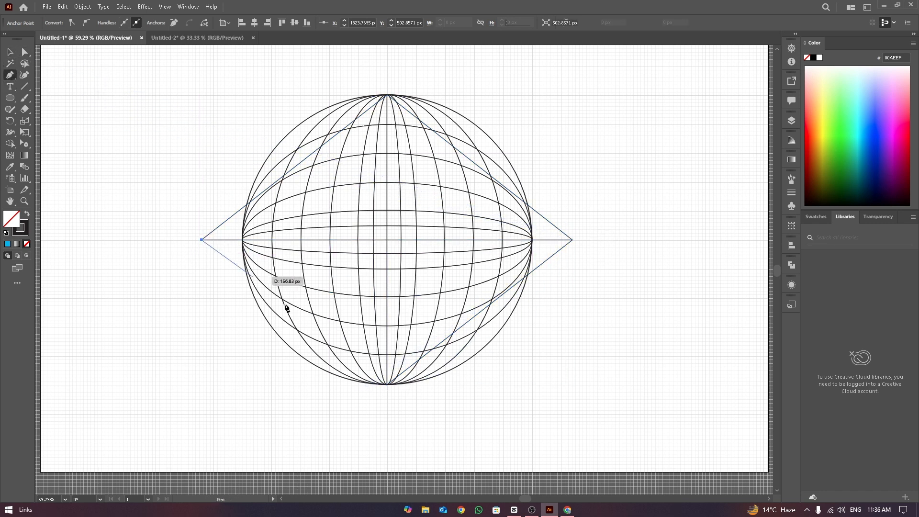
left_click(387, 384)
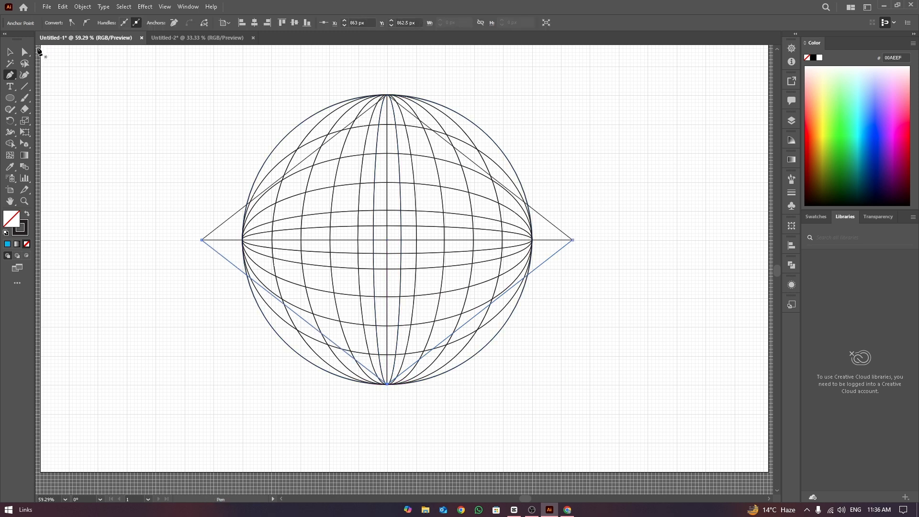
left_click(9, 52)
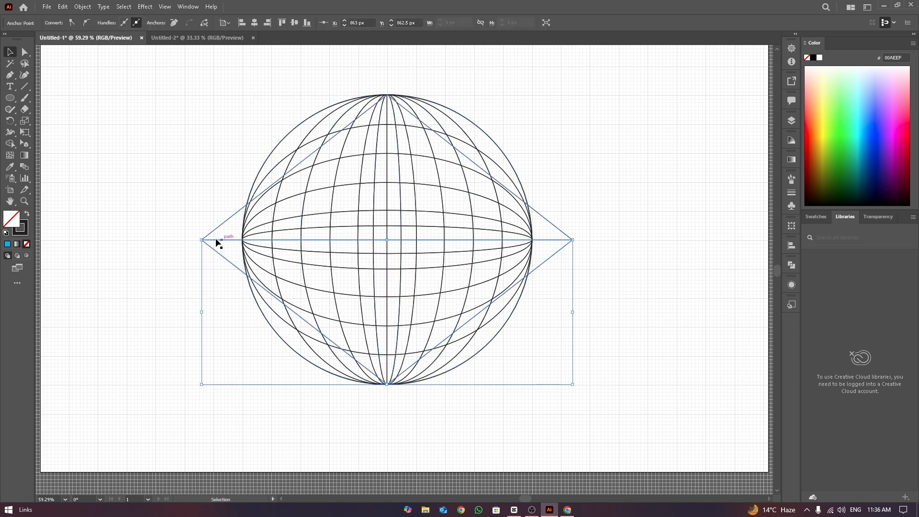
left_click(589, 85)
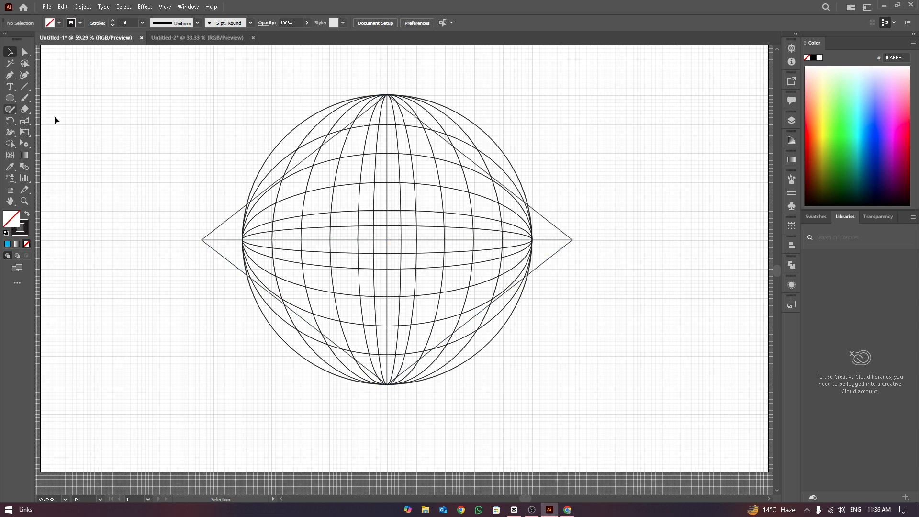
Step: Select the horizon line with the outer diamond's lines and change their stroke colour to red
left_click(235, 240)
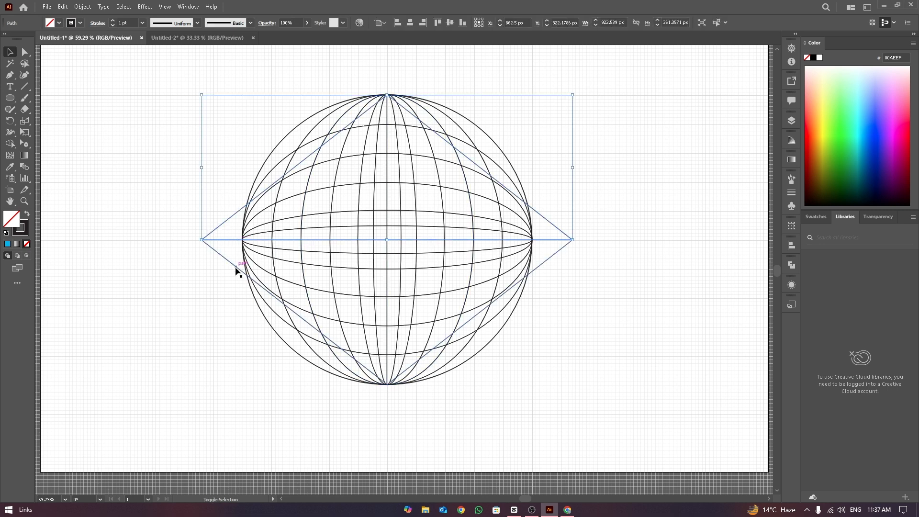
left_click(553, 256)
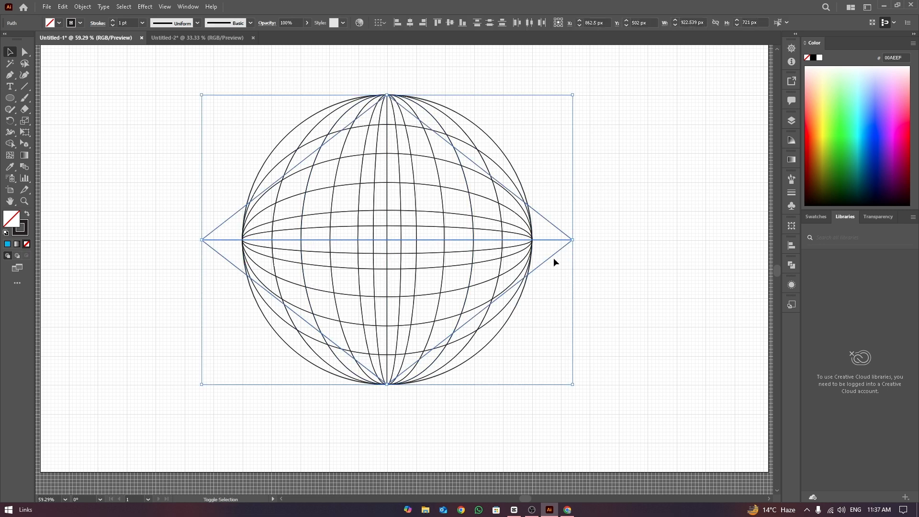
left_click(80, 23)
left_click(33, 40)
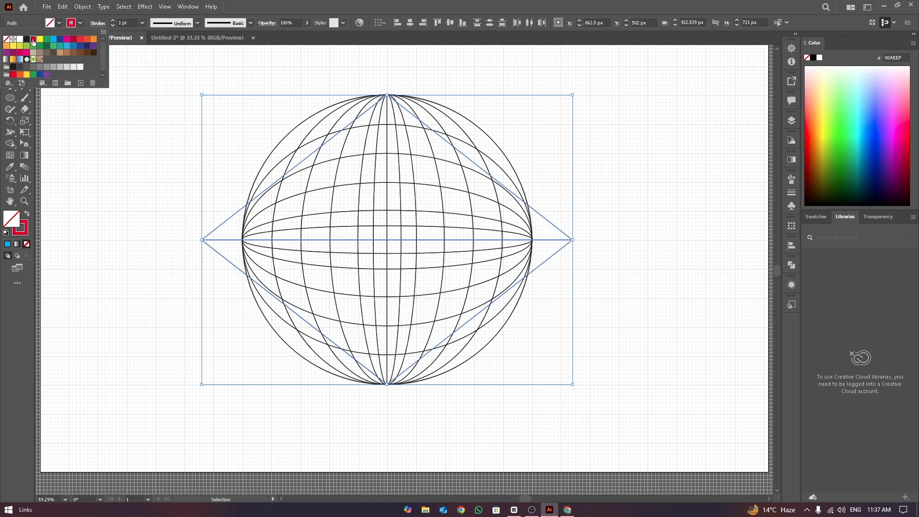
left_click(166, 59)
left_click(161, 57)
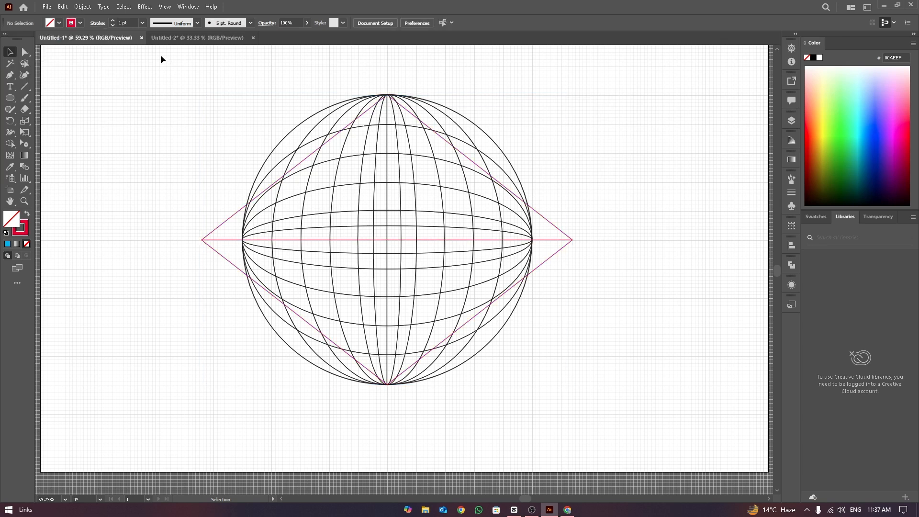
Step: Draw a second red diamond from the horizon line's ends to the vertical line's crossings with the next ellipse inside the circle
key("ctrl+z")
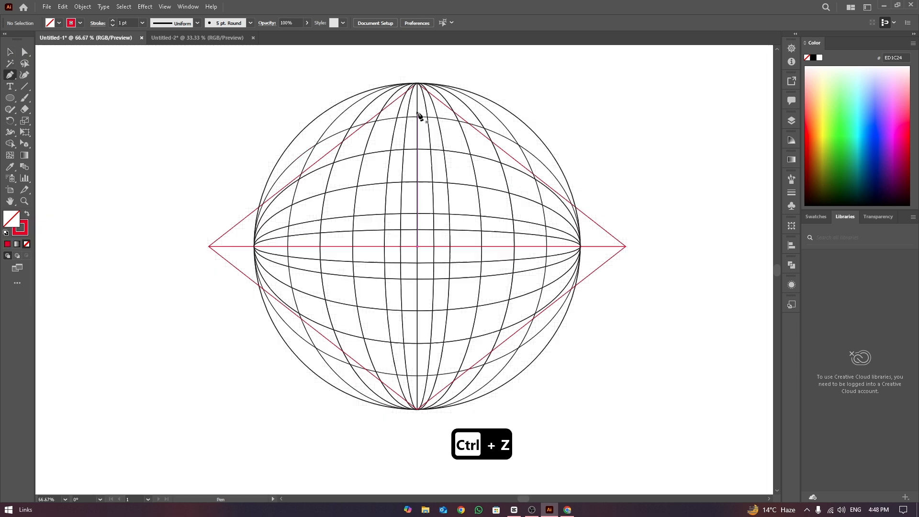
left_click(418, 116)
left_click(210, 246)
left_click(418, 376)
left_click(626, 246)
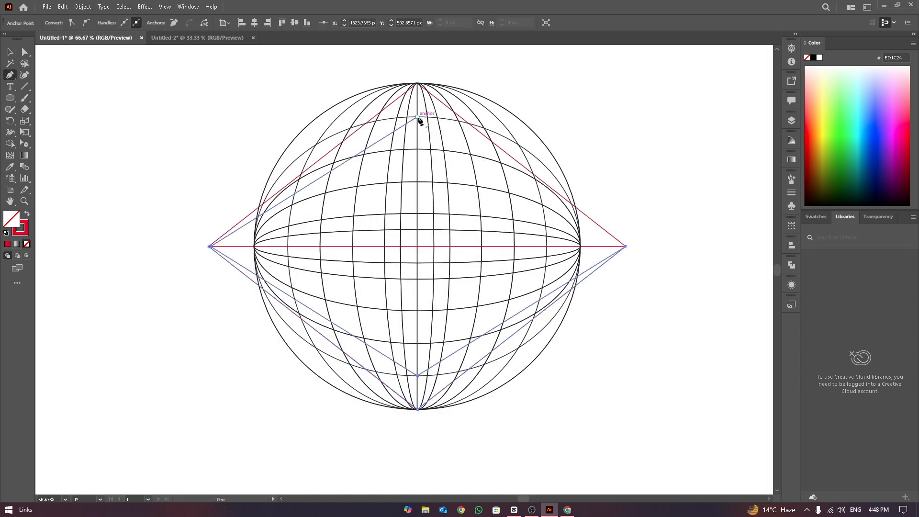
left_click(626, 246)
left_click(24, 52)
left_click(78, 70)
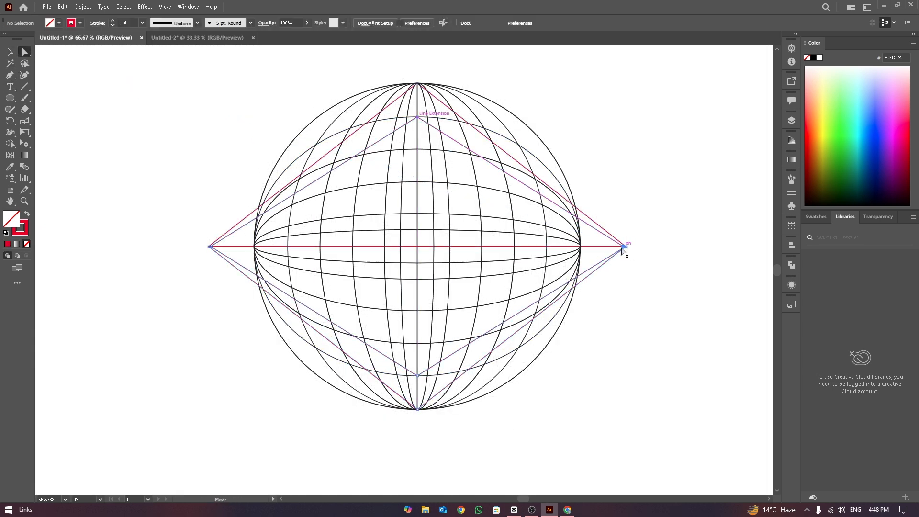
left_click(626, 247)
left_click(163, 119)
Step: Draw a third red diamond joining the horizon line's ends to the top and bottom of the third ellipse from outside
left_click(10, 76)
left_click(417, 150)
left_click(210, 246)
left_click(418, 343)
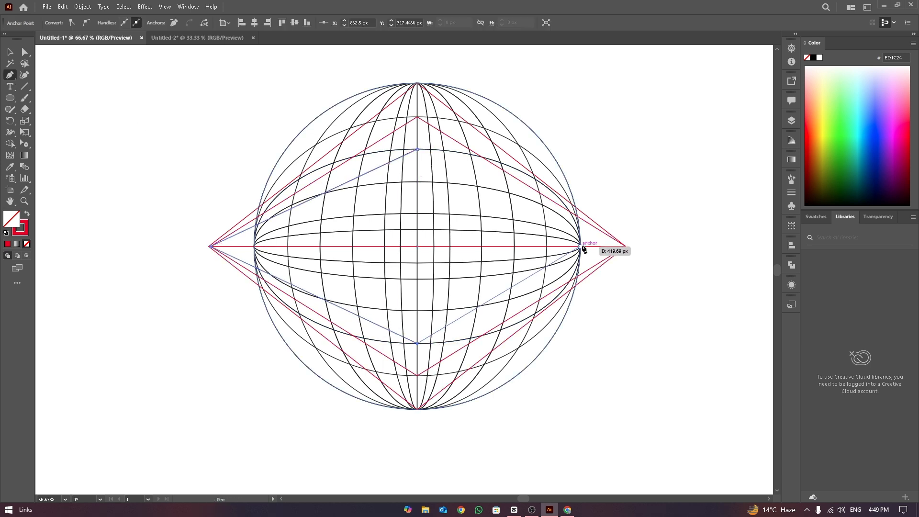
left_click(622, 246)
left_click(418, 150)
Step: Draw a fourth red diamond joining the horizon line's ends to the top and bottom of the fourth ellipse from outside
left_click(417, 182)
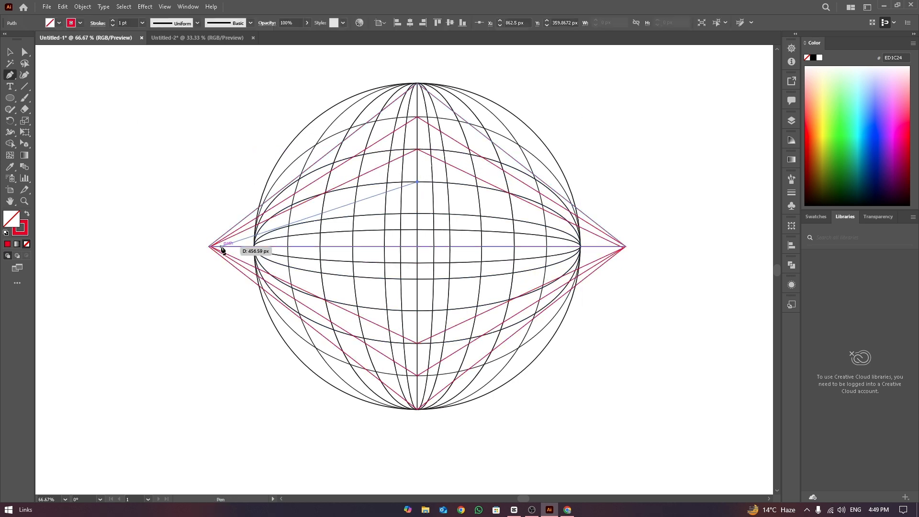
left_click(210, 247)
left_click(418, 310)
left_click(623, 246)
left_click(417, 182)
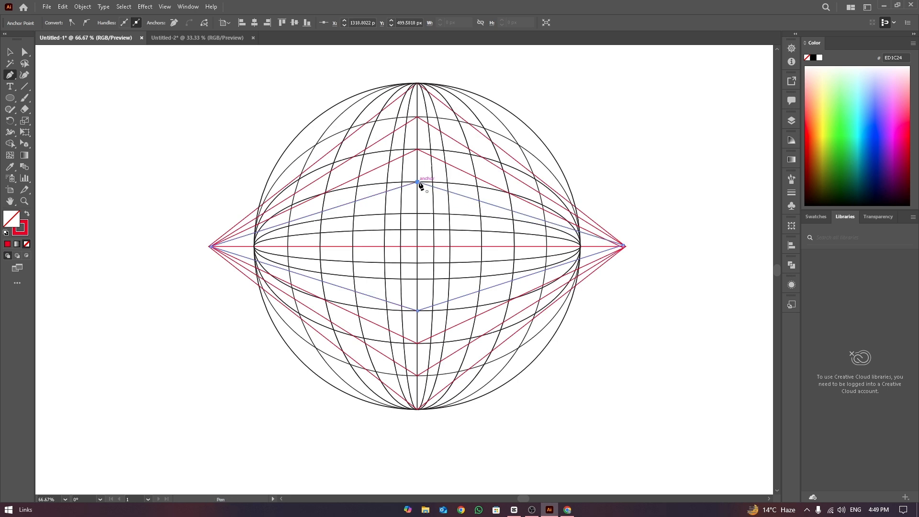
Step: Draw a fifth red diamond joining the horizon line's ends to the top and bottom of the second-smallest ellipse
left_click(417, 214)
left_click(210, 246)
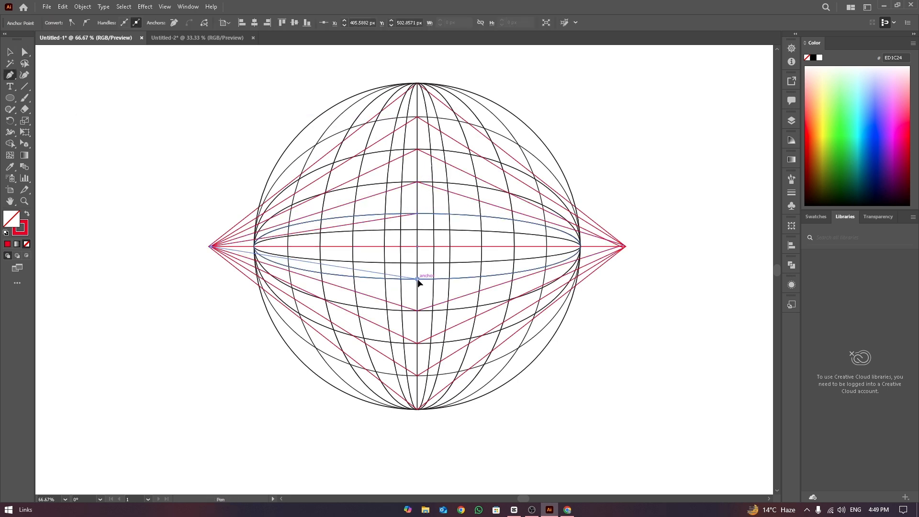
left_click(417, 279)
left_click(623, 247)
left_click(418, 214)
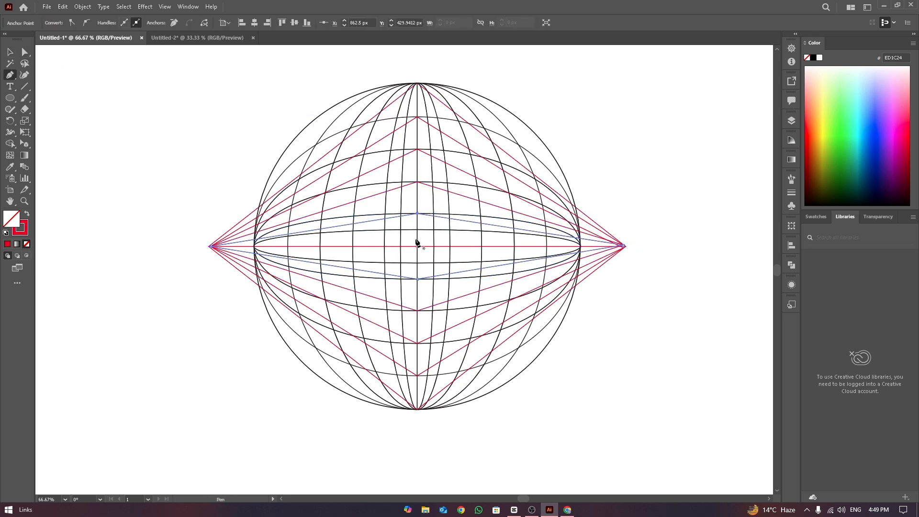
Step: Draw the innermost red diamond from the horizon line's ends to the smallest ellipse's top and bottom, and deselect it
left_click(417, 230)
left_click(210, 247)
left_click(417, 262)
left_click(623, 247)
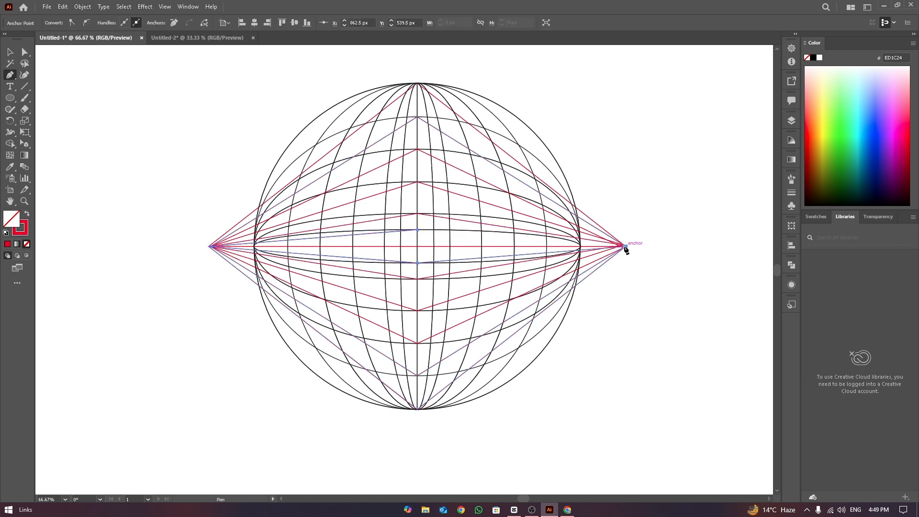
left_click(418, 230)
key("v")
left_click(659, 115)
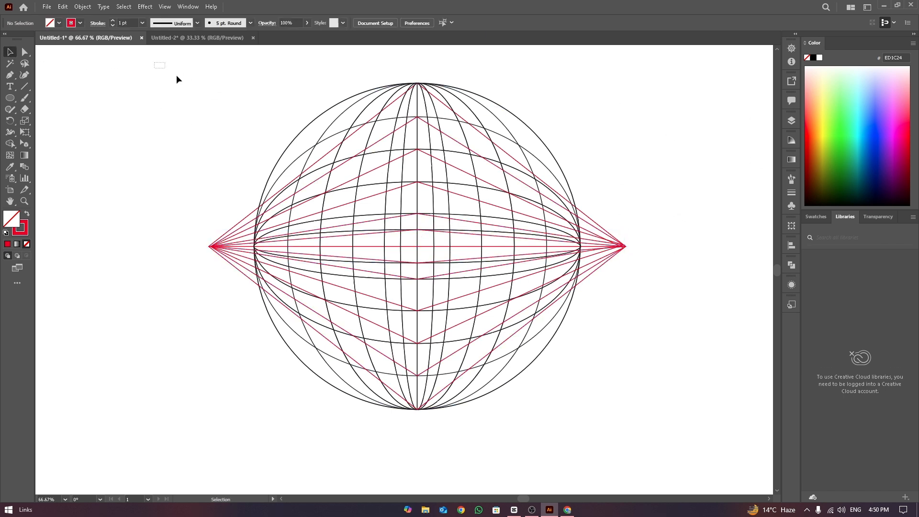
Step: Lock the whole sphere grid and set the Pen tool's stroke to light blue at 6 pt
left_click_drag(177, 76, 722, 402)
key("ctrl+2")
left_click(10, 74)
left_click(80, 22)
left_click(72, 48)
scroll(113, 22, "up", 5)
key("v")
left_click(10, 75)
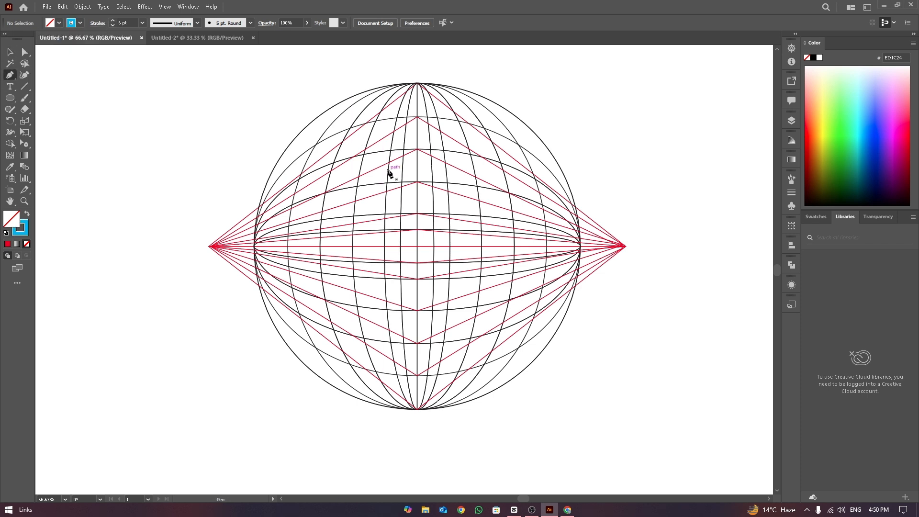
Step: Draw a closed V-shaped band with the Pen between the second and third diamonds' lower lines, from one horizon end to the other
left_click(388, 170)
key("ctrl+z")
left_click(210, 246)
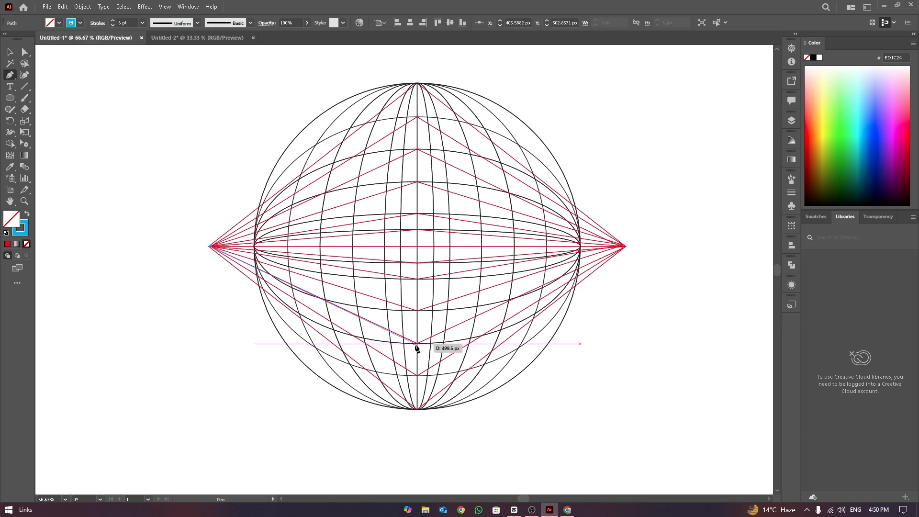
left_click(417, 344)
left_click(626, 247)
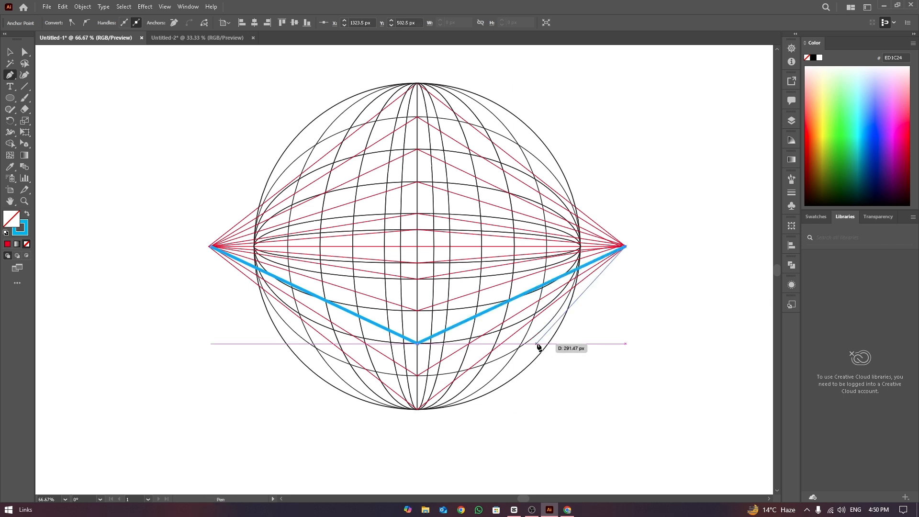
left_click(417, 375)
left_click(210, 247)
key("v")
Step: Give the V-shaped band a solid grey fill (939598) with no stroke, and deselect it
key("shift+x")
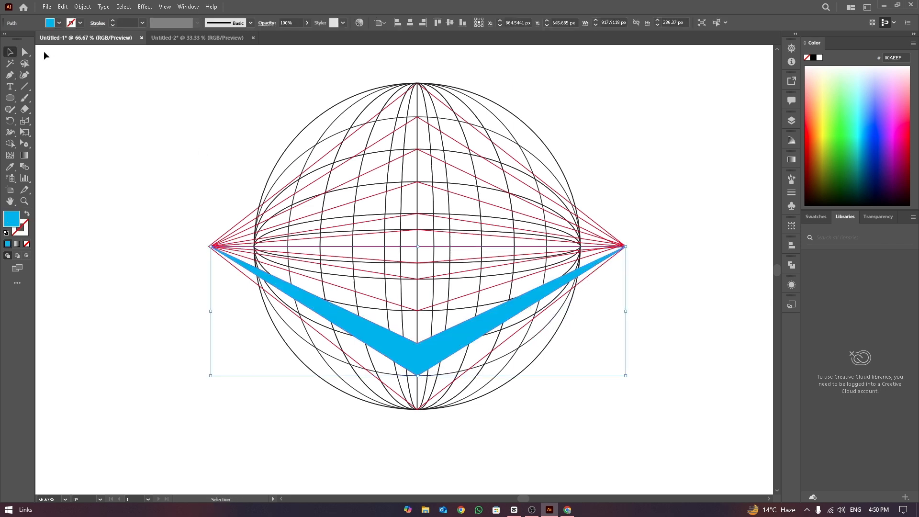
left_click(50, 22)
left_click(10, 55)
left_click(250, 155)
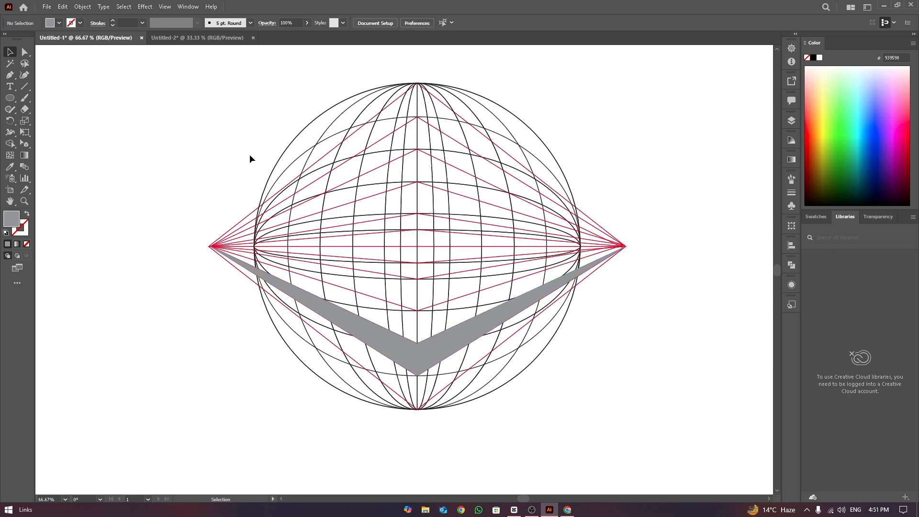
Step: Extend the grey V-shaped band downward so its lower edges run from the horizon ends to the sphere's bottom point, and deselect it
left_click(210, 247)
left_click(418, 410)
left_click(626, 246)
key("ctrl+z")
key("ctrl+z")
key("ctrl+z")
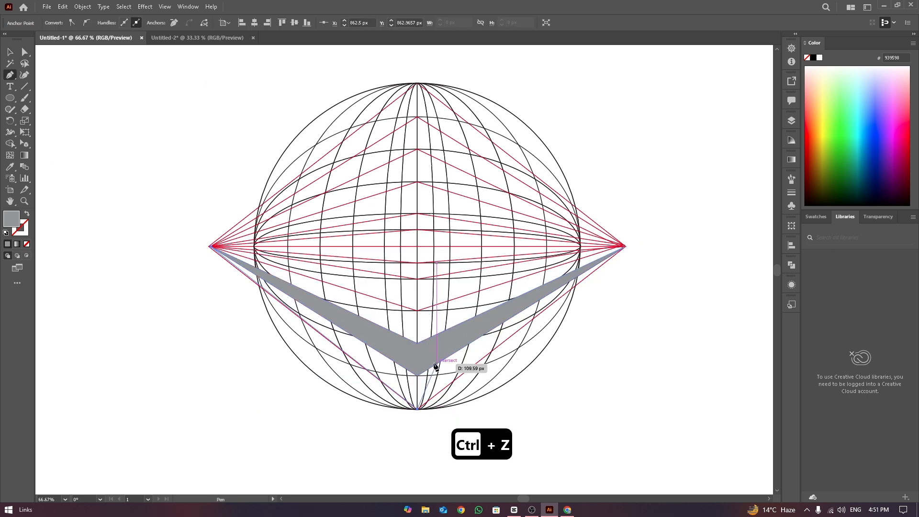
left_click_drag(418, 376, 418, 342)
left_click(24, 53)
left_click(725, 202)
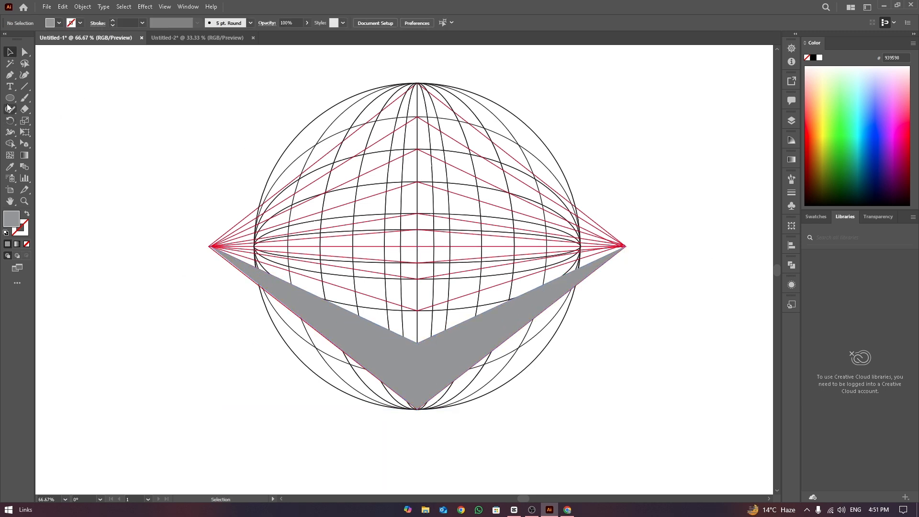
Step: Set up the Pen tool with no fill and a black 1 pt stroke
left_click(9, 74)
left_click(76, 23)
left_click(53, 40)
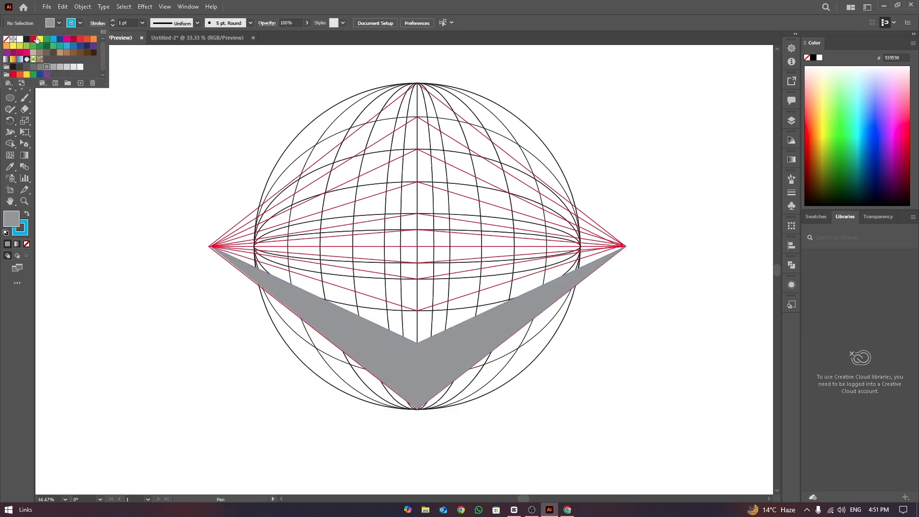
left_click(74, 24)
left_click(59, 22)
left_click(6, 39)
Step: Draw a closed, peaked central panel between two curved meridians, from the grey band's upper edge to the second diamond's apex, and fill it light blue
left_click(390, 330)
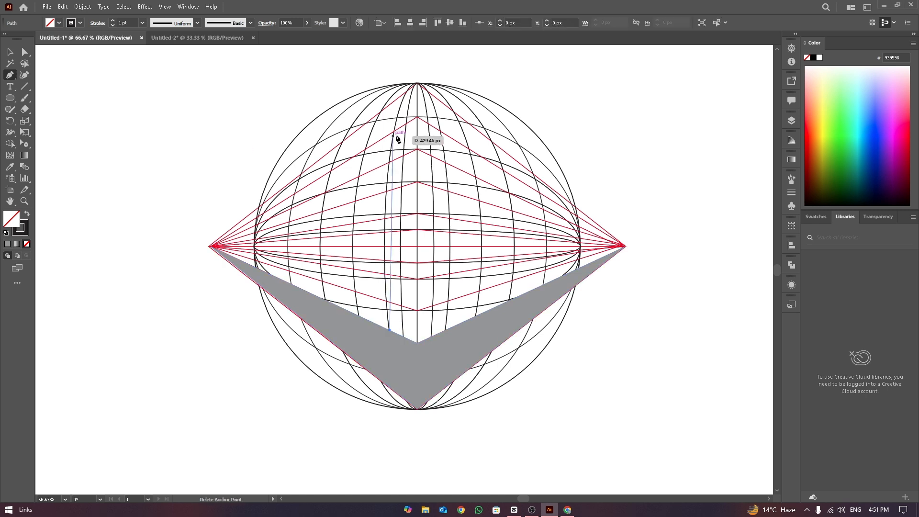
left_click_drag(394, 132, 415, 66)
left_click(395, 182)
left_click(417, 168)
left_click(441, 182)
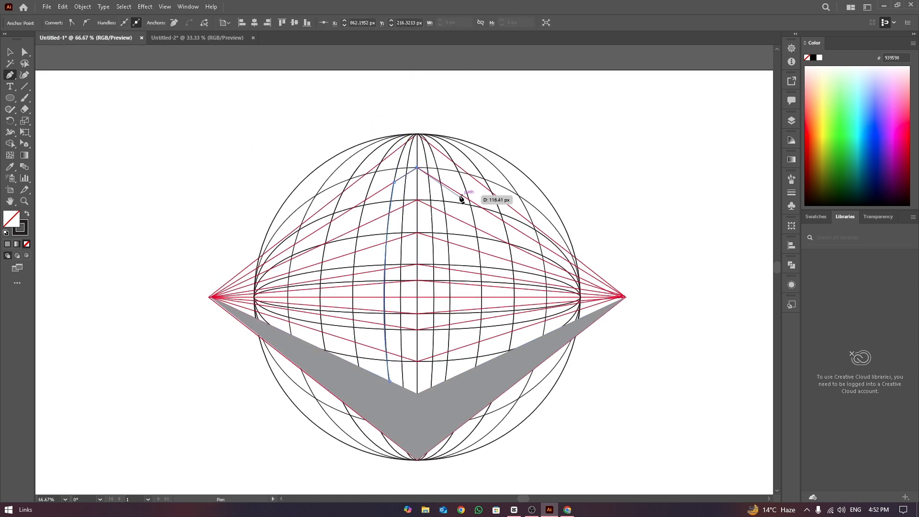
left_click_drag(445, 382, 431, 471)
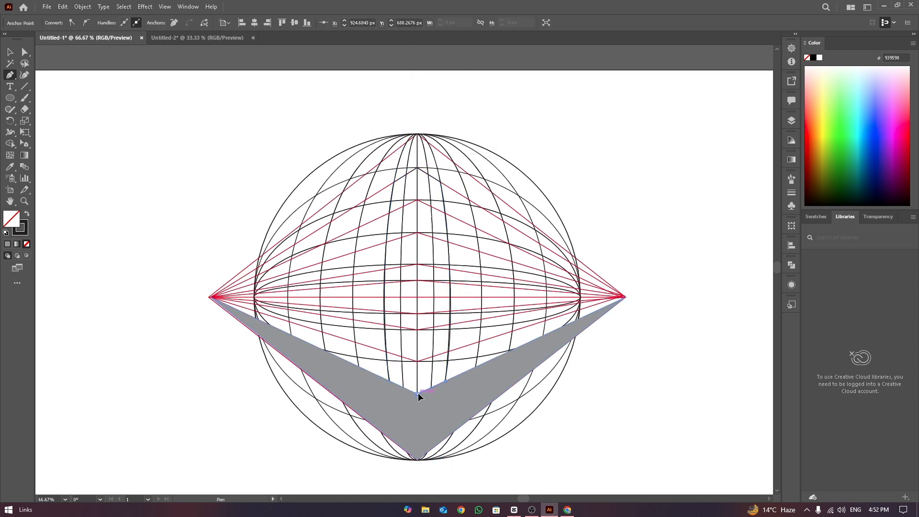
left_click(417, 393)
key("v")
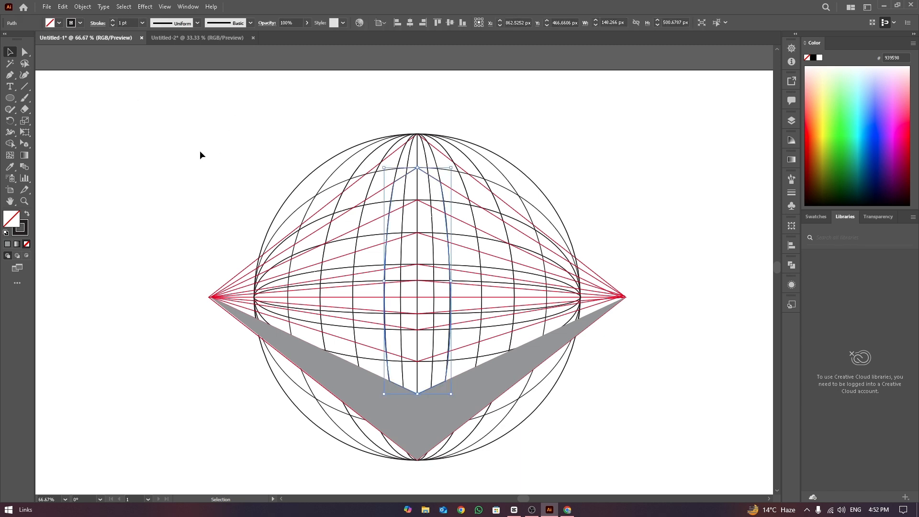
left_click(59, 22)
left_click(26, 47)
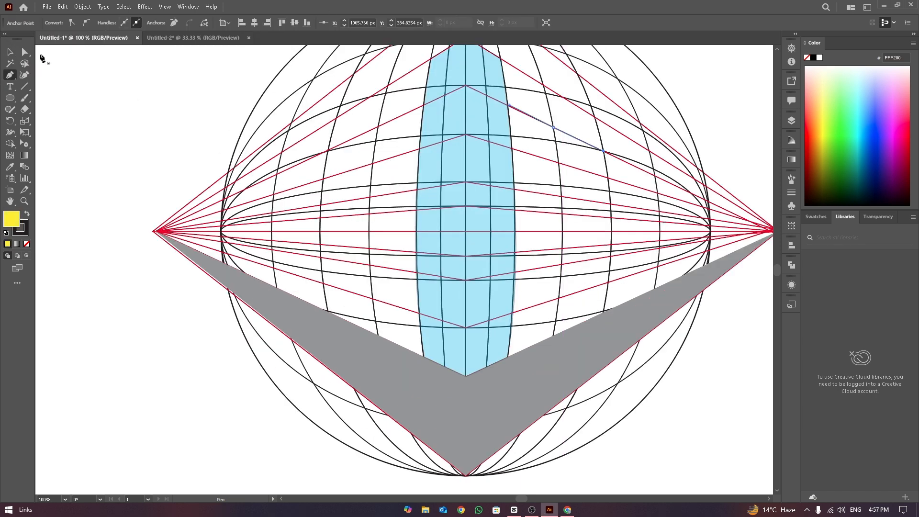
Step: Delete the unfinished Pen path, and draw a closed yellow panel from the blue panel's right edge to the next meridian, between the red line and grey band
key("v")
key("Delete")
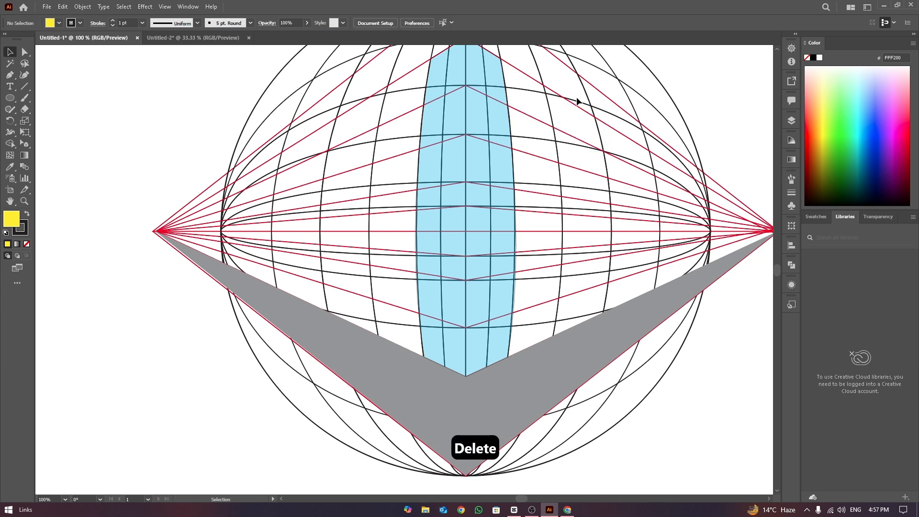
left_click(508, 105)
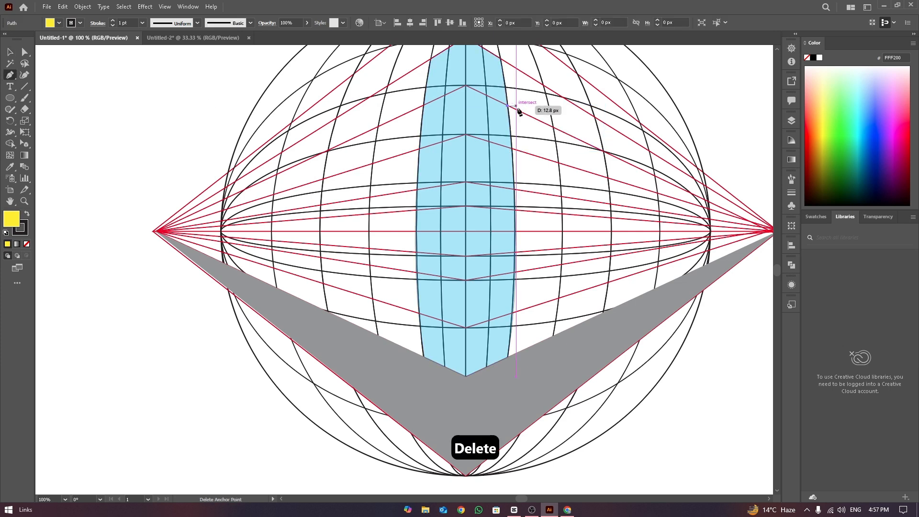
left_click(553, 127)
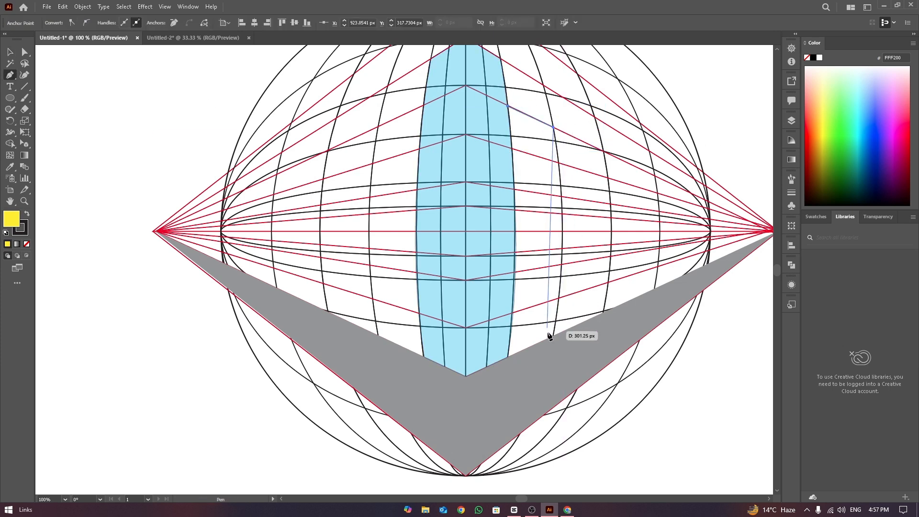
left_click_drag(553, 336, 533, 427)
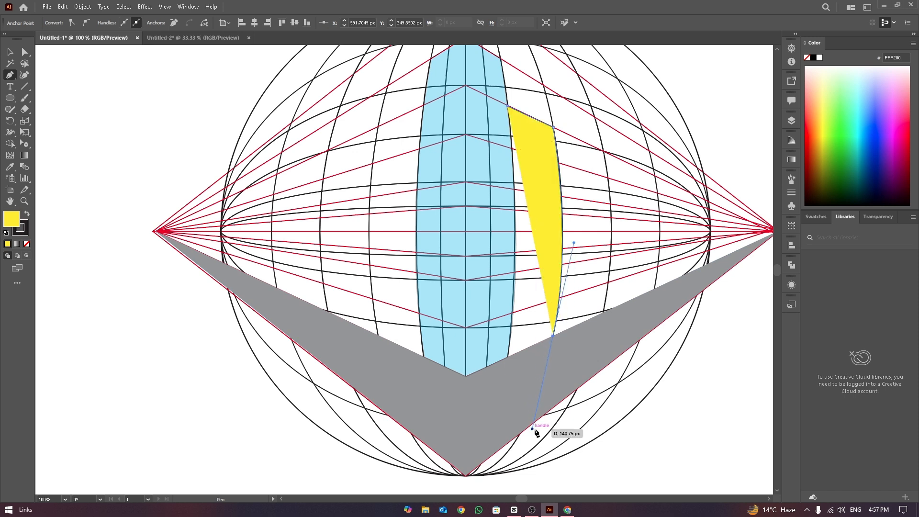
left_click(513, 355)
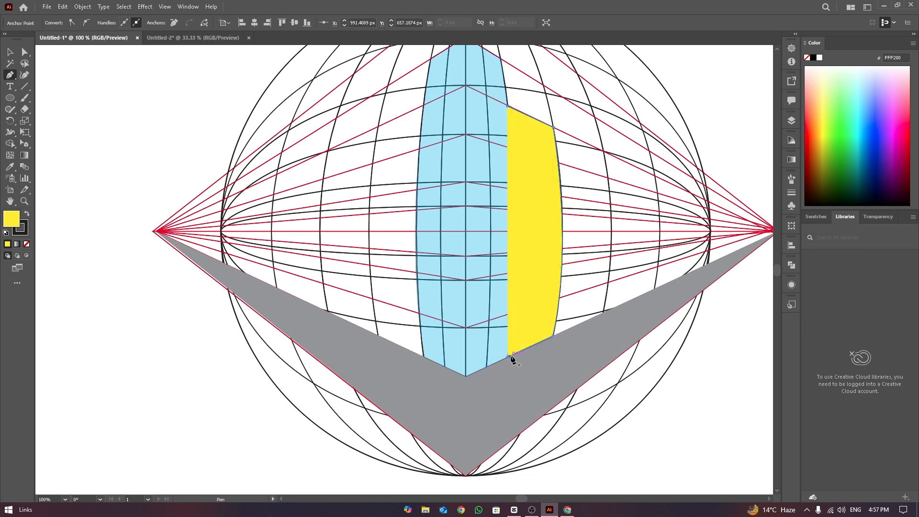
left_click(506, 104)
scroll(496, 53, "up", 1)
scroll(496, 54, "up", 4)
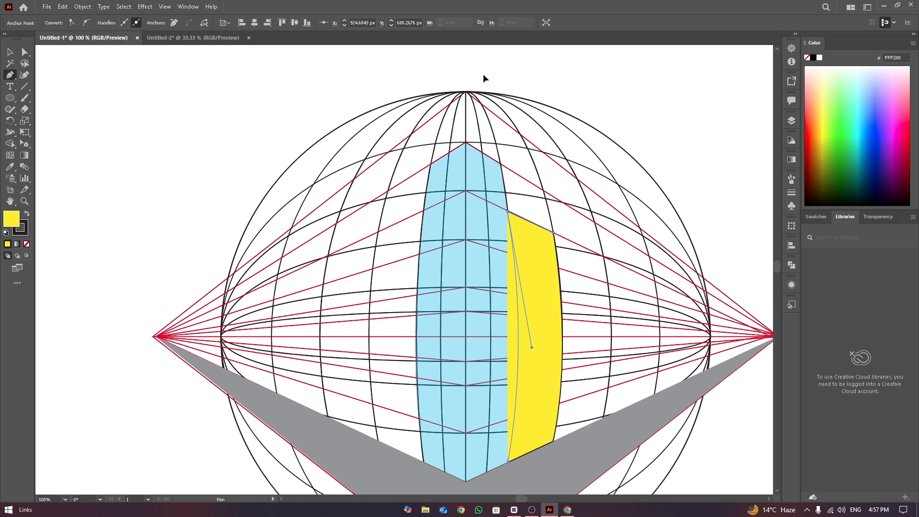
Step: Adjust the curve of the yellow panel's left edge to follow the blue panel's right edge, and deselect it
key("a")
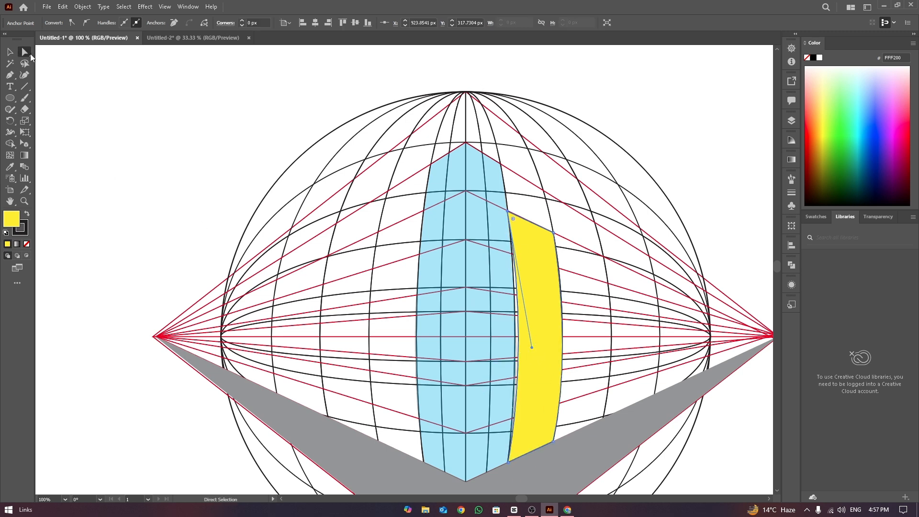
left_click_drag(531, 346, 526, 346)
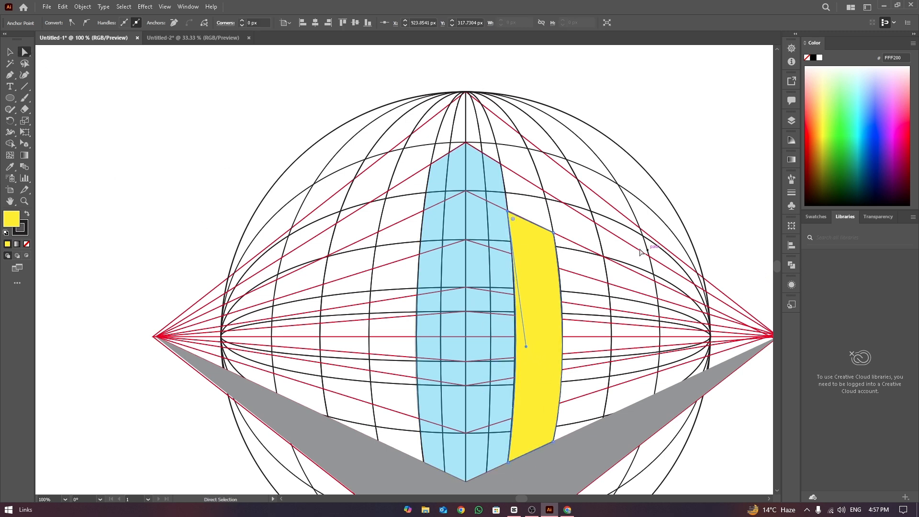
left_click(10, 51)
left_click(738, 364)
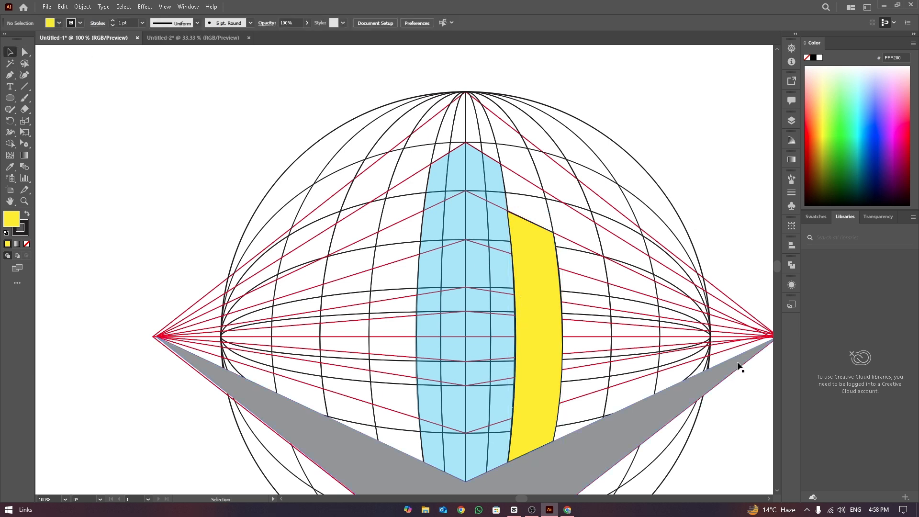
Step: Lower the yellow panel's upper-left anchor along the blue panel's edge, and readjust the left curve to follow that edge
left_click(525, 240)
key("a")
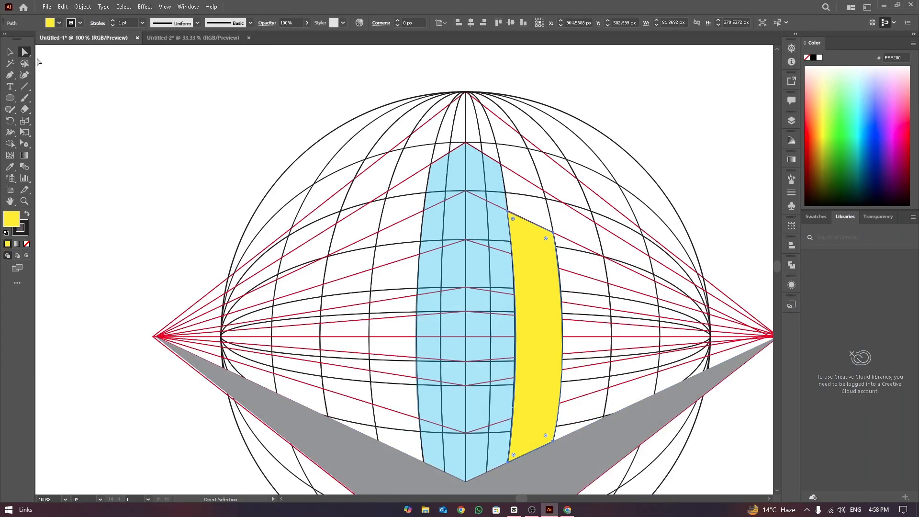
left_click_drag(507, 212, 510, 238)
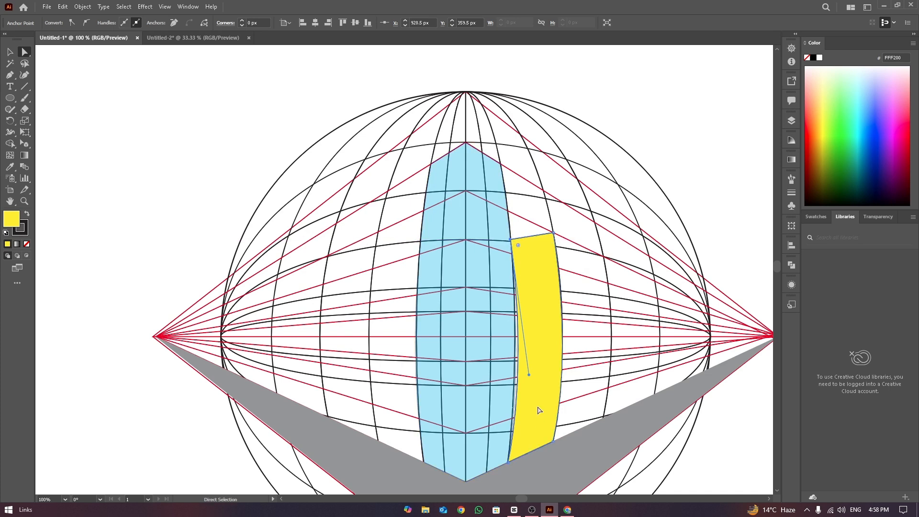
left_click_drag(533, 367, 521, 375)
left_click(624, 113)
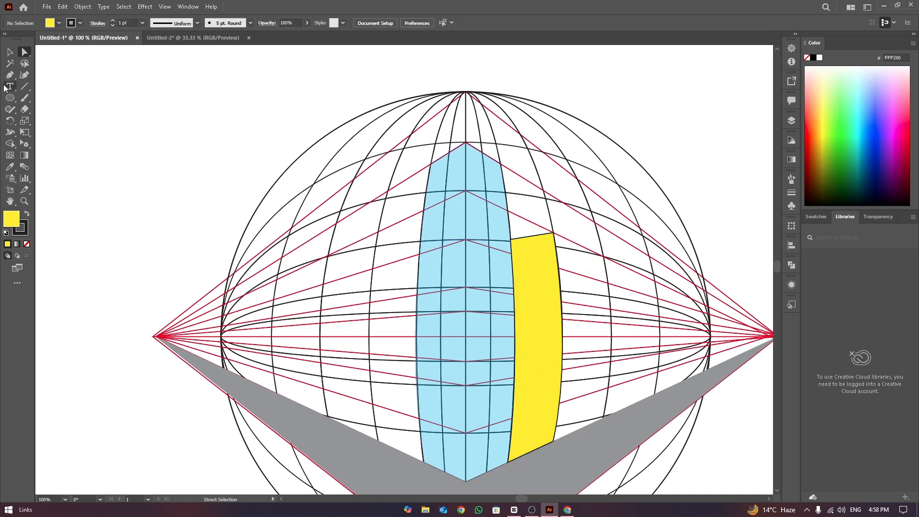
Step: Draw a second closed yellow panel from the first one's upper-right corner to the next meridian, following the red line above and grey band below
left_click(554, 233)
left_click(604, 257)
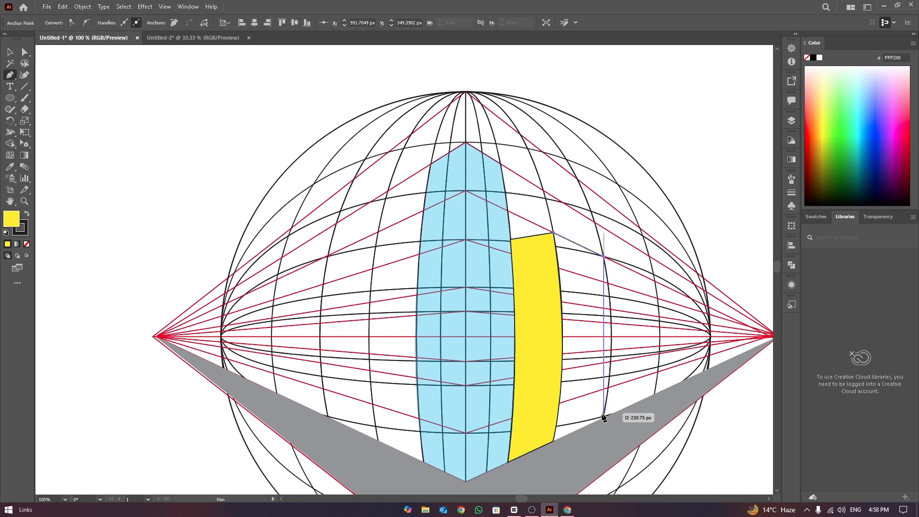
left_click_drag(604, 418, 582, 445)
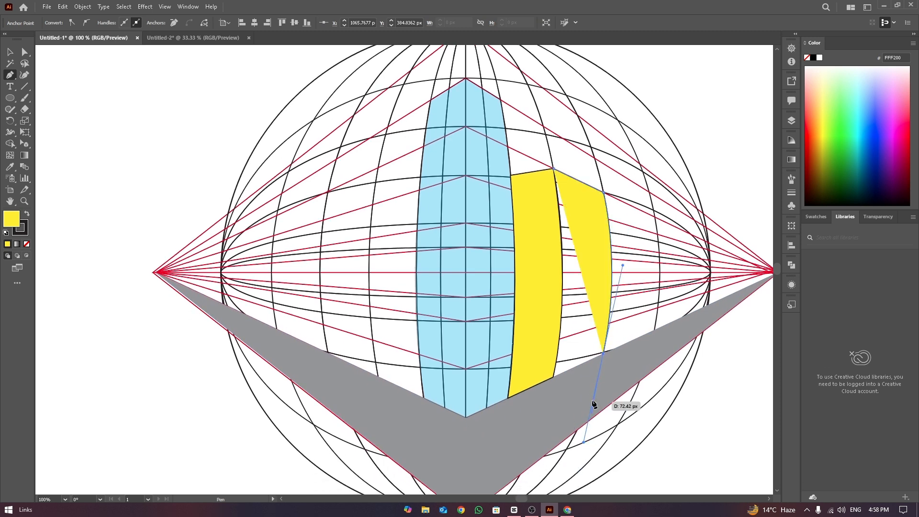
left_click(555, 380)
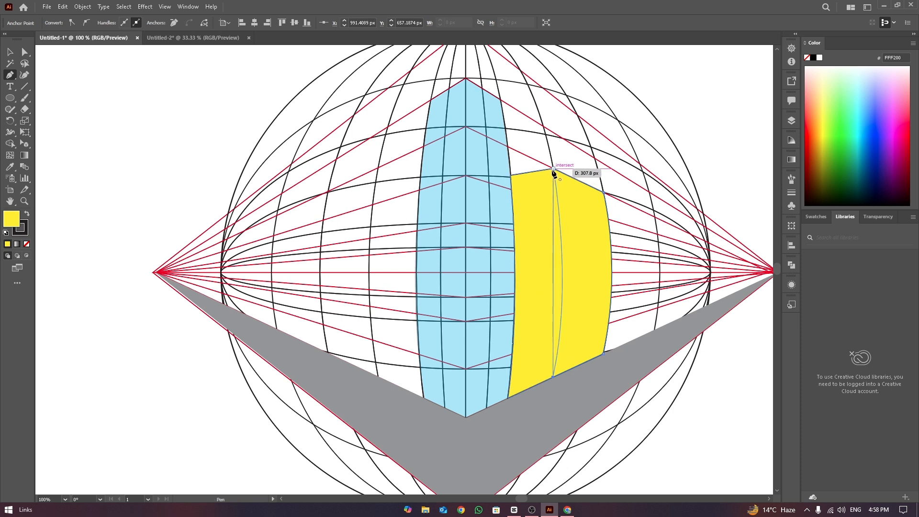
left_click_drag(554, 168, 530, 143)
key("v")
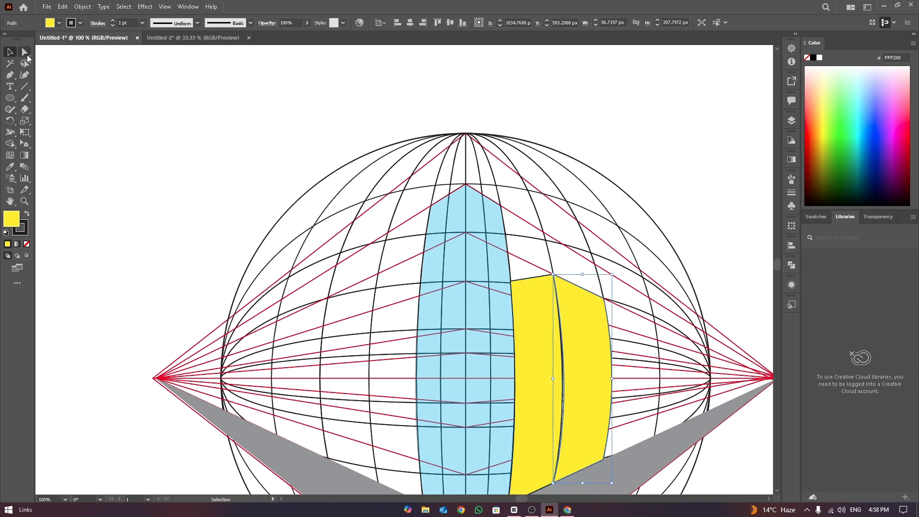
Step: Reshape the curved left edge of the right yellow panel from its lower-left anchor so it follows the sphere's grid curve
key("a")
left_click_drag(777, 265, 777, 267)
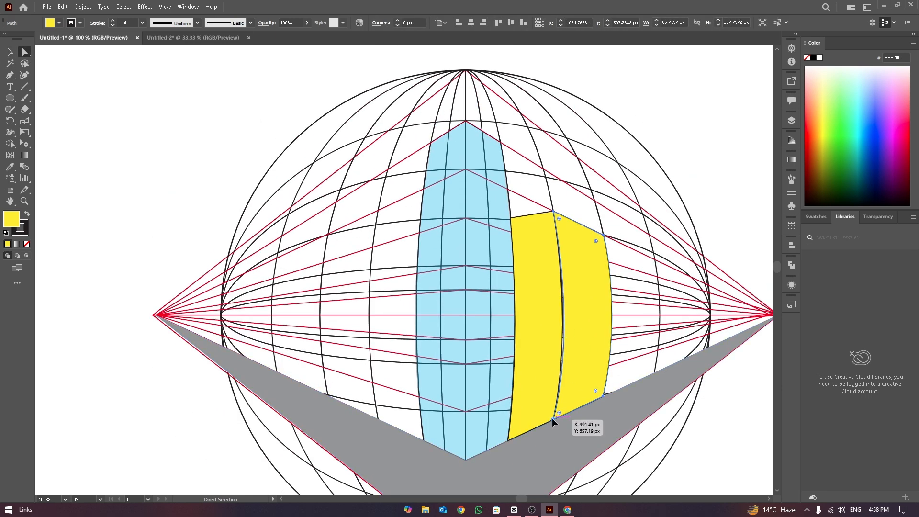
left_click(552, 418)
left_click_drag(577, 340, 573, 342)
left_click(10, 52)
left_click(636, 250)
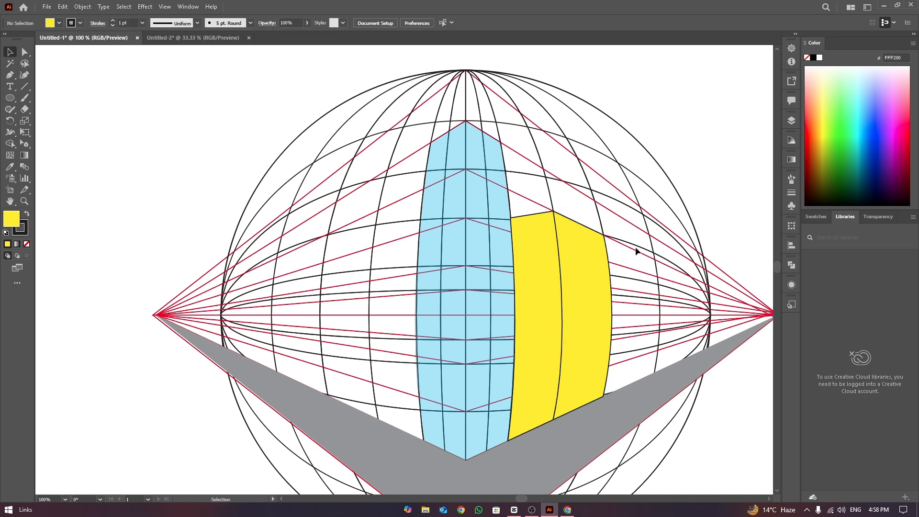
Step: Draw a taller yellow panel with a curved outer edge beside the existing yellow panels, following the grid down to the grey road
key("p")
left_click_drag(604, 233, 606, 231)
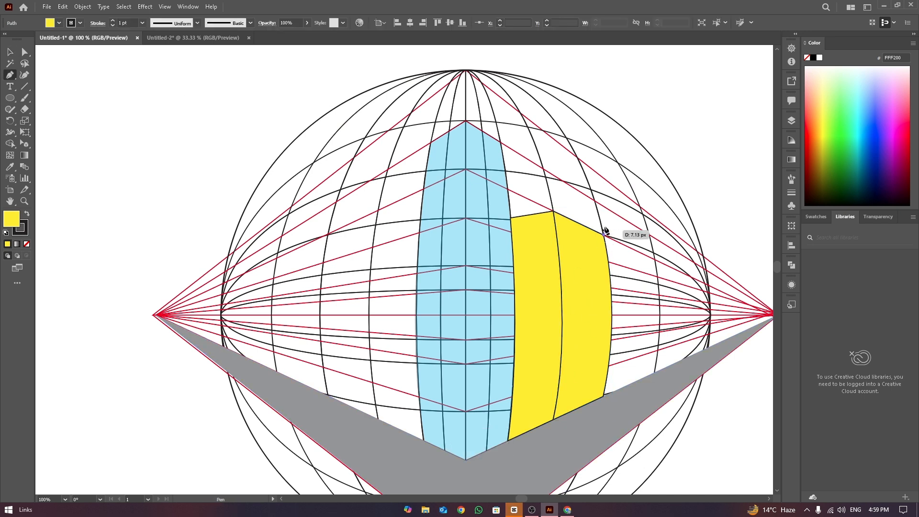
left_click(592, 190)
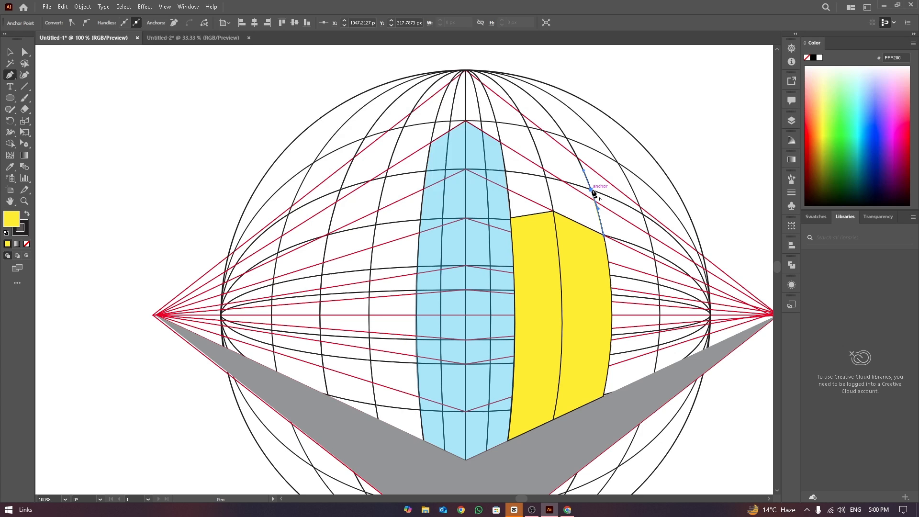
left_click(642, 211)
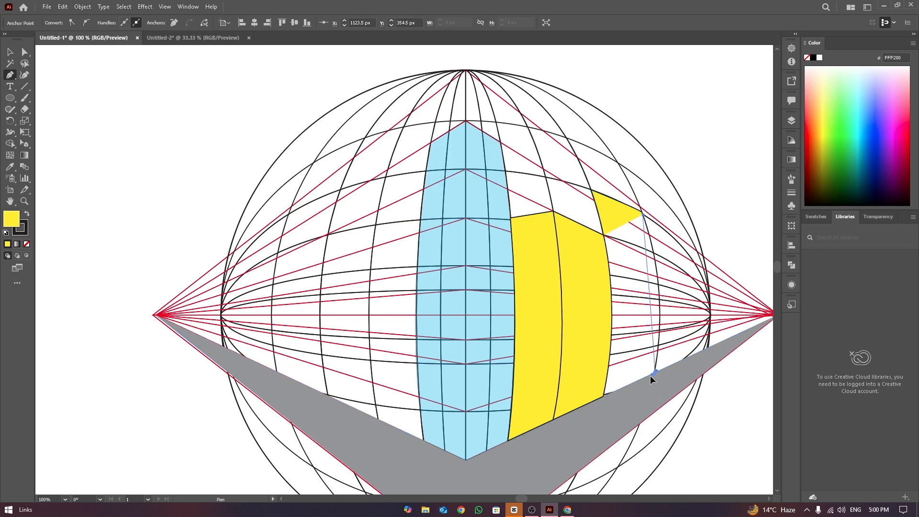
left_click_drag(637, 476, 637, 476)
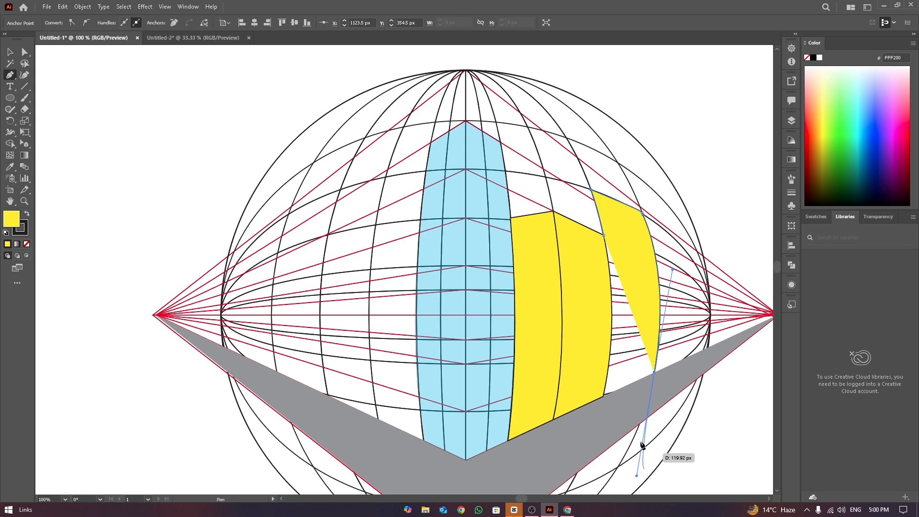
left_click(654, 372)
left_click(604, 397)
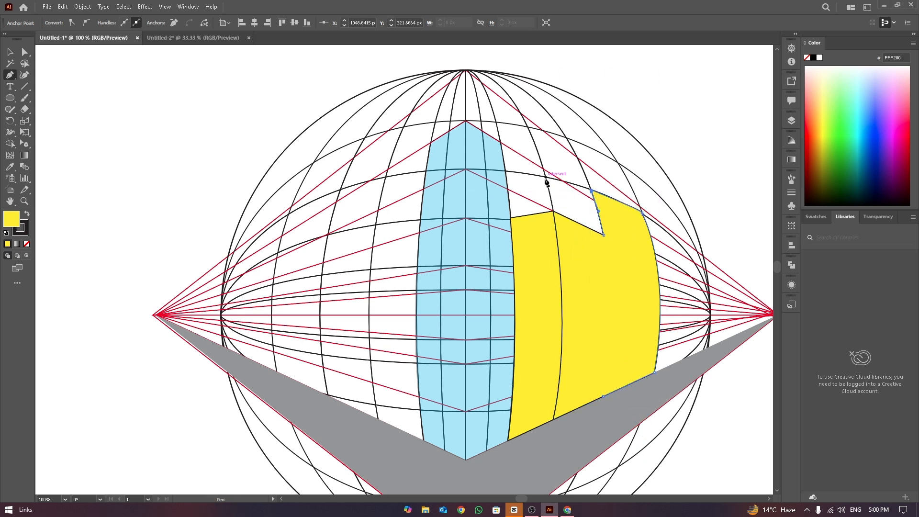
left_click(10, 51)
left_click(179, 165)
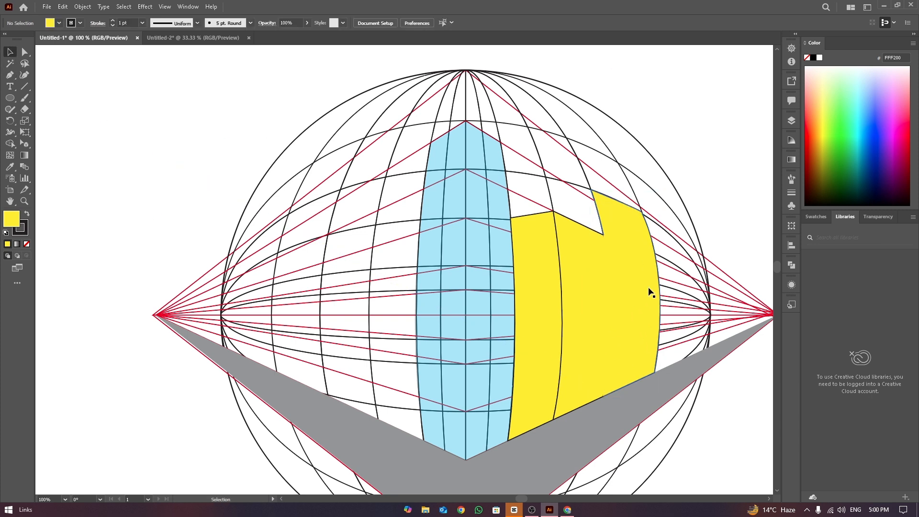
Step: Bring the middle yellow panel to the front so it overlaps the new outer panel
left_click(649, 290)
left_click(585, 259)
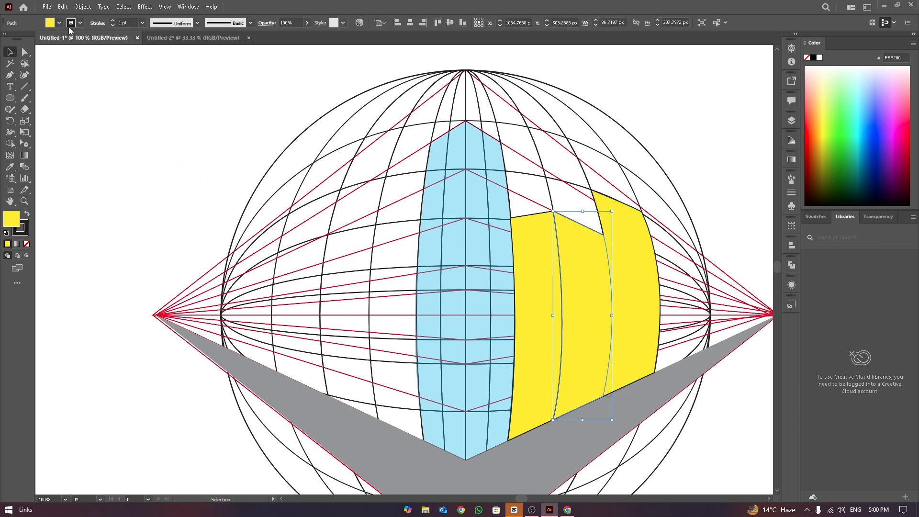
right_click(588, 267)
mouse_move(638, 217)
left_click(718, 220)
left_click(695, 139)
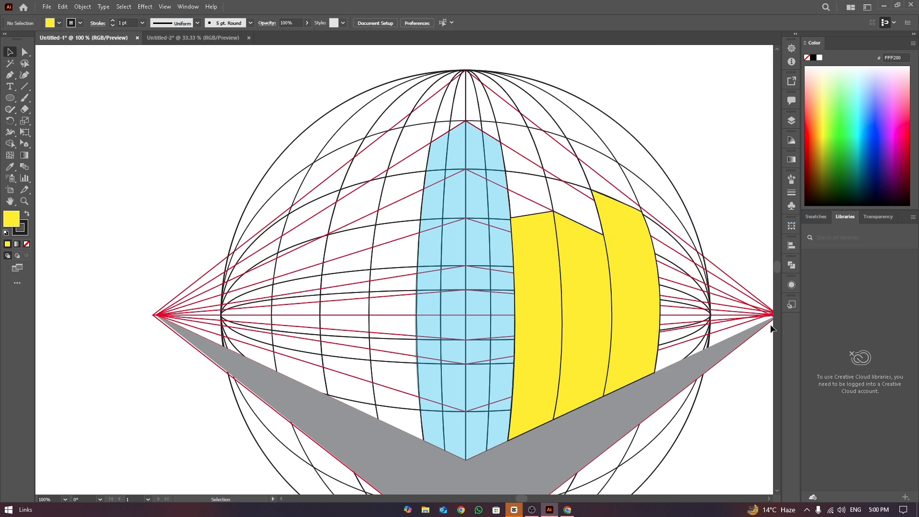
left_click(625, 230)
left_click(178, 127)
key("v")
left_click(645, 244)
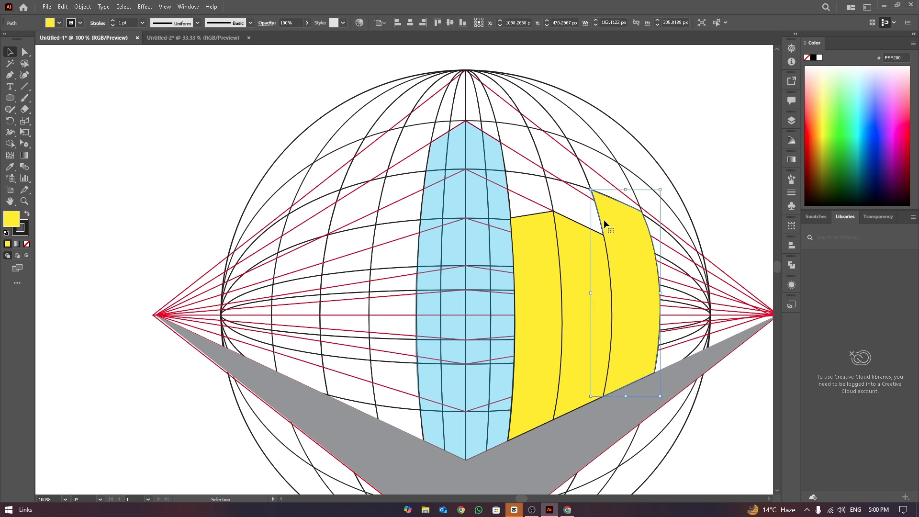
left_click(610, 96)
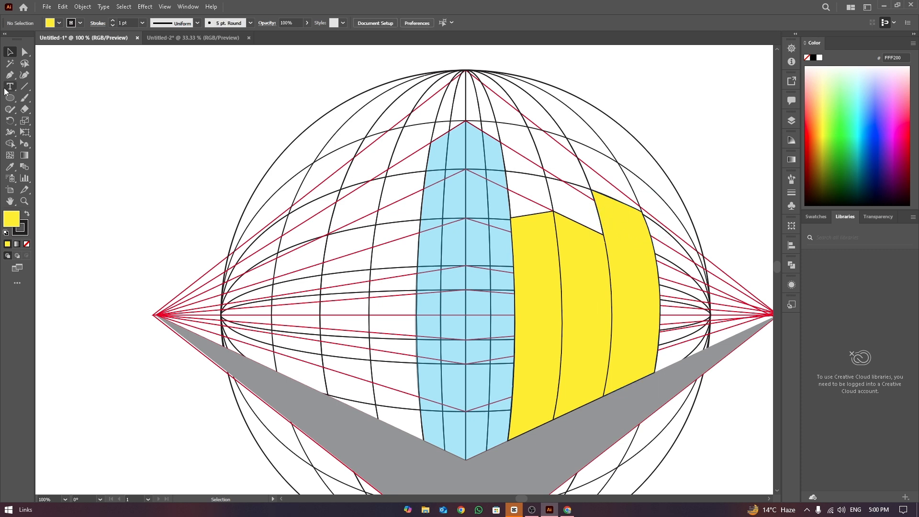
Step: Draw a four-sided side face with the Pen tool above the middle yellow panel, joining it to the outer yellow panel
left_click(593, 190)
left_click(546, 178)
left_click(554, 211)
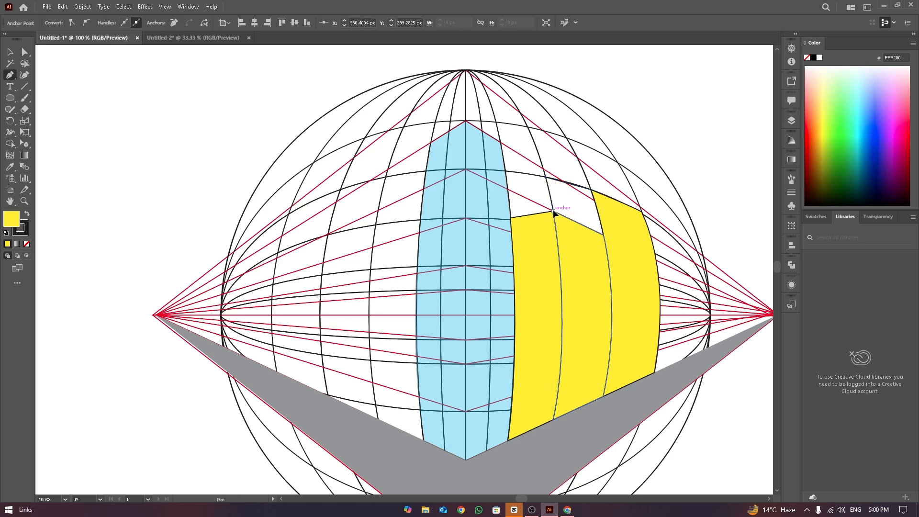
left_click(604, 235)
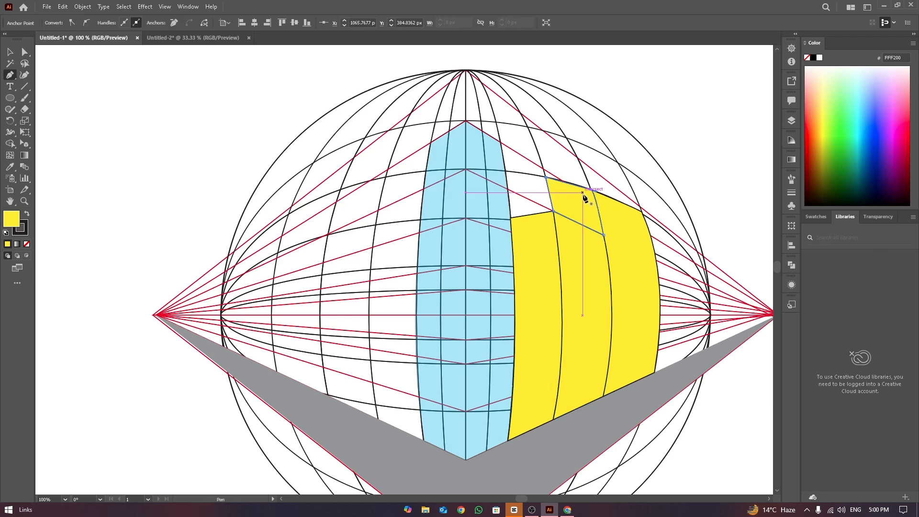
left_click(592, 190)
Step: Apply the grey road's appearance to the small four-sided face with the Eyedropper
left_click(24, 51)
left_click(577, 216)
key("i")
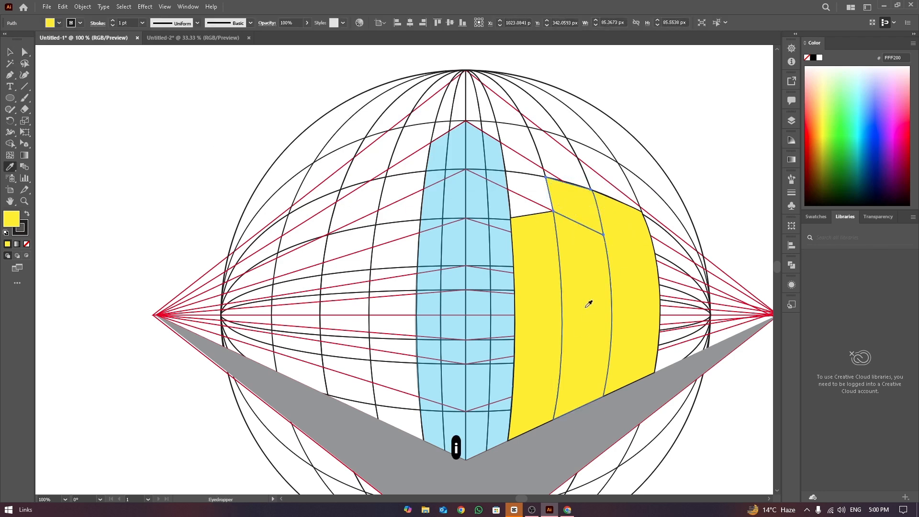
left_click(306, 403)
left_click(9, 52)
left_click(680, 309)
Step: Apply the small face's grey appearance to the narrow yellow panel beside the blue building with the Eyedropper
left_click(625, 289)
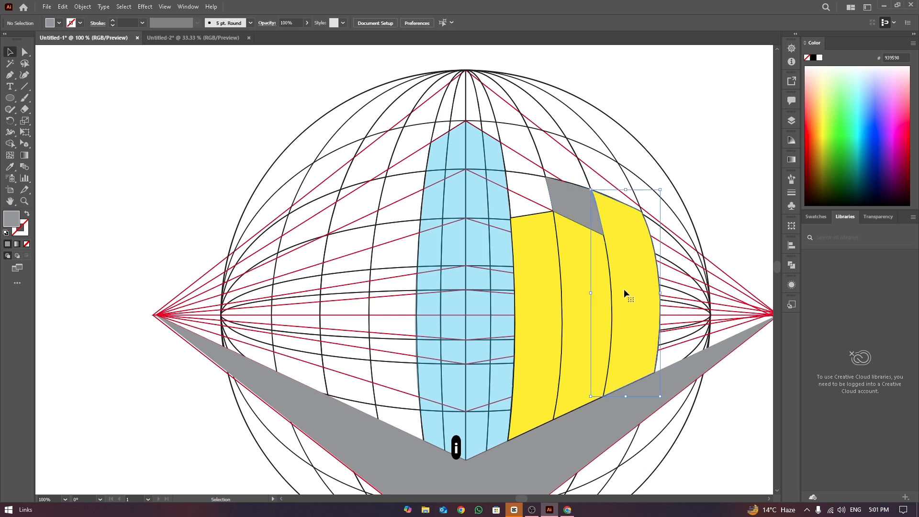
left_click(546, 403)
key("i")
left_click(583, 209)
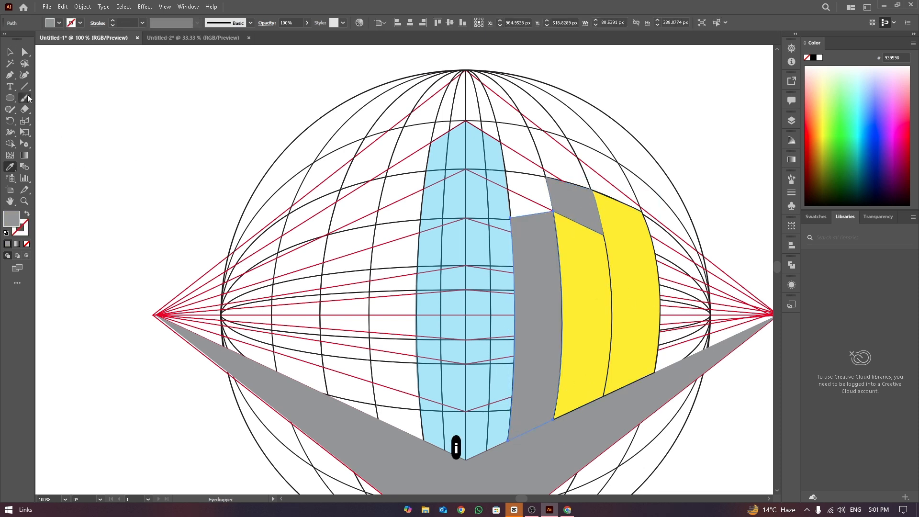
left_click(9, 52)
left_click(737, 431)
Step: Change the fill of the small four-sided face and the narrow side panel to a darker grey swatch
left_click(577, 210)
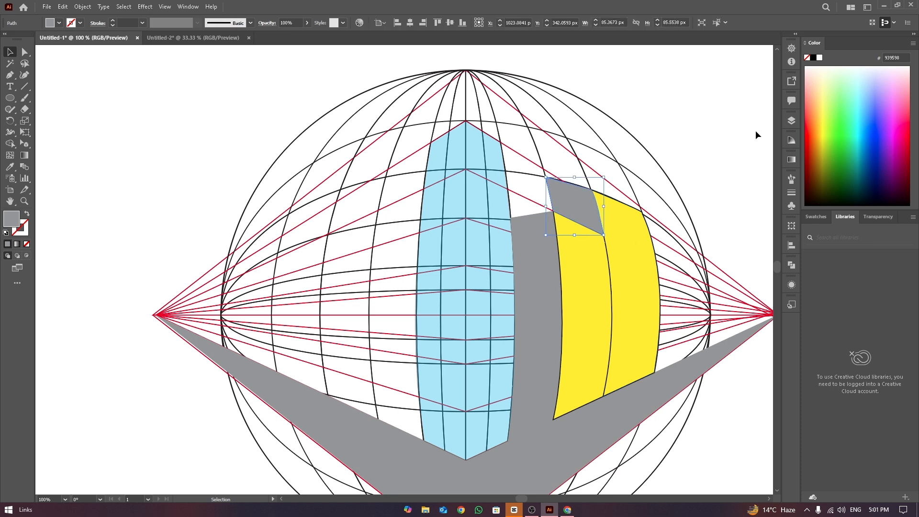
left_click(59, 23)
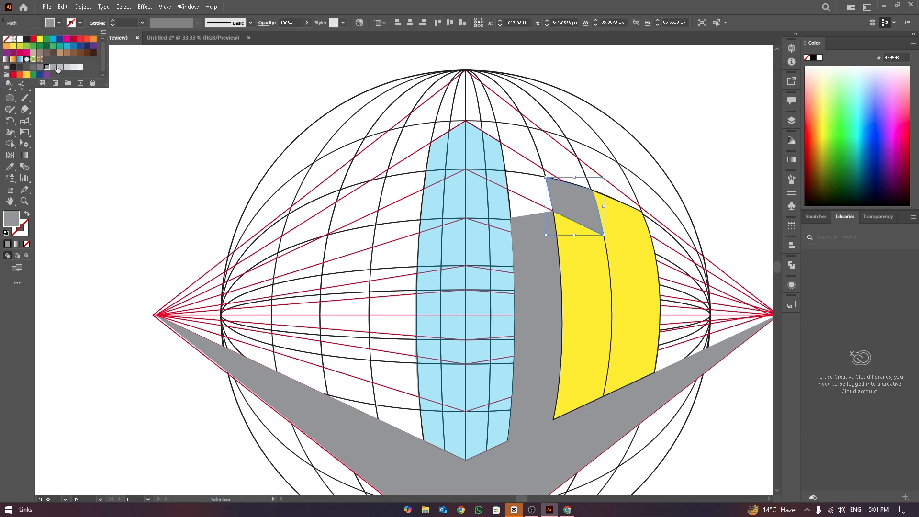
left_click(27, 67)
left_click(541, 300)
left_click(59, 22)
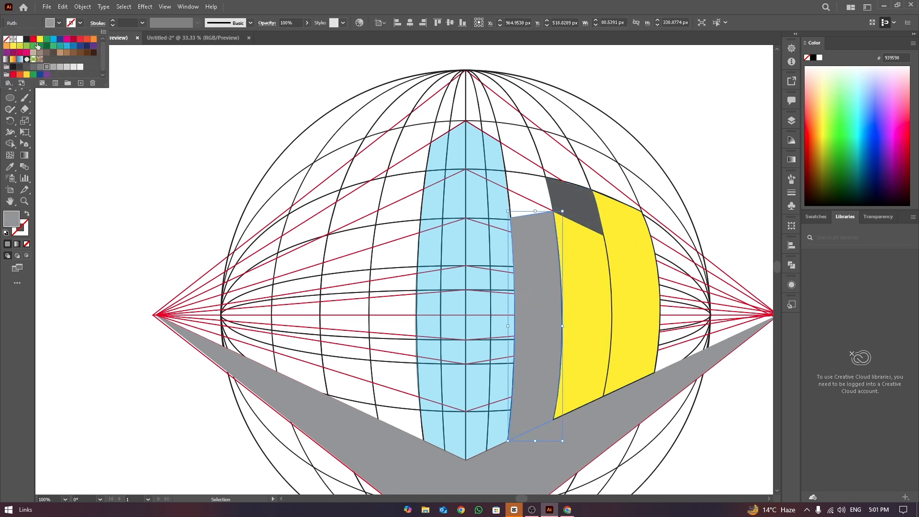
left_click(27, 67)
left_click(685, 111)
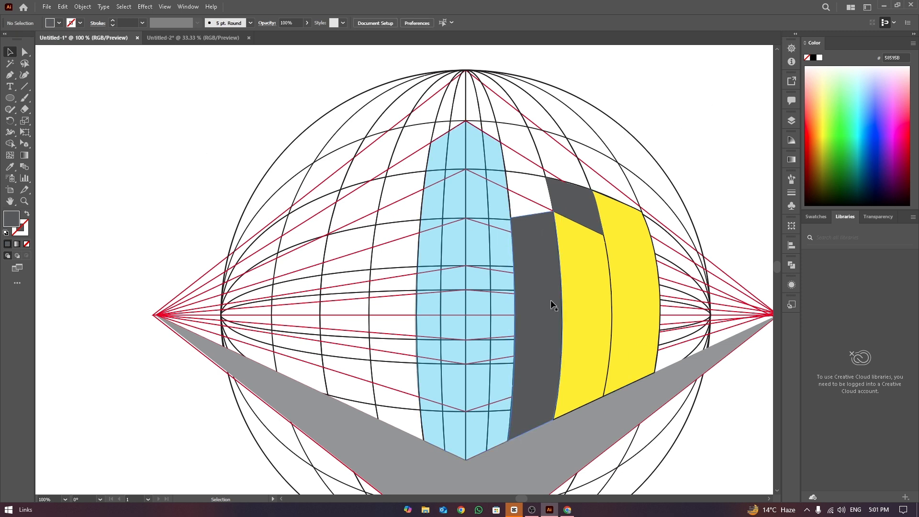
Step: Widen the blue building to the right to about 169 px and bring it to the front
left_click(510, 207)
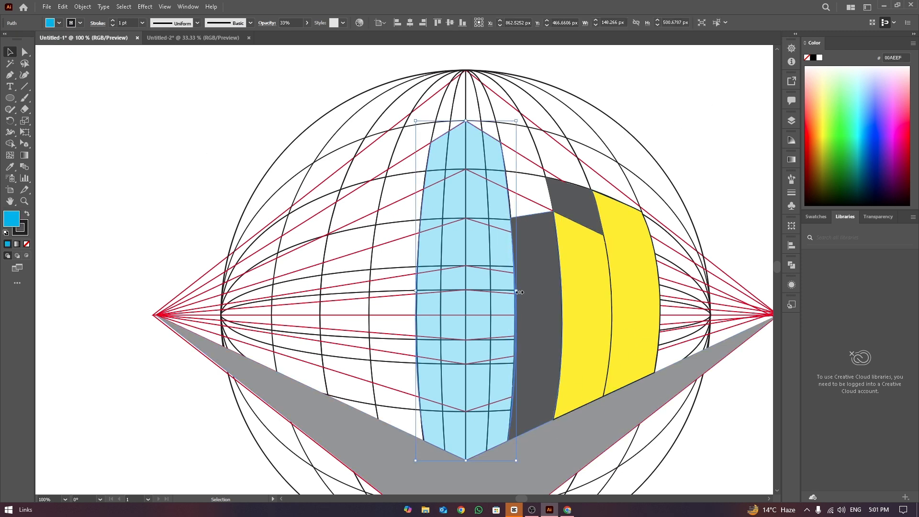
left_click_drag(514, 297, 530, 293)
right_click(476, 145)
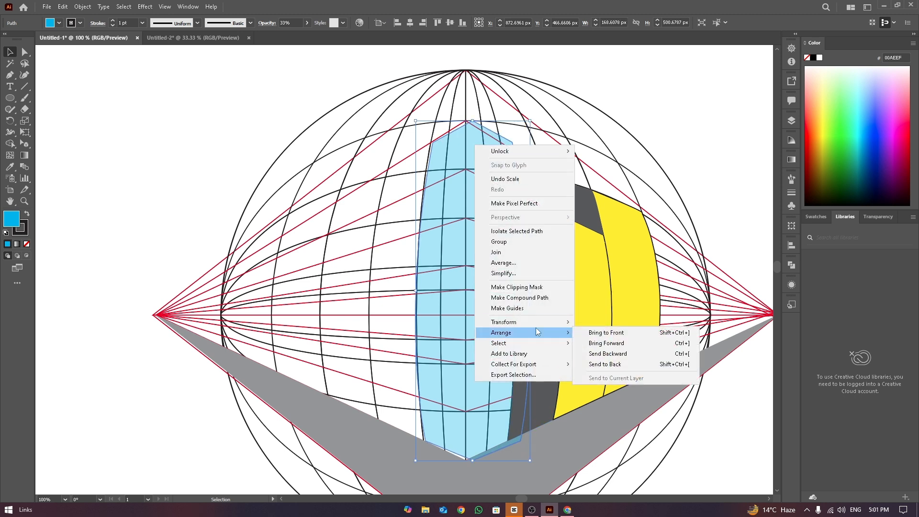
left_click(618, 330)
left_click(621, 93)
Step: Raise the blue building's opacity to 100%
left_click(498, 152)
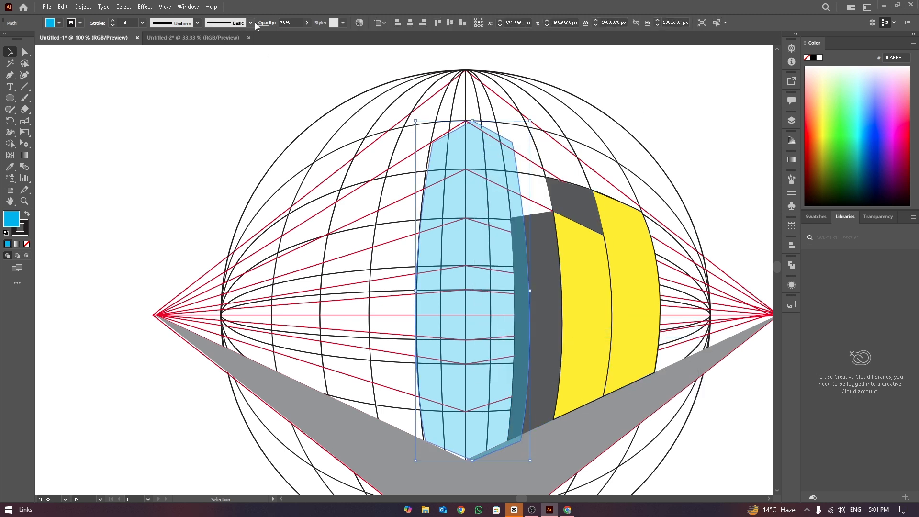
left_click_drag(292, 44, 401, 93)
left_click(401, 93)
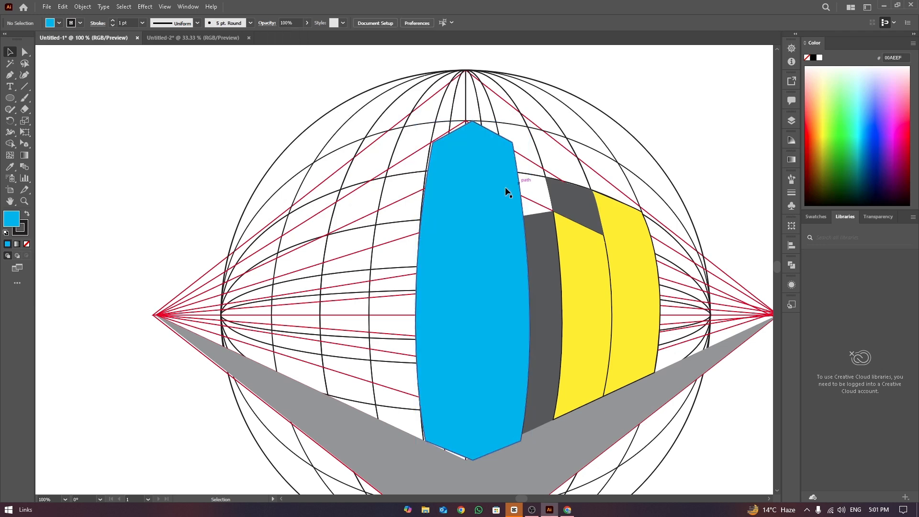
Step: Shift the blue building slightly left and nudge it down a little toward the grey road
left_click_drag(489, 187, 486, 187)
left_click(650, 103)
left_click(499, 328)
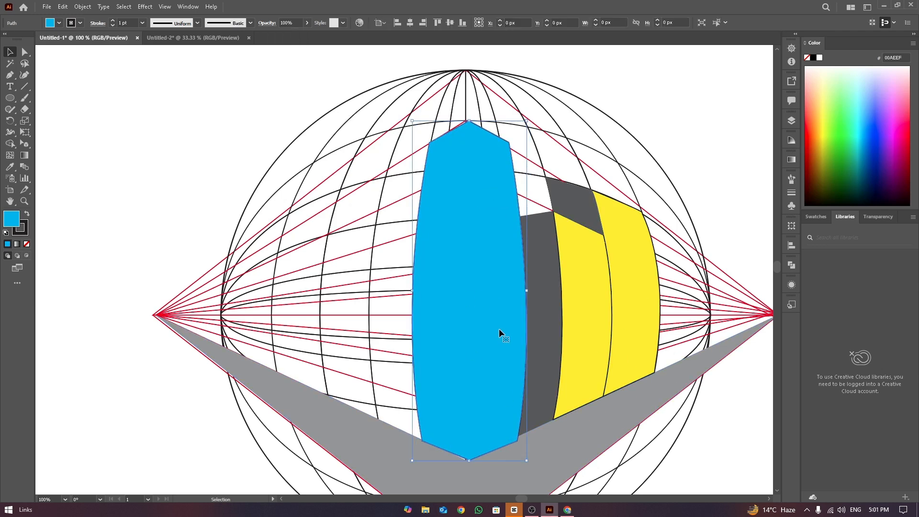
key("Up")
key("Up")
key("Down")
key("Down")
key("Down")
key("Down")
key("Down")
left_click(545, 280)
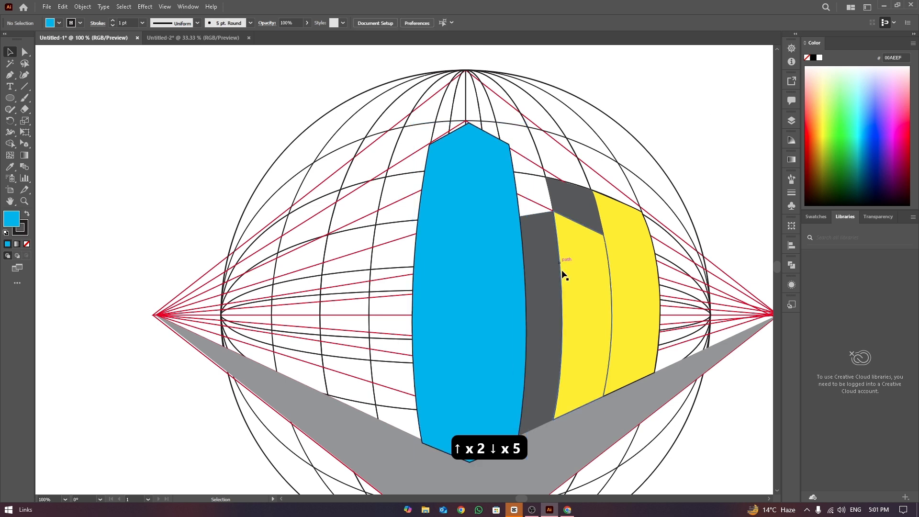
Step: Draw a tall yellow building with curved sides left of the blue one, using the yellow panels' appearance and resting on the road
left_click(637, 239)
left_click(696, 144)
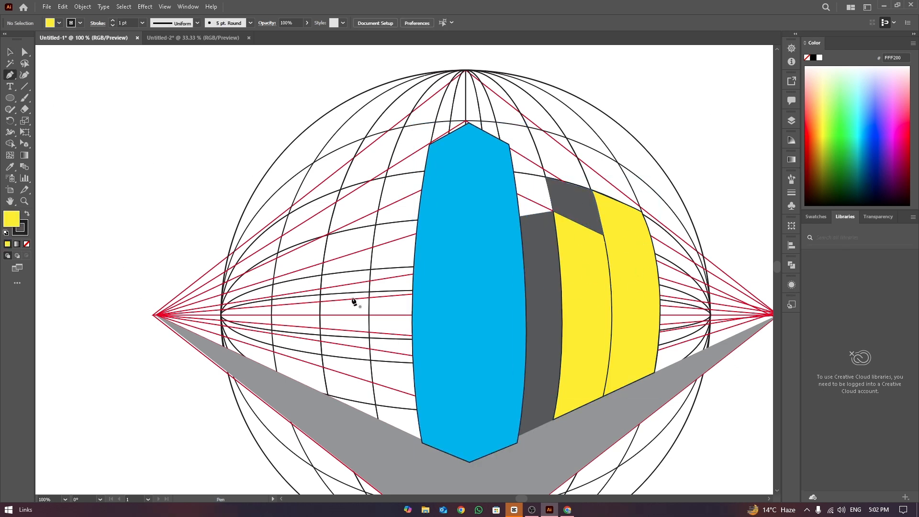
left_click(421, 124)
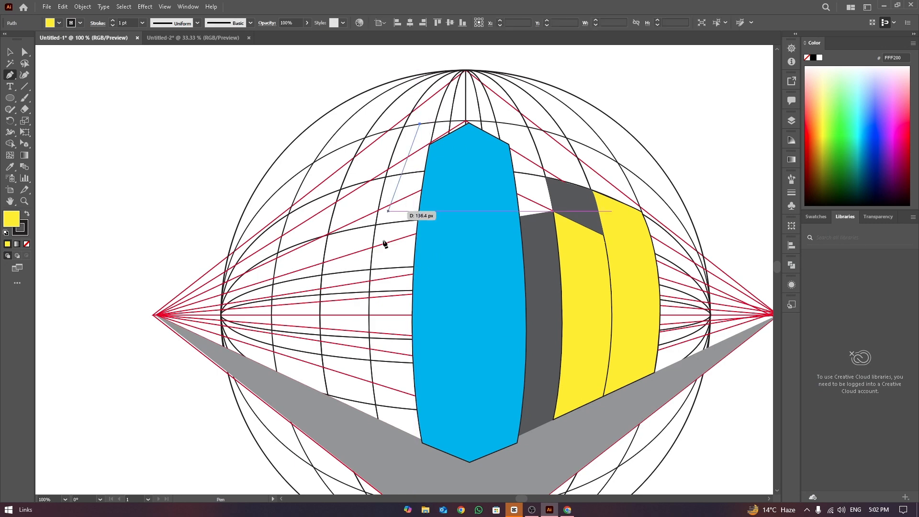
left_click_drag(402, 431, 425, 504)
left_click_drag(778, 271, 777, 268)
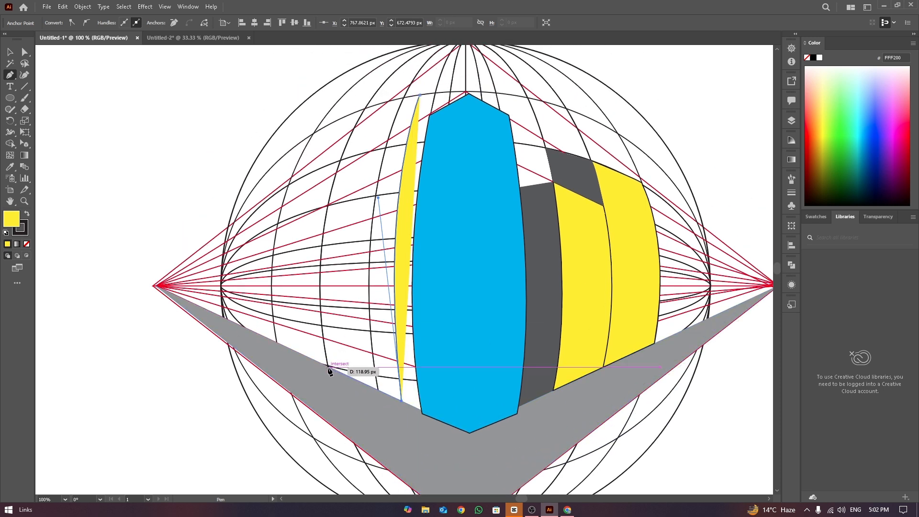
left_click(329, 366)
left_click_drag(365, 111, 438, 77)
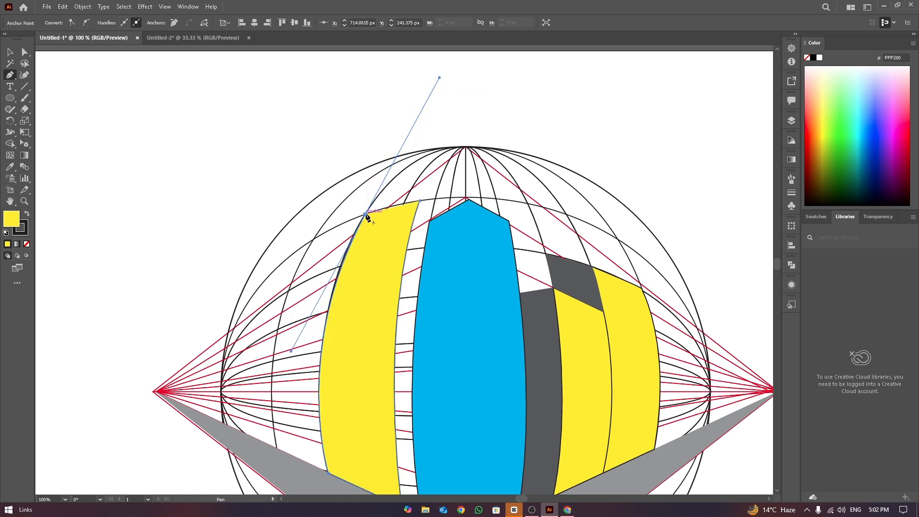
left_click(420, 201)
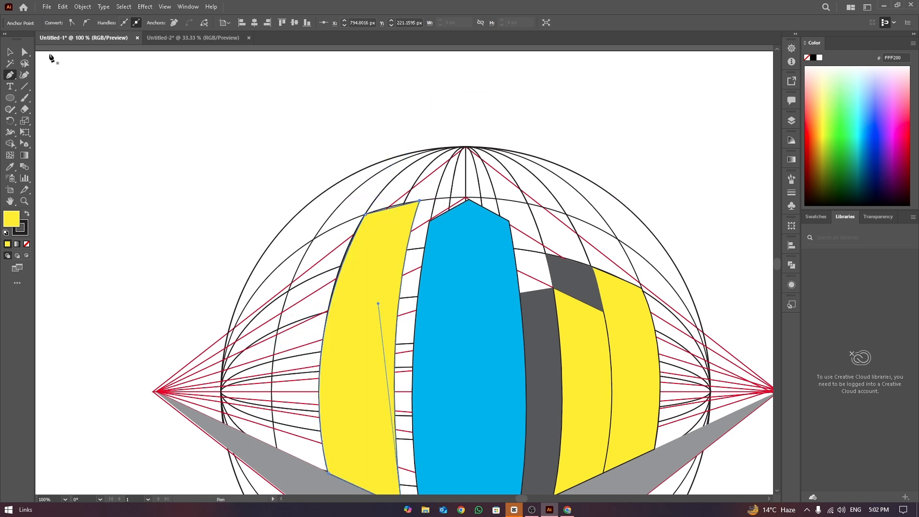
left_click(9, 53)
key("ctrl+shift+a")
Step: Draw a narrow side face between the tall yellow building and the central blue one, curving its left edge along the yellow building
left_click(9, 74)
left_click(420, 201)
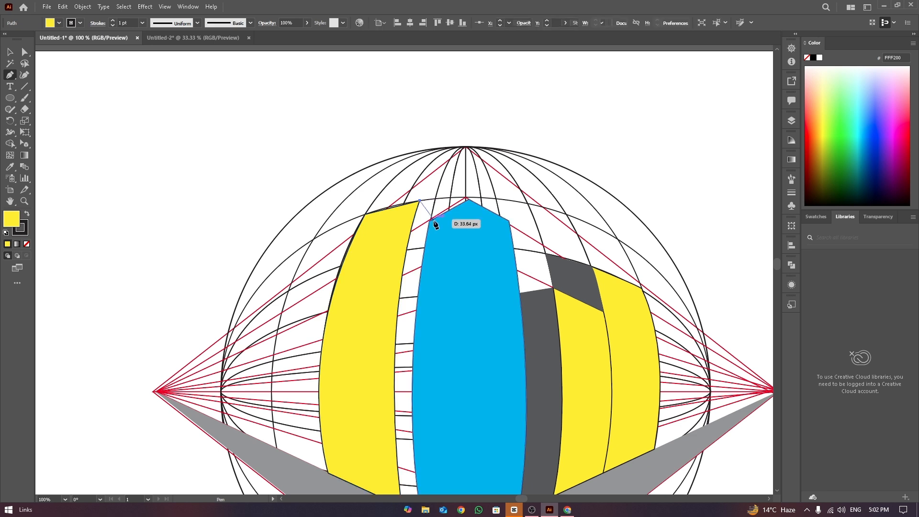
left_click(430, 221)
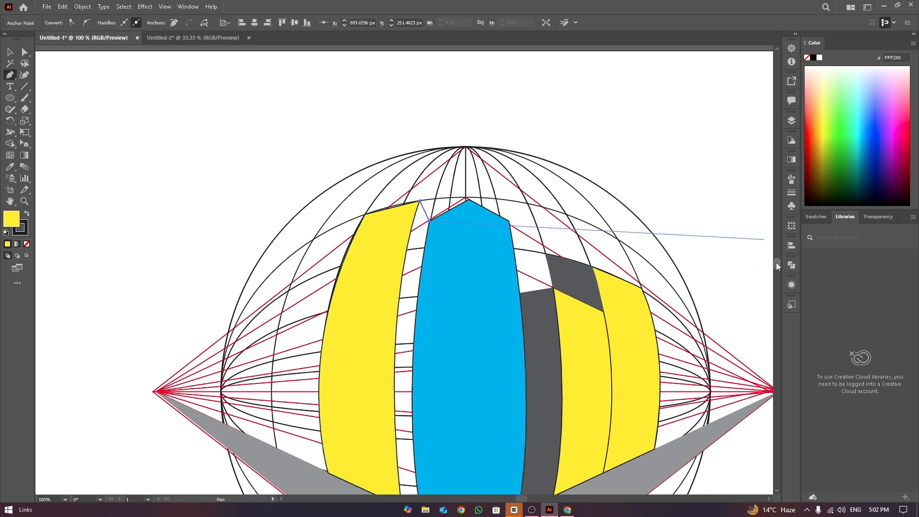
scroll(777, 262, "down", 3)
left_click(431, 459)
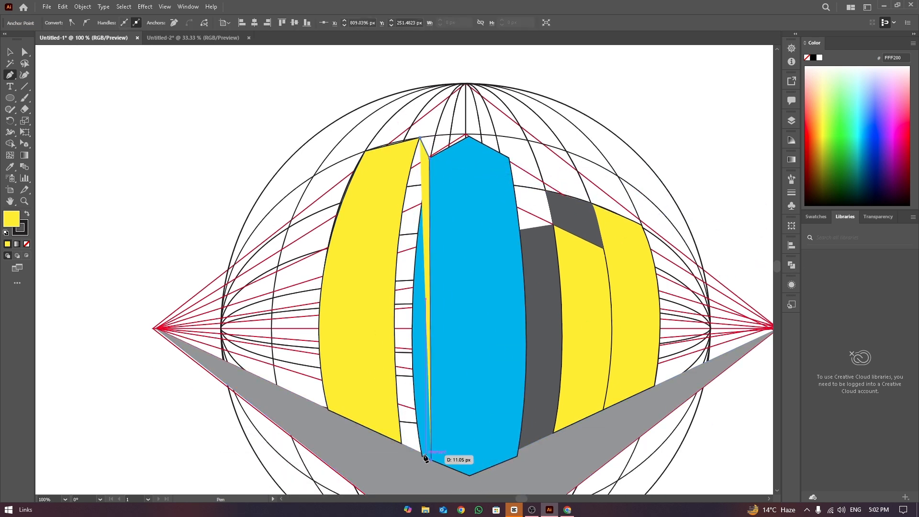
left_click(401, 443)
left_click(420, 139)
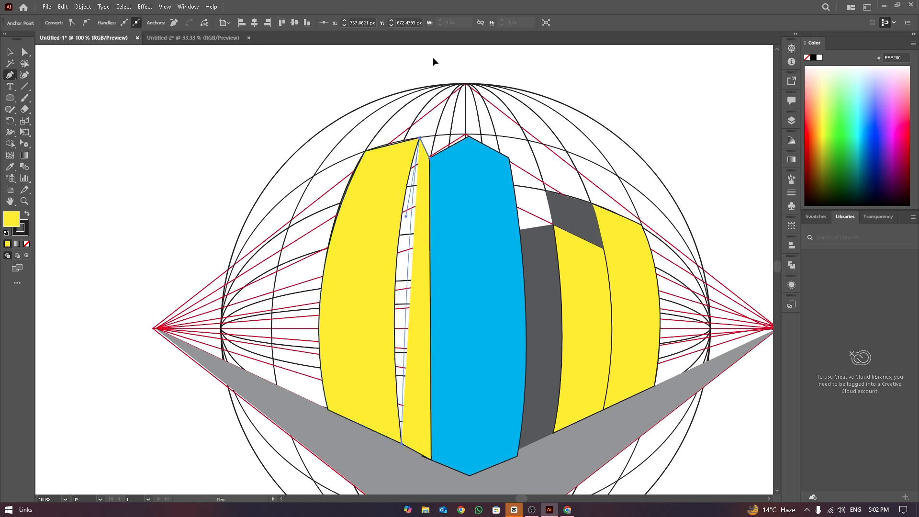
scroll(478, 48, "up", 8)
left_click_drag(478, 45, 460, 238)
left_click_drag(775, 260, 775, 268)
left_click(10, 52)
left_click(306, 162)
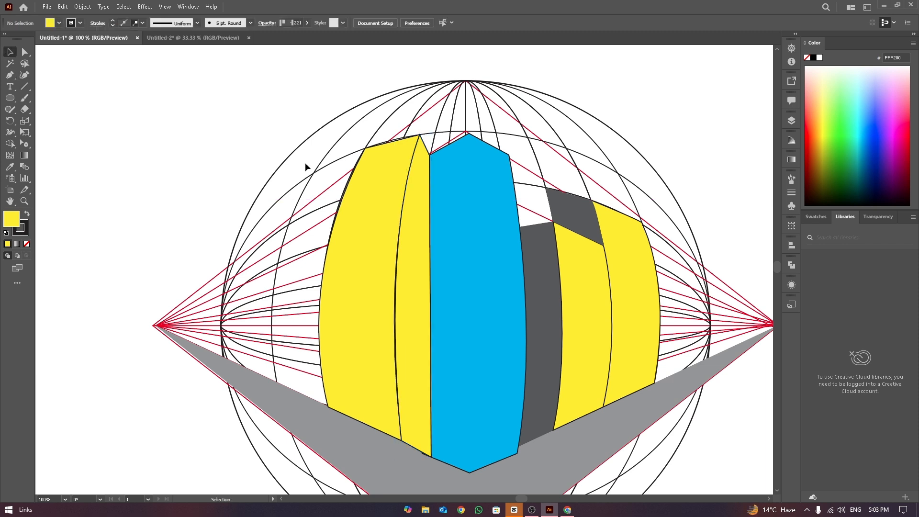
Step: Give the new side face the dark grey appearance of the right-hand building's side and send it to the back
left_click(416, 231)
key("i")
left_click(547, 248)
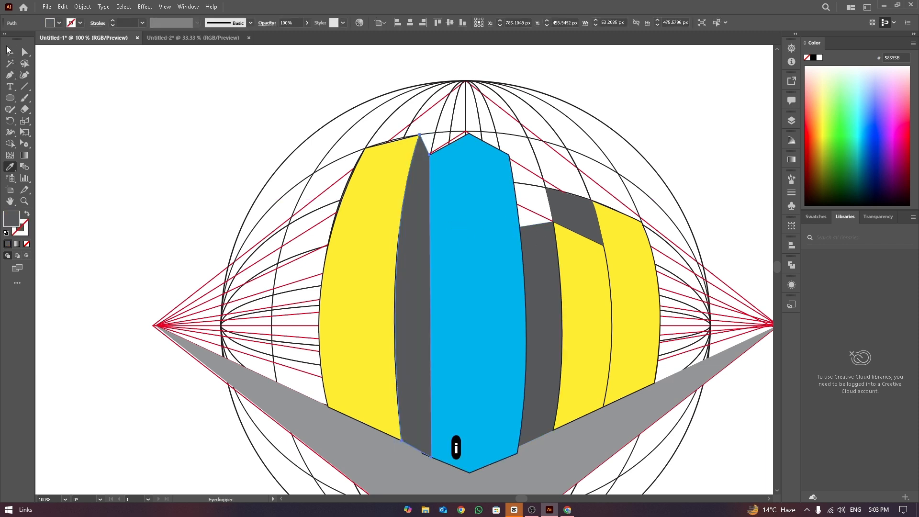
left_click(10, 52)
left_click(211, 144)
right_click(422, 262)
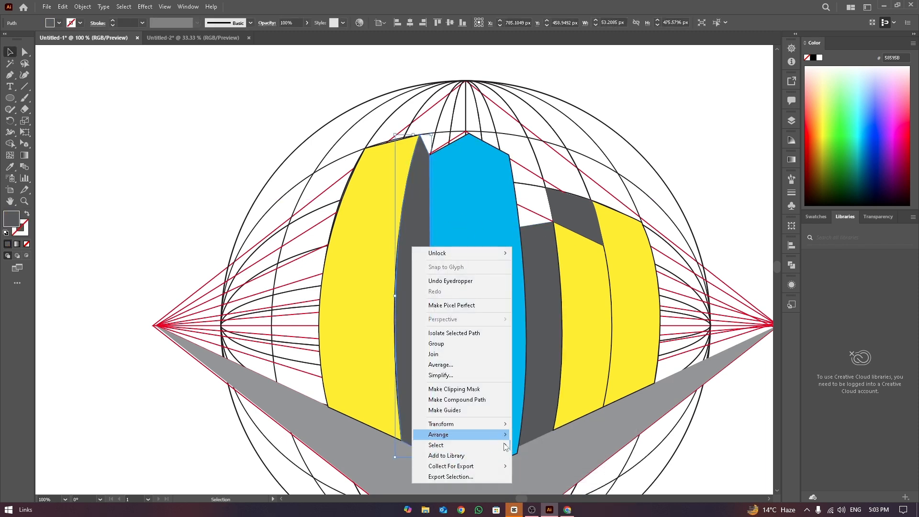
mouse_move(498, 442)
left_click(546, 466)
left_click(706, 96)
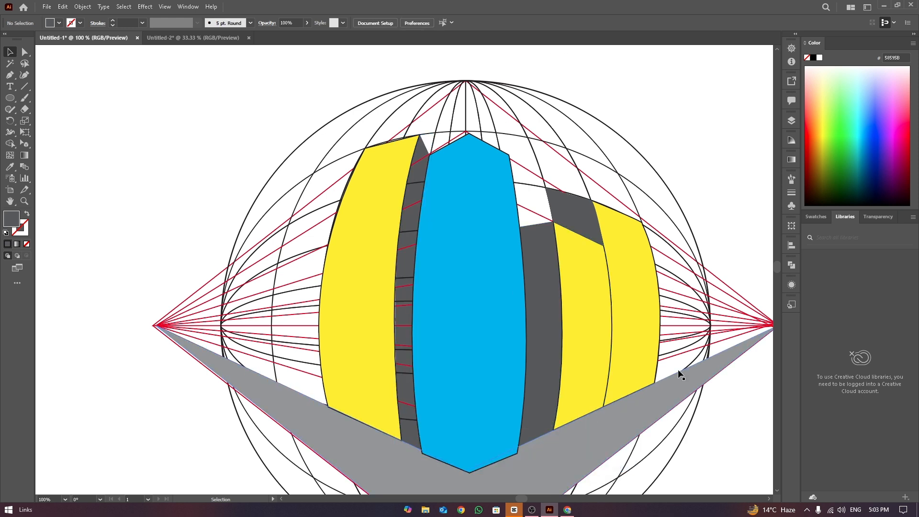
Step: Adjust the curve handle at the tall left yellow building's upper-left corner so its outer edge follows the grid line
left_click(355, 201)
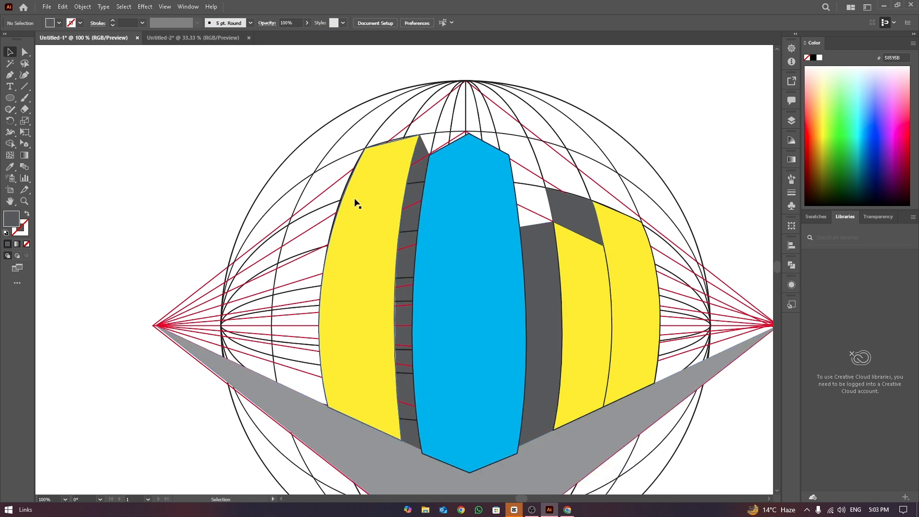
left_click(25, 52)
left_click(294, 280)
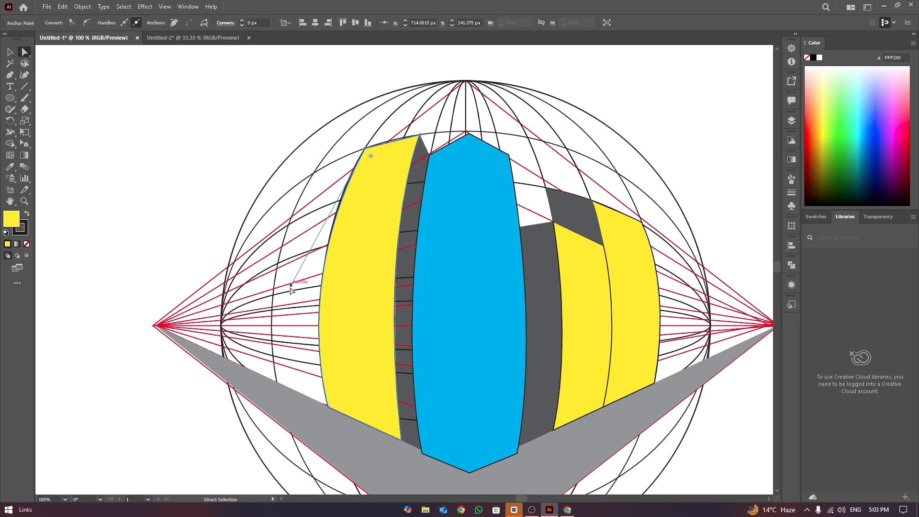
left_click(356, 172)
left_click(365, 148)
left_click_drag(287, 289, 292, 271)
left_click(108, 111)
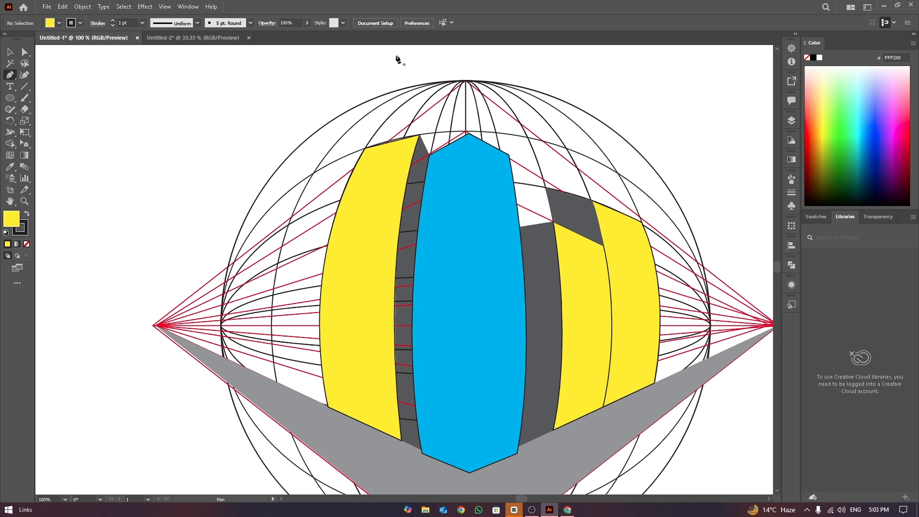
Step: Pick up the central blue building's fill and stroke for a new Pen tool shape
left_click(10, 52)
scroll(778, 264, "down", 1)
left_click(493, 275)
left_click(265, 100)
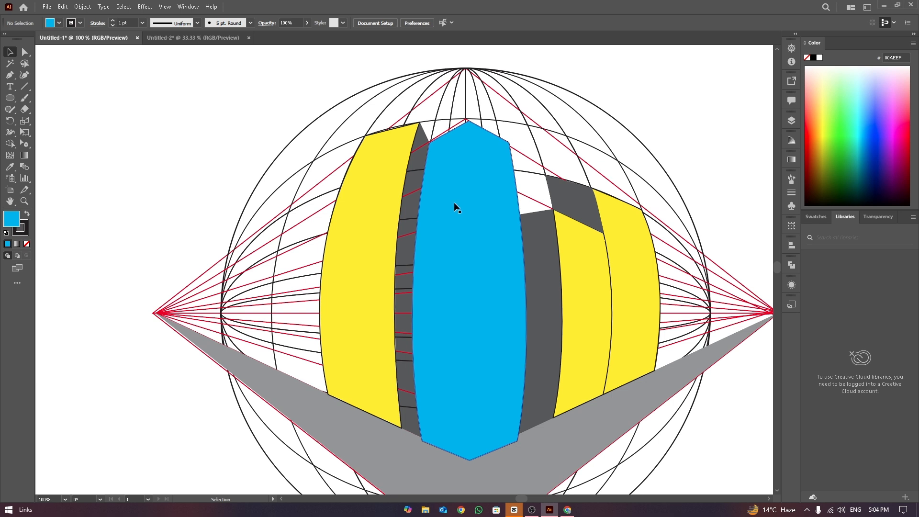
scroll(454, 204, "down", 3)
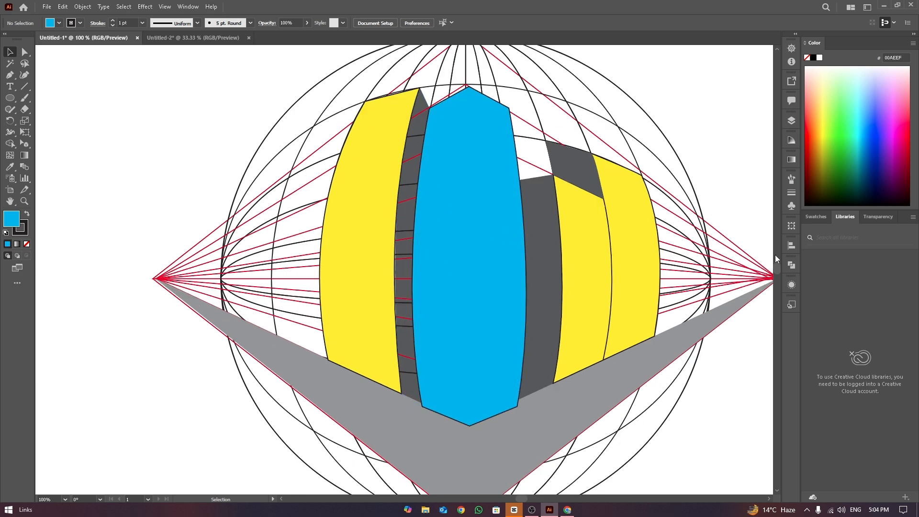
left_click_drag(776, 266, 776, 267)
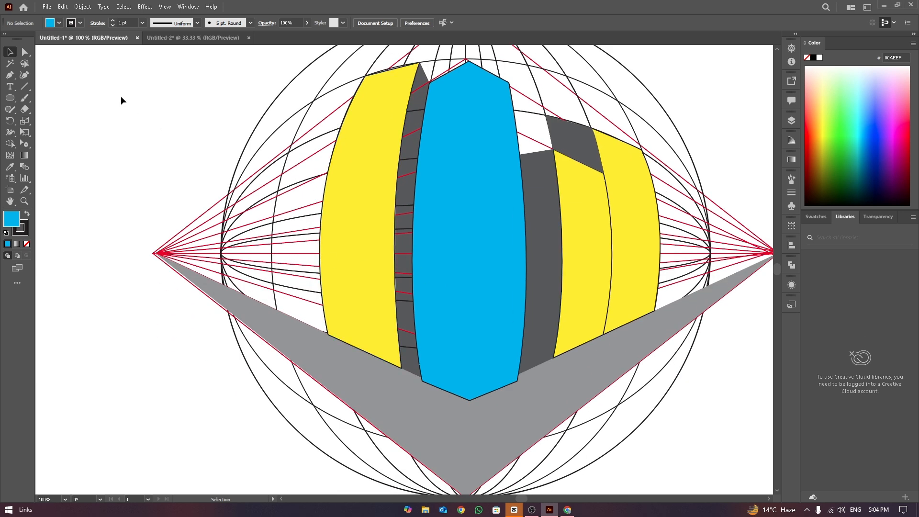
key("p")
left_click_drag(332, 151, 325, 139)
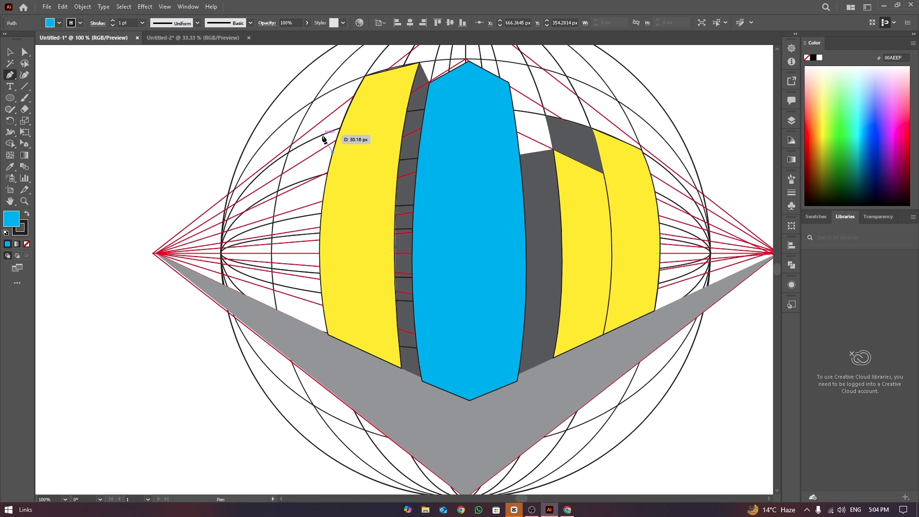
left_click_drag(324, 139, 327, 138)
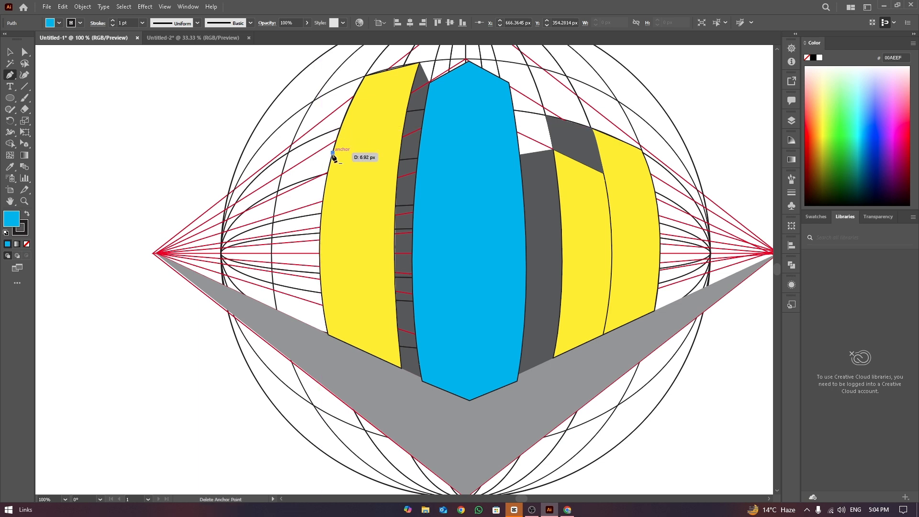
key("ctrl+z")
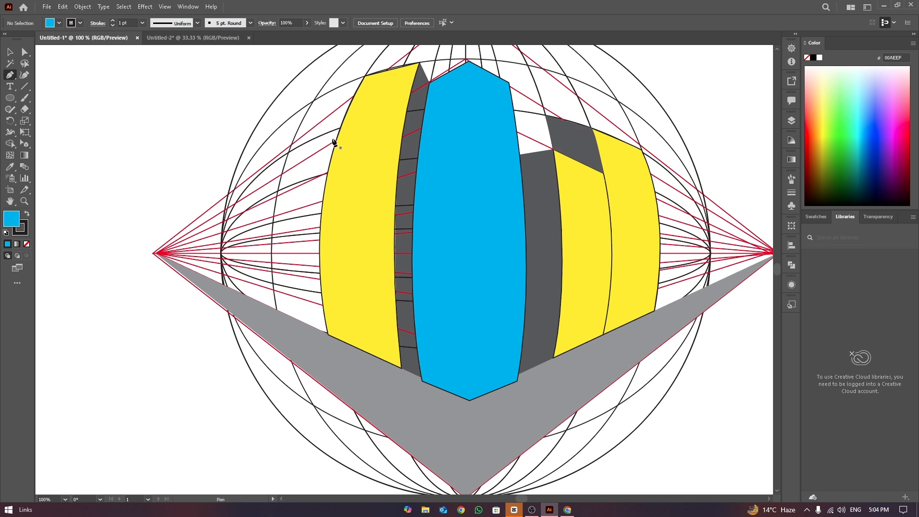
Step: Outline a shorter blue building left of the tall yellow one, with a pointed roof, a curved outer side and a base along the road
left_click_drag(319, 123, 281, 138)
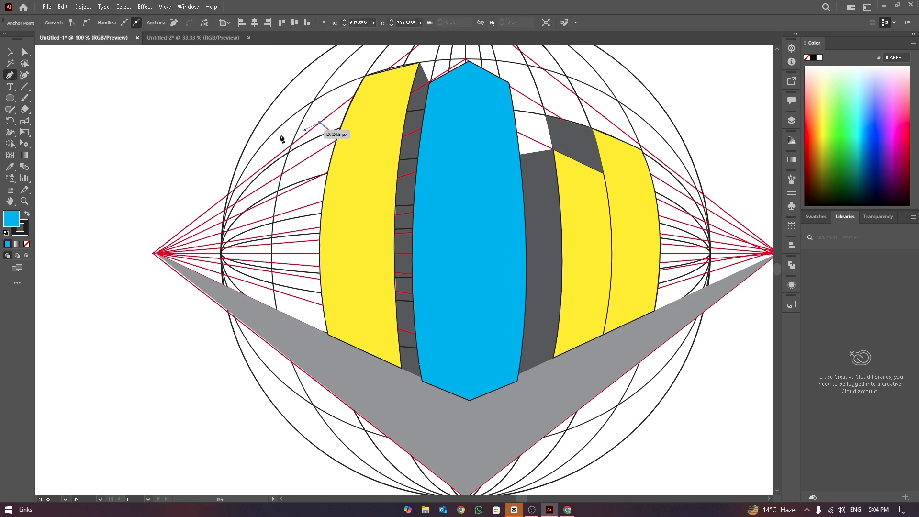
left_click(291, 144)
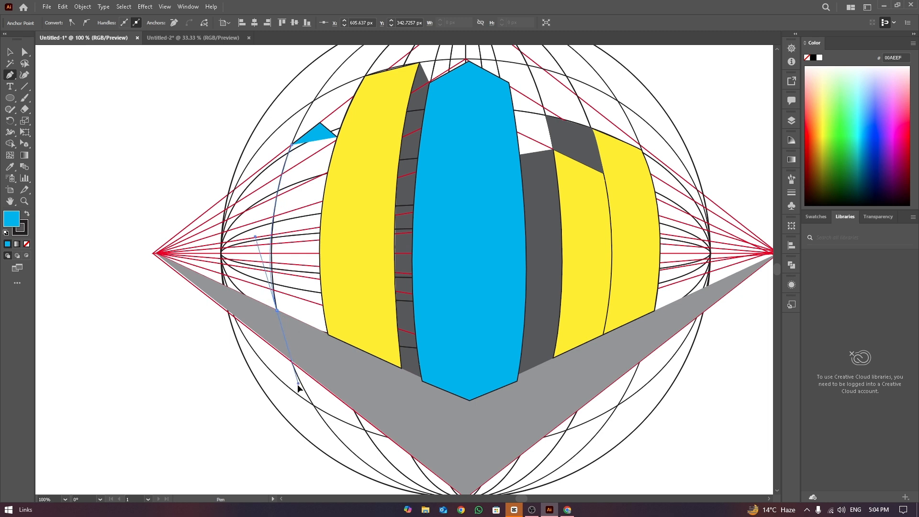
left_click_drag(298, 399, 295, 401)
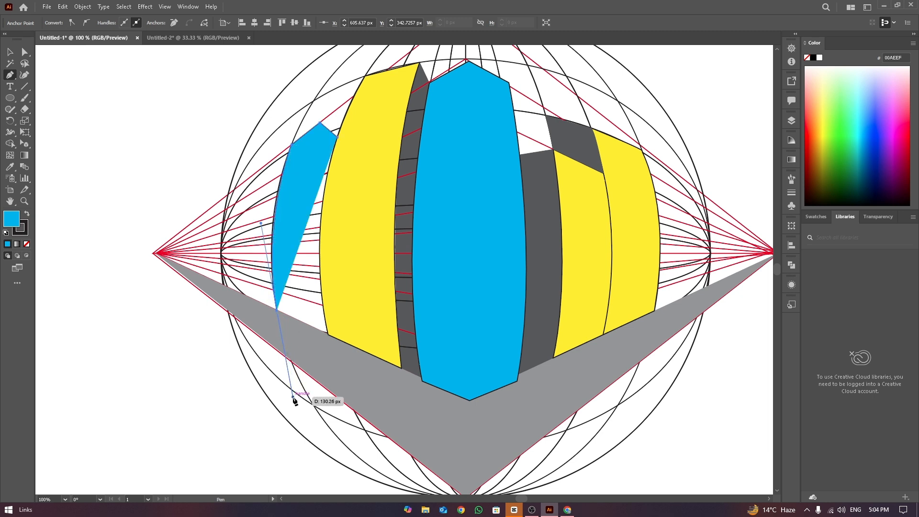
left_click(329, 333)
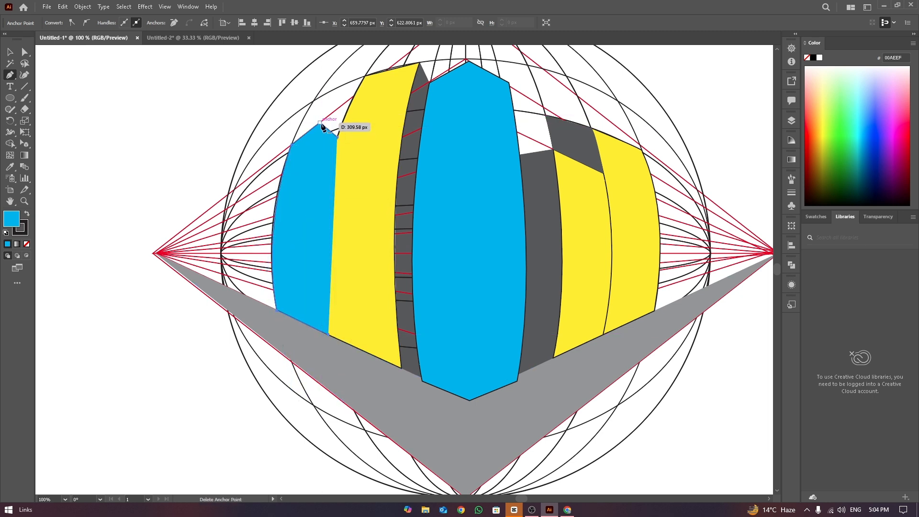
left_click_drag(317, 139, 333, 92)
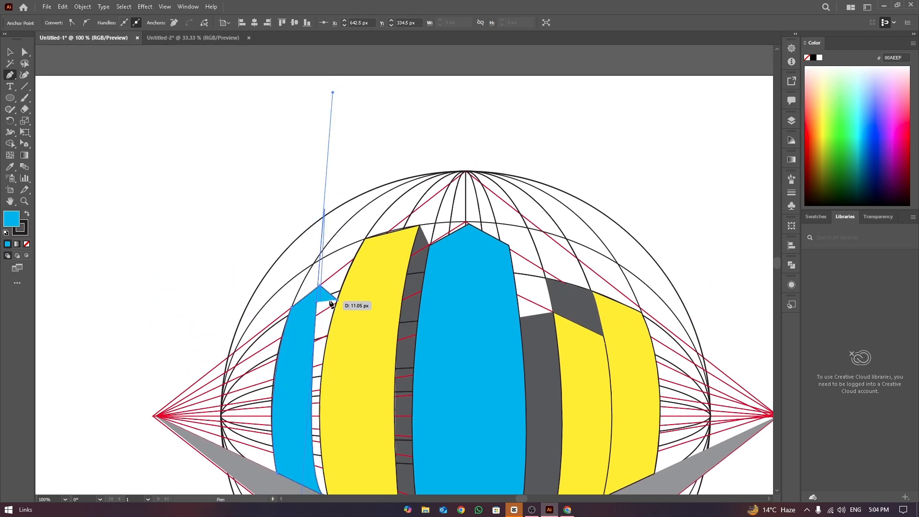
key("ctrl+z")
key("ctrl+z")
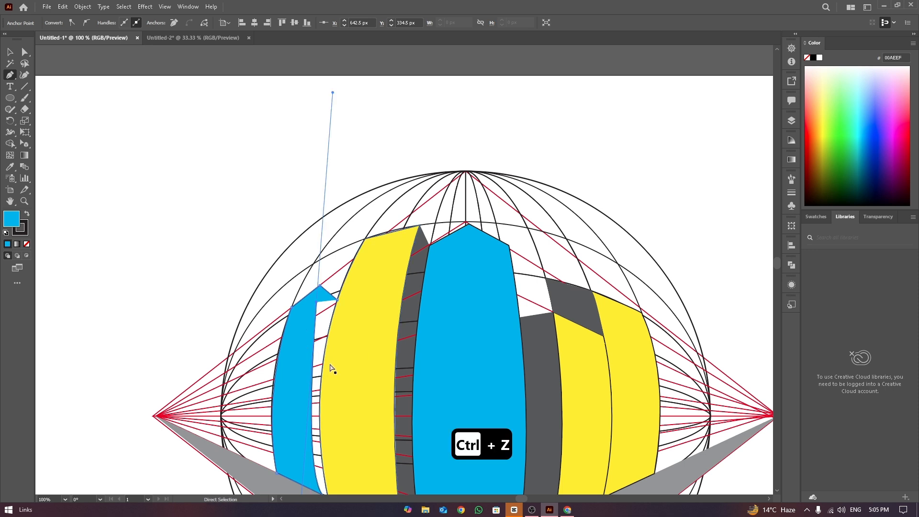
Step: Try to close the short left blue building with a curved inner edge rising from the road to its roof peak
scroll(777, 273, "down", 4)
left_click_drag(321, 124, 342, 72)
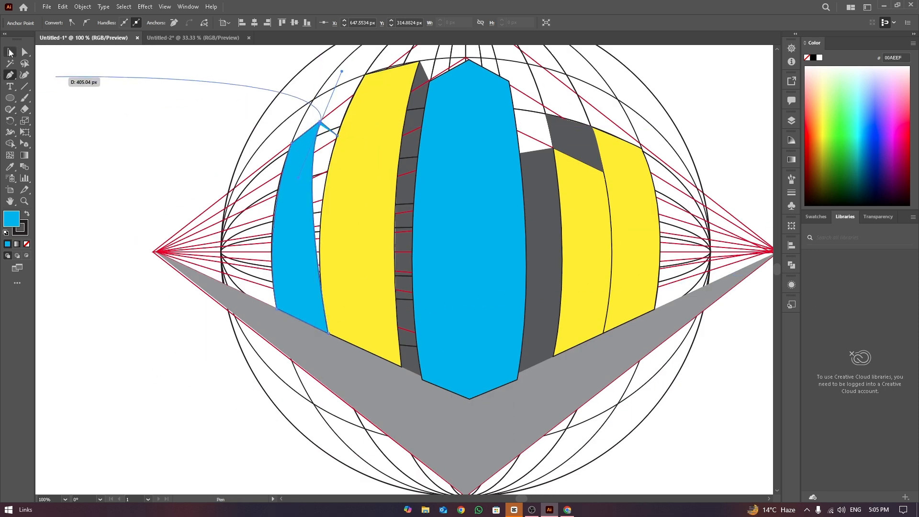
left_click(10, 52)
left_click(267, 102)
left_click(24, 51)
left_click_drag(320, 125, 319, 121)
left_click(243, 97)
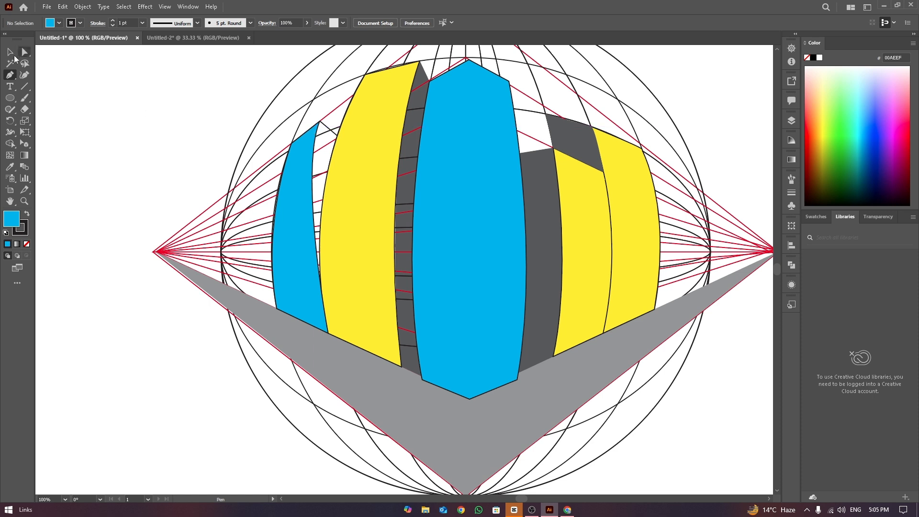
Step: Try to draw a side face from the short blue building's roof peak down the edge of the yellow building
left_click(320, 122)
left_click(337, 136)
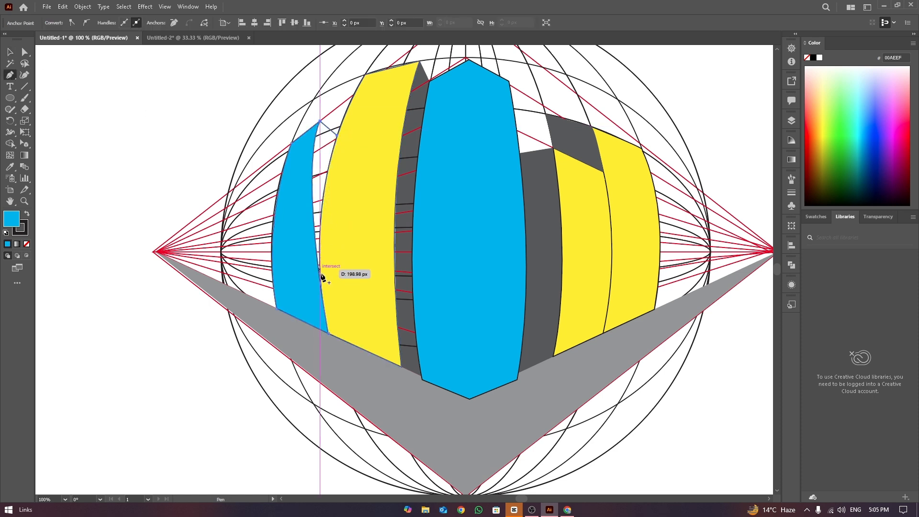
left_click(327, 291)
left_click(322, 289)
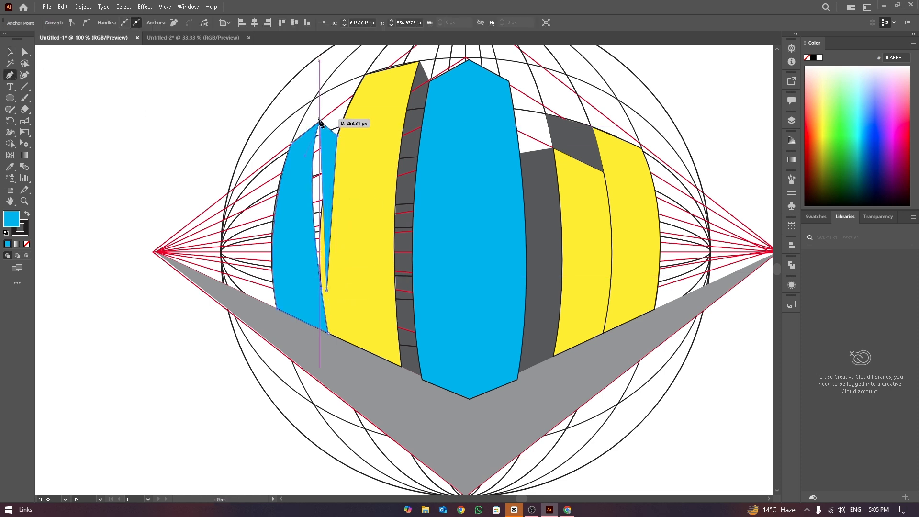
key("ctrl+z")
key("ctrl+z")
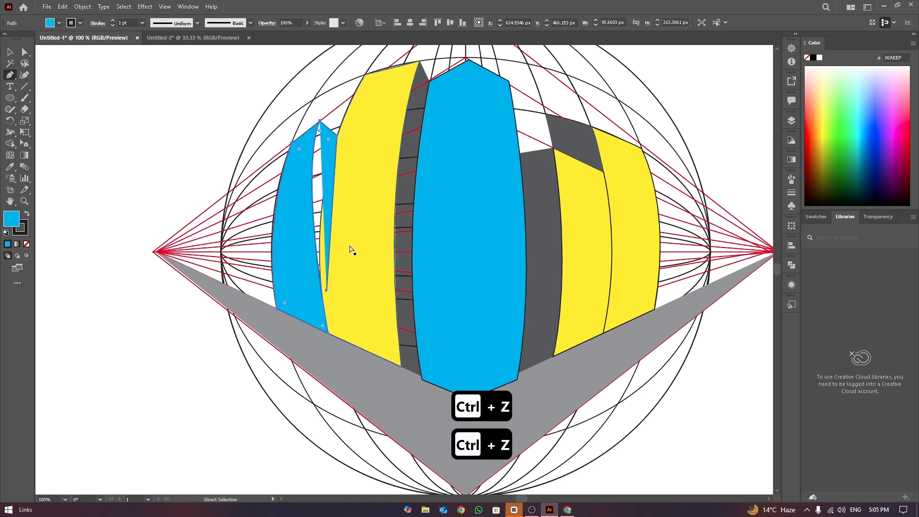
key("ctrl+z")
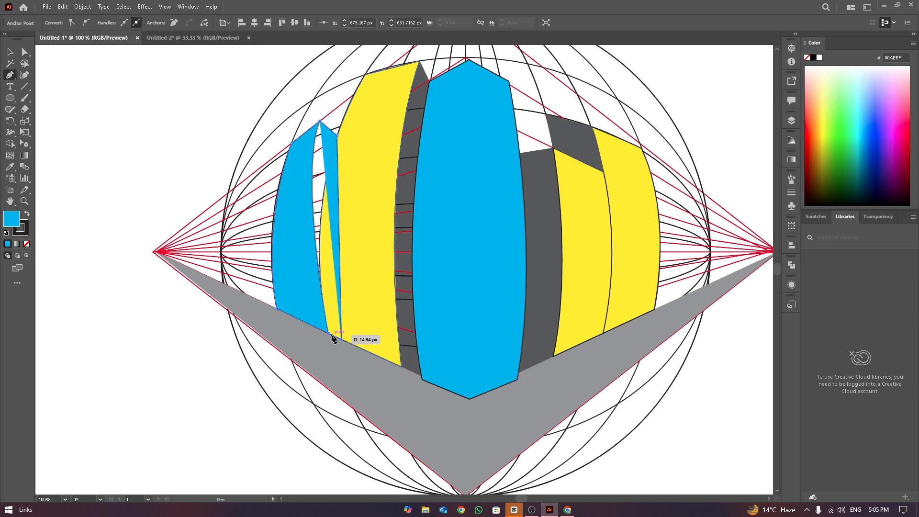
key("ctrl+z")
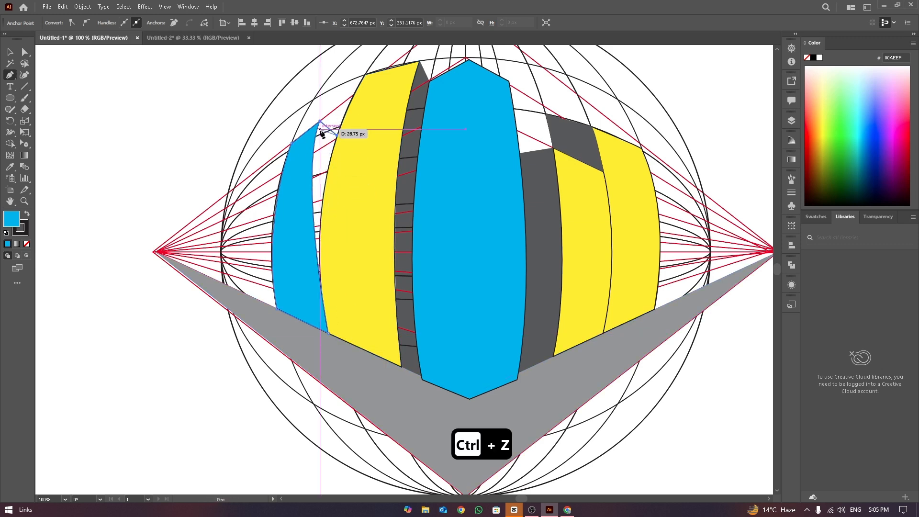
Step: Try to close the short blue building's side face with a curved edge that follows its front face
left_click(325, 301)
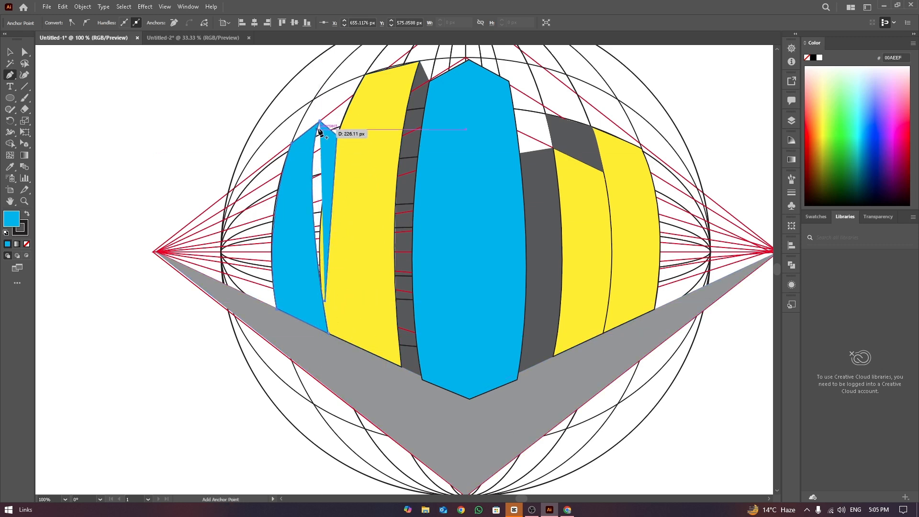
left_click_drag(337, 67, 338, 67)
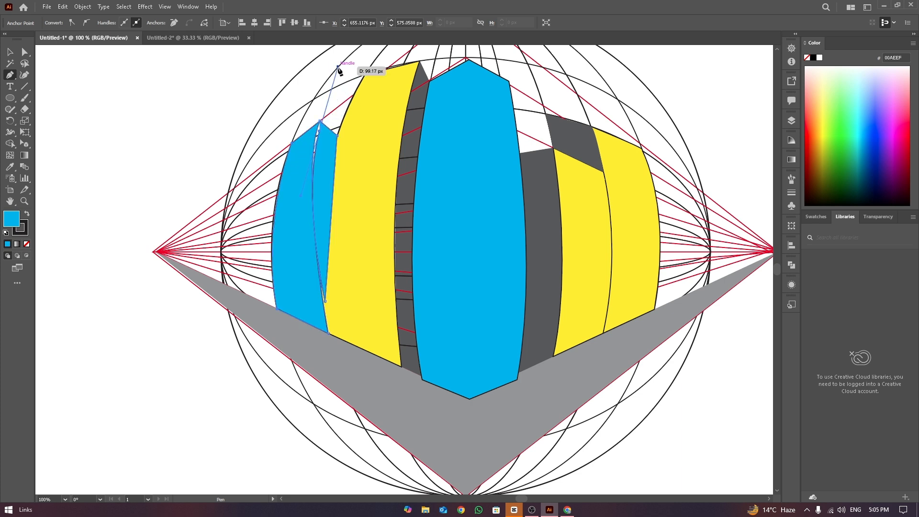
left_click(65, 105, "ctrl")
left_click_drag(317, 135, 321, 122)
left_click(195, 139, "ctrl")
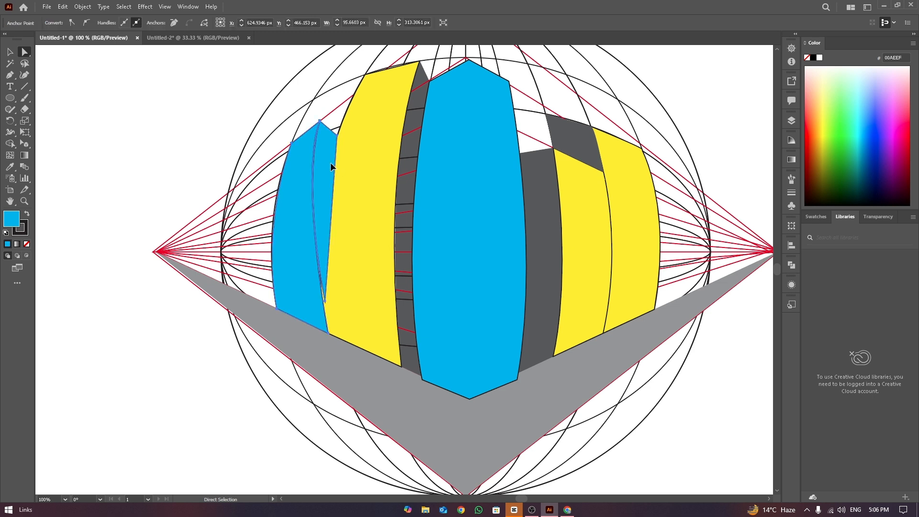
Step: Undo the short blue building's side face and curved closing edge, back to its outline ending at the road
key("ctrl+z")
key("ctrl+z")
key("ctrl+z")
key("ctrl+z")
key("ctrl+z")
key("ctrl+z")
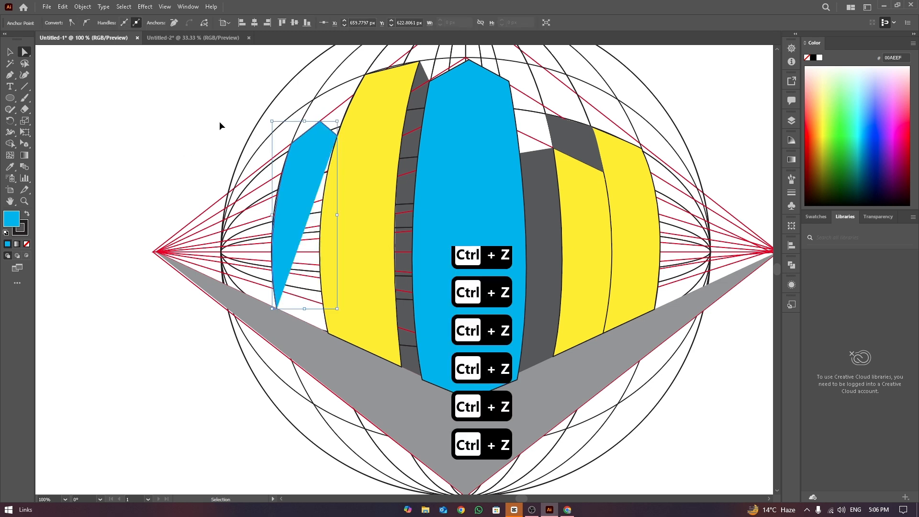
key("ctrl+shift+z")
key("v")
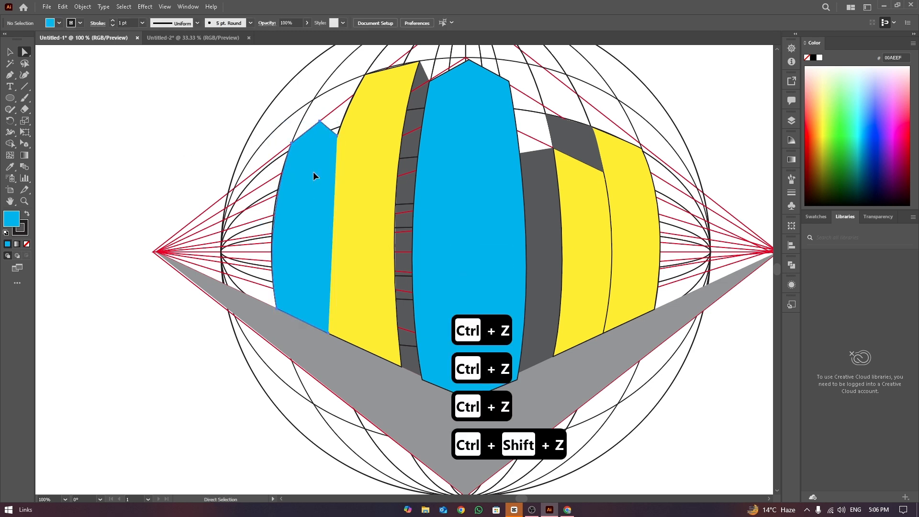
Step: Send the short blue building to the back, behind the yellow building
right_click(323, 176)
mouse_move(364, 362)
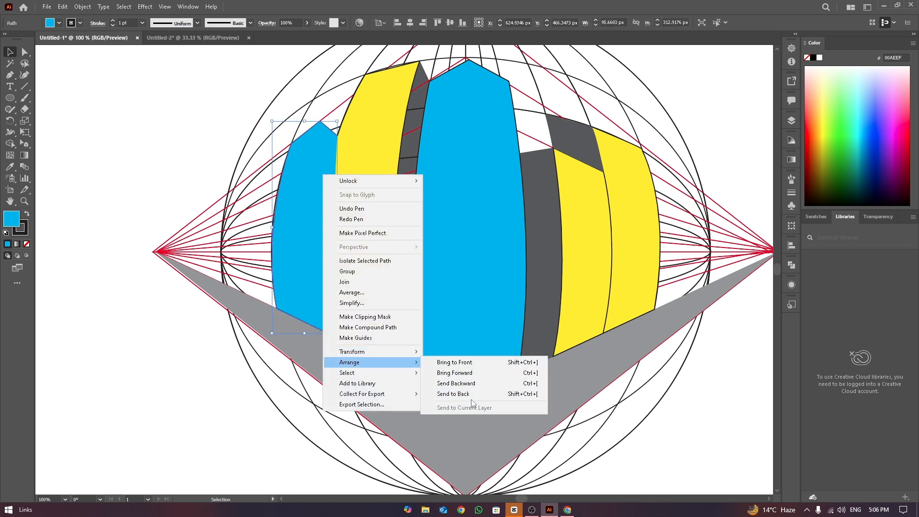
left_click(473, 404)
left_click(165, 196)
key("p")
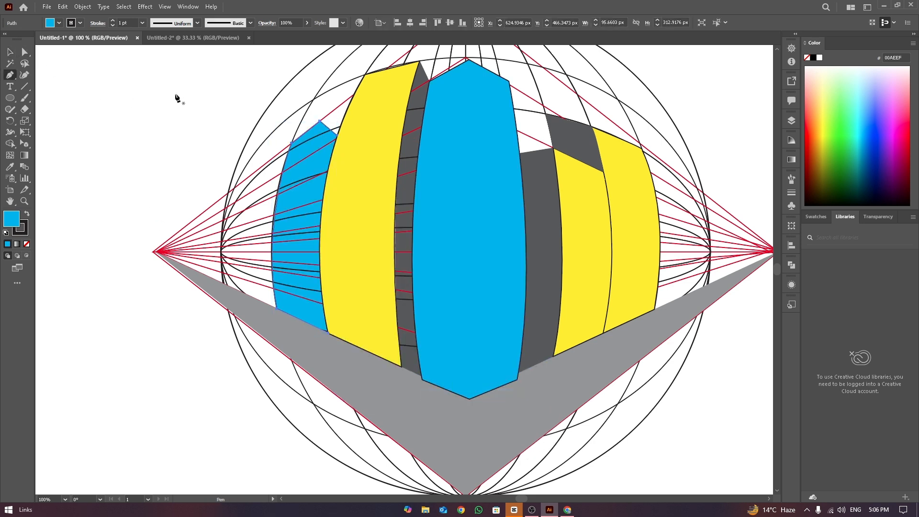
left_click_drag(176, 94, 182, 97)
key("ctrl+z")
key("ctrl+z")
key("v")
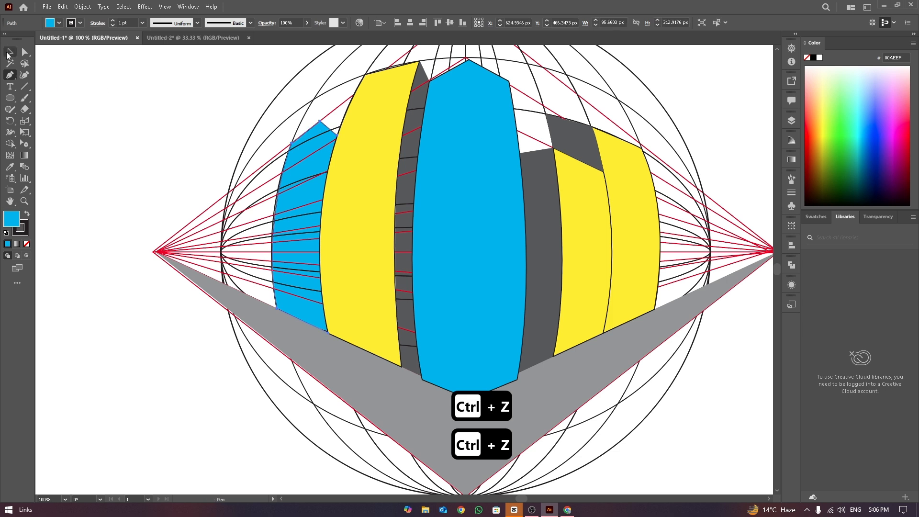
Step: Draw the short blue building's side face from its roof peak down to the road and up behind the yellow building's curved edge
left_click(319, 123)
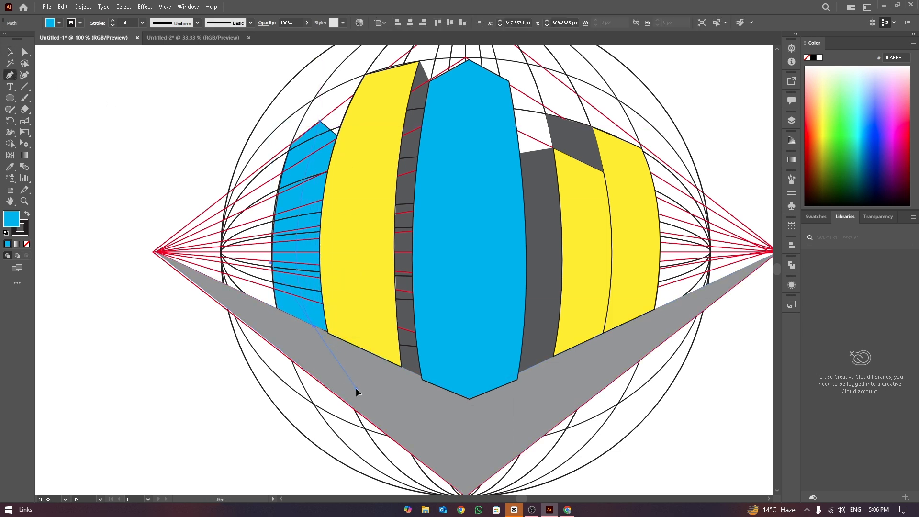
left_click(313, 326)
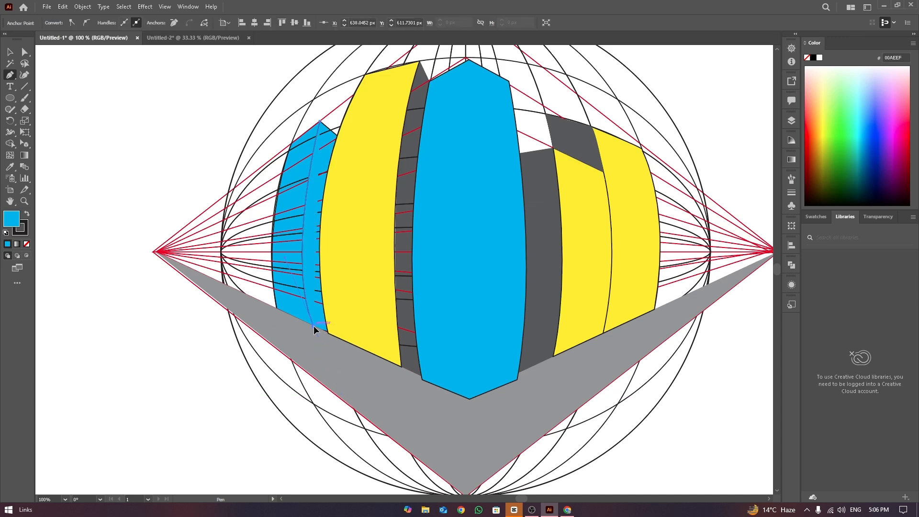
left_click(328, 332)
left_click(342, 138)
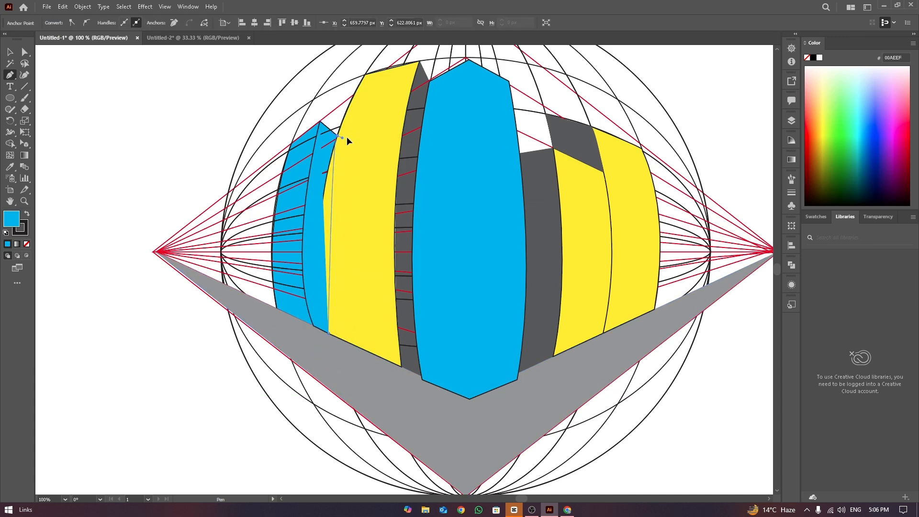
left_click(372, 65)
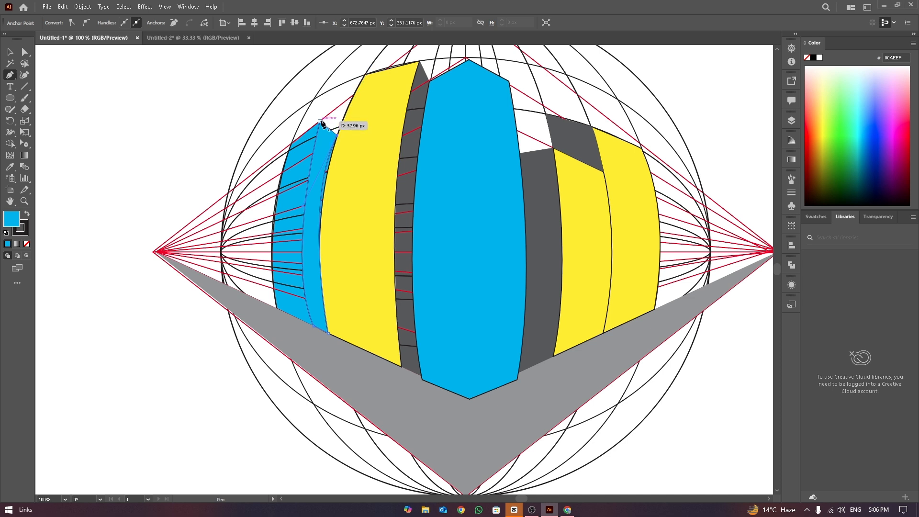
left_click(24, 52)
left_click(213, 111)
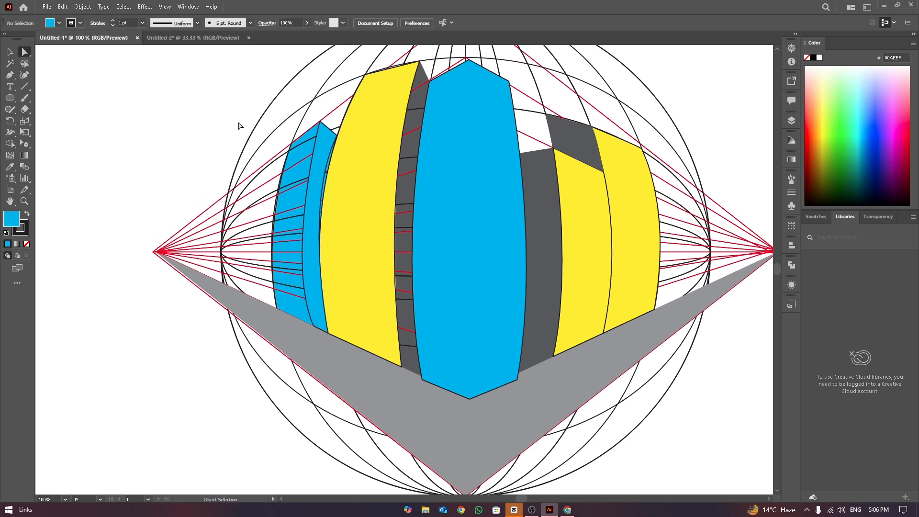
left_click(336, 136)
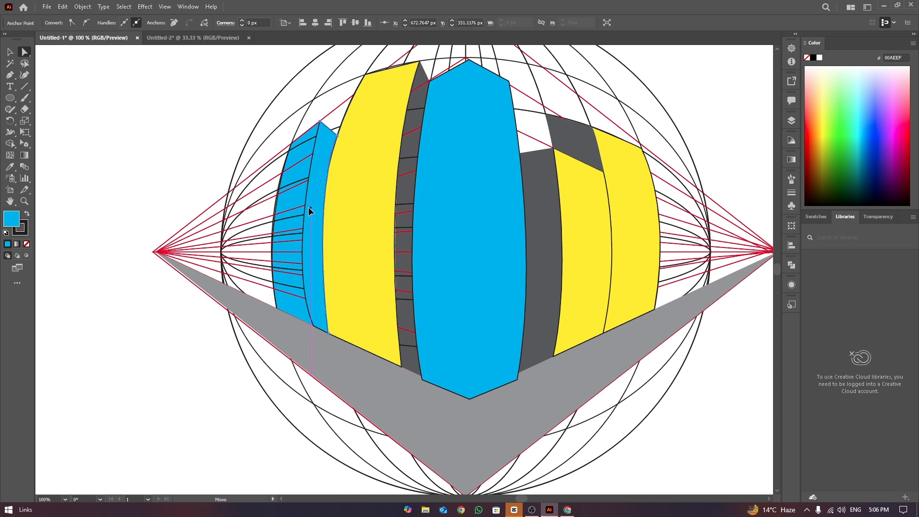
Step: Fill the short building's new side face with the dark grey sampled from the side face beside the central blue building
left_click(13, 53)
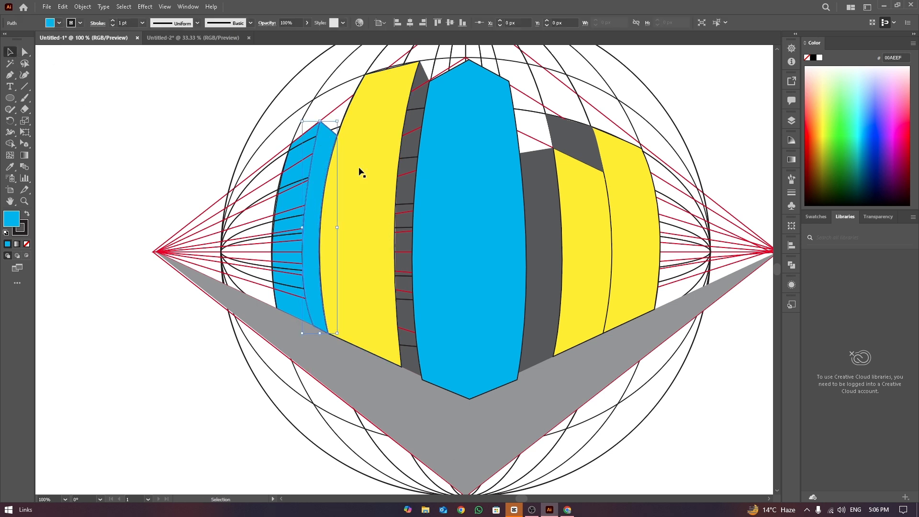
key("i")
left_click(543, 197)
left_click(10, 51)
key("ctrl+shift+a")
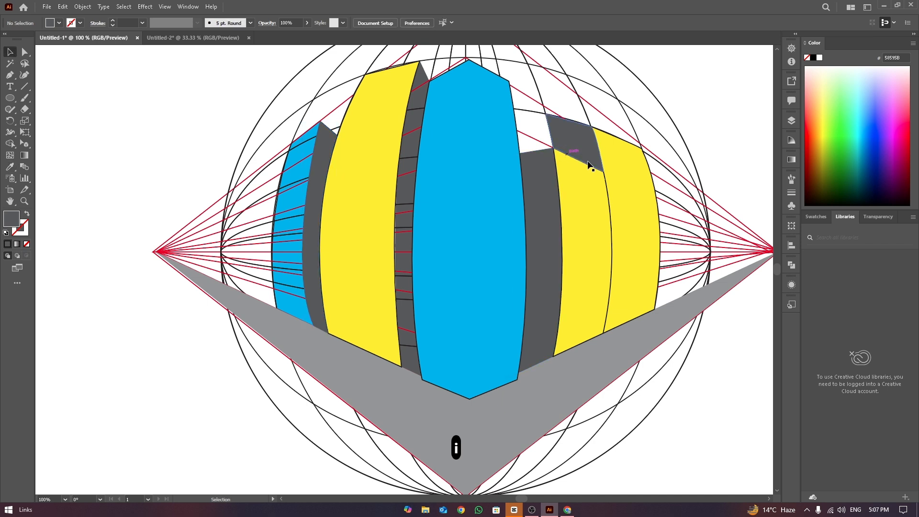
Step: Nudge the central blue building up by three increments so its base meets the road's inner corner
scroll(642, 238, "down", 1)
scroll(647, 201, "down", 1)
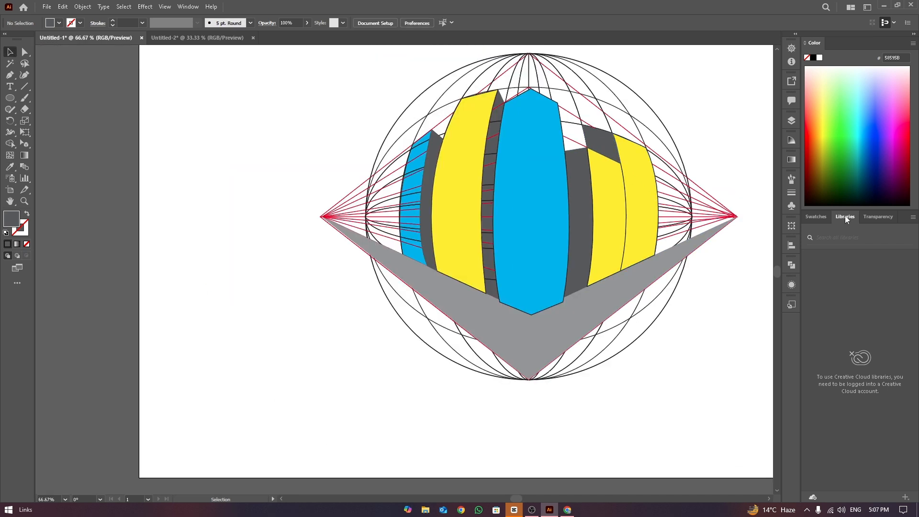
left_click_drag(515, 498, 517, 499)
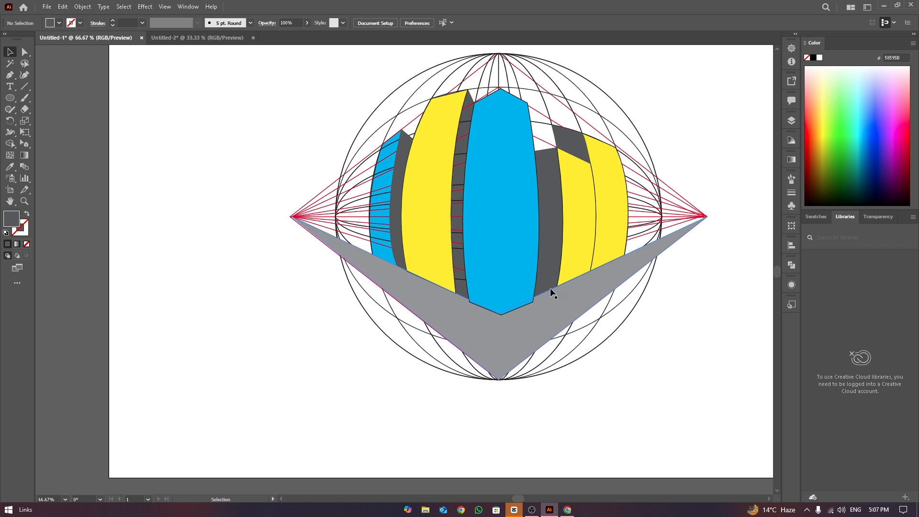
left_click(536, 266)
key("Up")
key("Up")
key("Up")
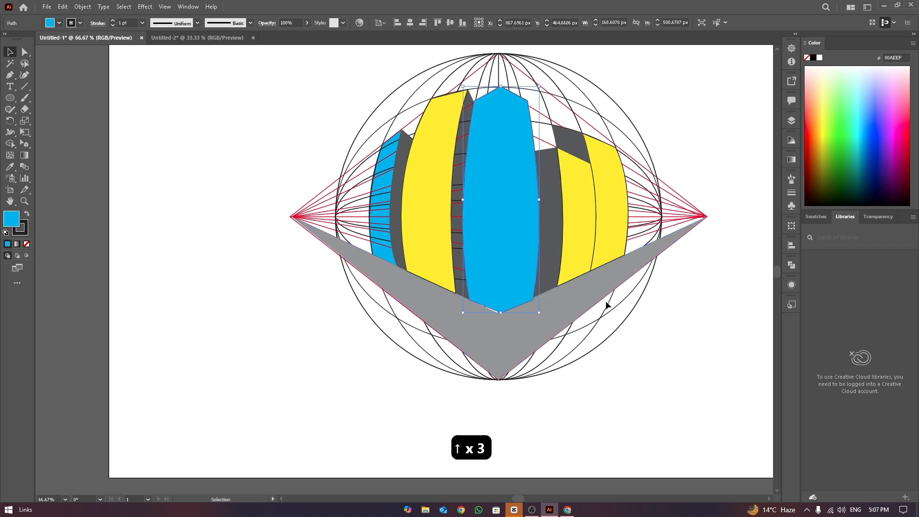
left_click(646, 309)
key("ctrl+minus")
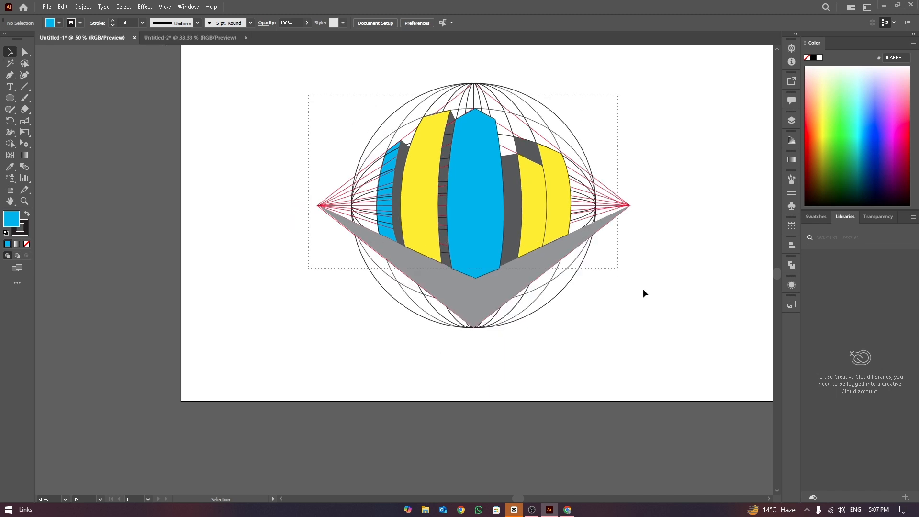
Step: Move the buildings and road off the perspective grid, and unlock the grid's ellipses
left_click_drag(557, 249, 345, 341)
left_click(405, 87)
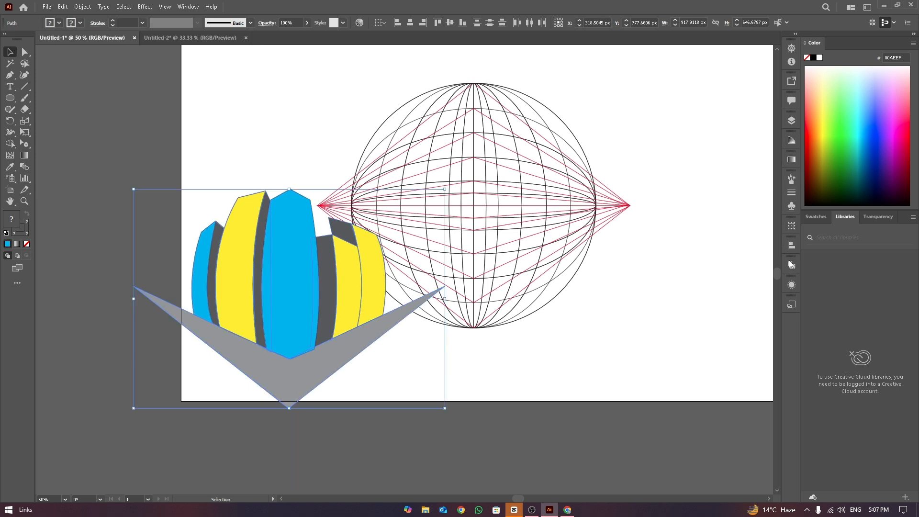
left_click(791, 121)
scroll(777, 195, "down", 5)
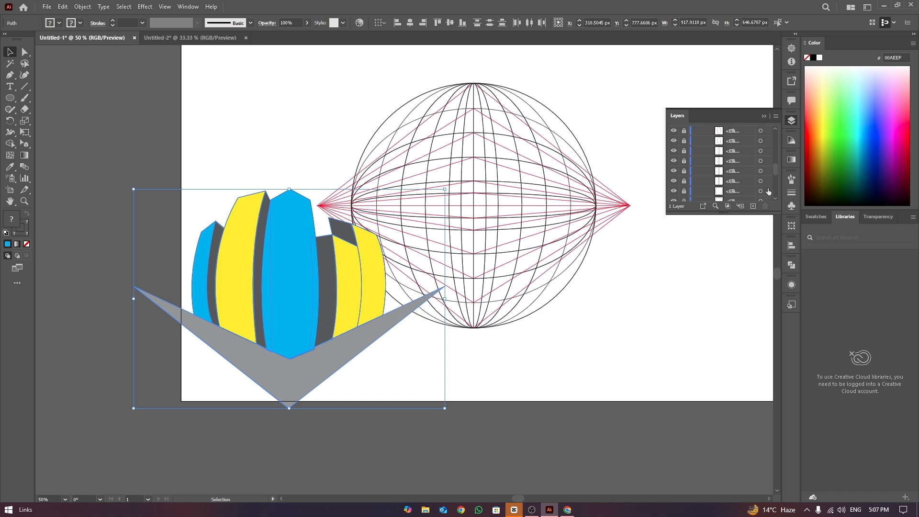
scroll(686, 130, "up", 5)
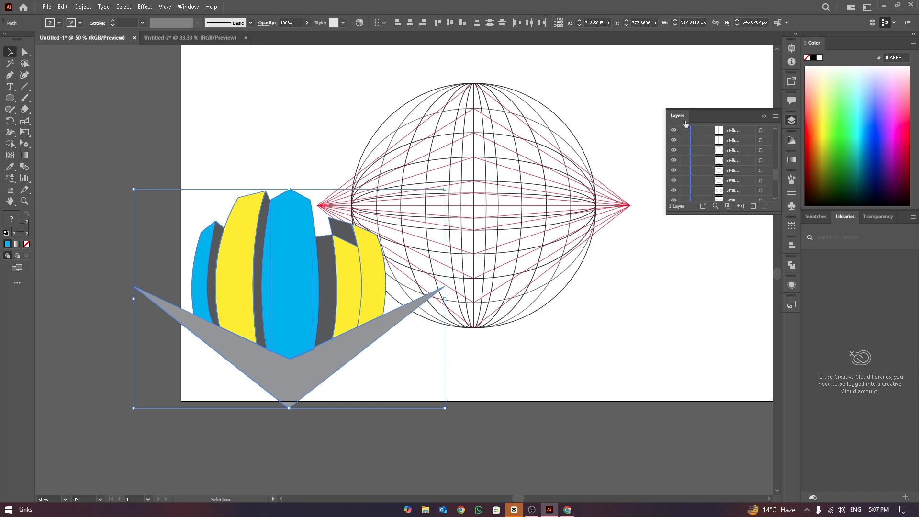
Step: Move the buildings and road farther left, clear of the grid, and group them
left_click_drag(298, 251, 132, 245)
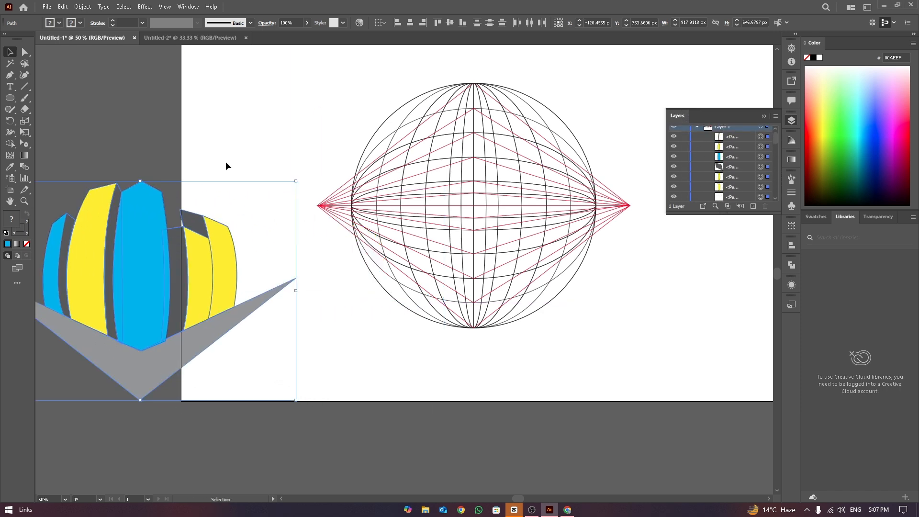
key("Up")
key("Up")
key("Down")
key("Down")
key("ctrl+g")
Step: Group all the perspective grid lines and move the grid off the artboard
left_click(612, 313)
left_click_drag(612, 313, 663, 325)
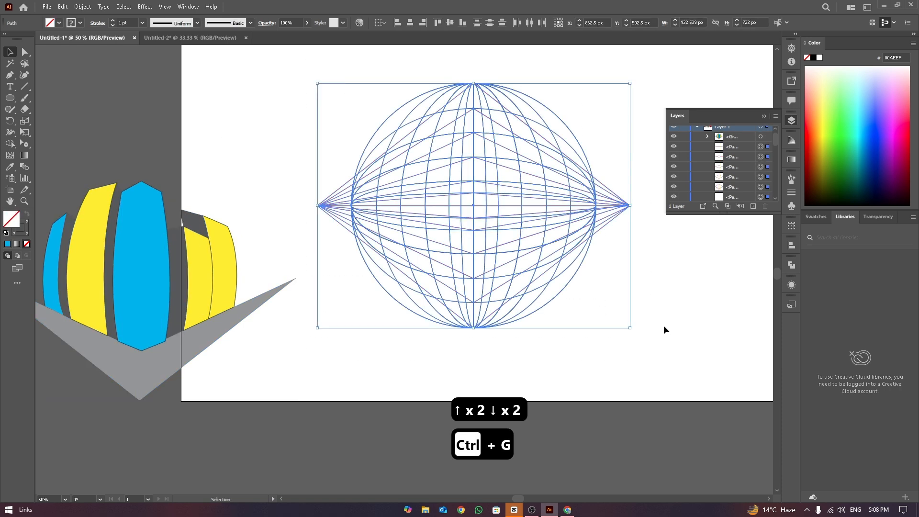
key("ctrl+g")
left_click(663, 324)
scroll(552, 124, "down", 2)
left_click_drag(539, 151, 705, 327)
Step: Move the cityscape group to the middle of the artboard and fit the artboard in view
left_click(378, 234)
left_click_drag(379, 234, 548, 202)
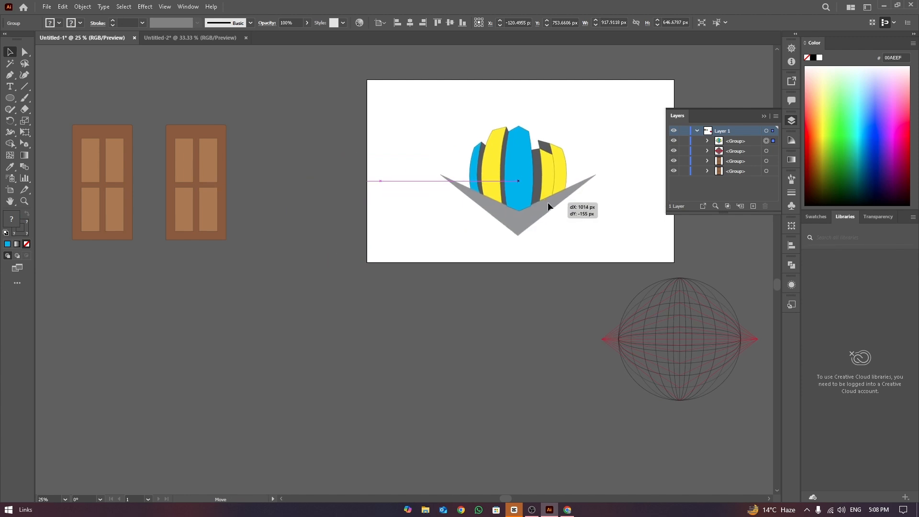
left_click(580, 102)
key("ctrl+0")
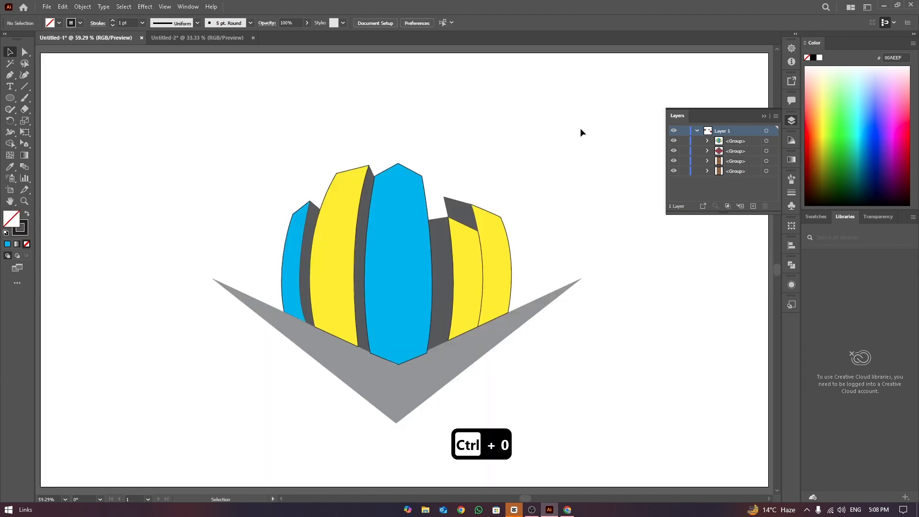
Step: Ungroup the cityscape so its buildings and road are separate objects
left_click(365, 196)
right_click(487, 341)
left_click(503, 254)
left_click(565, 329)
Step: Give the grey V-shaped road a black 8 pt stroke
left_click(527, 312)
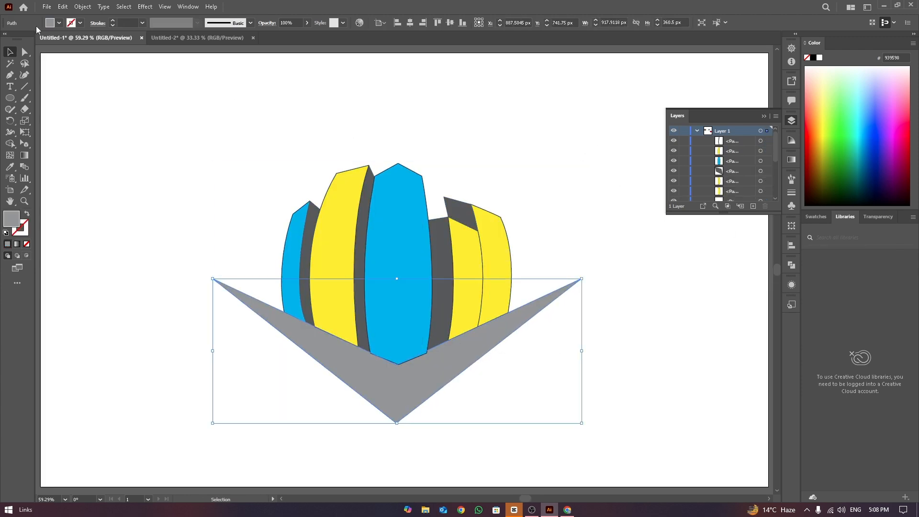
left_click(75, 24)
left_click(26, 37)
left_click(112, 21)
left_click(112, 20)
left_click(112, 21)
left_click(112, 21)
left_click(112, 20)
left_click(113, 20)
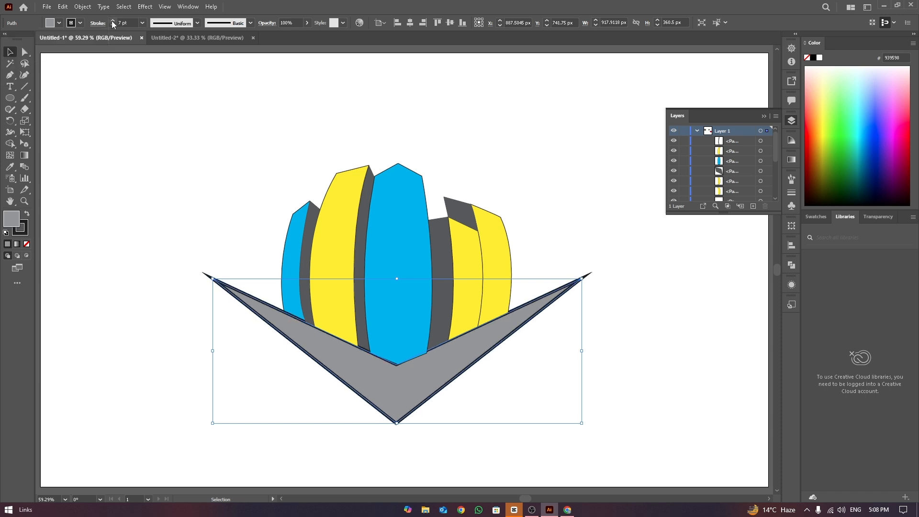
left_click(112, 20)
left_click(57, 76)
Step: Bring the grey road to the front, over the bases of the buildings
right_click(505, 335)
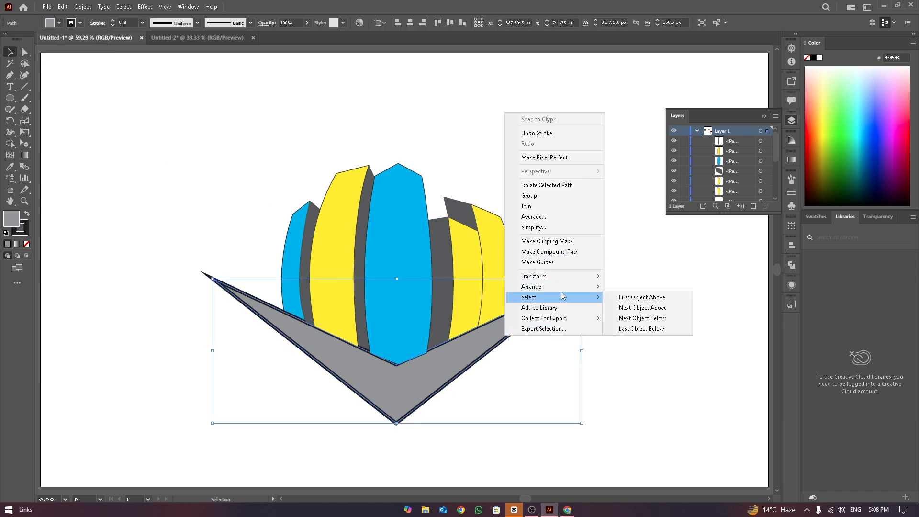
mouse_move(556, 286)
left_click(623, 287)
left_click(630, 243)
left_click(398, 368)
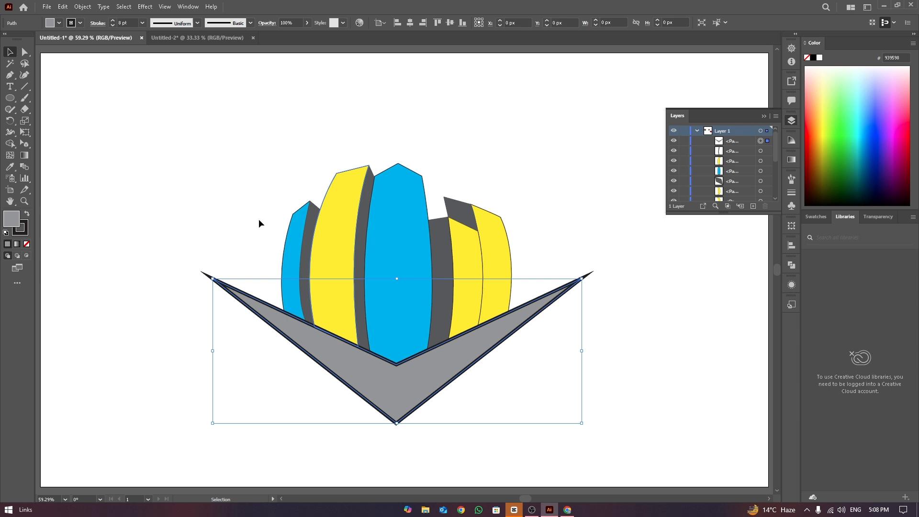
Step: Reduce the road's outline stroke to 3 pt
left_click(112, 26)
left_click(112, 25)
left_click(113, 26)
left_click(112, 26)
left_click(112, 25)
left_click(192, 153)
left_click(346, 380)
left_click(96, 24)
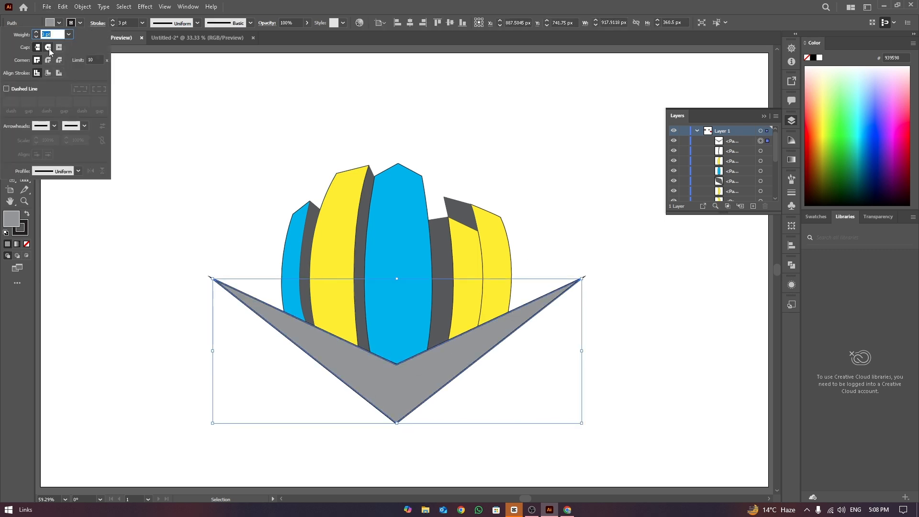
left_click(418, 105)
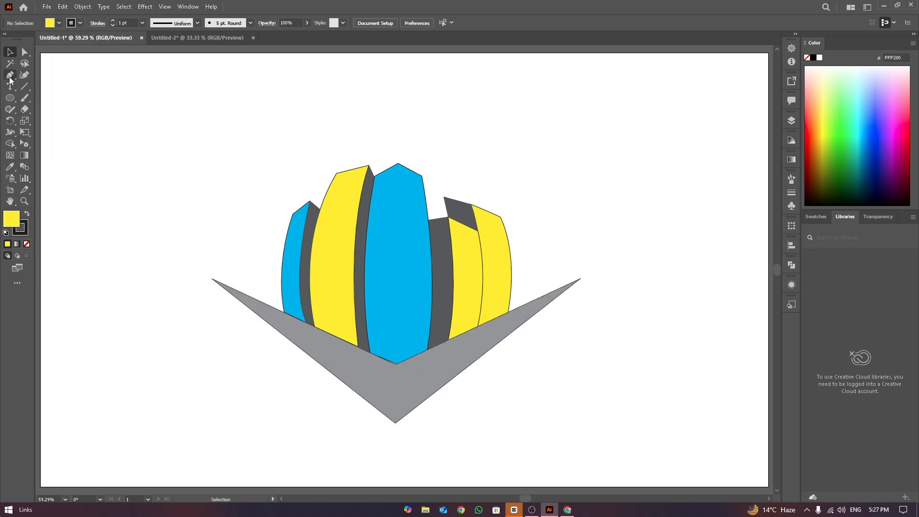
Step: Draw an unfilled centre line along the V-shaped road from its left tip through the middle bend to its right tip
left_click(58, 23)
left_click(5, 35)
left_click(212, 279)
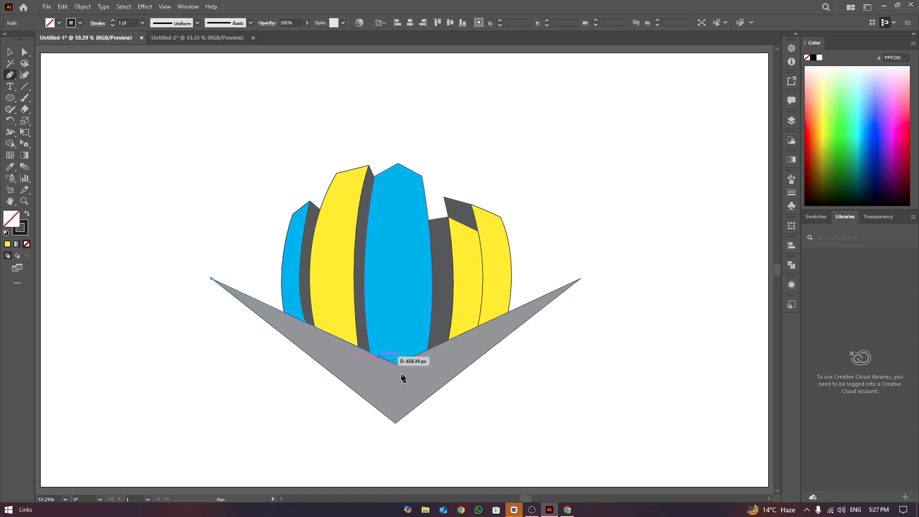
left_click(398, 393)
left_click(581, 279)
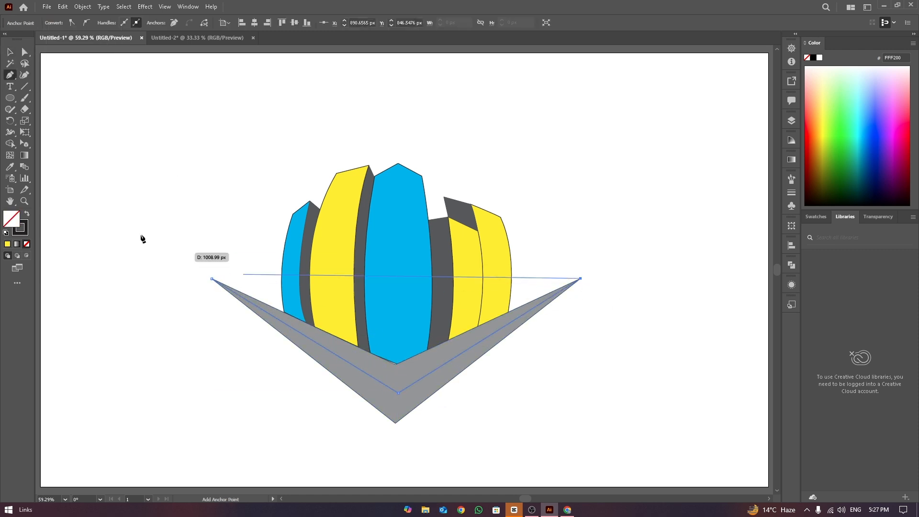
key("v")
Step: Turn the road's centre line into a dashed line
left_click(97, 23)
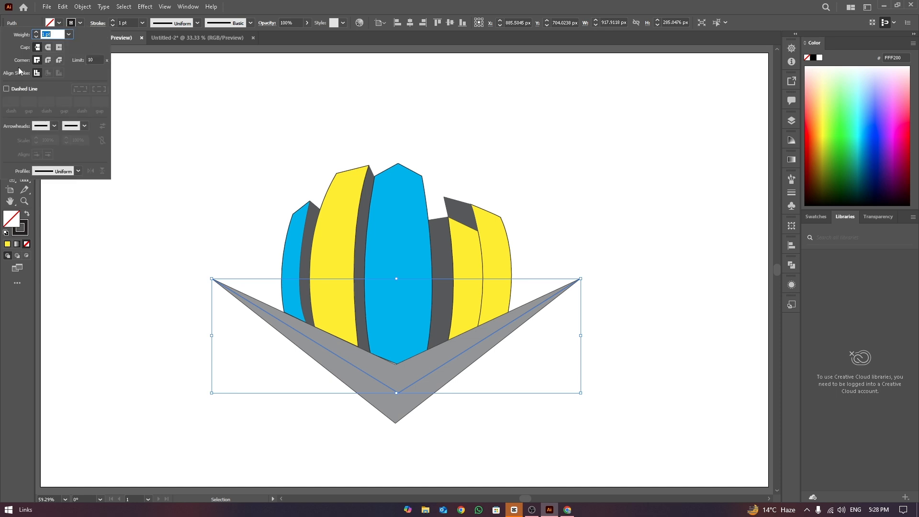
left_click(6, 88)
left_click(166, 117)
left_click(463, 351)
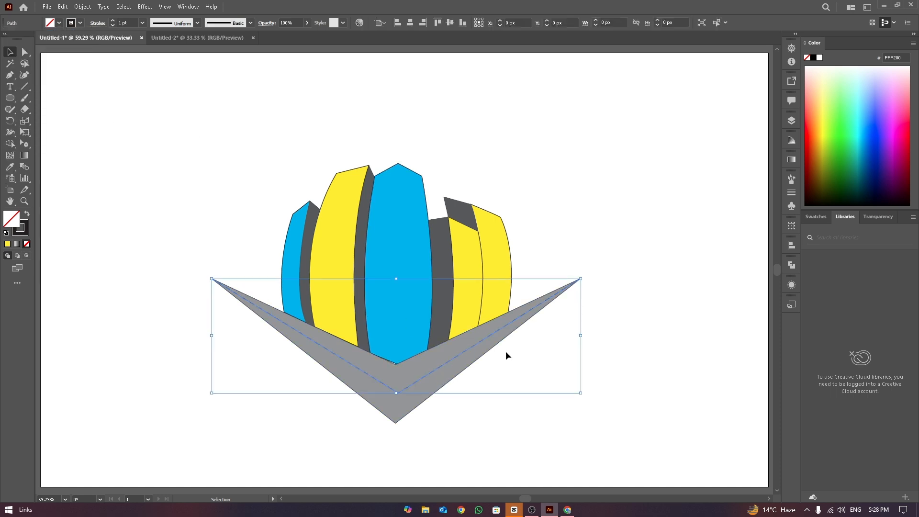
Step: Set the dashed centre line's stroke to white with a 4 pt weight
left_click(78, 25)
left_click(17, 39)
left_click(214, 172)
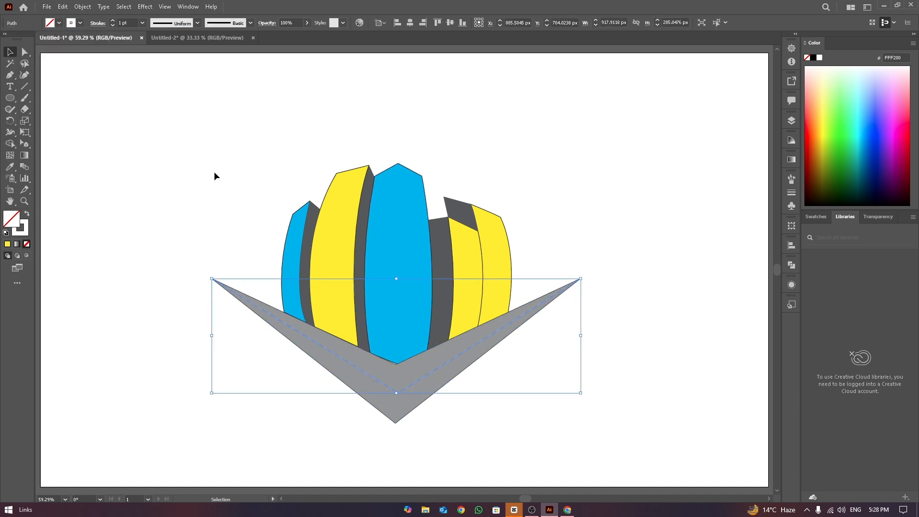
left_click(360, 372)
left_click(111, 21)
left_click(662, 185)
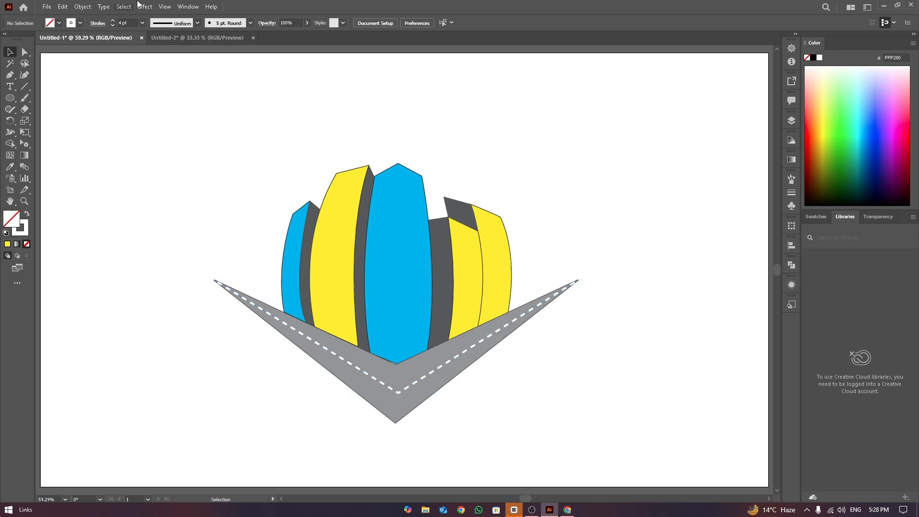
Step: Open the Nature symbol library and enlarge its floating window clear of the artwork so all symbols show
left_click(188, 6)
mouse_move(261, 472)
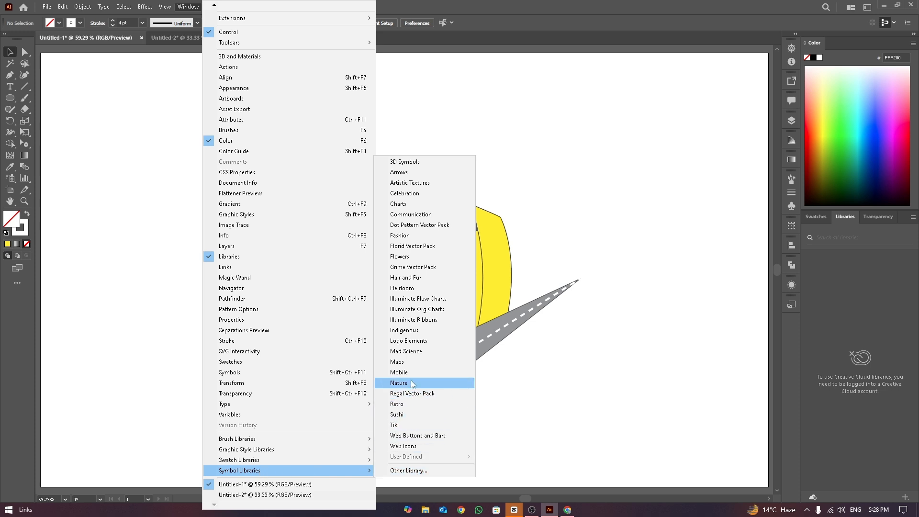
left_click(399, 383)
left_click_drag(494, 228, 614, 177)
left_click_drag(633, 294, 771, 378)
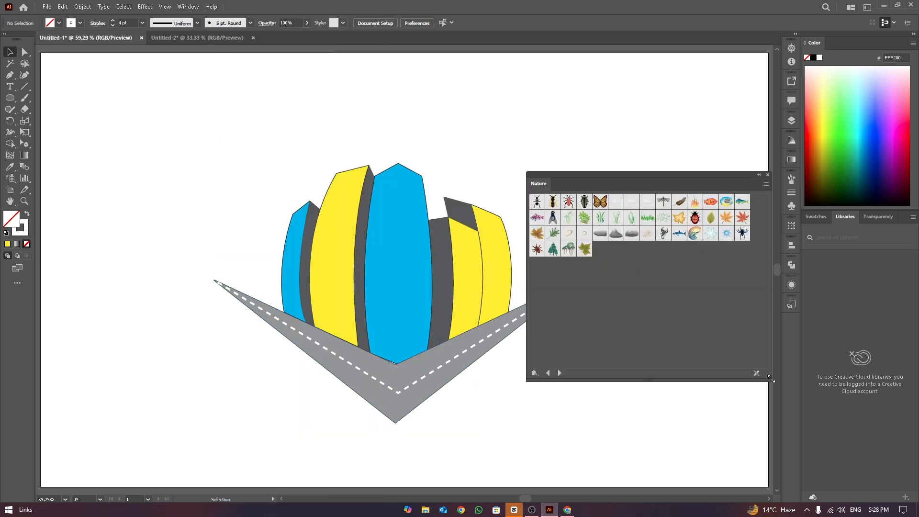
left_click_drag(636, 176, 702, 103)
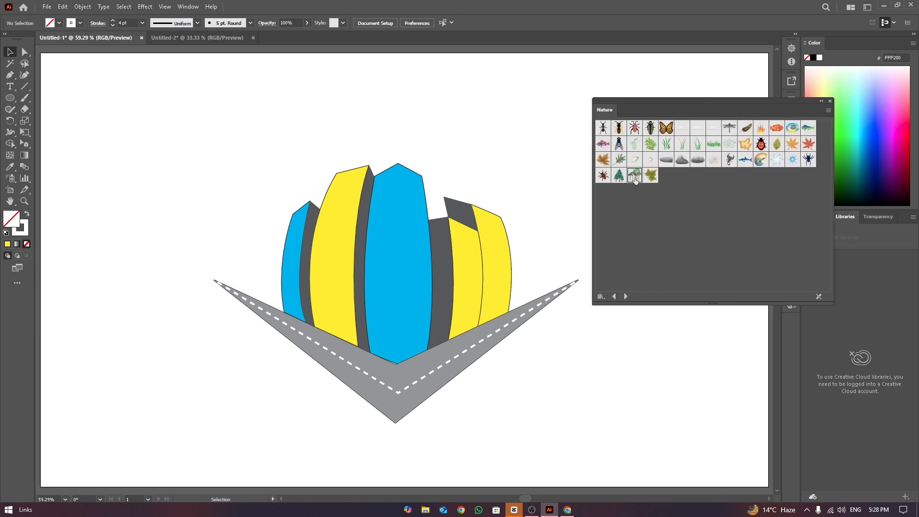
left_click_drag(636, 180, 581, 263)
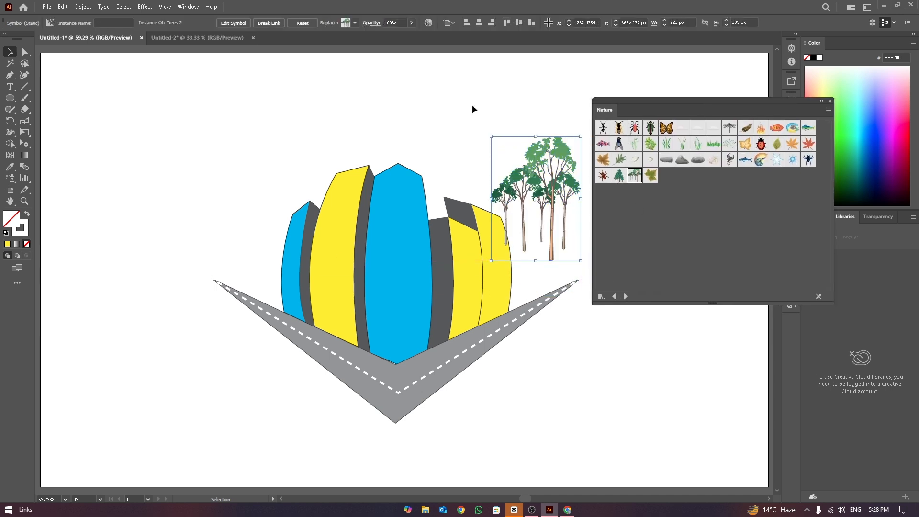
left_click(472, 105)
left_click_drag(537, 188, 154, 186)
right_click(167, 180)
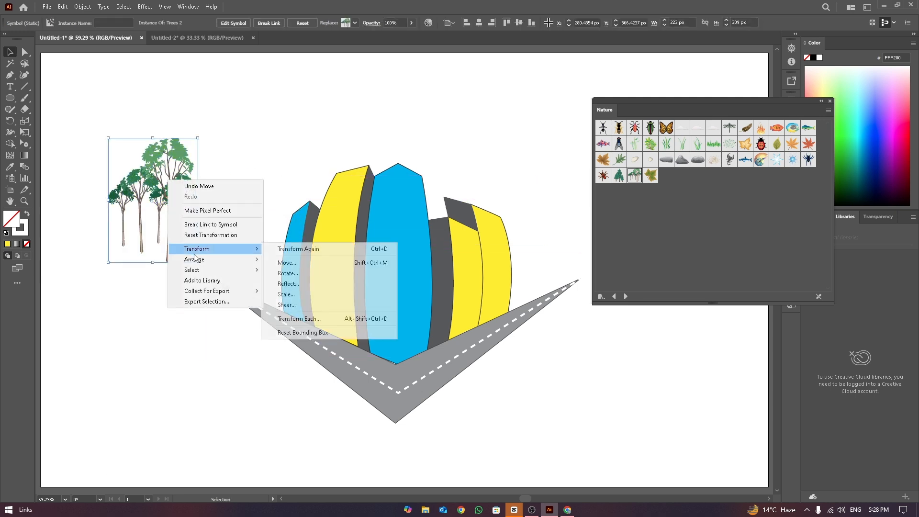
left_click(103, 52)
key("Delete")
Step: Place the Trees 1 symbol on the artboard just left of the leftmost blue building and adjust its size
left_click_drag(417, 181, 251, 211)
left_click_drag(274, 240, 296, 268)
mouse_move(253, 215)
left_mouse_down()
mouse_move(242, 228)
mouse_move(270, 228)
mouse_move(257, 227)
mouse_move(259, 238)
mouse_move(257, 203)
mouse_move(245, 208)
left_mouse_up()
right_click(25, 121)
left_click(50, 133)
left_click(10, 52)
Step: Open the Trees 1 symbol definition for editing and select its group of three pines
left_click(192, 175)
double_click(257, 203)
left_click(552, 269)
left_click(233, 22)
left_click(507, 269)
scroll(245, 214, "up", 6)
left_click(275, 263)
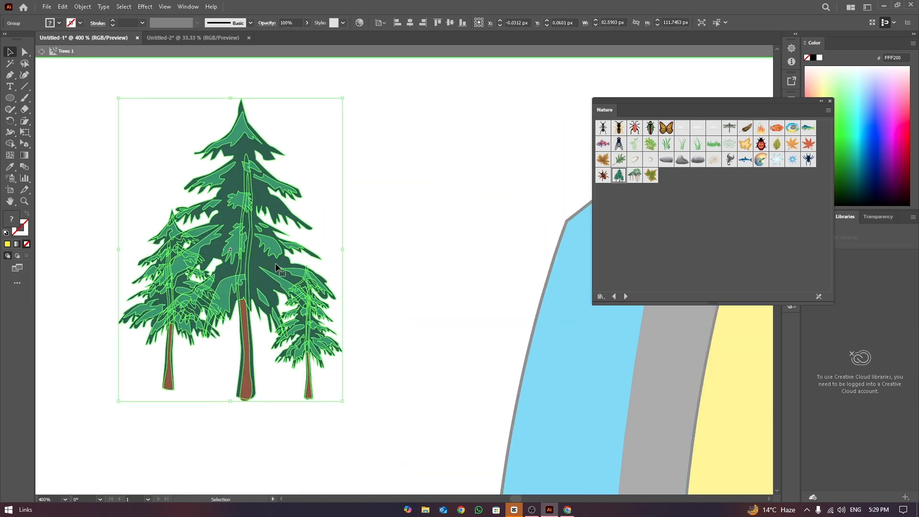
Step: Ungroup the three pines and move the two smaller ones away from the large pine
right_click(296, 286)
left_click(316, 376)
left_click(313, 351)
left_click_drag(313, 350, 408, 298)
left_click_drag(176, 225, 409, 203)
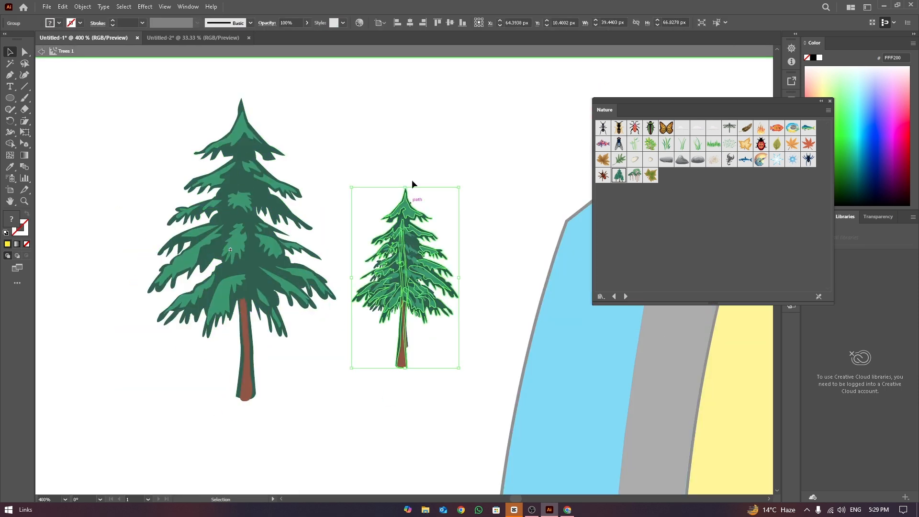
Step: Delete the separated small pines from the symbol and leave symbol editing
double_click(412, 180)
scroll(255, 182, "down", 2)
left_click(271, 126)
scroll(270, 129, "down", 2)
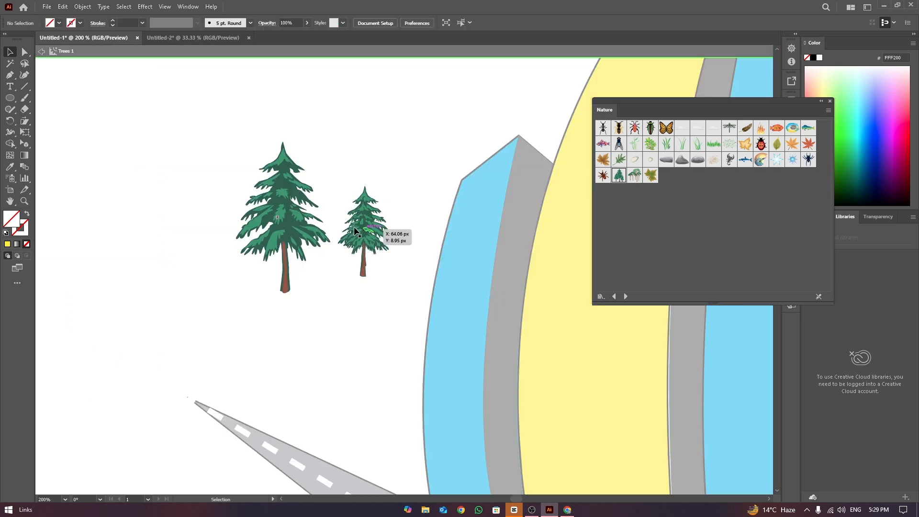
left_click(378, 229)
key("Delete")
scroll(357, 122, "down", 1)
Step: Copy the pine horizontally from the left side of the buildings to the right end of the road
left_click_drag(338, 132, 508, 158)
left_click(361, 165)
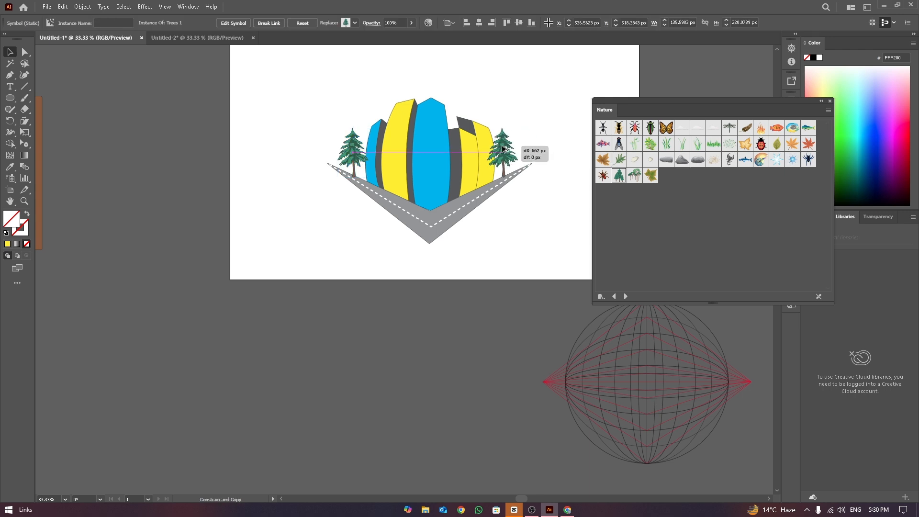
right_click(511, 143)
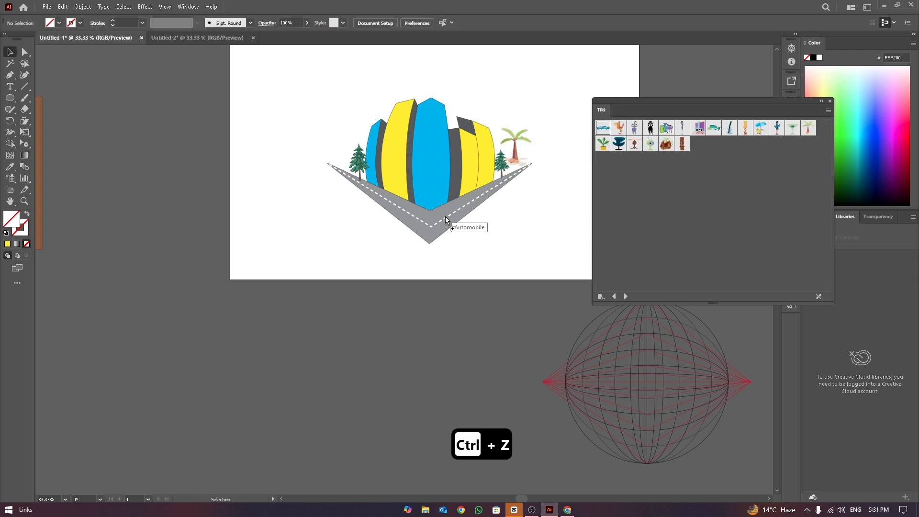
Step: Place the Automobile symbol from the Tiki library on the road near its bend and remove the palm tree
mouse_move(446, 218)
left_mouse_down()
mouse_move(432, 222)
mouse_move(472, 211)
mouse_move(464, 234)
mouse_move(435, 214)
mouse_move(439, 231)
left_mouse_up()
left_click(517, 151)
key("Delete")
key("ctrl+z")
left_click(466, 125)
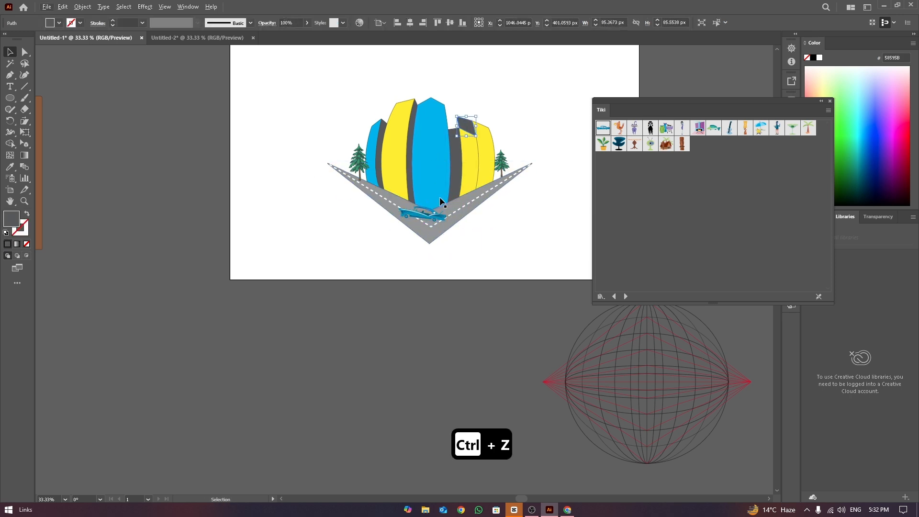
Step: Rotate and position the car so it follows the left arm of the road near the bend
scroll(434, 220, "up", 2)
left_click(445, 215)
left_click_drag(441, 204, 422, 188)
key("ctrl+z")
key("v")
left_click(190, 113)
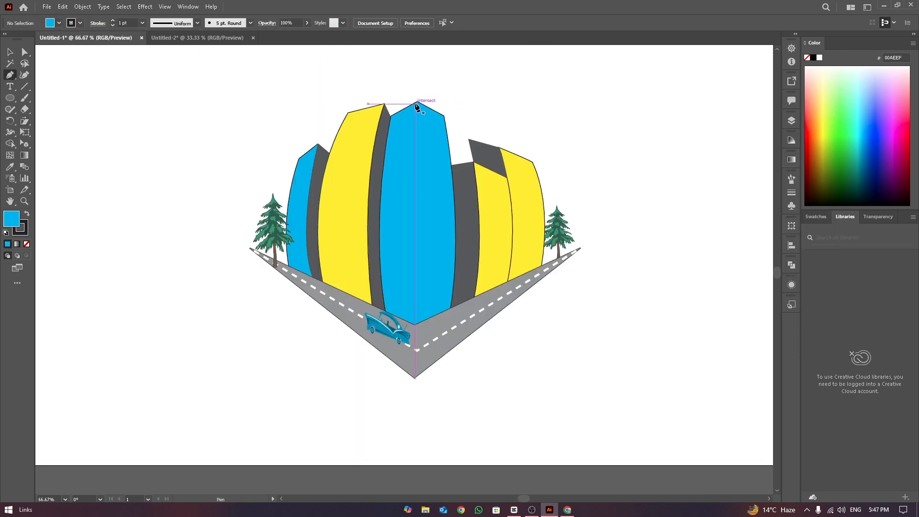
Step: Draw a straight edge line down the central blue building from its roof peak to its lowest corner
left_click(417, 102)
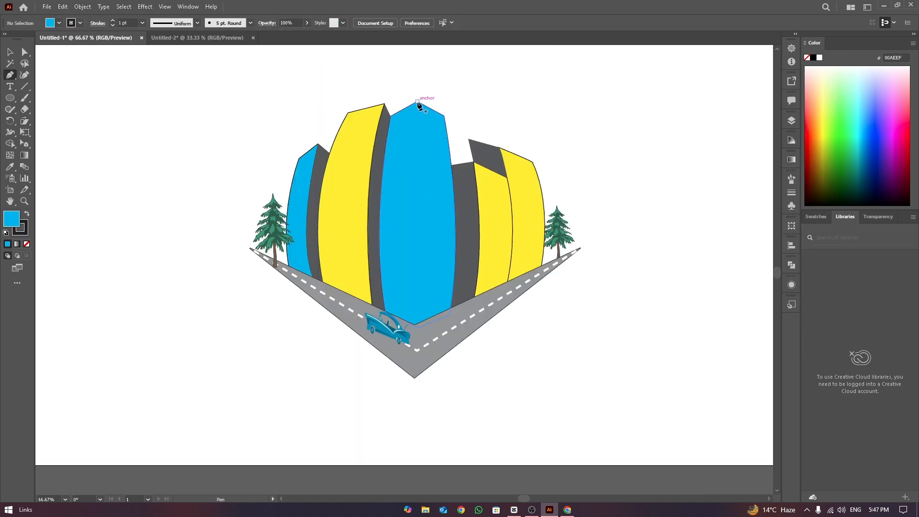
left_click(415, 325)
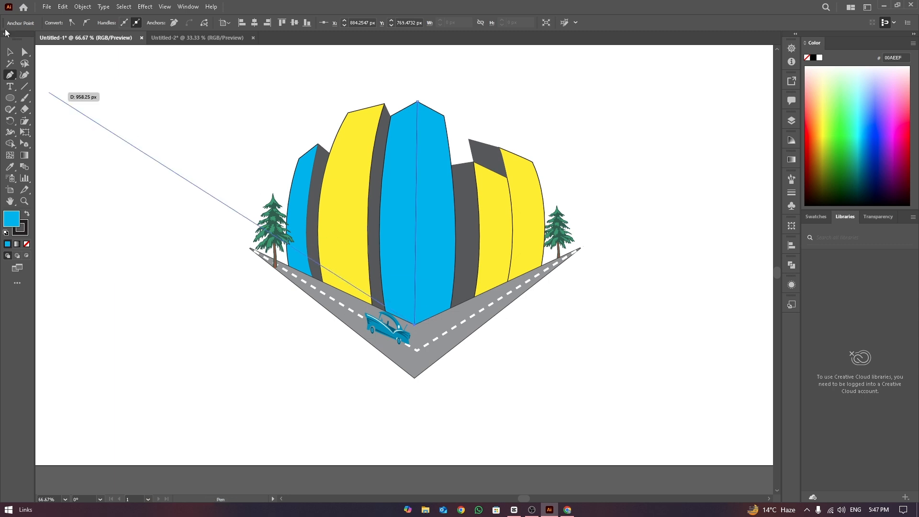
left_click(10, 52)
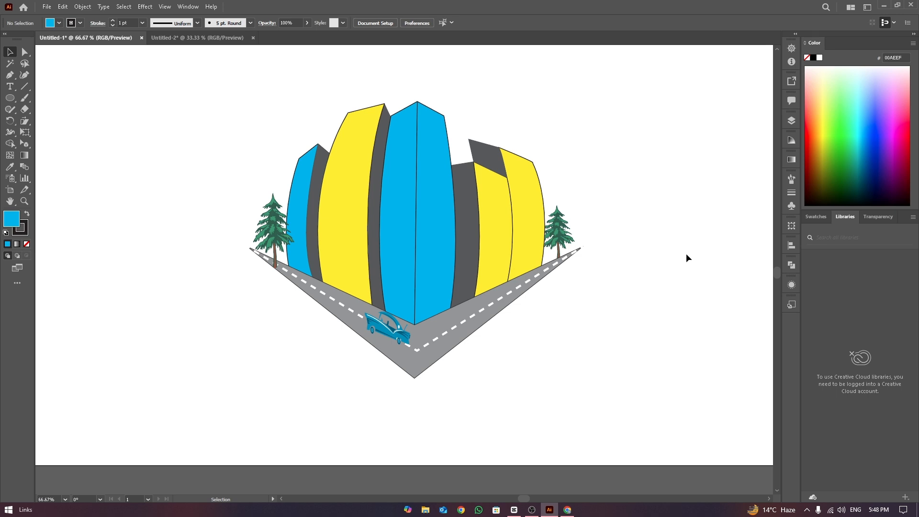
left_click_drag(206, 76, 608, 422)
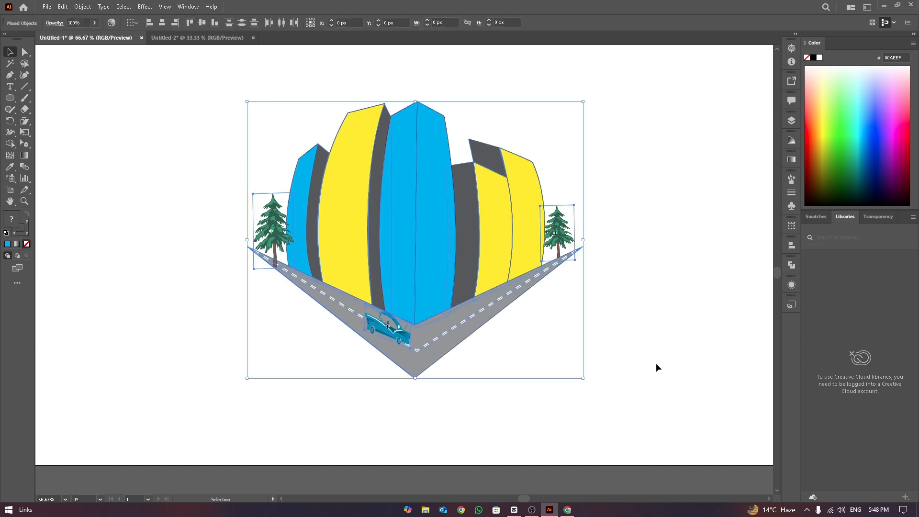
left_click(642, 254)
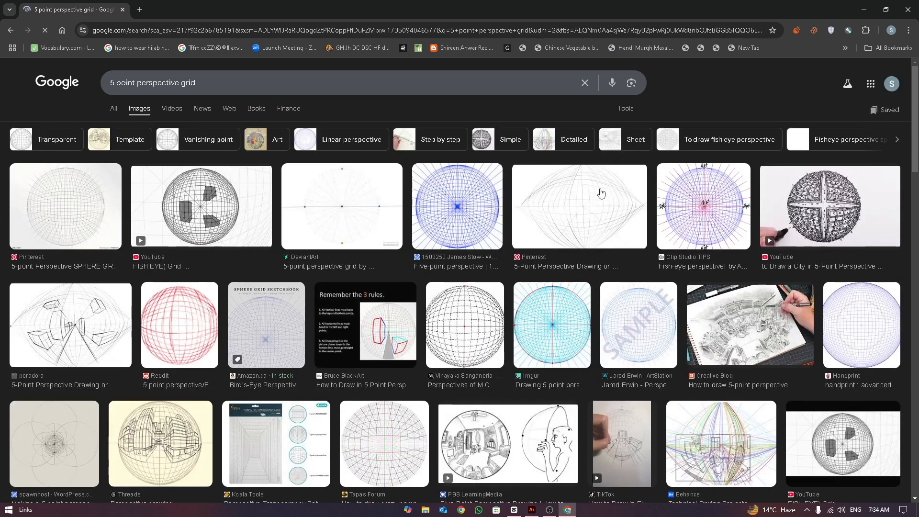
Step: In the browser's 5 point perspective grid image results, open the blue circular five-point grid and copy the image
left_click(458, 205)
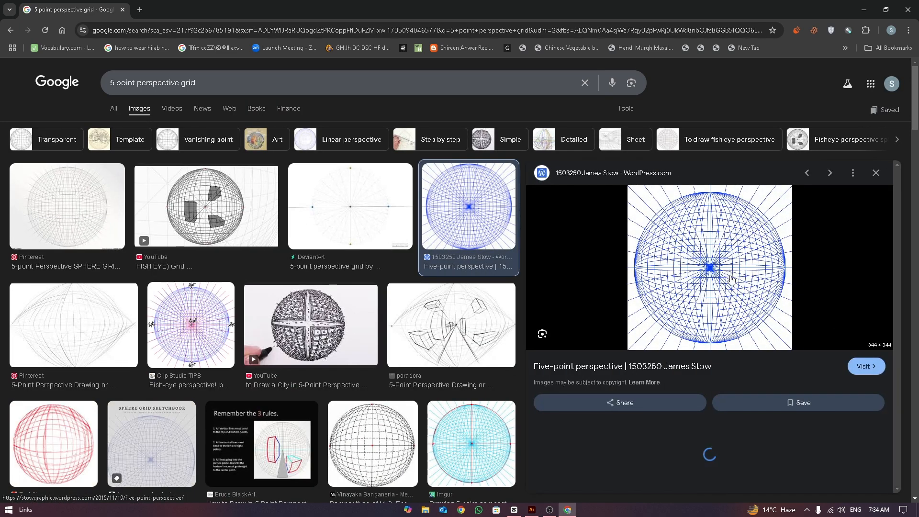
scroll(899, 193, "down", 3)
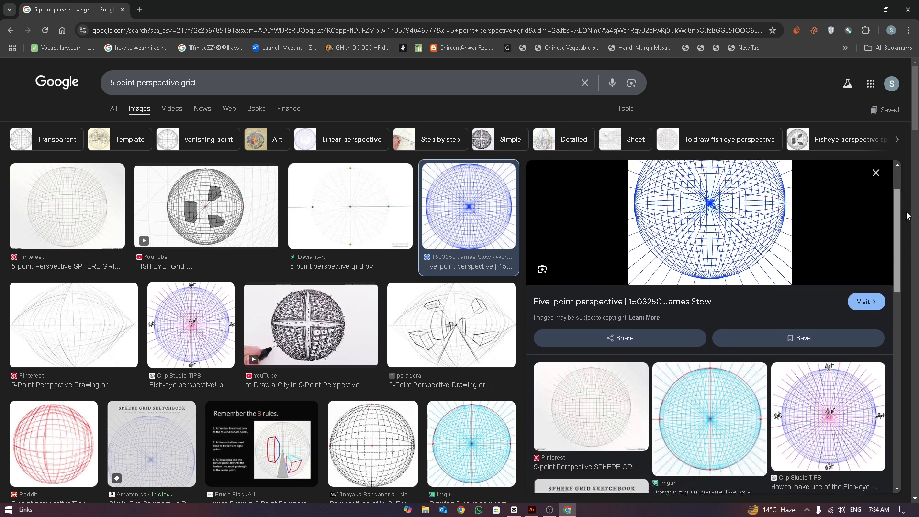
scroll(910, 235, "down", 3)
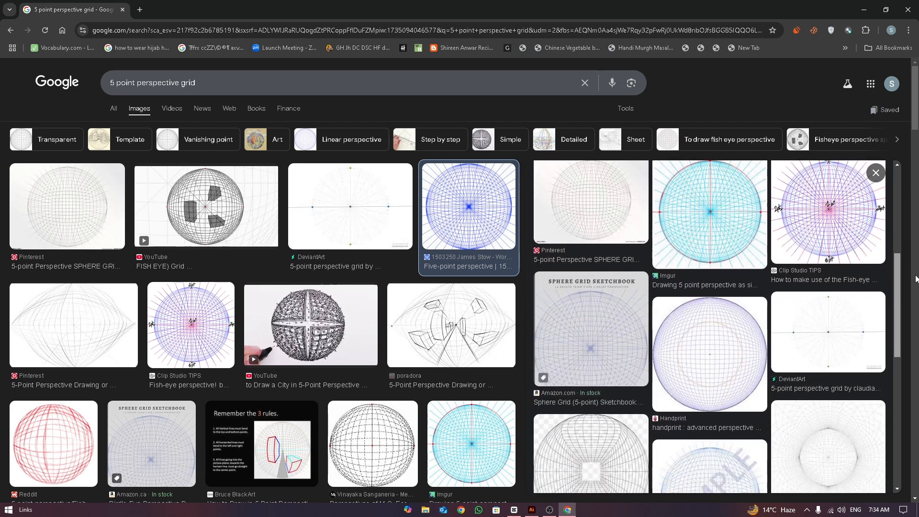
scroll(718, 282, "up", 4)
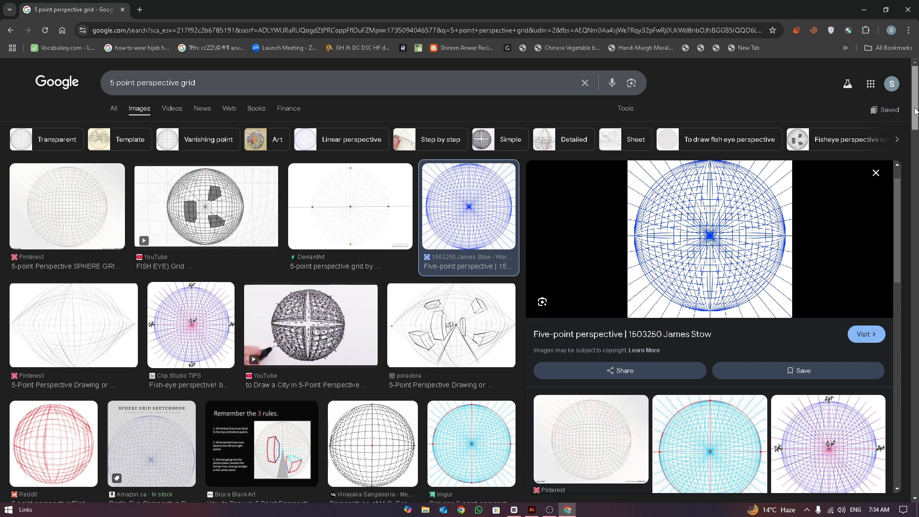
scroll(917, 120, "down", 2)
scroll(918, 120, "up", 2)
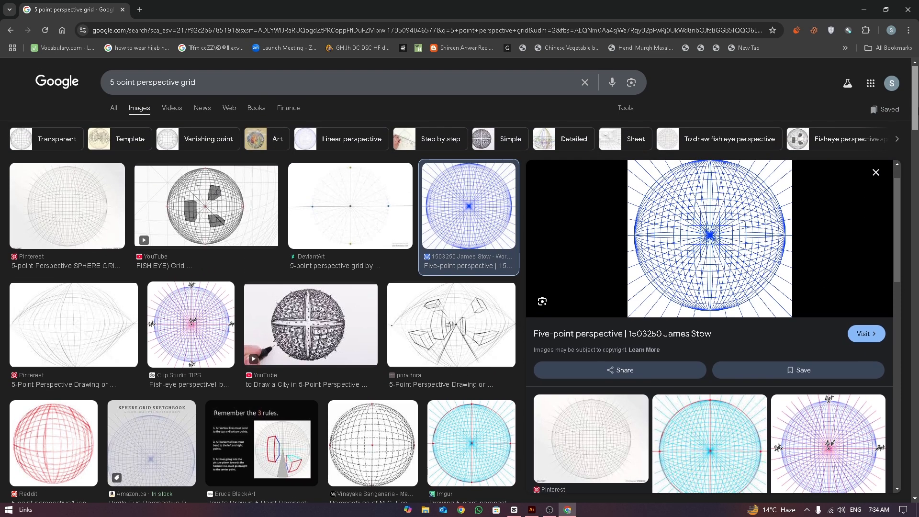
right_click(708, 207)
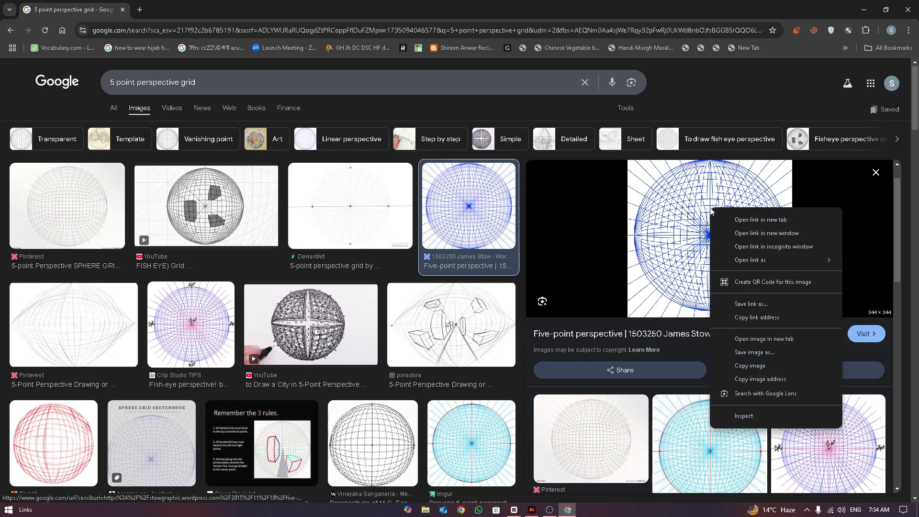
left_click(737, 368)
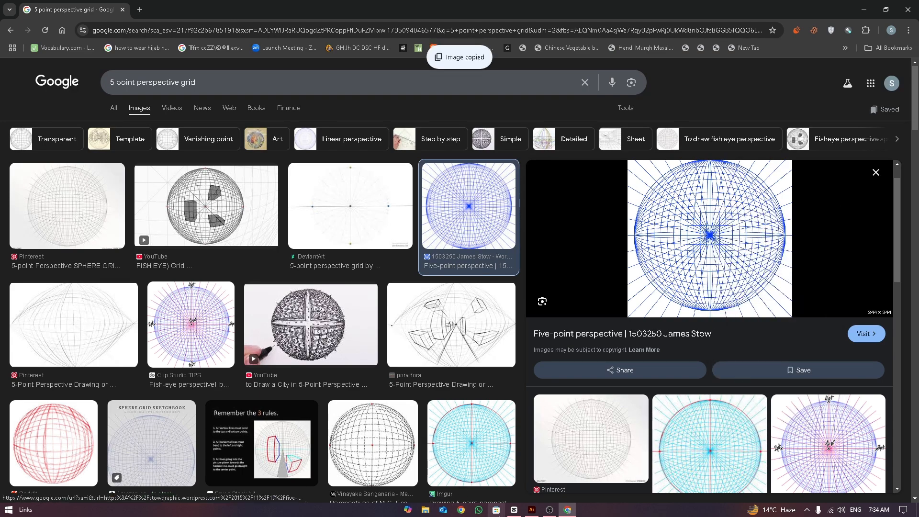
Step: Switch to Illustrator and paste the copied five-point grid image onto the blank artboard
left_click(531, 510)
left_click_drag(436, 335, 434, 330)
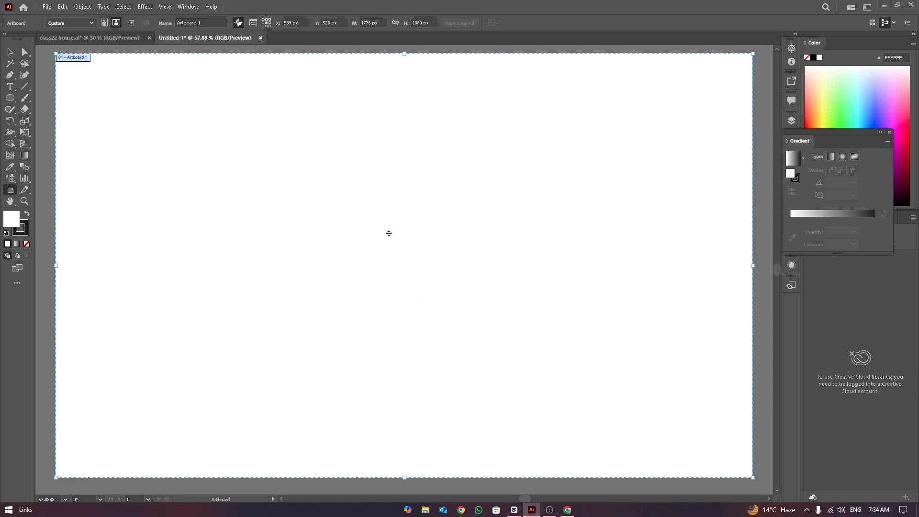
key("ctrl+v")
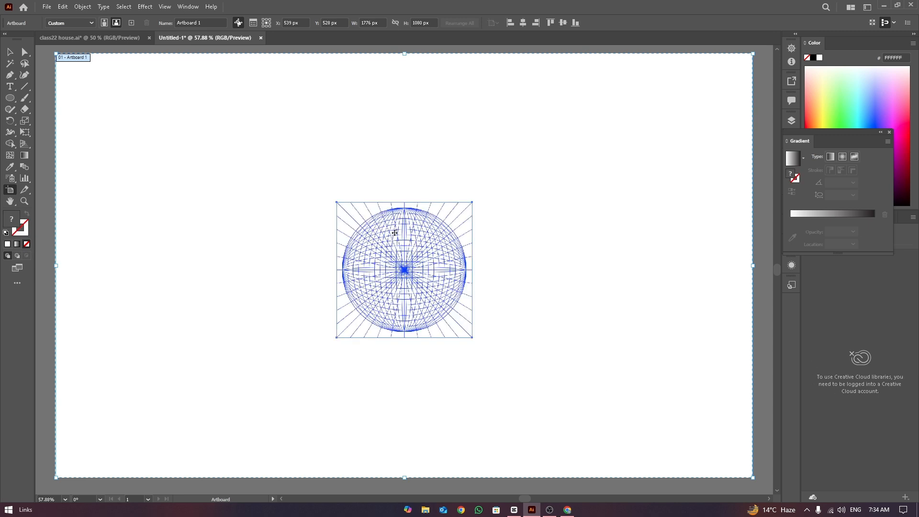
Step: Enlarge the pasted grid image proportionally to about 919 px square and move it slightly left of the artboard's centre
left_click(10, 51)
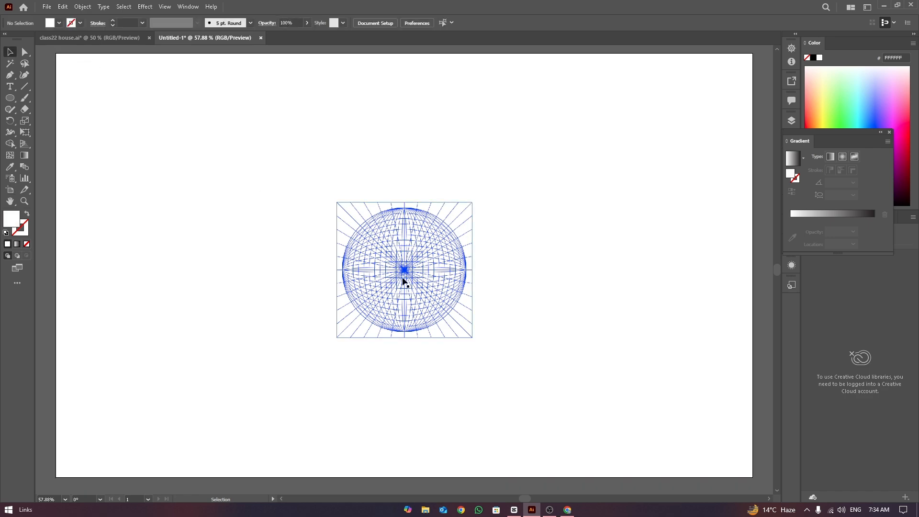
left_click_drag(473, 338, 585, 450)
left_click(602, 410)
left_click_drag(527, 297, 505, 283)
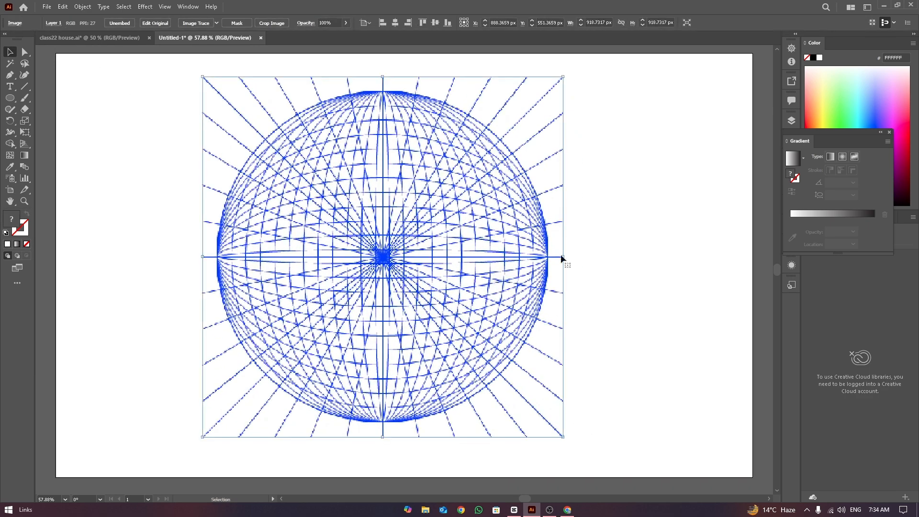
left_click(610, 342)
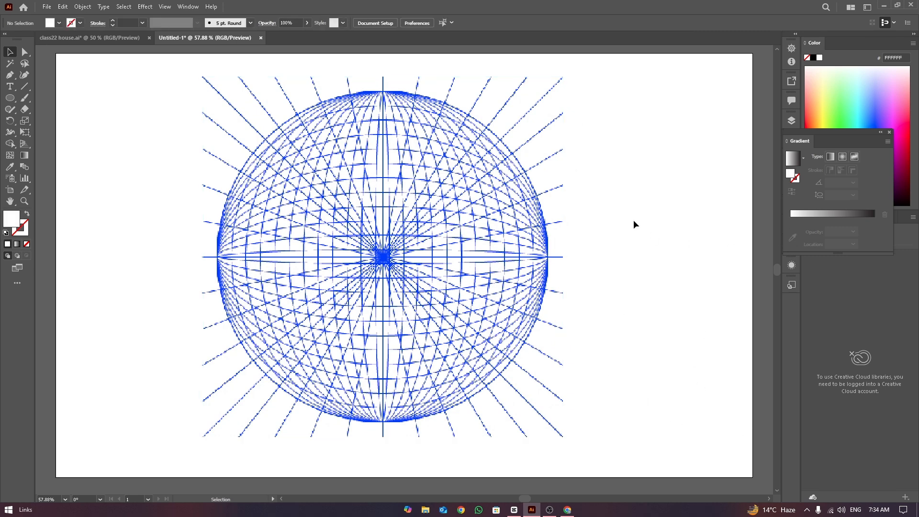
Step: Lower the grid image's opacity to 44% and deselect it
left_click(467, 144)
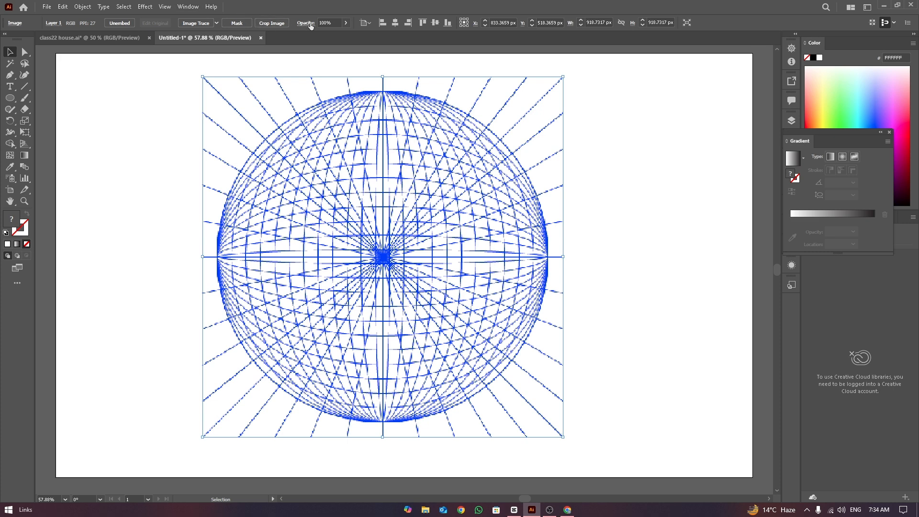
left_click(346, 23)
left_click_drag(328, 35, 324, 35)
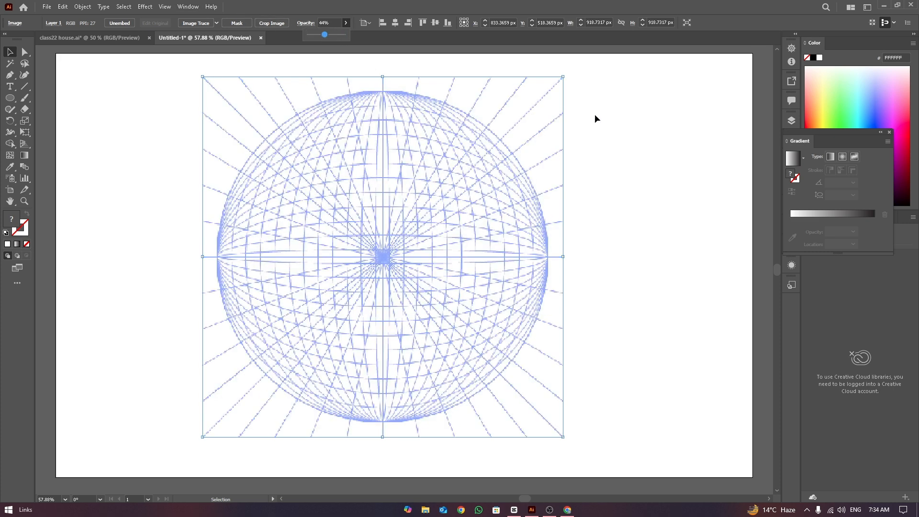
key("ctrl+shift+a")
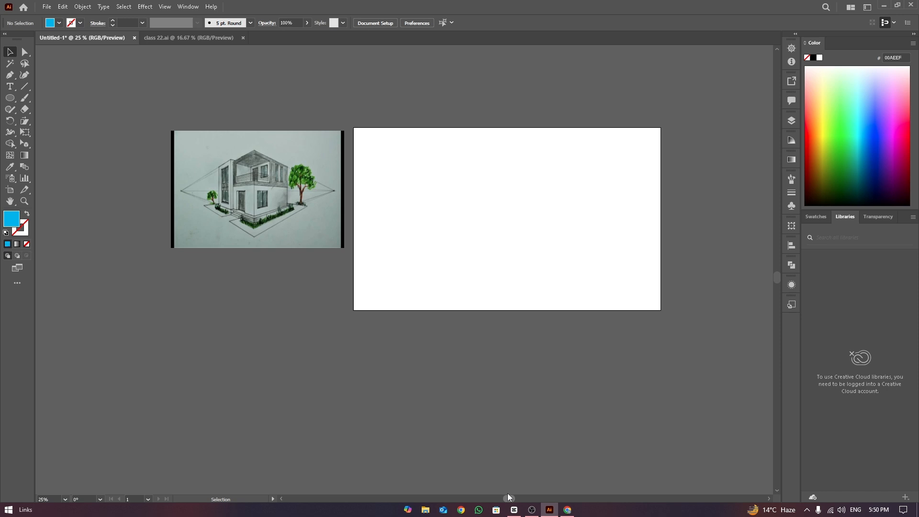
Step: Enlarge the two-storey house reference picture proportionally and place it against the left edge of the blank artboard
scroll(305, 254, "left", 2)
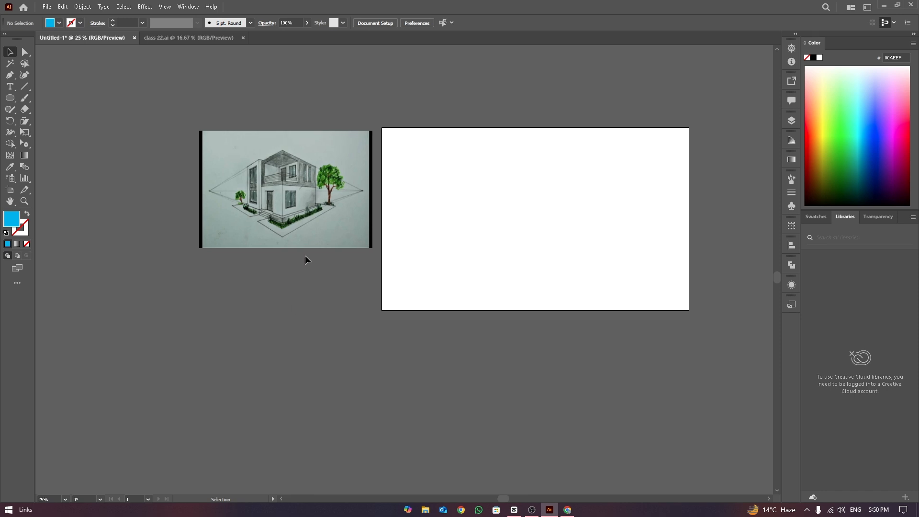
left_click(237, 242)
left_click_drag(195, 247, 102, 290)
mouse_move(296, 248)
left_mouse_down()
mouse_move(280, 249)
mouse_move(292, 251)
left_mouse_up()
left_click(507, 262)
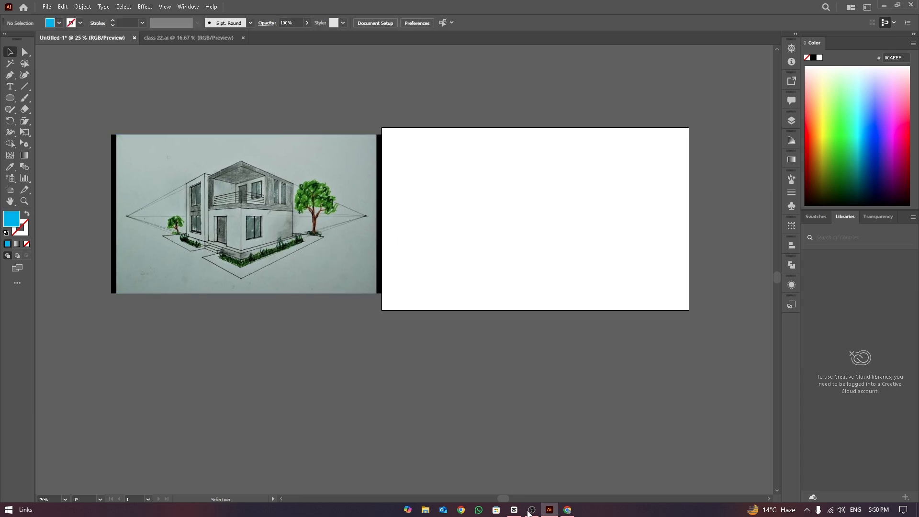
scroll(508, 496, "right", 3)
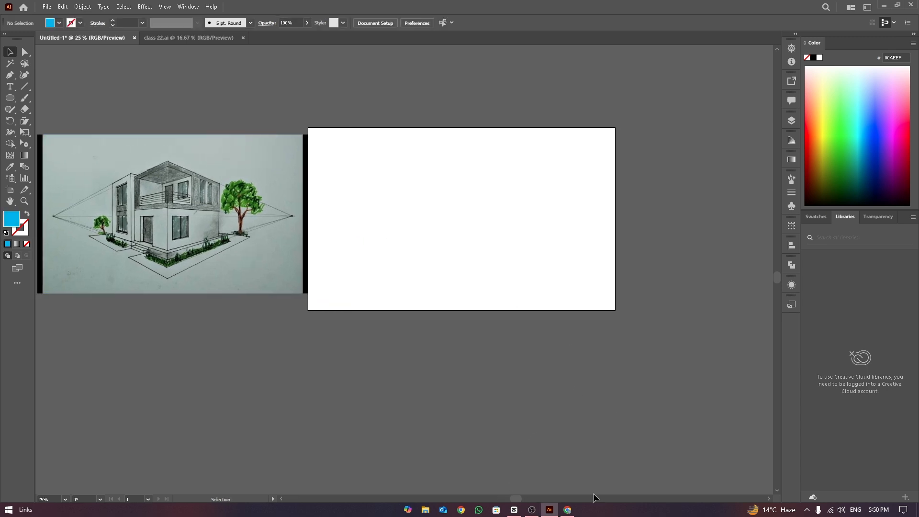
Step: Show the two-point perspective grid using the [2P-Normal View] preset and get it ready for adjusting on the artboard
left_click(188, 7)
mouse_move(165, 7)
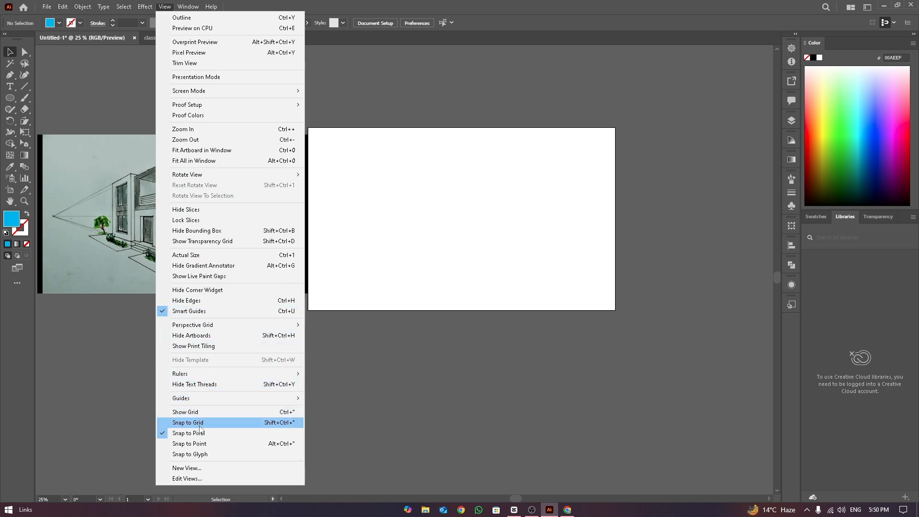
mouse_move(213, 326)
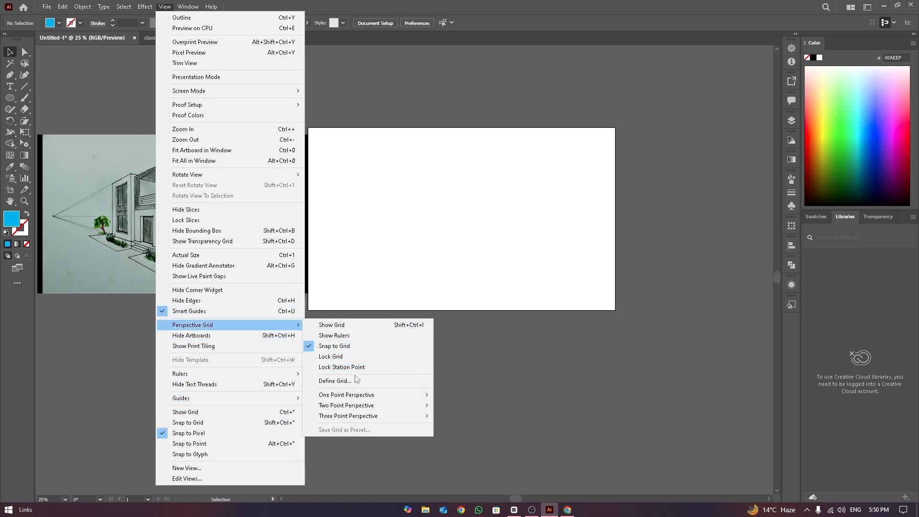
mouse_move(376, 406)
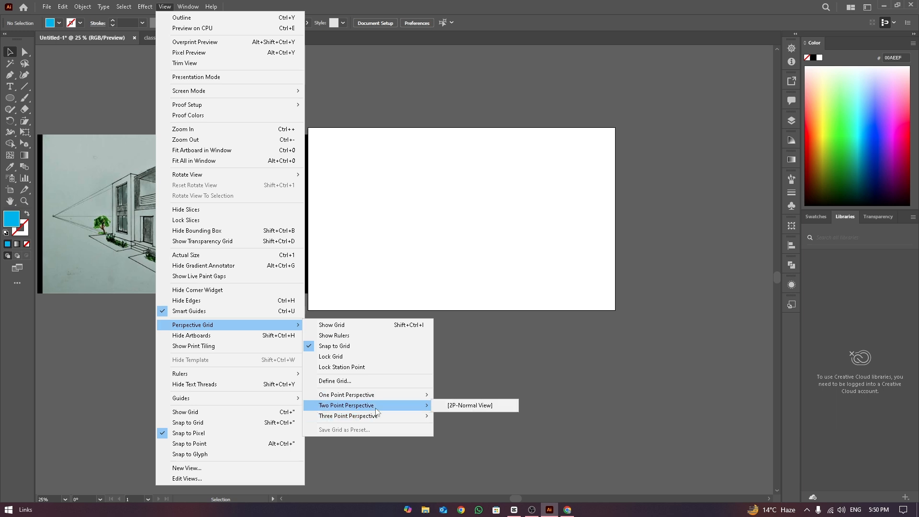
left_click(456, 407)
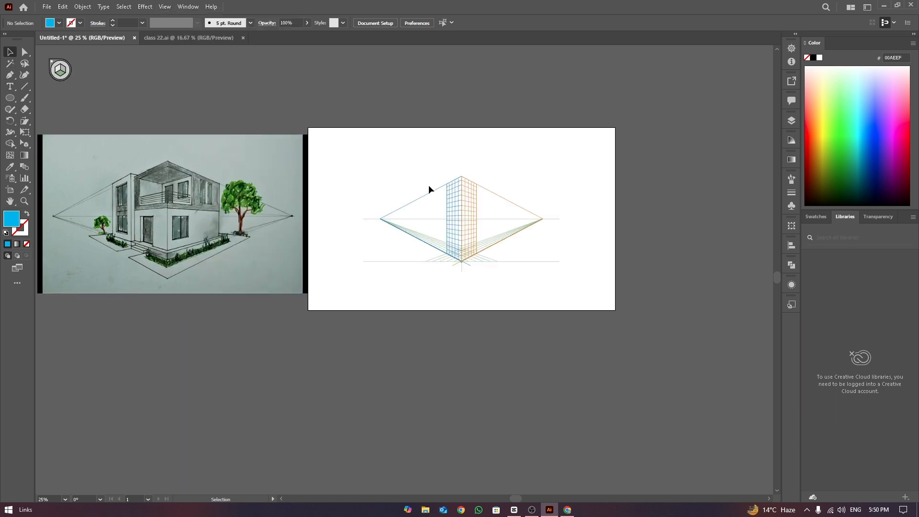
left_click(26, 139)
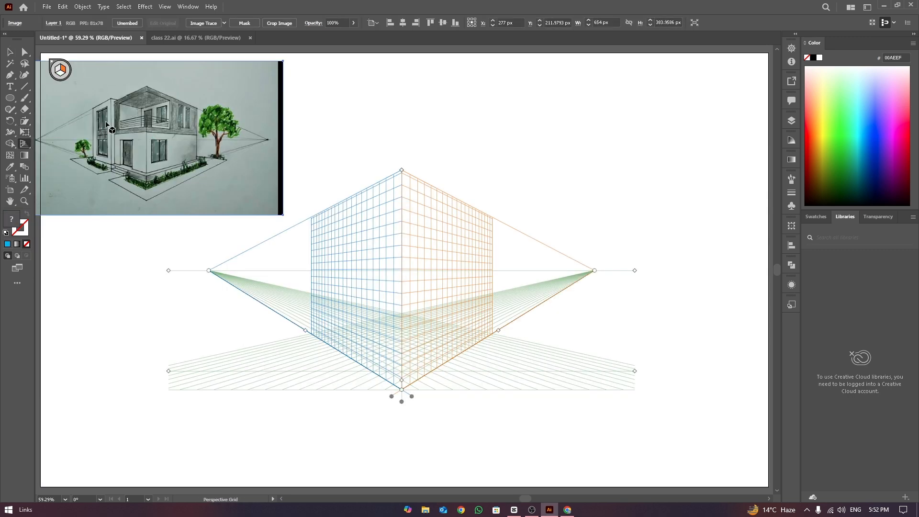
Step: Draw a thin rectangular roof band about 609 by 39 pt along the top of the right perspective plane, starting at the centre edge
left_click_drag(10, 98, 48, 94)
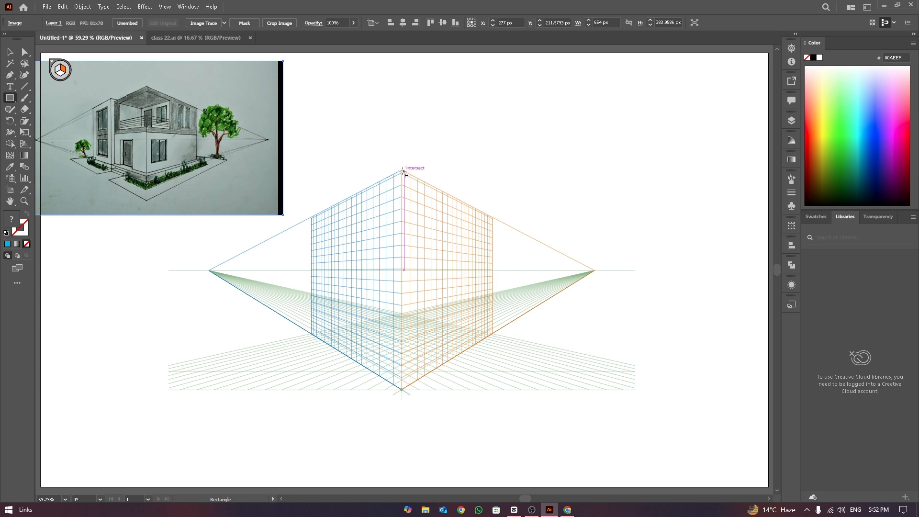
left_click_drag(403, 167, 493, 225)
key("v")
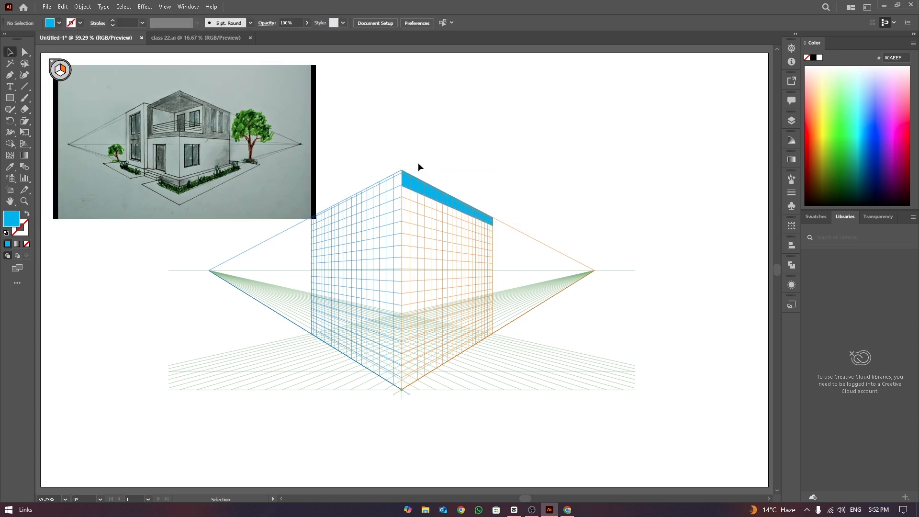
left_click(459, 202)
left_click(447, 191)
left_click(436, 197)
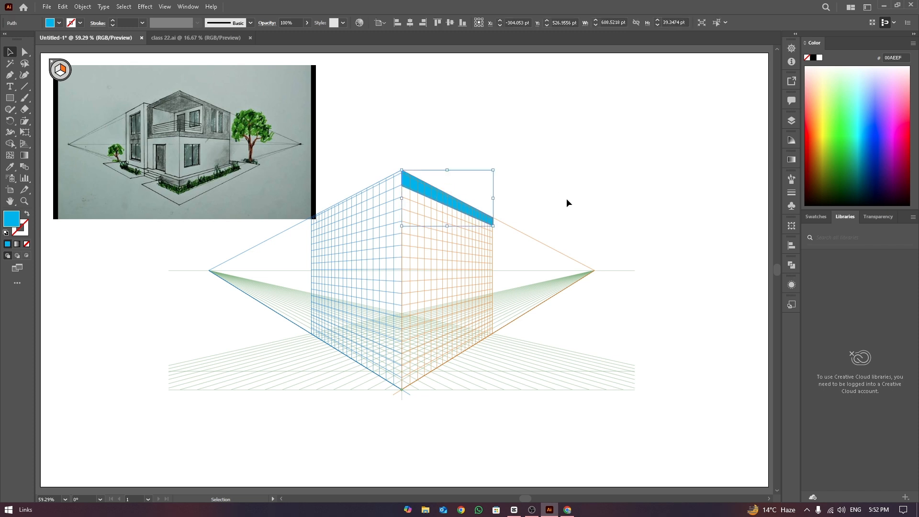
left_click(509, 172)
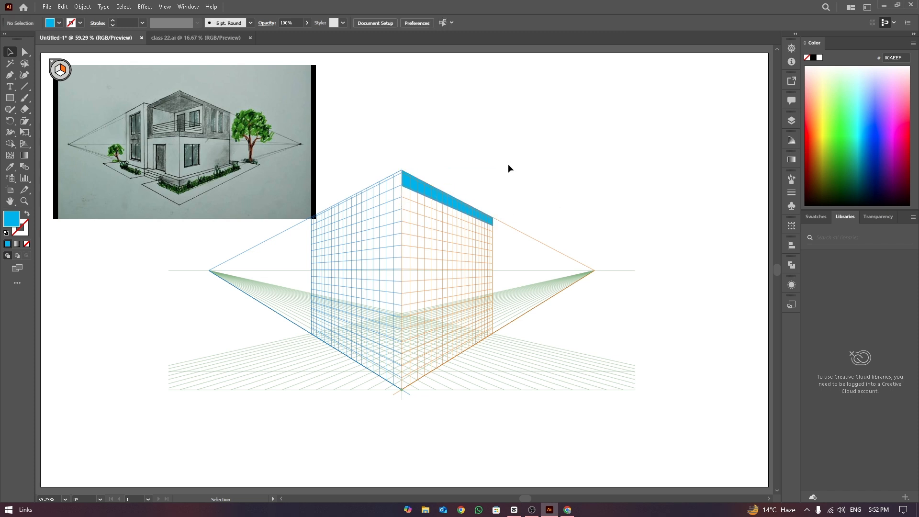
Step: Fill the roof band on the right plane with light grey BCBEC0 and deselect it
left_click(452, 197)
left_click(58, 24)
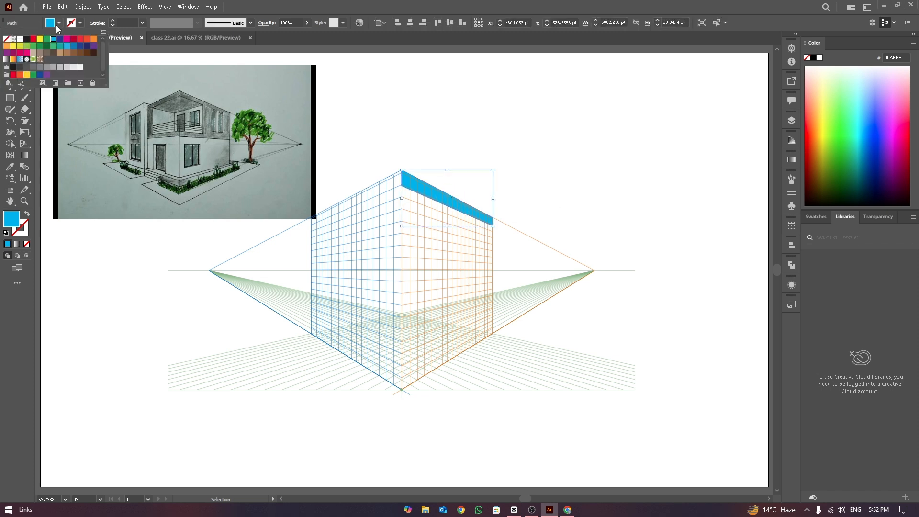
left_click(50, 70)
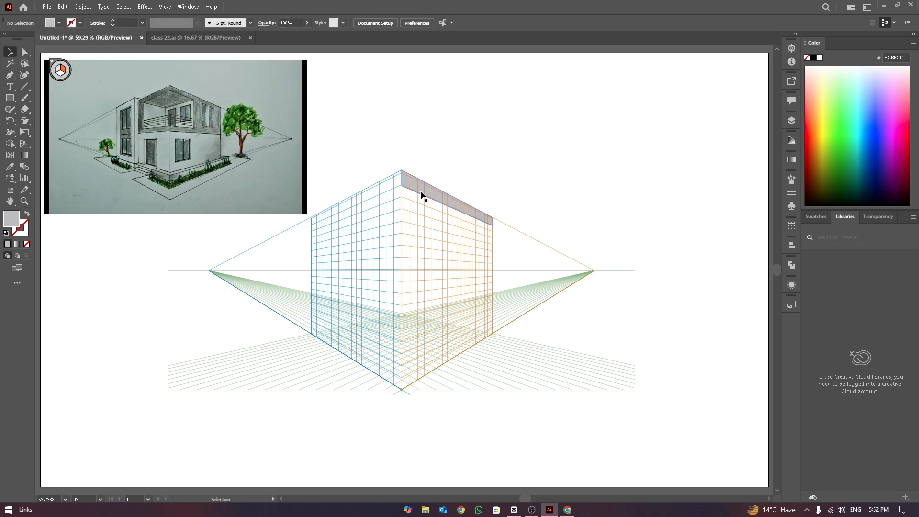
left_click(363, 140)
Step: Draw a matching roof band about 36 pt high along the top of the left perspective plane, meeting the right band at the centre edge
left_click(55, 73)
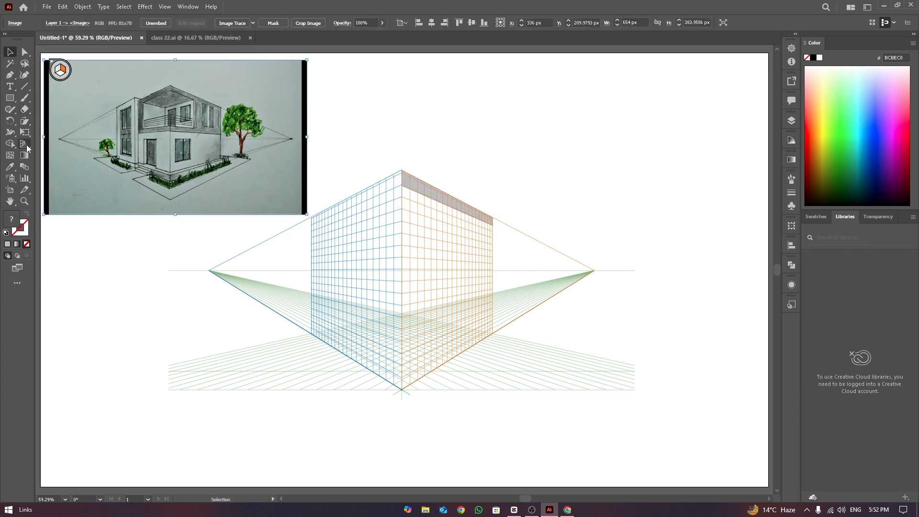
left_click_drag(24, 143, 53, 156)
left_click(10, 97)
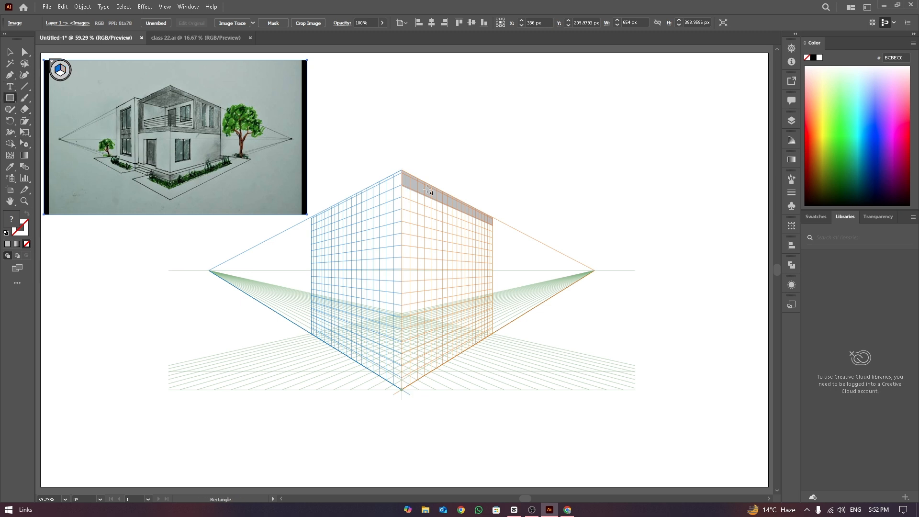
mouse_move(401, 170)
left_mouse_down()
mouse_move(334, 224)
mouse_move(338, 198)
mouse_move(312, 226)
left_mouse_up()
left_click(13, 55)
Step: Nudge the house reference picture slightly in the artboard's upper-left corner and lock it
mouse_move(249, 160)
left_mouse_down()
mouse_move(401, 186)
mouse_move(256, 156)
left_mouse_up()
left_click_drag(290, 146, 286, 145)
key("ctrl+2")
Step: Fill the roof band on the left plane with dark grey 58595B and deselect it
left_click(447, 201)
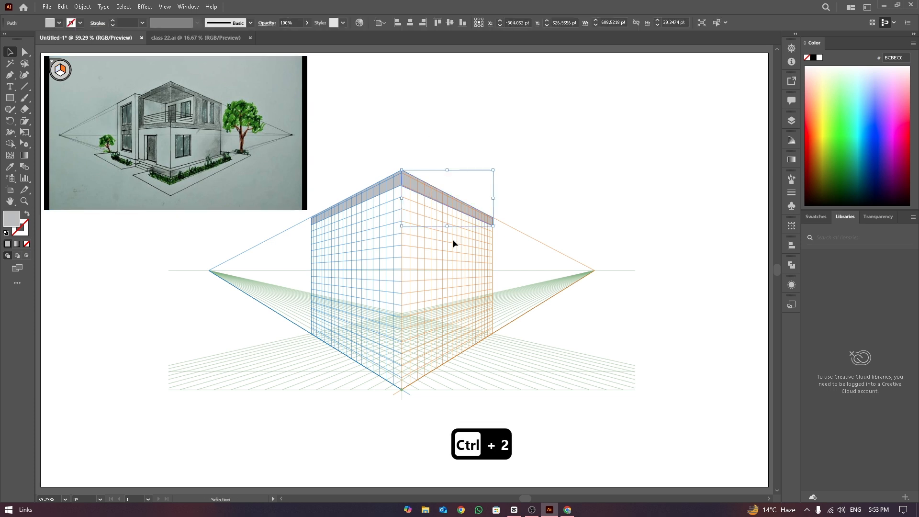
key("ctrl+2")
key("ctrl+a")
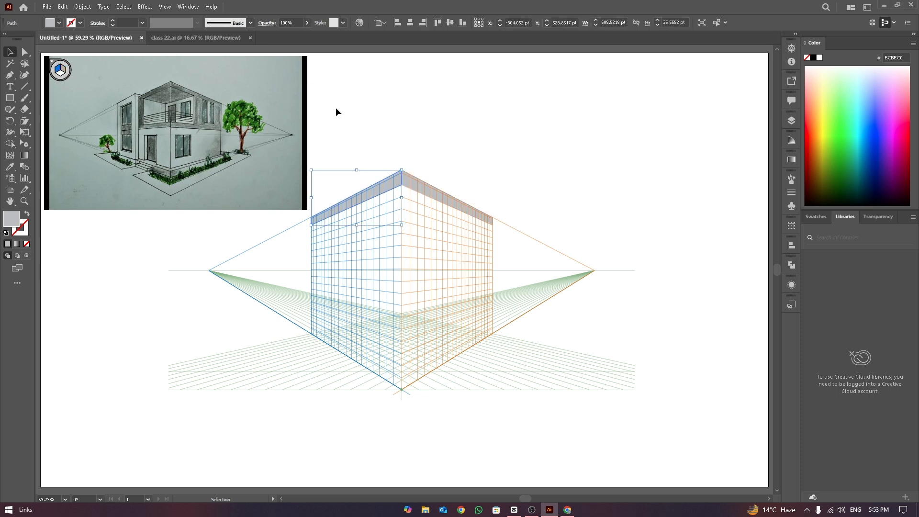
left_click(59, 22)
left_click(377, 185)
left_click(445, 134)
left_click(388, 185)
left_click(59, 22)
left_click(26, 71)
left_click(464, 127)
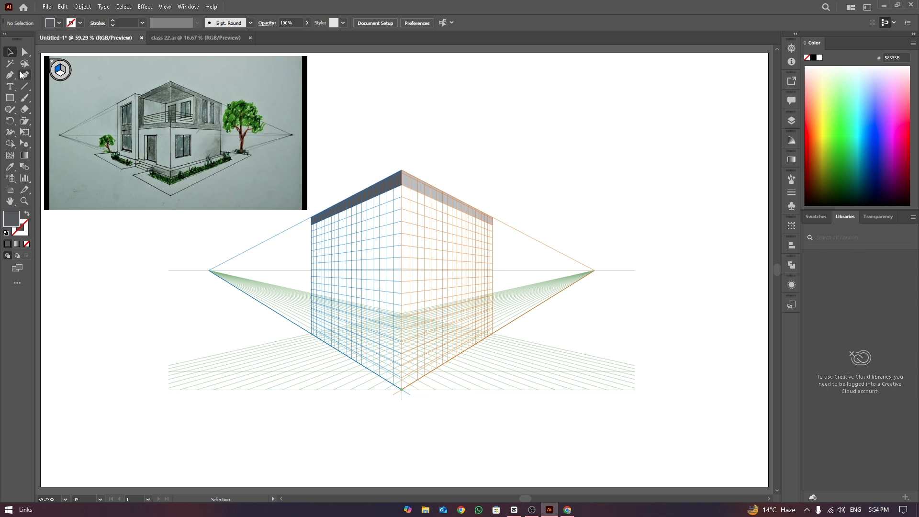
Step: Draw a dark grey vertical strip at the left plane's outer edge and a lower band about 31 pt high across to the centre edge
left_click_drag(10, 97, 28, 102)
left_click_drag(313, 218, 401, 293)
left_click(10, 52)
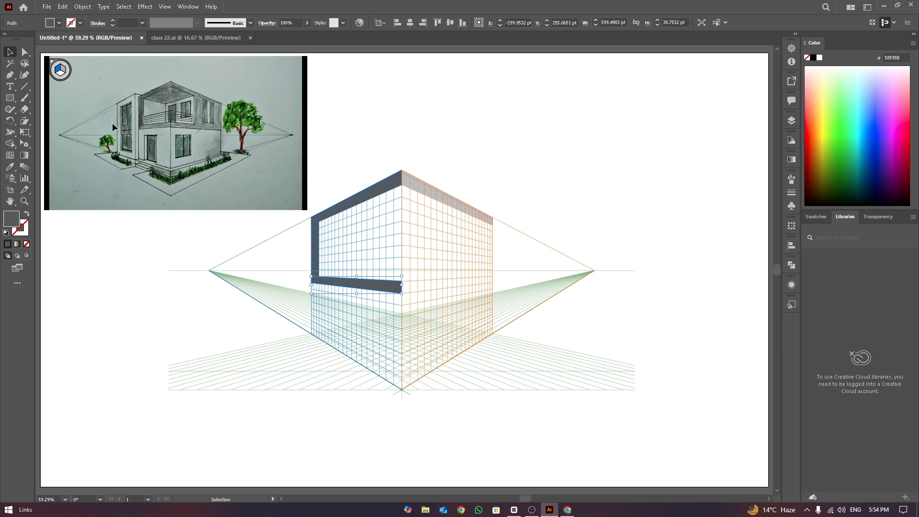
key("m")
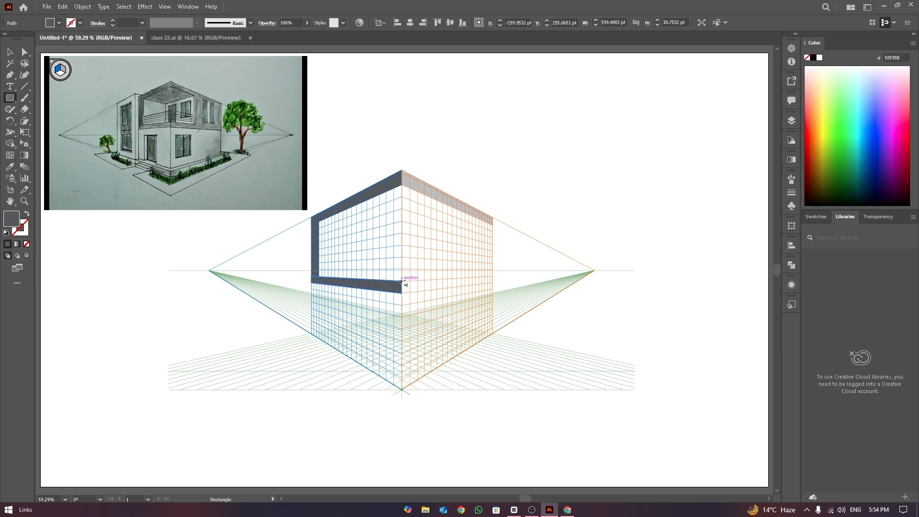
left_click_drag(401, 281, 461, 289)
key("ctrl+z")
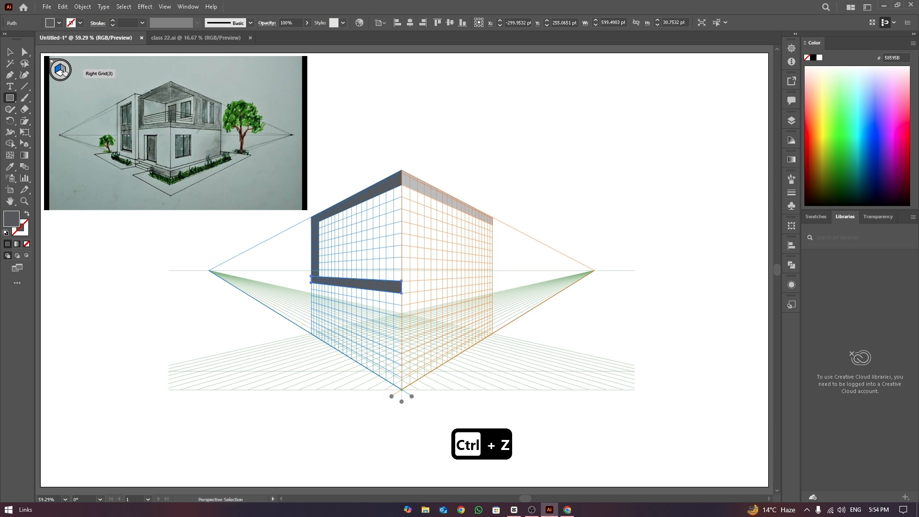
Step: Draw a lower band about 30 pt high across the right perspective plane and fill it with the light grey sampled from the right roof band
left_click(63, 71)
left_click_drag(402, 281, 493, 283)
key("ctrl+z")
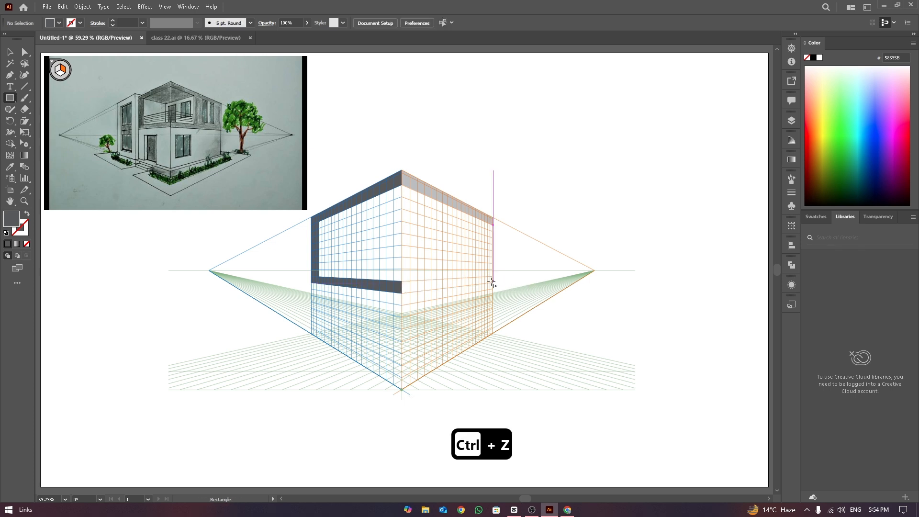
left_click_drag(404, 282, 492, 283)
key("i")
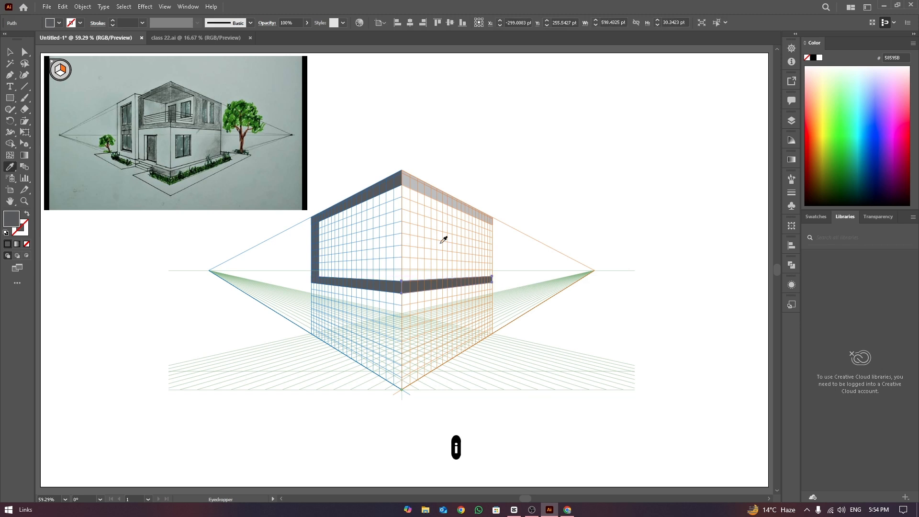
left_click(446, 204)
left_click(10, 52)
left_click(396, 89)
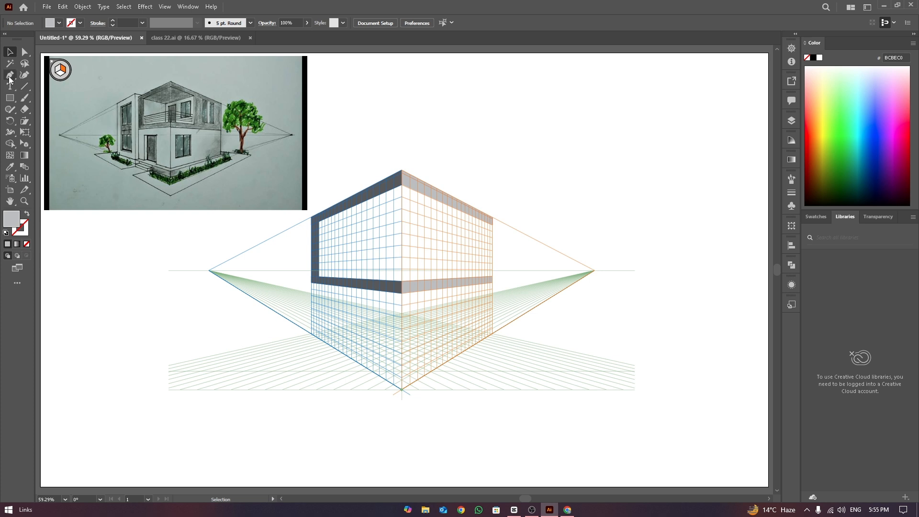
Step: Draw a light grey vertical strip at the right plane's outer edge, joining the roof band to the lower band
left_click(9, 97)
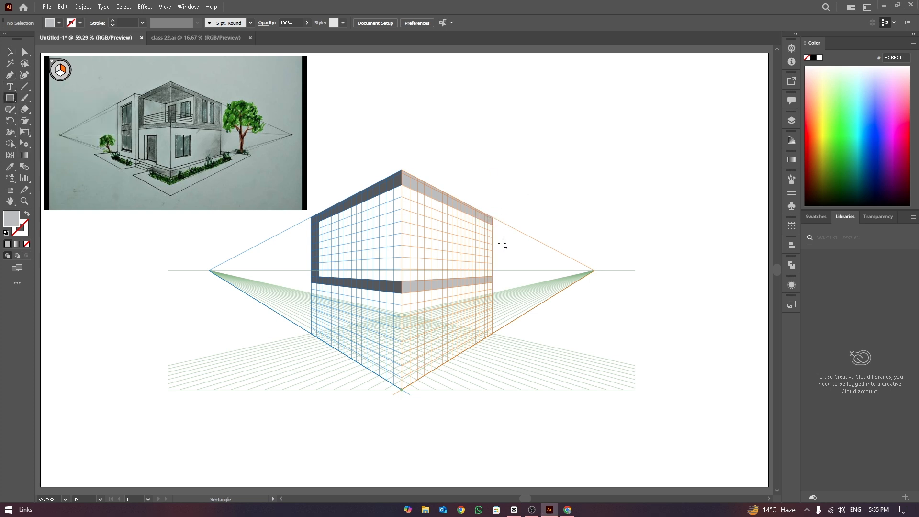
left_click_drag(497, 219, 485, 283)
left_click(9, 52)
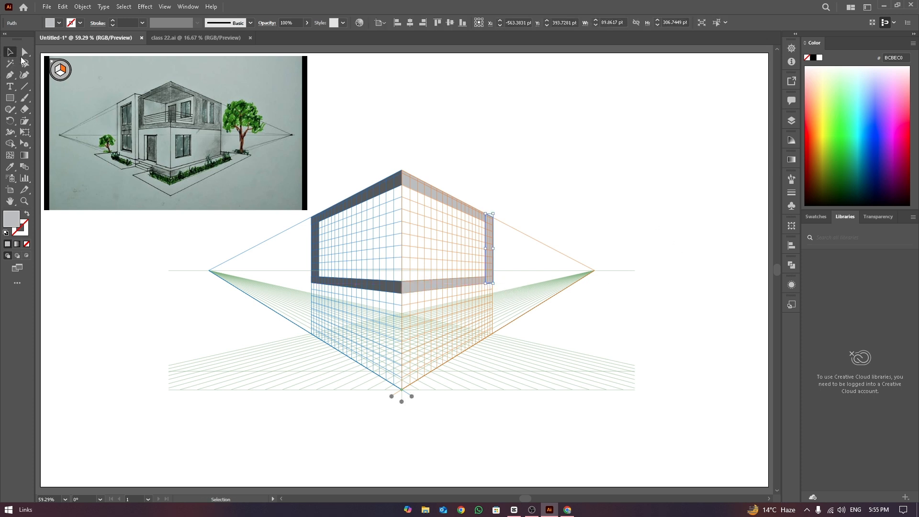
left_click(537, 174)
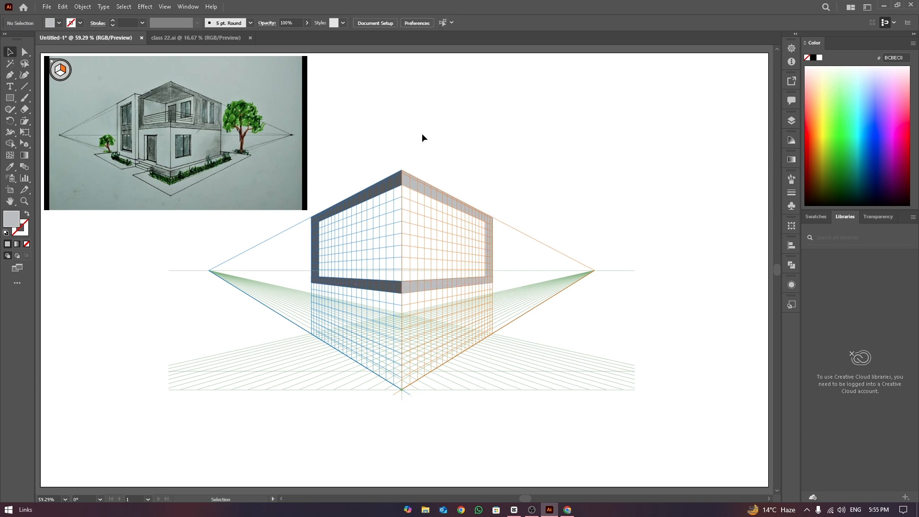
Step: Draw the balcony ceiling as a rectangle about 596 by 598 pt on the horizontal plane, starting at the roof band's inner centre corner
left_click(9, 98)
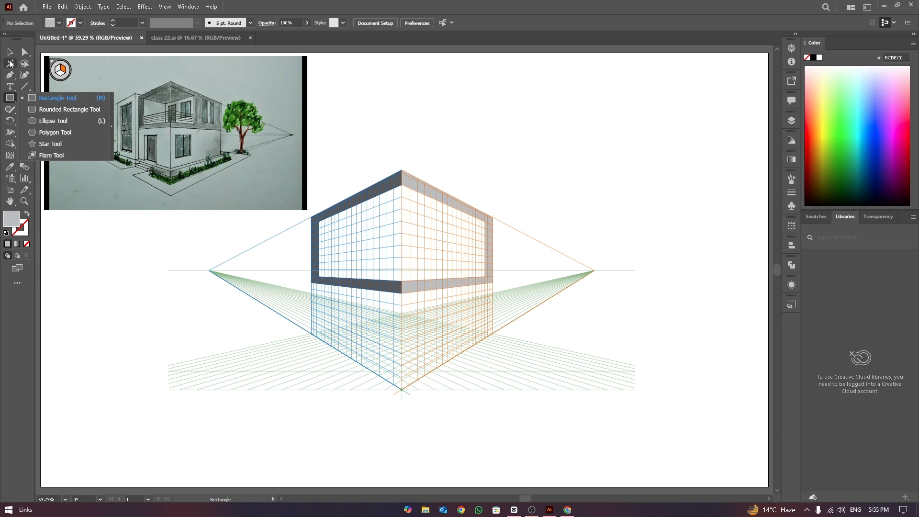
left_click(9, 52)
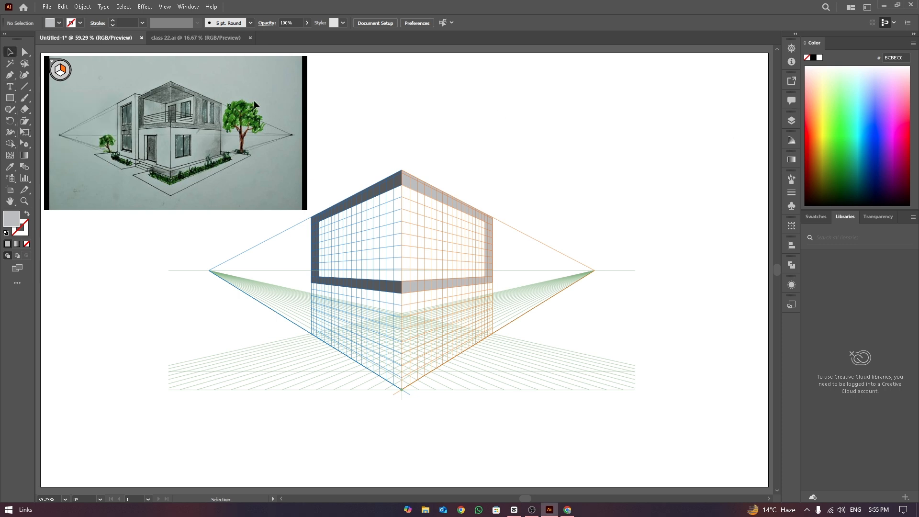
left_click_drag(27, 146, 65, 155)
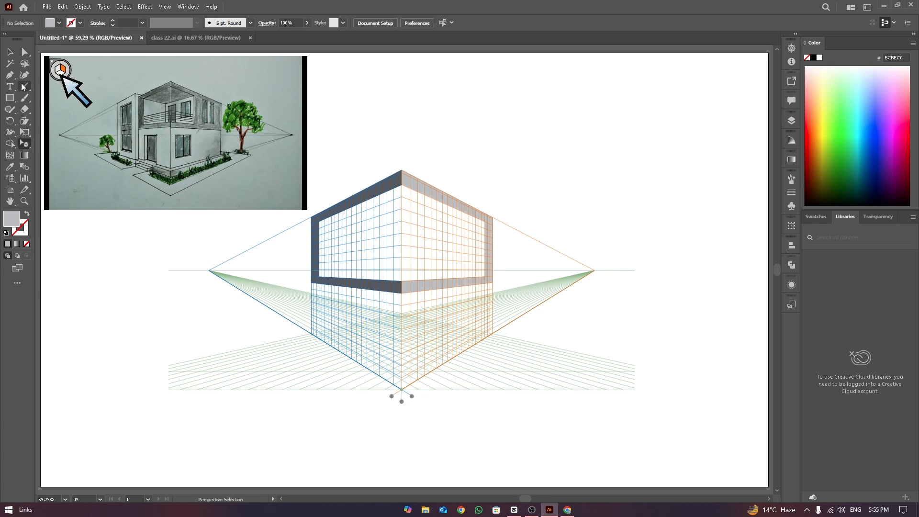
left_click(10, 98)
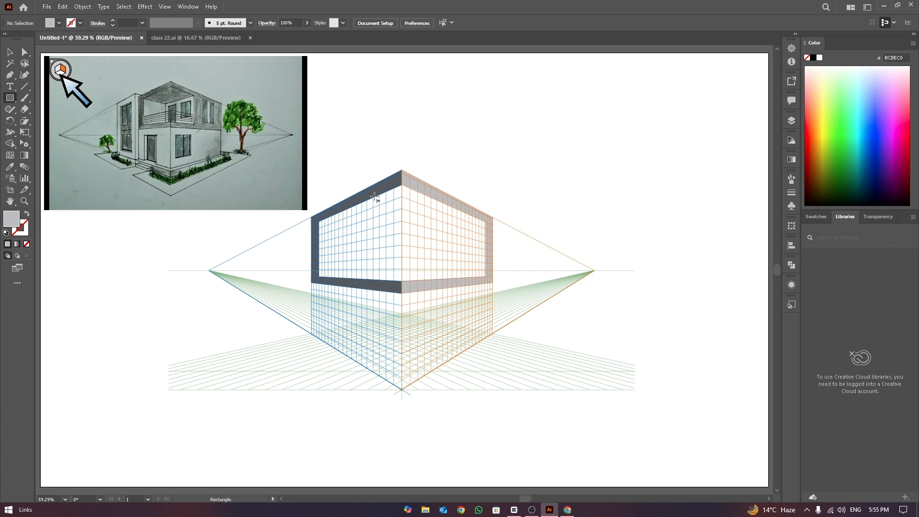
key("2")
left_click_drag(402, 187, 402, 236)
key("v")
Step: Fill the balcony ceiling with medium grey 6D6E71 and deselect it
left_click(425, 201)
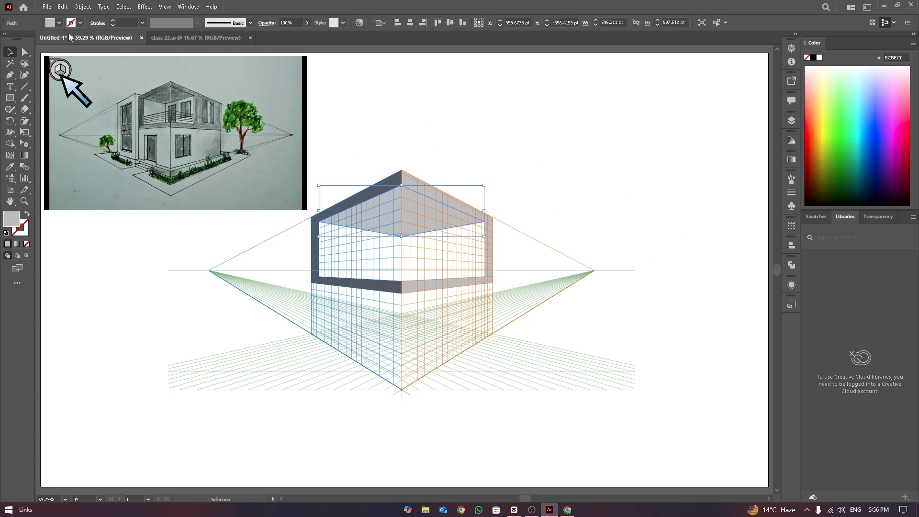
left_click(59, 22)
left_click(438, 122)
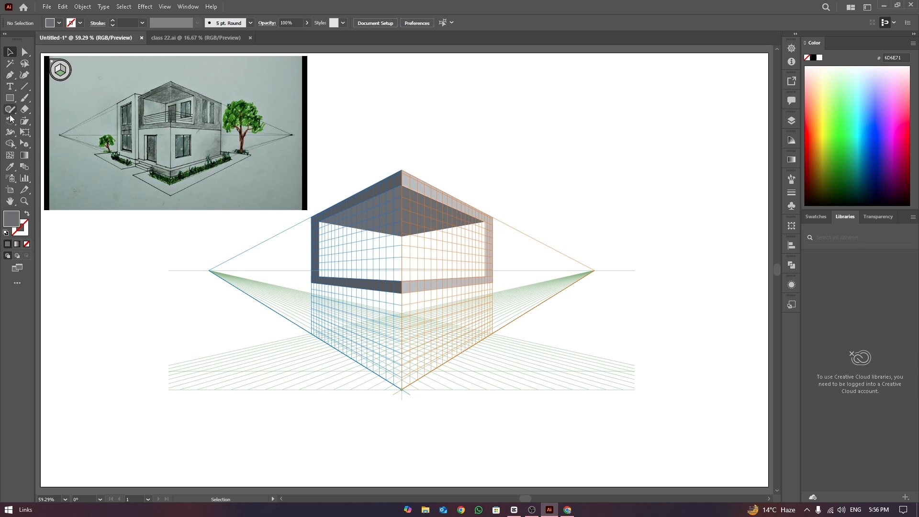
Step: Draw the balcony's inner wall on the right perspective plane, from the ceiling's far left corner to the lower band at the centre edge
left_click_drag(10, 101, 36, 96)
left_click(36, 97)
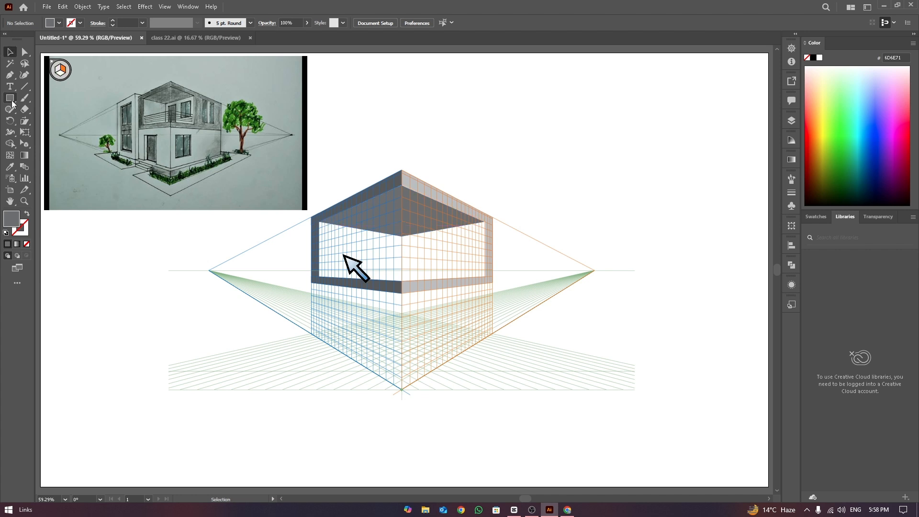
left_click_drag(11, 97, 56, 101)
mouse_move(319, 219)
left_mouse_down()
mouse_move(369, 230)
mouse_move(401, 277)
left_mouse_up()
key("ctrl+z")
scroll(356, 247, "up", 2)
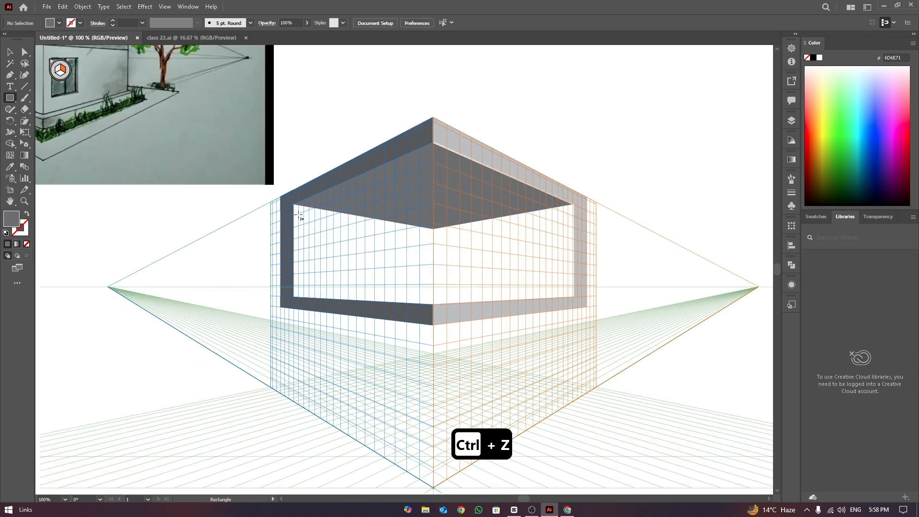
left_click_drag(294, 205, 434, 304)
Step: Fill the balcony's inner wall with the light grey sampled from the right roof band
key("a")
key("v")
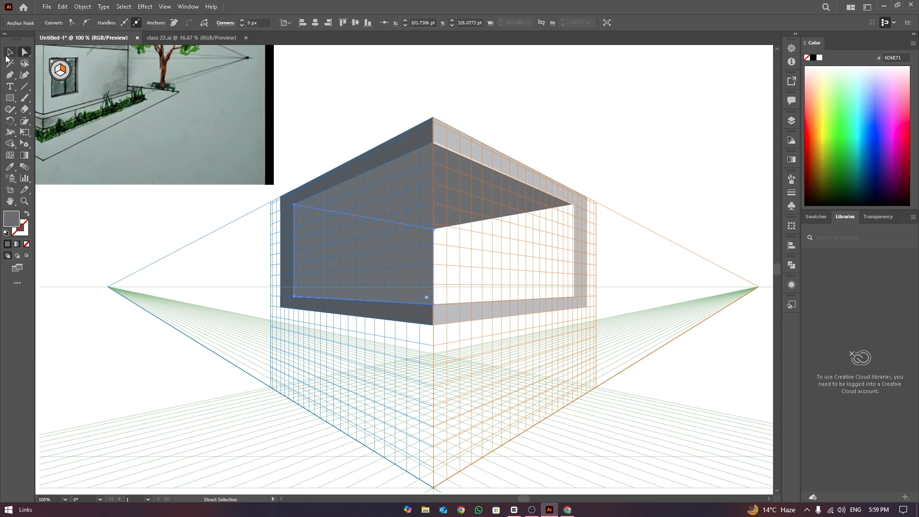
key("i")
left_click(472, 151)
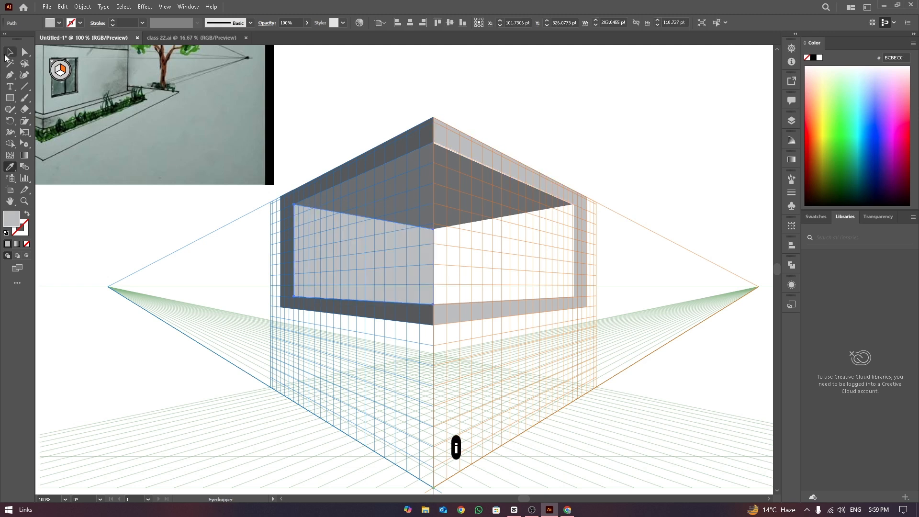
Step: Draw the balcony's second inner wall, about 205 by 96 pt, on the left perspective plane, from the ceiling's lower centre corner to the right frame
left_click(10, 52)
left_click(590, 264)
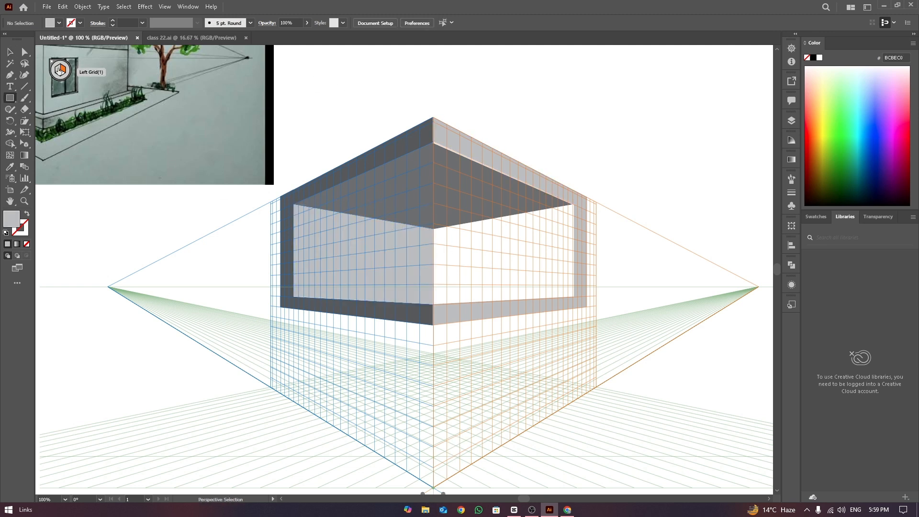
left_click(60, 70)
left_click_drag(433, 228, 574, 303)
Step: Move the second inner wall's lower centre corner down to the other inner wall's bottom corner on the centre edge, and deselect it
key("a")
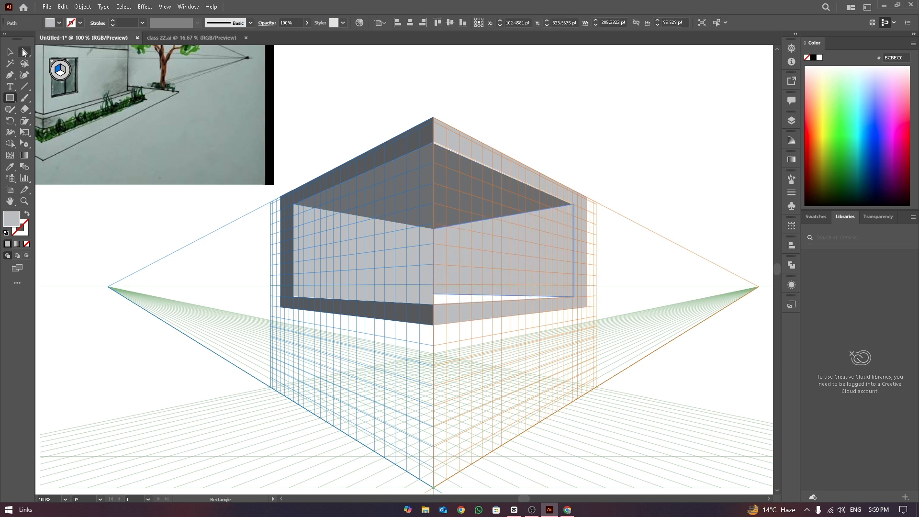
left_click_drag(434, 297, 433, 303)
key("ctrl+z")
left_click(445, 291)
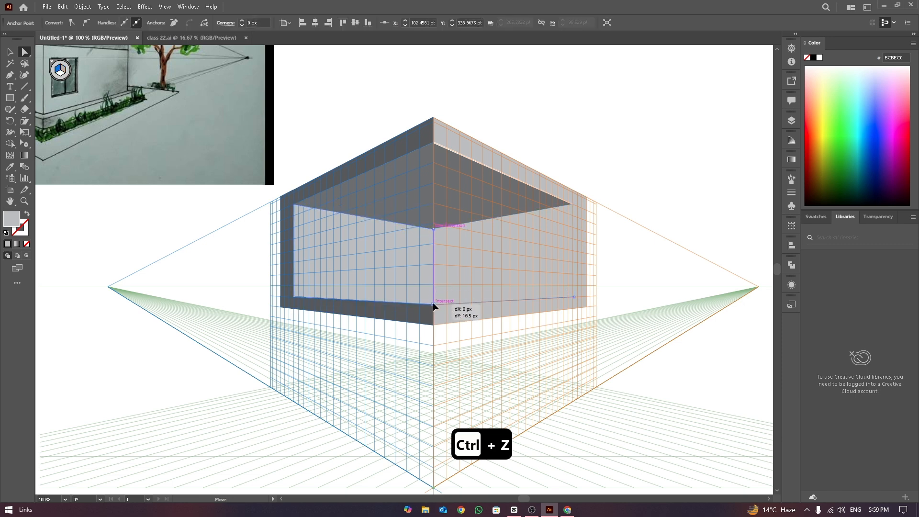
key("ctrl+minus")
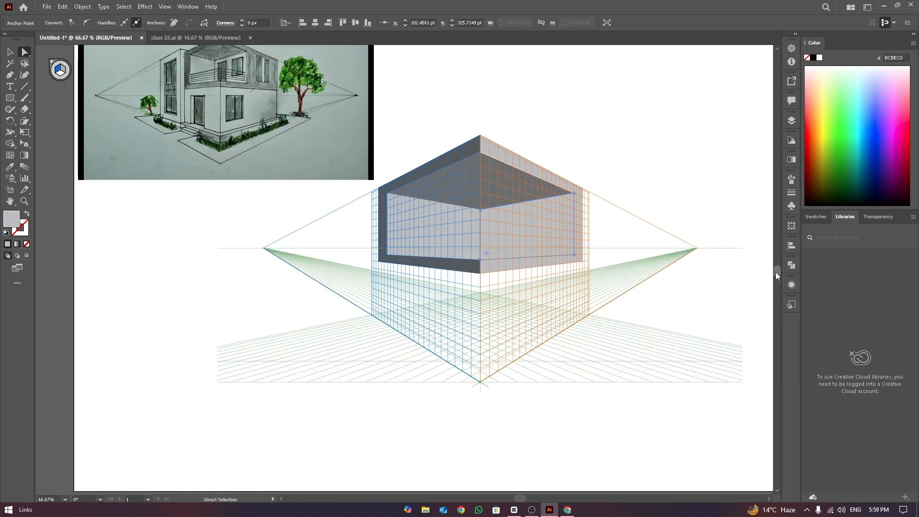
scroll(775, 272, "up", 1)
left_click(619, 151)
left_click(11, 76)
left_click(24, 86)
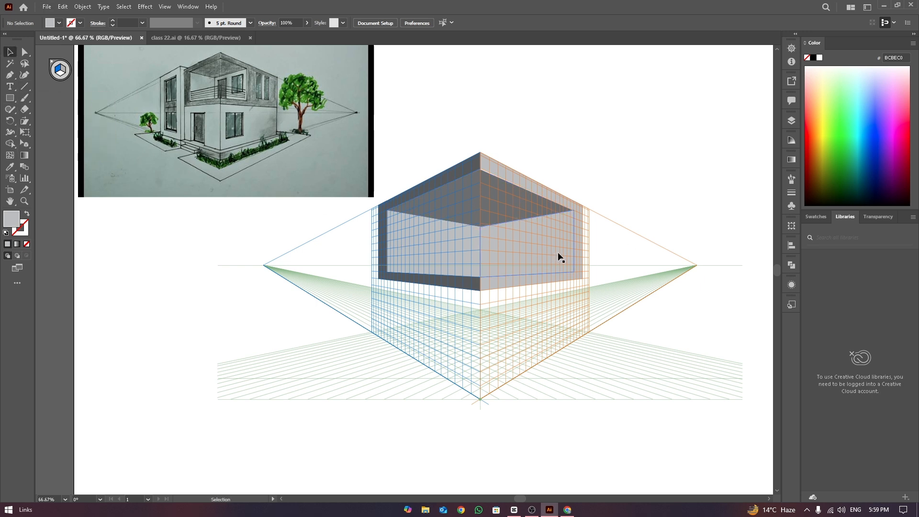
left_click(581, 243)
left_click(59, 23)
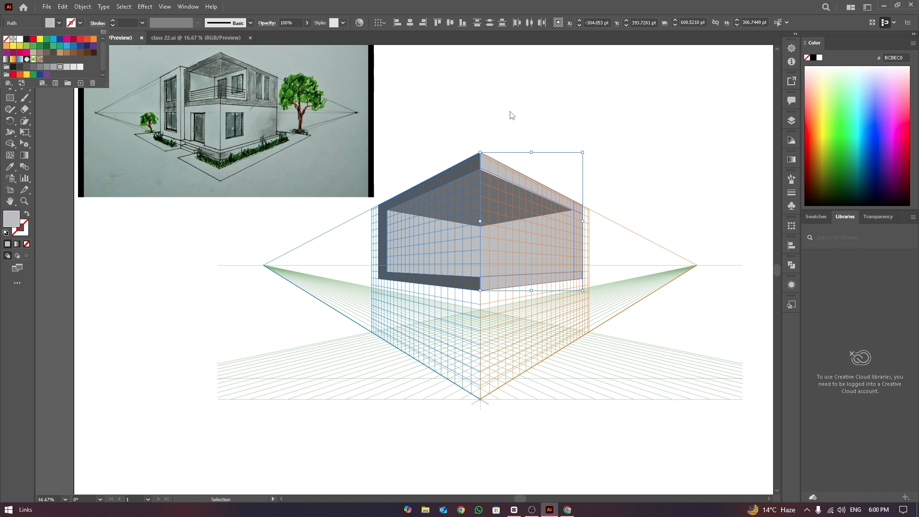
left_click(570, 127)
left_click_drag(579, 236, 562, 243)
key("ctrl+z")
left_click(590, 225)
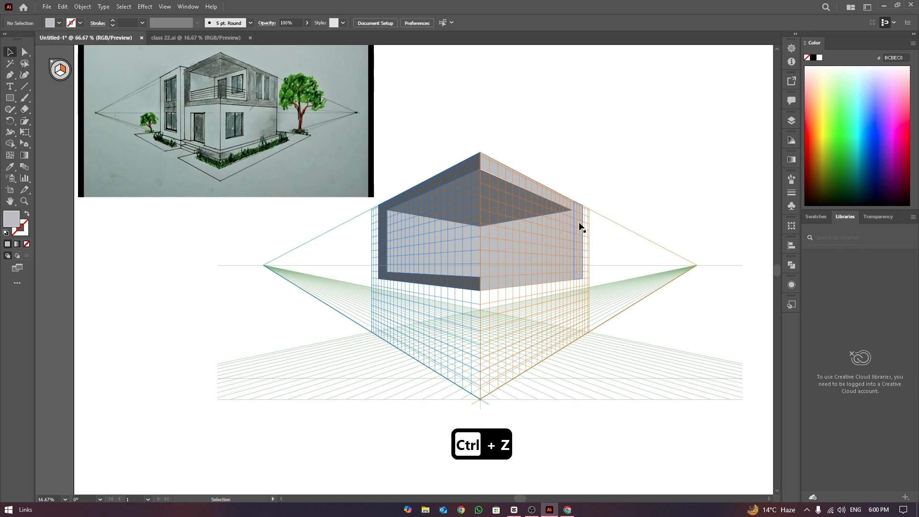
left_click(581, 224)
left_click(609, 180)
Step: Fill both balcony inner walls with white
left_click(563, 259)
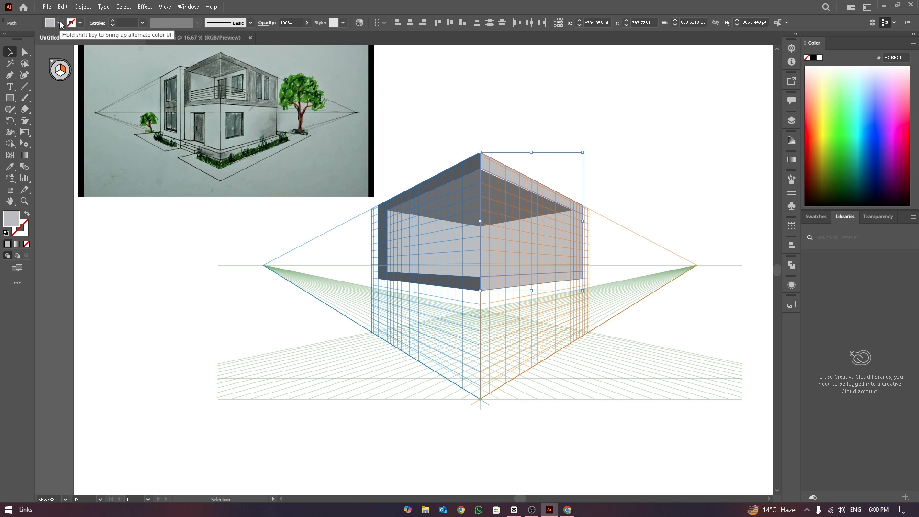
left_click(461, 234, "shift")
left_click(58, 22)
left_click(23, 37)
left_click(587, 226)
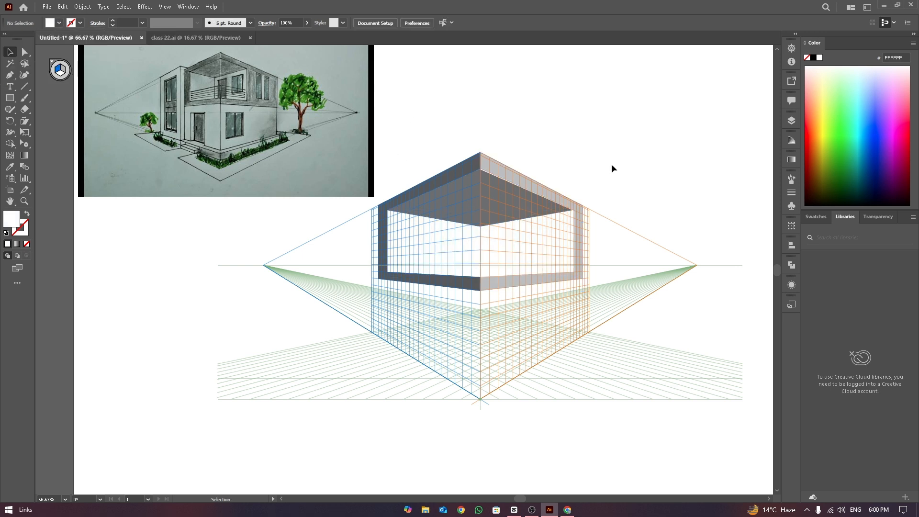
left_click(579, 239)
left_click(617, 175)
left_click(560, 196)
left_click(578, 179)
key("ctrl+z")
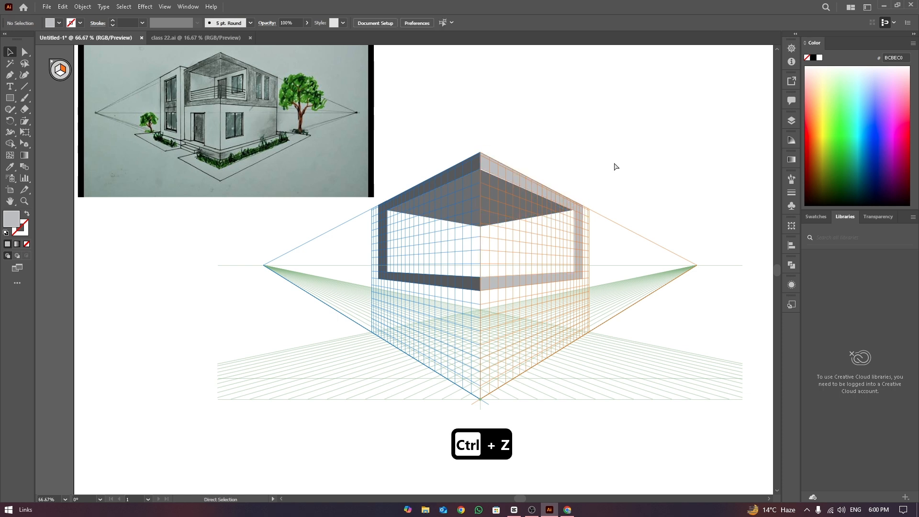
Step: Try filling the right roof band, upright and lower band with the dark grey sampled from the left roof band, and undo it
left_click(579, 230)
left_click(562, 198, "shift")
left_click(524, 281, "shift")
key("i")
left_click(473, 164)
key("v")
left_click(437, 108)
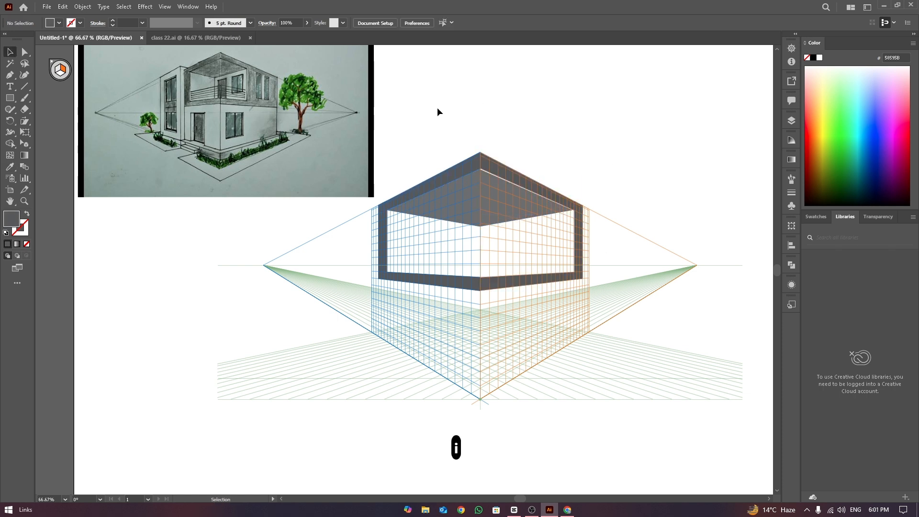
key("ctrl+z")
Step: Align the right roof band's lower centre corner with the left roof band and ceiling corner to close the gap
left_click(600, 138)
left_click(502, 163)
key("a")
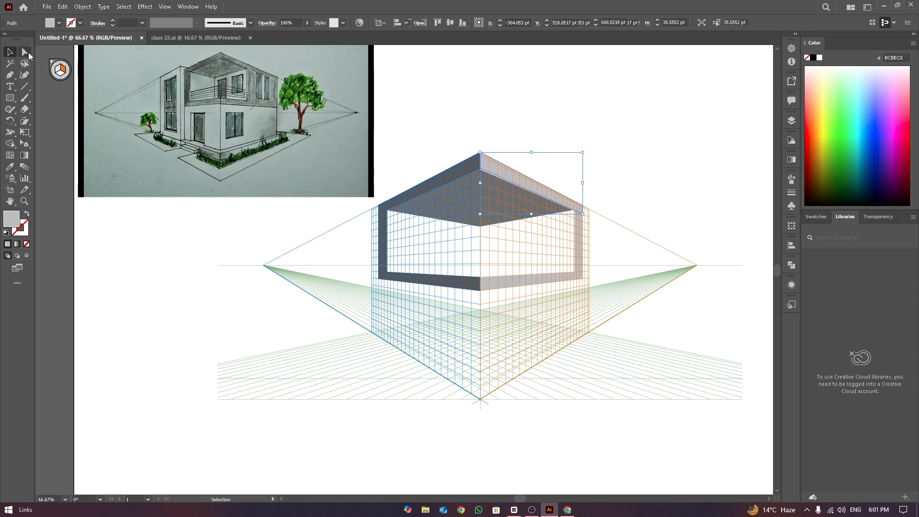
left_click(481, 170)
scroll(528, 169, "up", 1)
left_click_drag(456, 169, 458, 171)
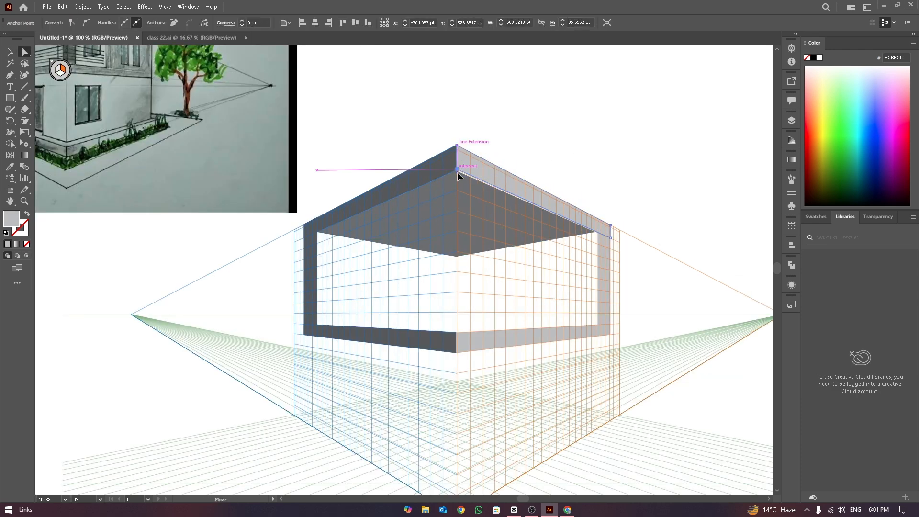
left_click(619, 228)
Step: Fill both balcony inner walls with very light grey F1F2F2 and deselect them
scroll(603, 226, "down", 1)
left_click(593, 248)
left_click(616, 248)
key("v")
left_click(533, 254)
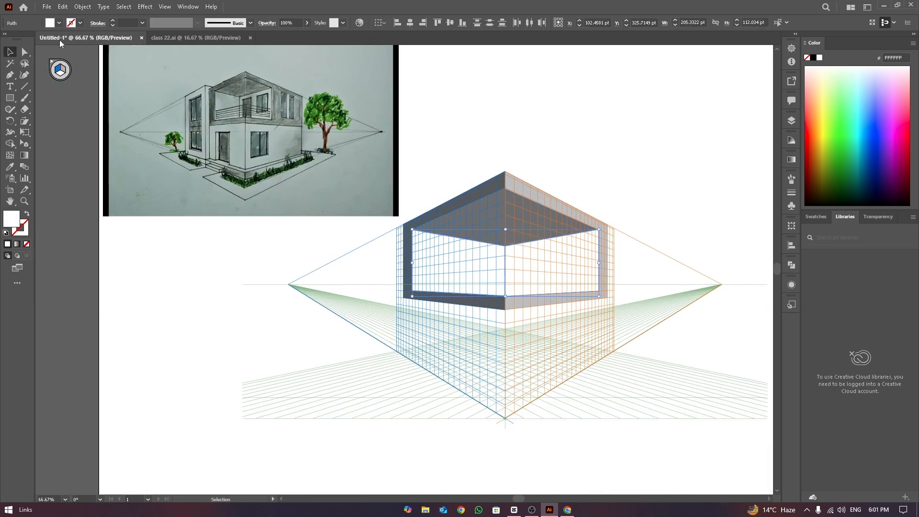
left_click(59, 23)
left_click(91, 77)
left_click(649, 206)
Step: Widen the right frame's upright toward the centre edge in perspective, to about 398 pt wide, as the solid upper wall
left_click(602, 244)
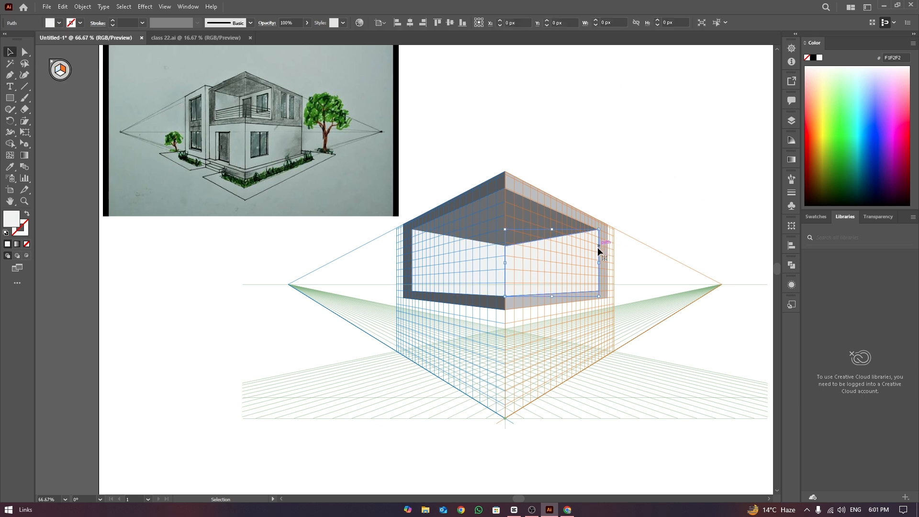
left_click(57, 71)
left_click_drag(24, 144, 58, 154)
left_click(57, 70)
left_click(601, 254)
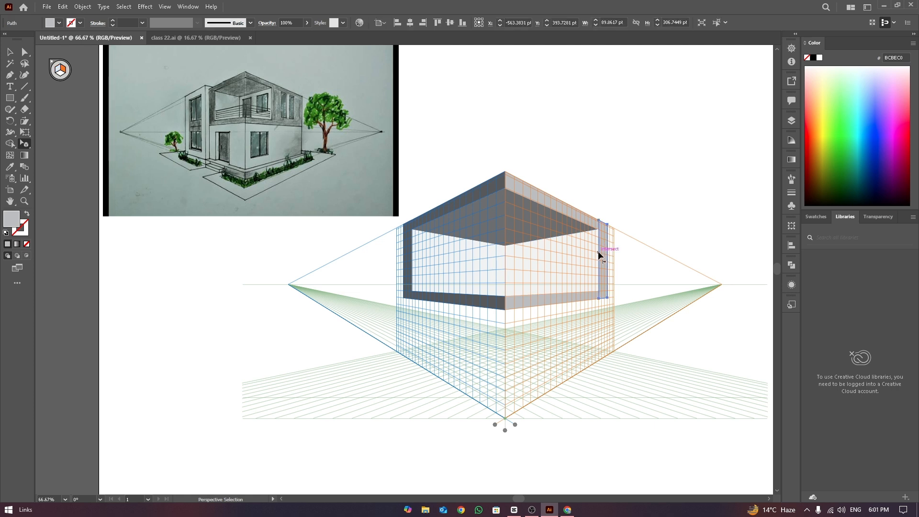
left_click_drag(599, 220, 583, 197)
left_click(9, 52)
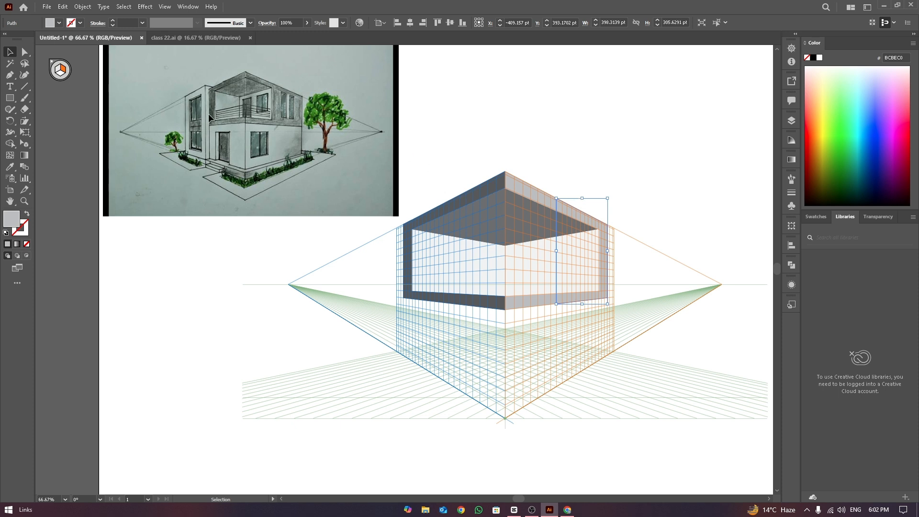
Step: Bring the widened right wall to the front, over the balcony ceiling and inner wall
left_click(613, 214)
left_click(599, 228)
right_click(601, 228)
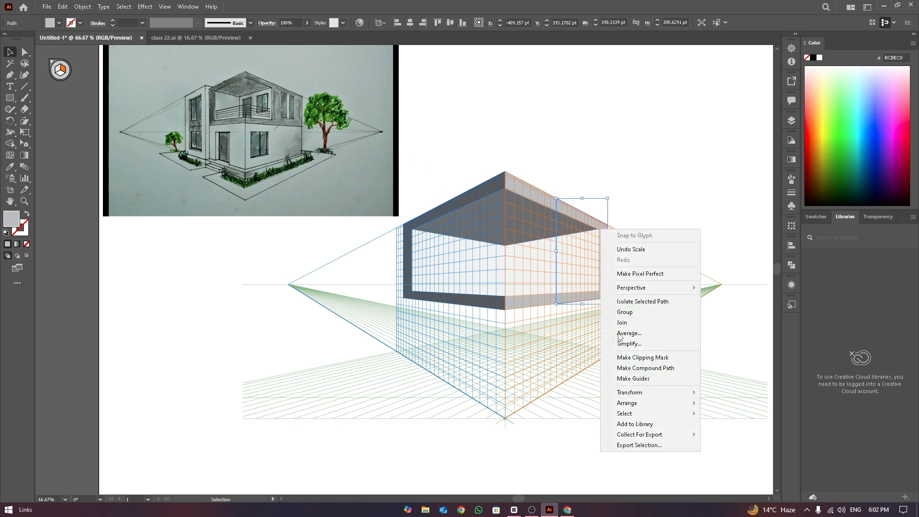
left_click(595, 215)
right_click(603, 228)
mouse_move(642, 403)
left_click(723, 403)
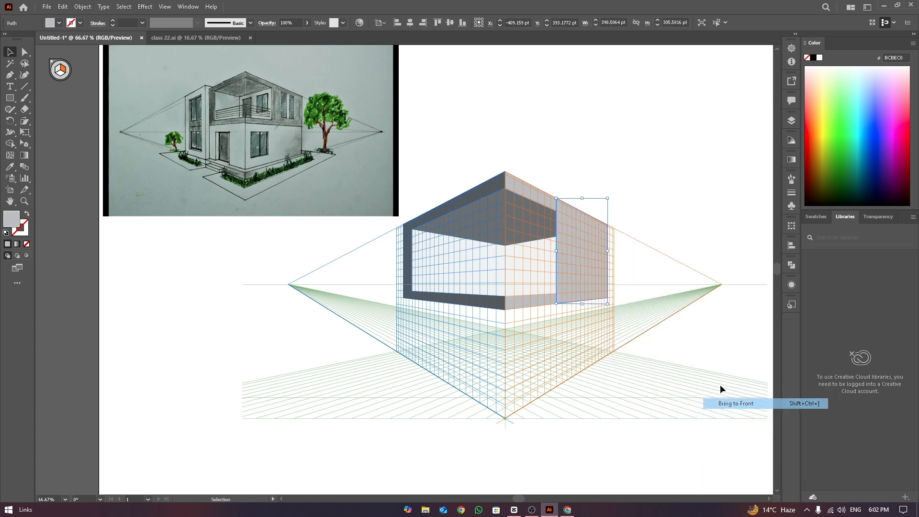
left_click(720, 384)
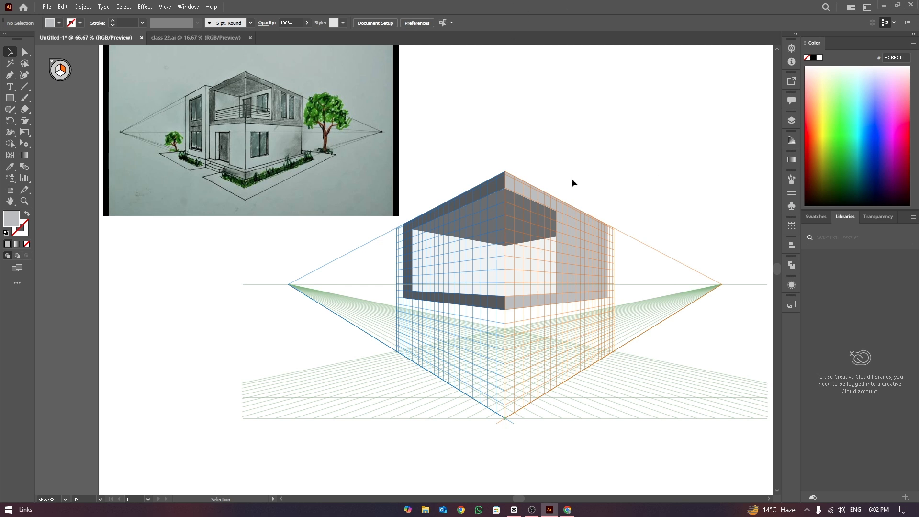
Step: Draw a tall window about 112 by 210 pt on the right upper wall near the balcony and fill it with cyan 00AEEF
left_click_drag(10, 98, 24, 100)
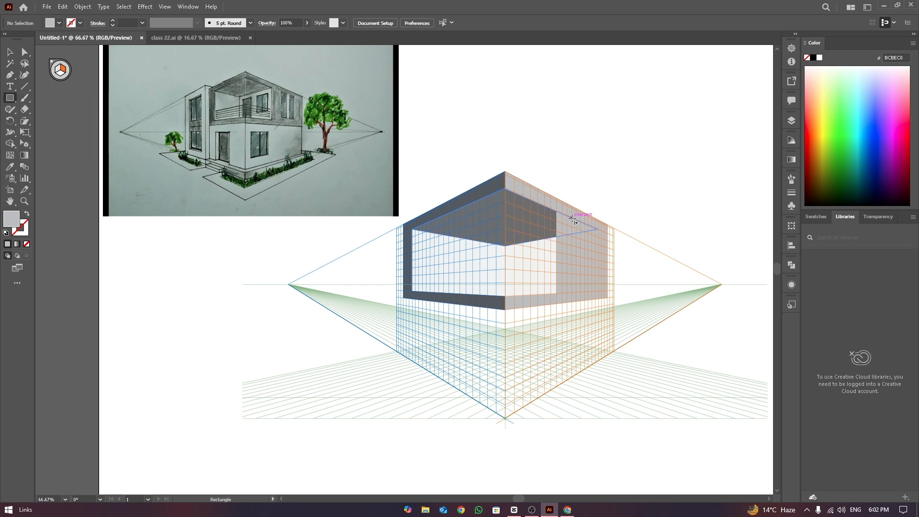
left_click_drag(565, 214, 580, 284)
left_click(58, 23)
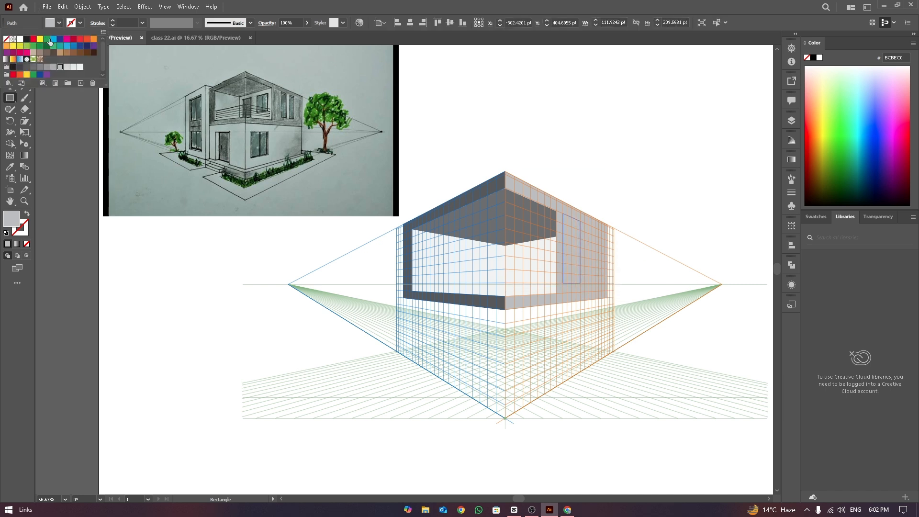
left_click(53, 43)
left_click(552, 139)
key("Escape")
key("v")
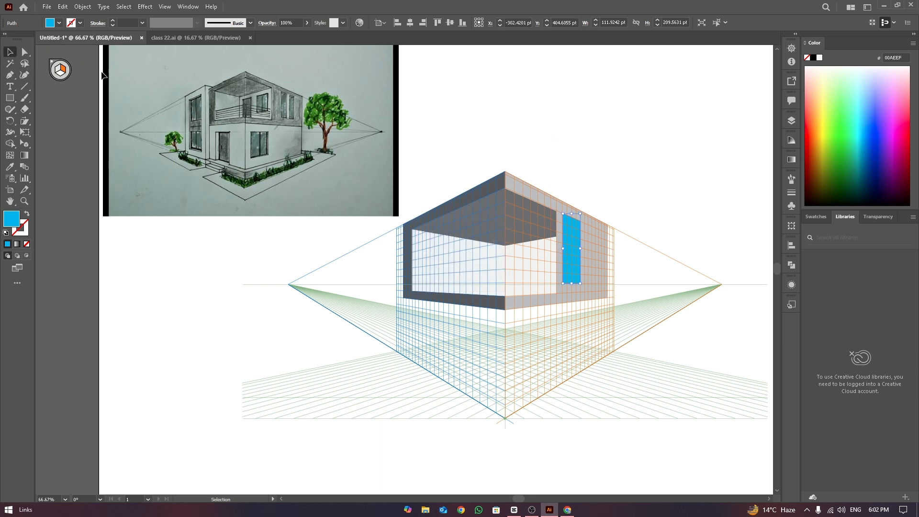
left_click_drag(575, 245, 597, 247)
key("ctrl+z")
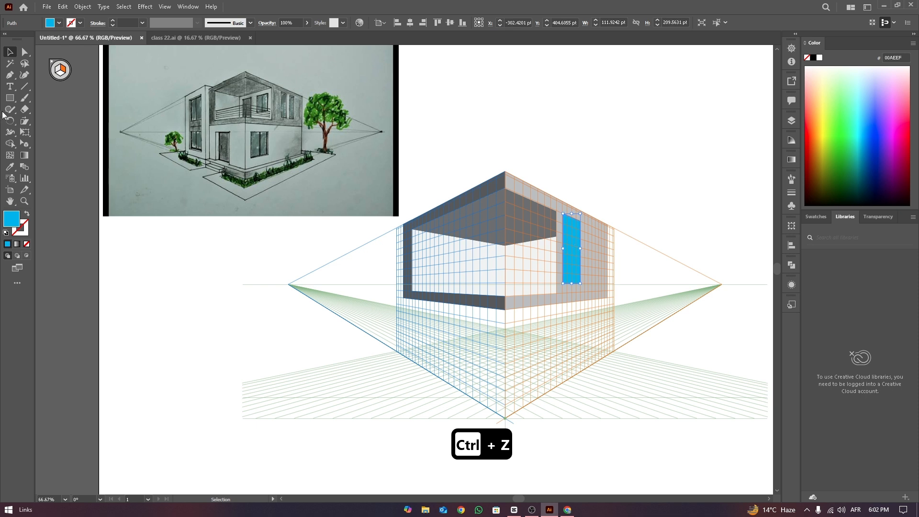
left_click(589, 210)
left_click(575, 225)
left_click(652, 189)
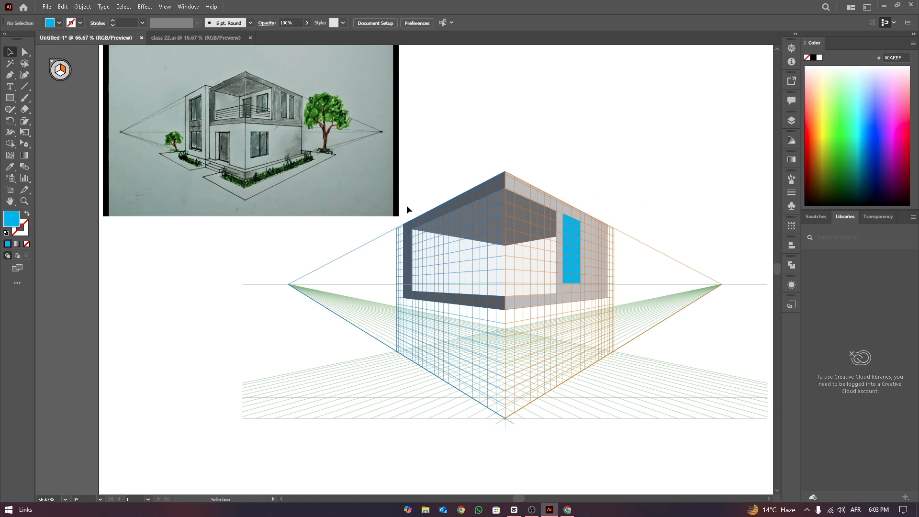
Step: Draw a second tall cyan window on the right upper wall, between the first window and the wall's far edge
left_click(578, 238)
left_click_drag(10, 97, 50, 100)
left_click_drag(589, 225, 602, 284)
left_click(10, 52)
left_click(670, 139)
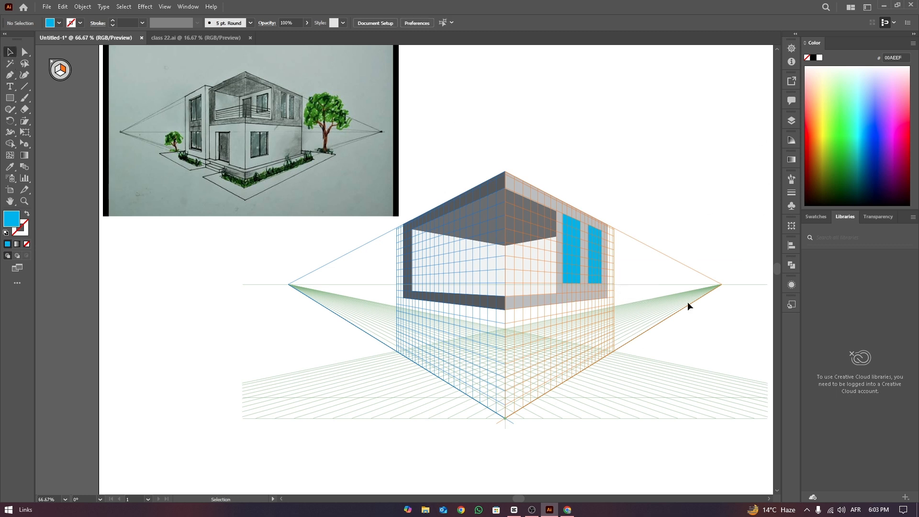
Step: Give both upper windows a black stroke with a weight of 3 pt
left_click(581, 247)
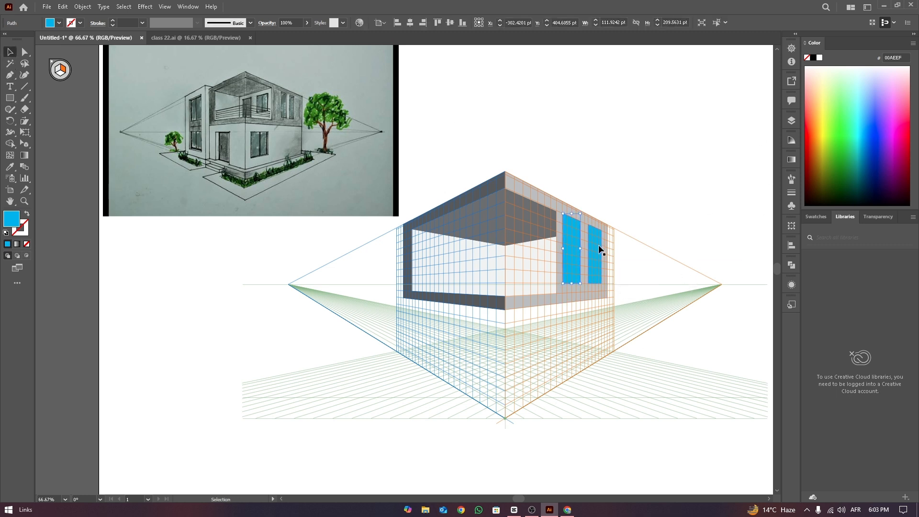
left_click(81, 24)
left_click(27, 39)
left_click(113, 20)
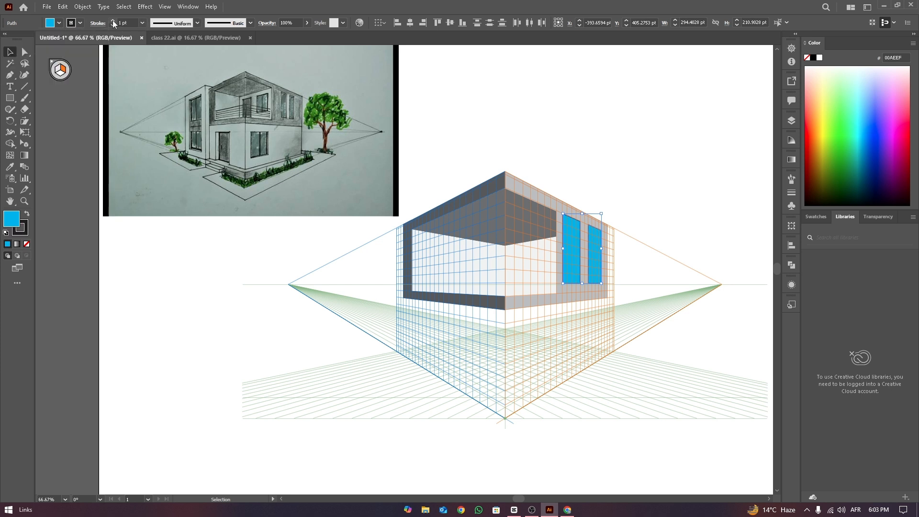
left_click(113, 20)
left_click(547, 92)
left_click(577, 213)
left_click(599, 202)
Step: Set the stroke weight of both upper windows to 1 pt and deselect them
left_click(574, 242)
left_click(596, 239, "shift")
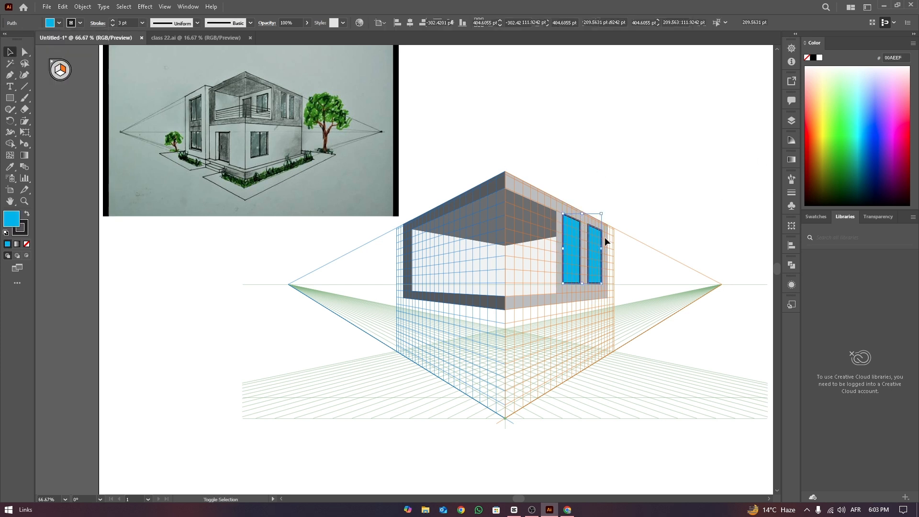
left_click(112, 26)
left_click(112, 25)
left_click(567, 125)
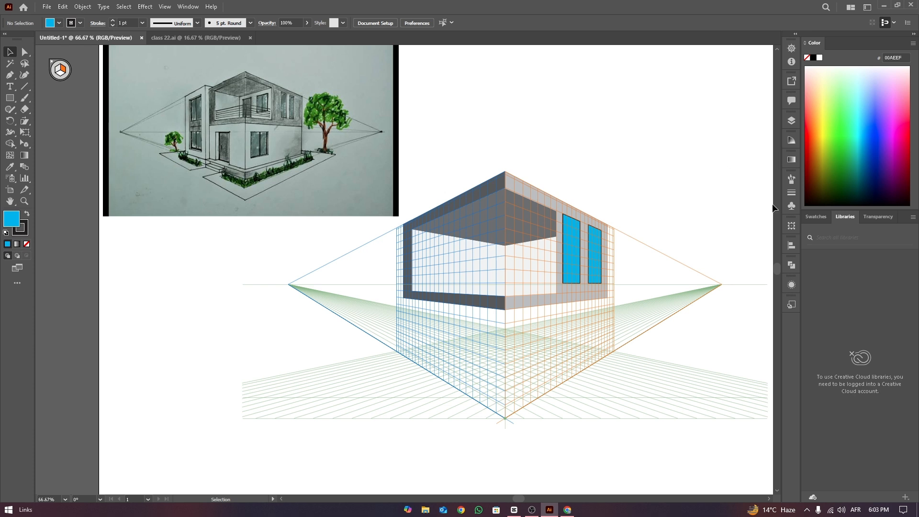
Step: Draw the balcony's top rail with the Pen tool, unfilled with a black 2 pt stroke, running along both sides around the front corner
left_click_drag(777, 266, 776, 267)
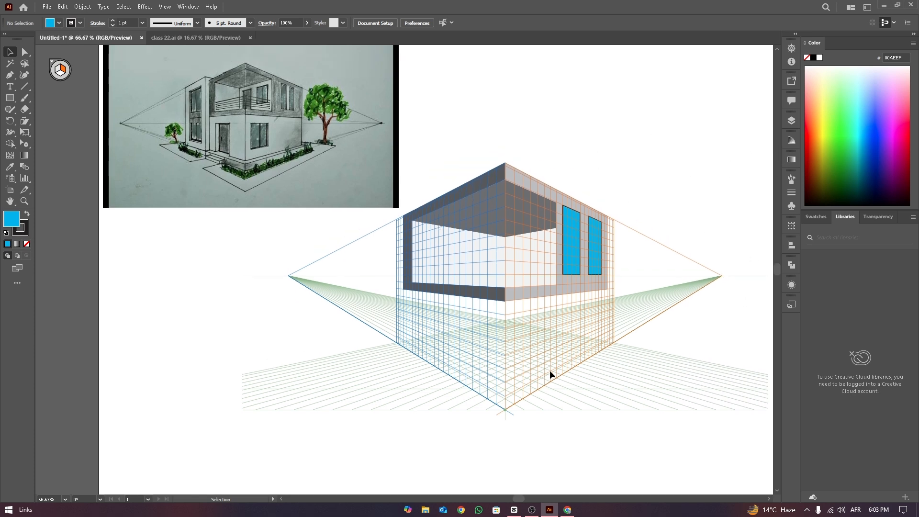
left_click(459, 259)
left_click(581, 131)
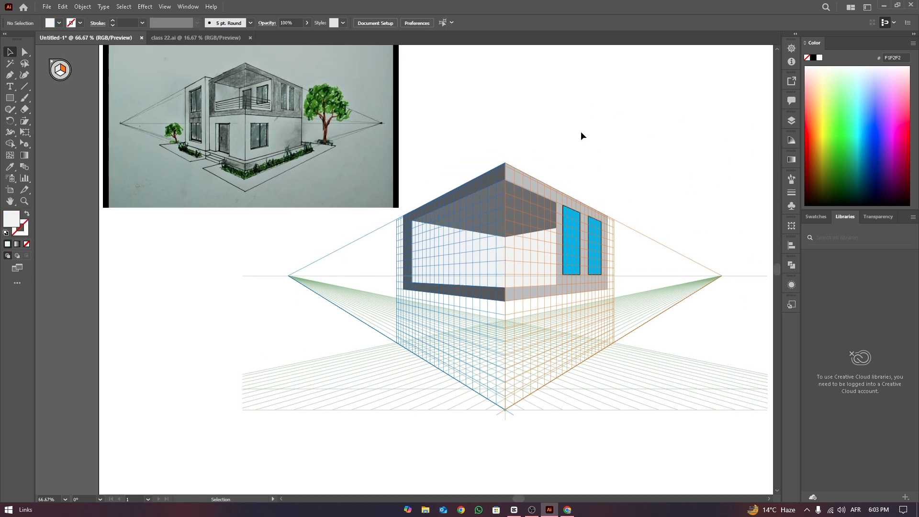
left_click(10, 74)
left_click(27, 214)
left_click(59, 23)
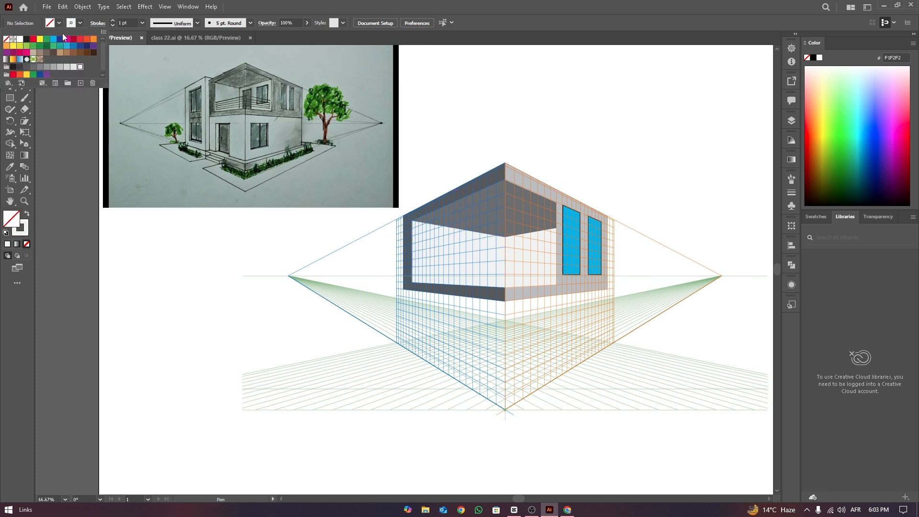
left_click(113, 21)
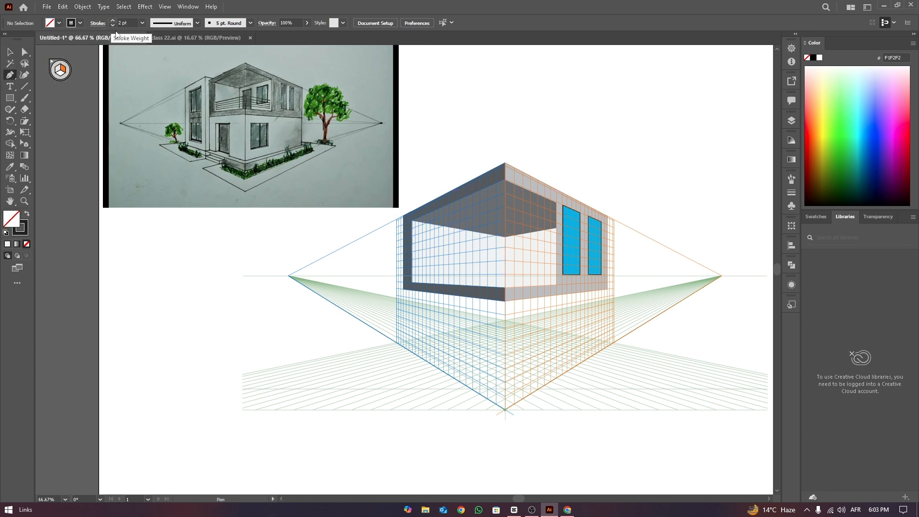
left_click(413, 260)
left_click(505, 247)
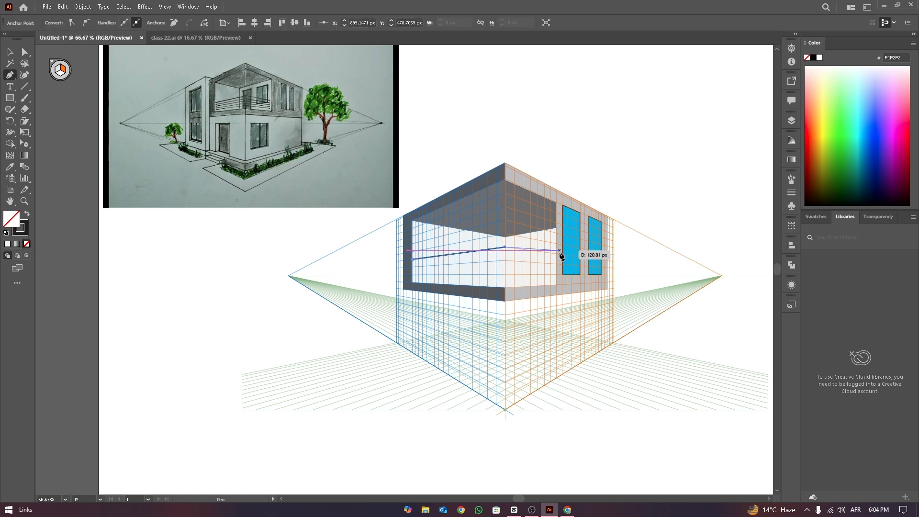
left_click(557, 253)
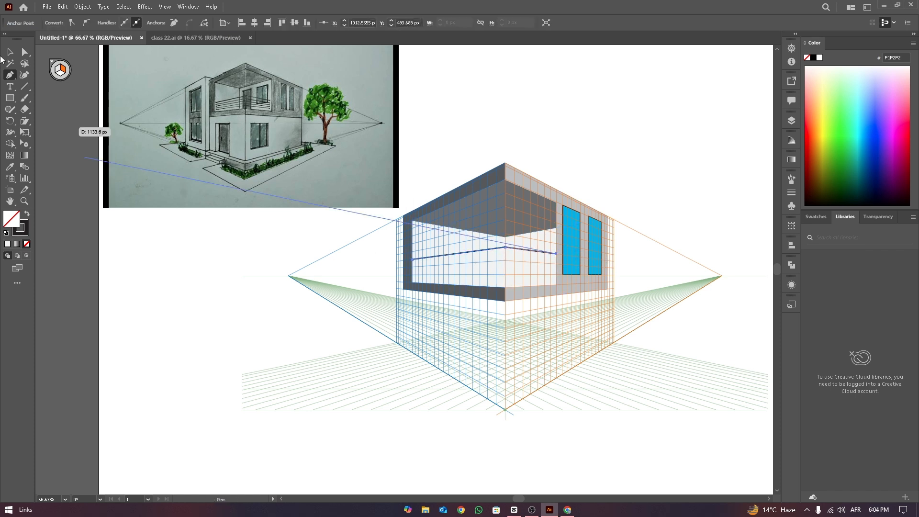
Step: Draw two more railing lines below the top rail, each bending at the front corner between the ends of the balcony opening
left_click(412, 266)
left_click(504, 261)
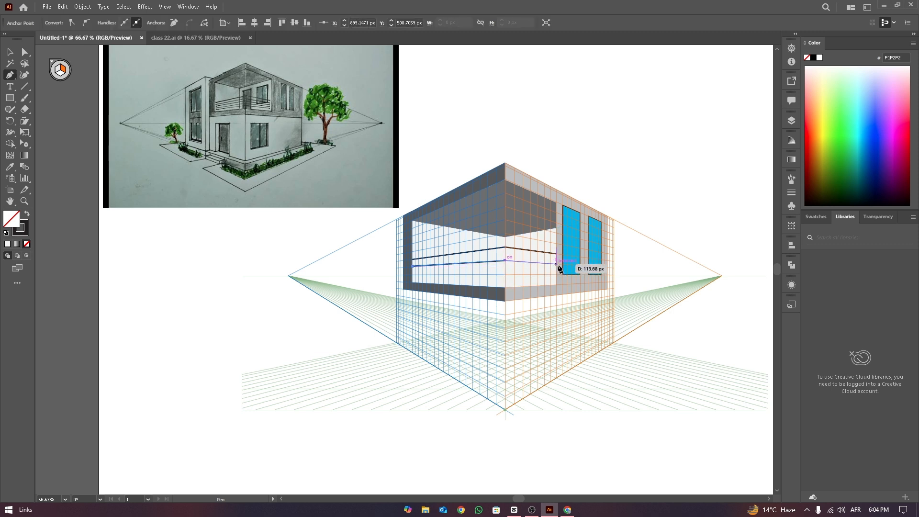
left_click(556, 263)
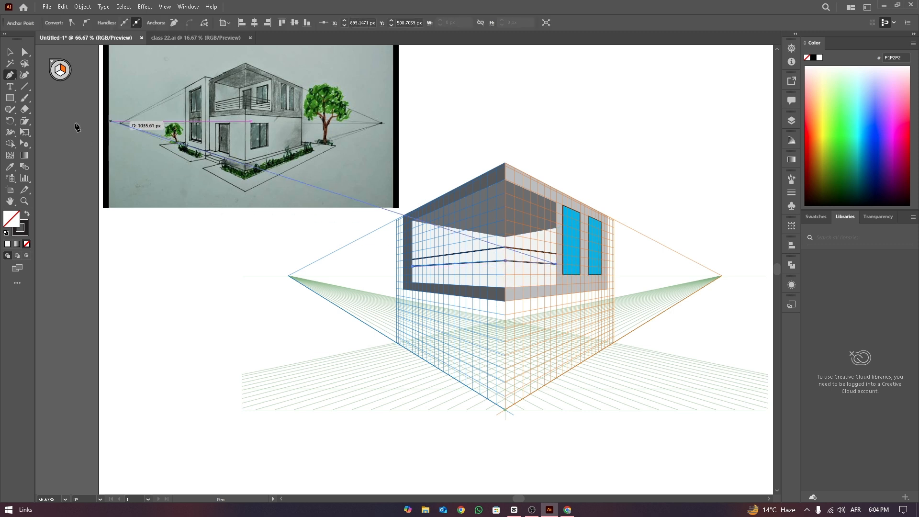
left_click(412, 276)
left_click(505, 276)
left_click(556, 275)
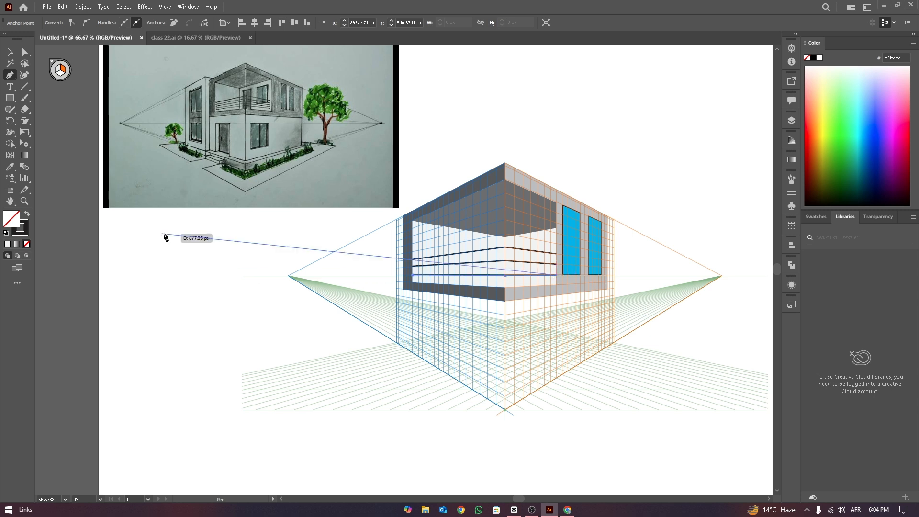
key("Escape")
Step: Draw a window about 51 by 70 pt on the balcony's back wall, match it to the cyan windows, and add a vertical centre divider
key("m")
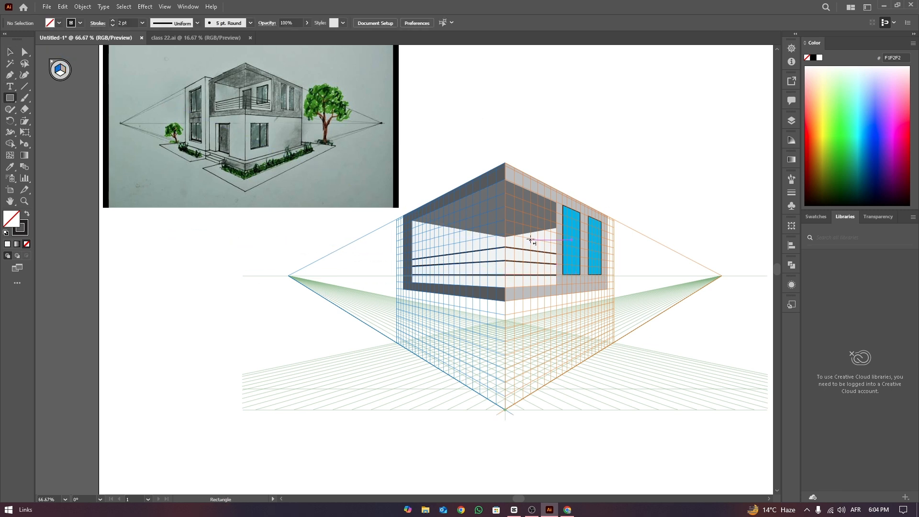
left_click_drag(528, 238, 545, 271)
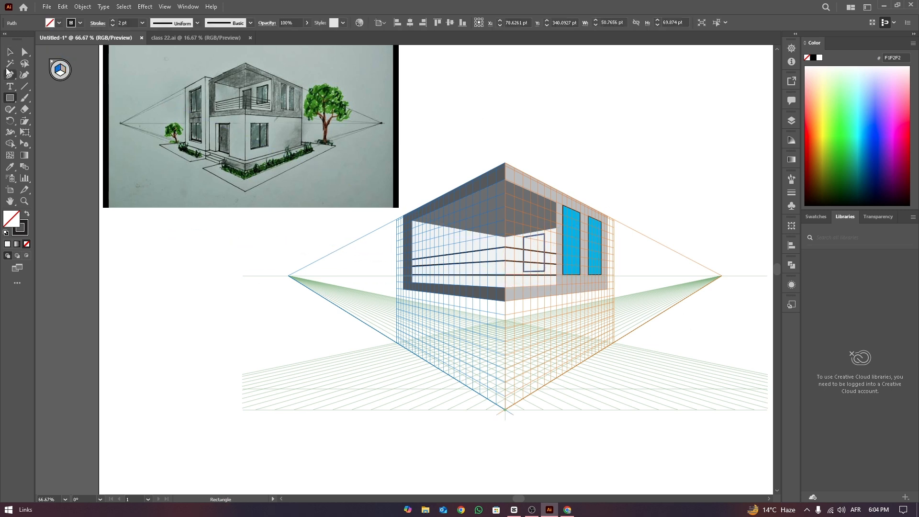
key("i")
left_click(570, 259)
left_click(10, 74)
left_click(55, 107, "ctrl")
left_click(534, 236)
left_click(534, 272)
left_click(599, 152, "ctrl")
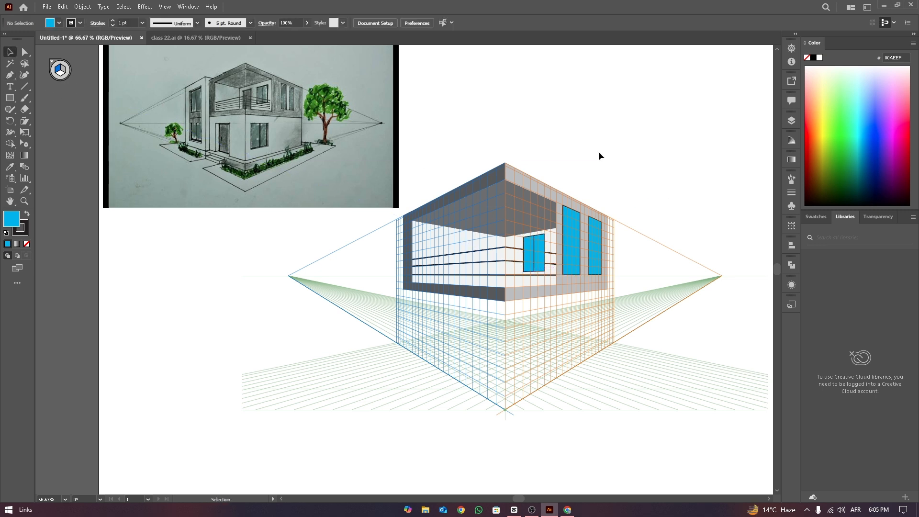
Step: Shrink the balcony window together with its divider and shift it toward the right end of the back wall
left_click(535, 243)
left_click(538, 243, "shift")
left_click_drag(538, 243, 531, 291)
left_click(437, 178)
left_click(524, 250)
left_click(383, 260)
Step: Draw a black-outlined door beside the window on the balcony's back wall and fill it with brown 603913
key("m")
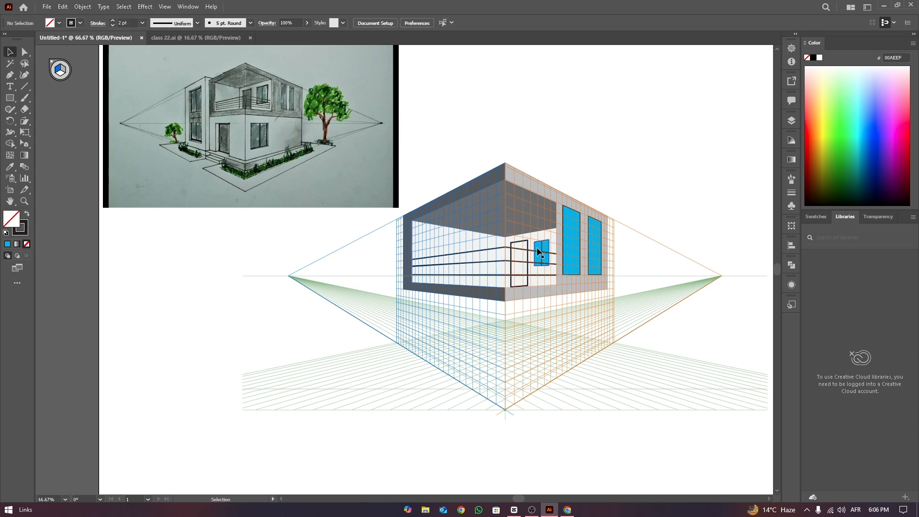
left_click(58, 22)
left_click(67, 52)
left_click(86, 52)
left_click(443, 143)
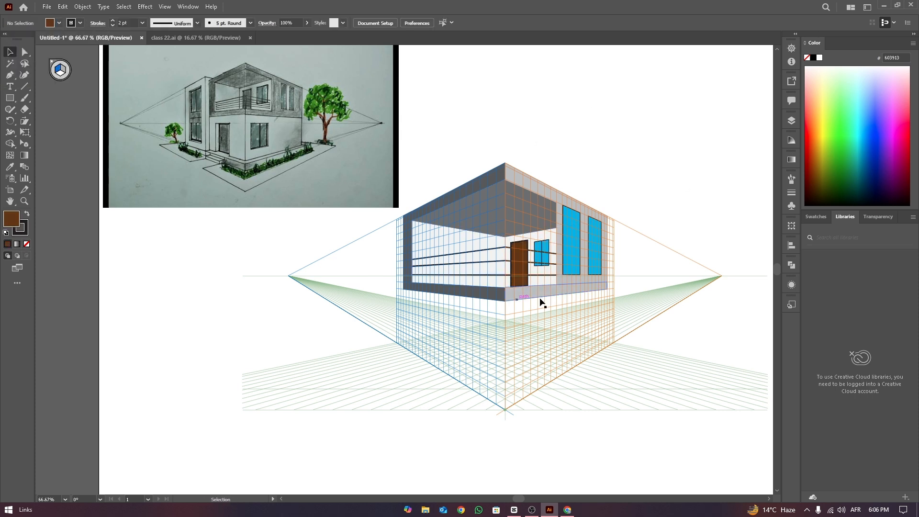
Step: Pull the two right corner points of the balcony's back wall in to the right edge of the opening
left_click(541, 281)
left_click(494, 87)
key("a")
left_click_drag(600, 221, 554, 231)
key("ctrl+z")
left_click_drag(599, 282, 557, 285)
left_click_drag(599, 221, 556, 227)
left_click(765, 200)
key("v")
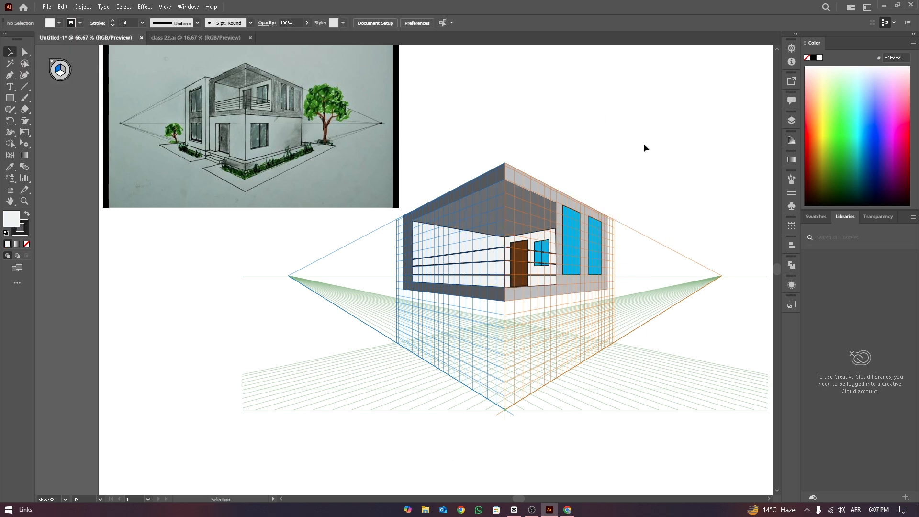
Step: Arrange the balcony railing lines in front of the brown door and the window
left_click(516, 255)
left_click(509, 261)
left_click(509, 275, "shift")
right_click(526, 263)
left_click(655, 413)
left_click(621, 152)
Step: Draw rectangles for the ground floor's two walls below the upper storey, one on the right plane and one on the left plane
left_click(10, 98)
key("3")
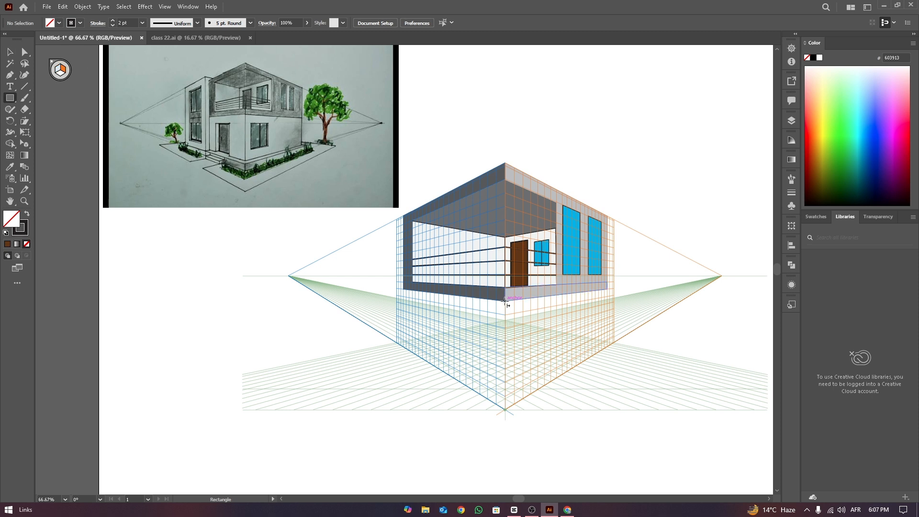
left_click_drag(505, 300, 608, 337)
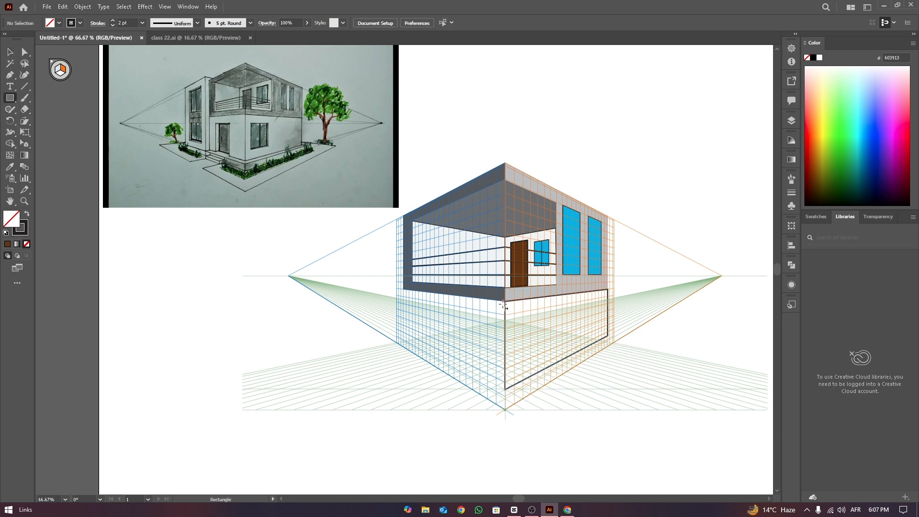
left_click_drag(506, 300, 440, 336)
key("ctrl+z")
key("1")
left_click_drag(404, 289, 508, 384)
key("v")
left_click(592, 142)
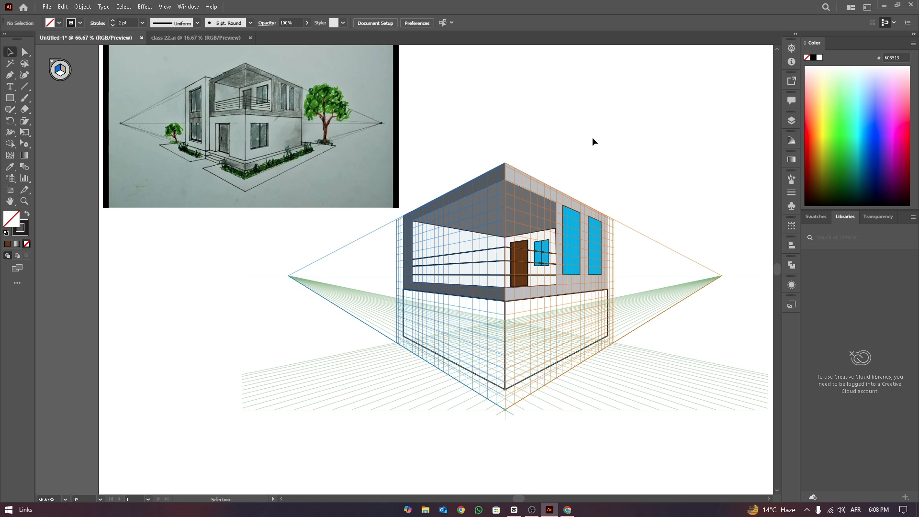
Step: Set the stroke weight of both ground-floor walls to 1 pt
left_click(524, 380)
left_click(472, 372, "shift")
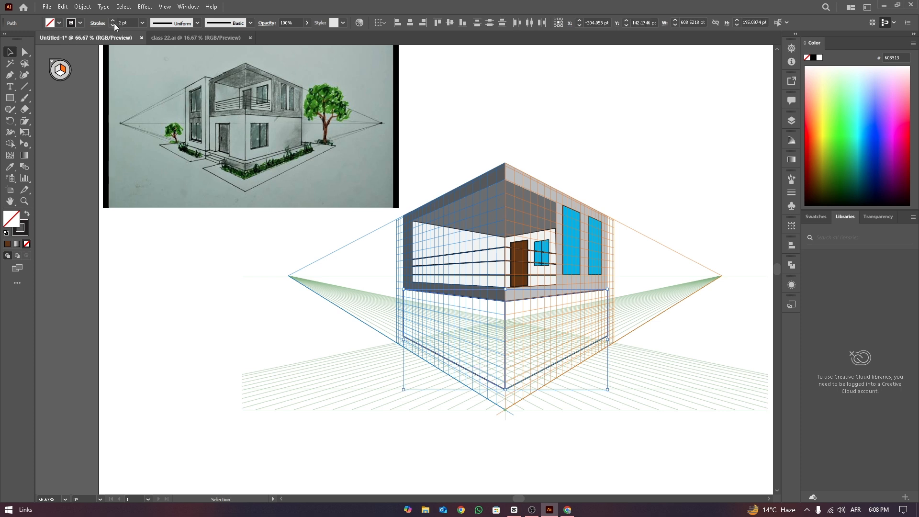
left_click(113, 25)
left_click(613, 275)
left_click(608, 306)
left_click(563, 151)
Step: Fill both ground-floor walls with very light grey F1F2F2
left_click(506, 324)
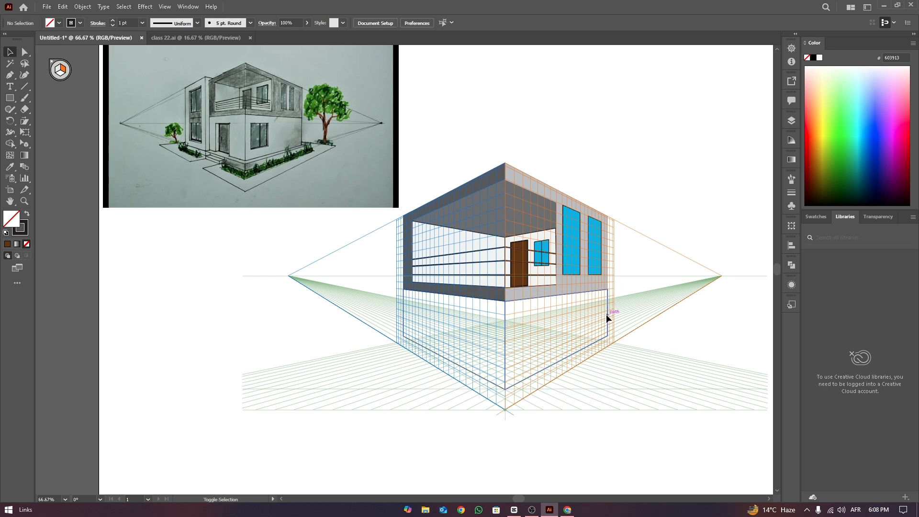
left_click(607, 314, "shift")
left_click(58, 23)
left_click(80, 67)
left_click(600, 108)
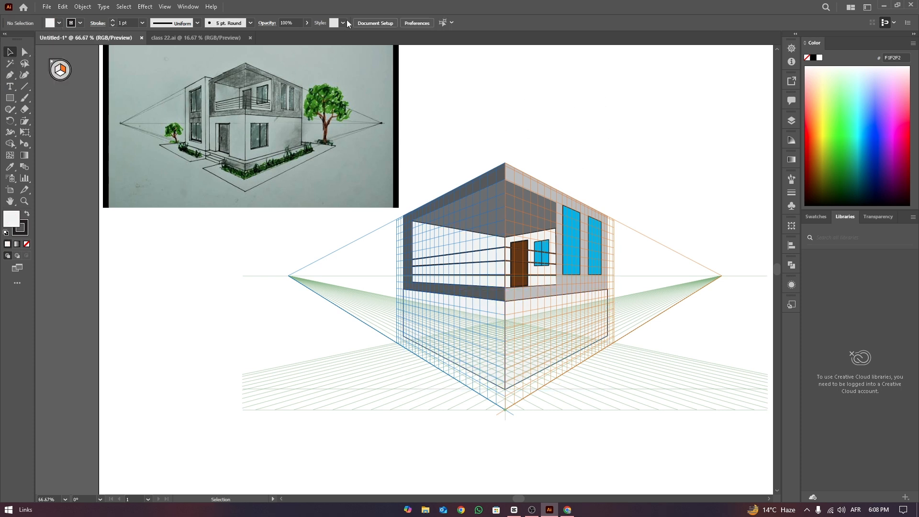
Step: Remove the outline of both ground-floor walls by setting their stroke weight to 0 pt
left_click(606, 316)
left_click(474, 374, "shift")
left_click(113, 26)
left_click(487, 341)
left_click(532, 335)
left_click(423, 116)
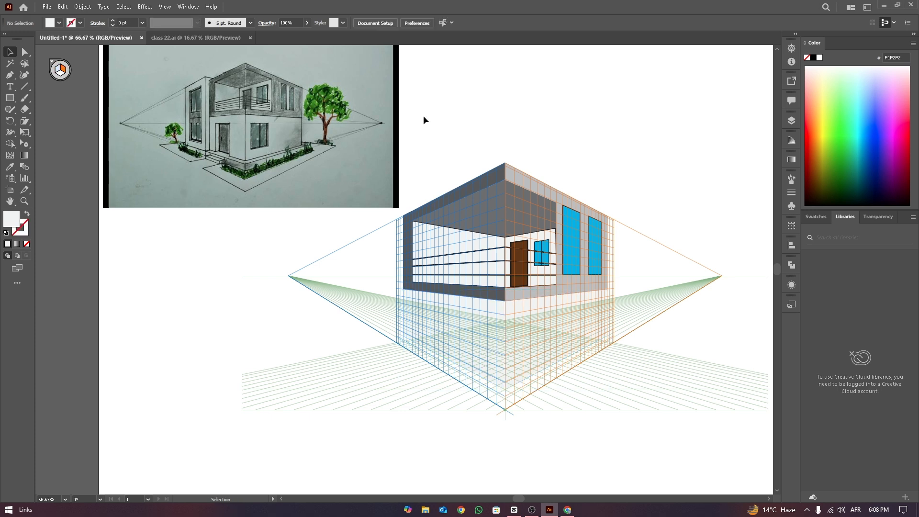
left_click(478, 326)
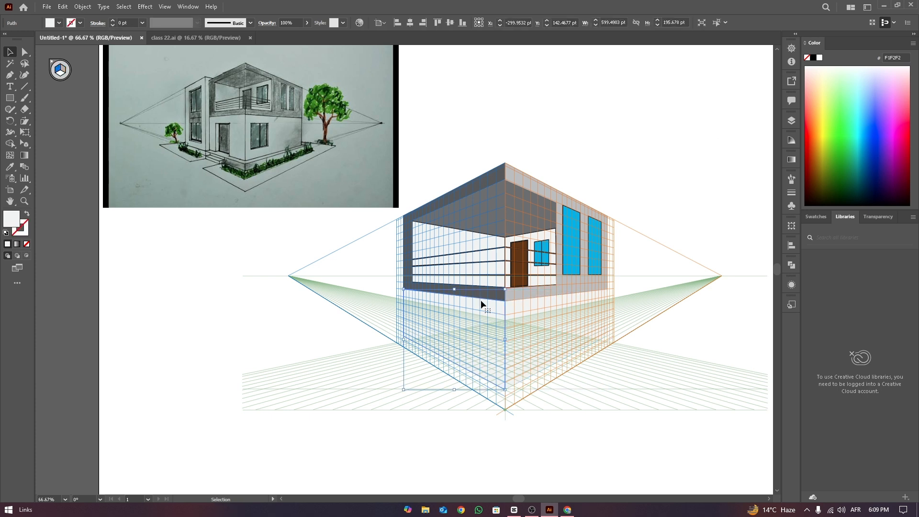
left_click(521, 314)
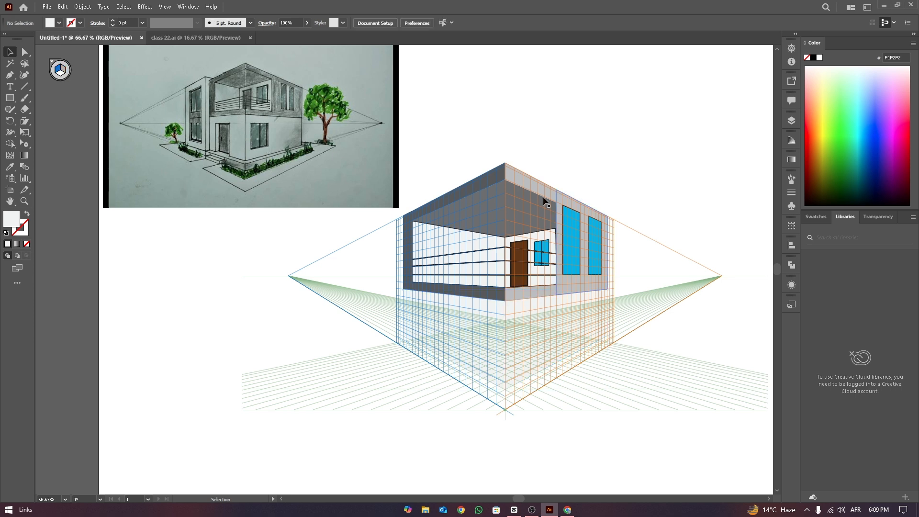
Step: Draw a large window on the right ground-floor wall near the front corner and match it to the upper cyan windows' fill and outline
left_click(453, 305)
left_click(10, 98)
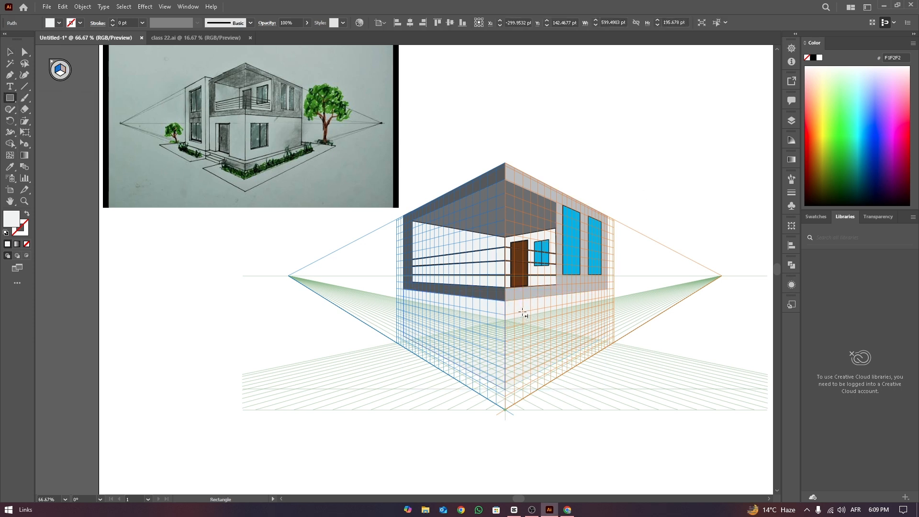
key("3")
left_click_drag(522, 312, 551, 361)
key("i")
left_click(572, 244)
left_click(10, 52)
left_click(659, 377)
left_click(587, 329)
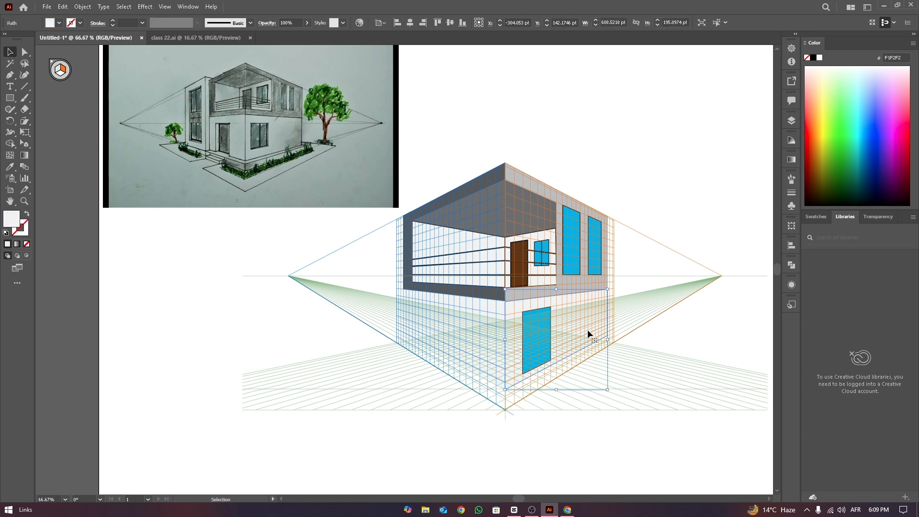
left_click(624, 177)
Step: Fill both ground-floor walls with light grey BCBEC0
key("1")
left_click(499, 311)
left_click(514, 317, "shift")
left_click(59, 22)
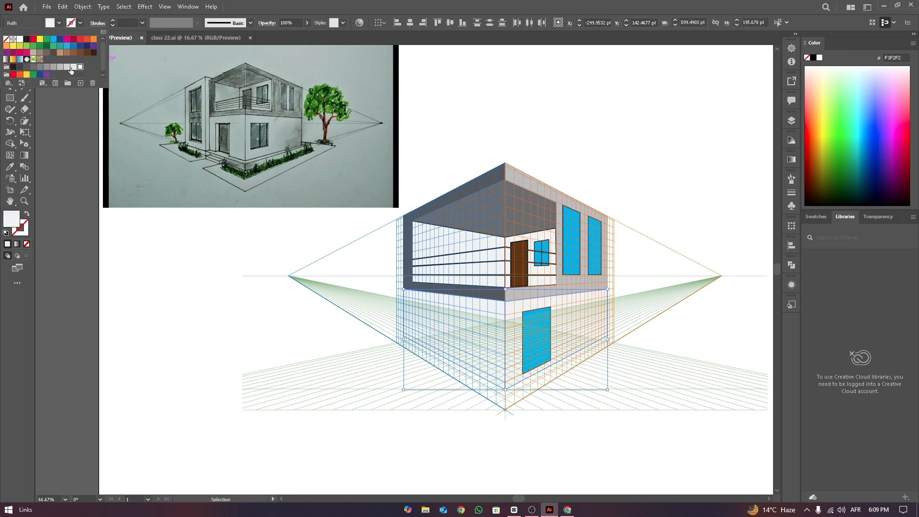
left_click(60, 68)
left_click(4, 52)
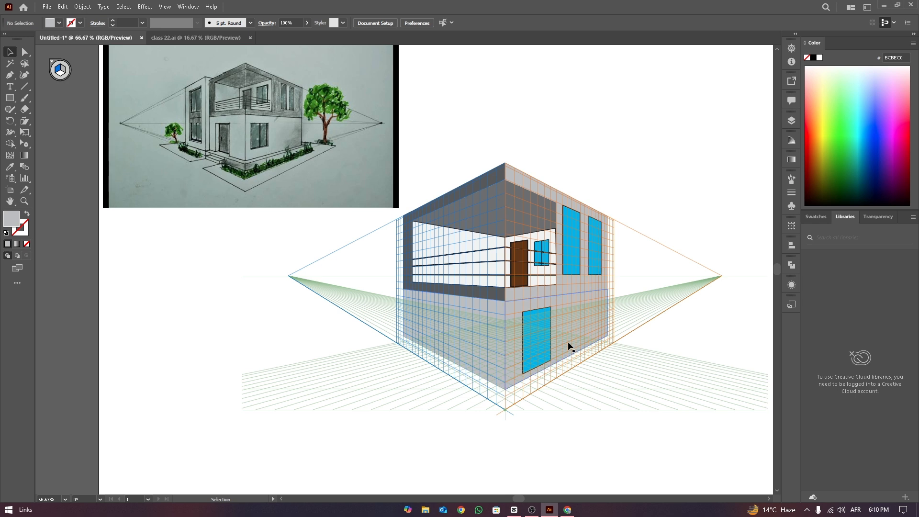
Step: Draw a door about 149 by 150 pt on the left ground-floor wall and match it to the balcony door's brown fill and outline
scroll(777, 269, "up", 1)
left_click(10, 98)
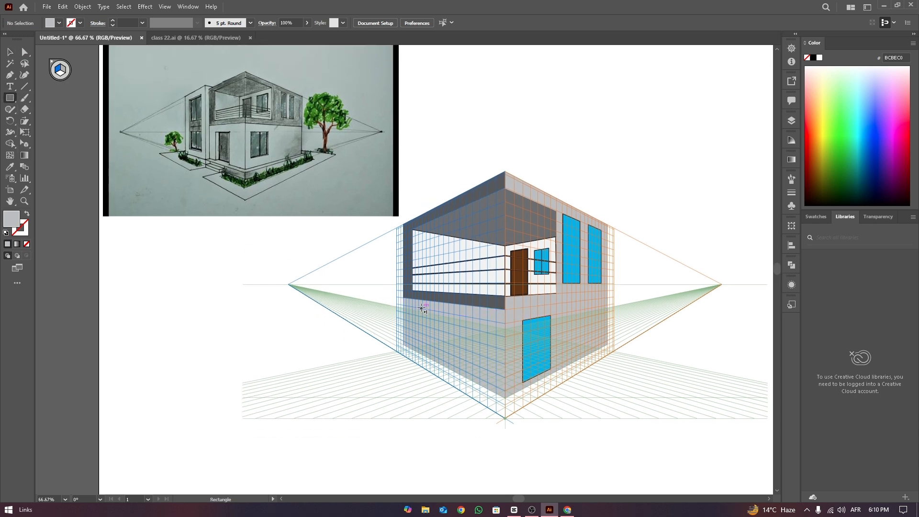
left_click_drag(434, 338, 439, 358)
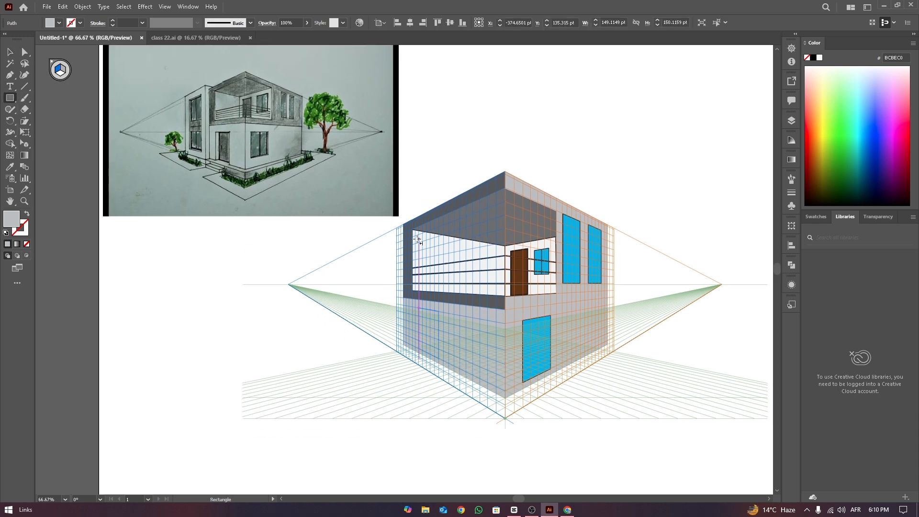
key("i")
left_click(520, 272)
key("v")
left_click(563, 129)
Step: Draw a narrow brown side panel on the right plane along the left edge of the ground-floor door, matching the door's height
left_click_drag(777, 269, 778, 270)
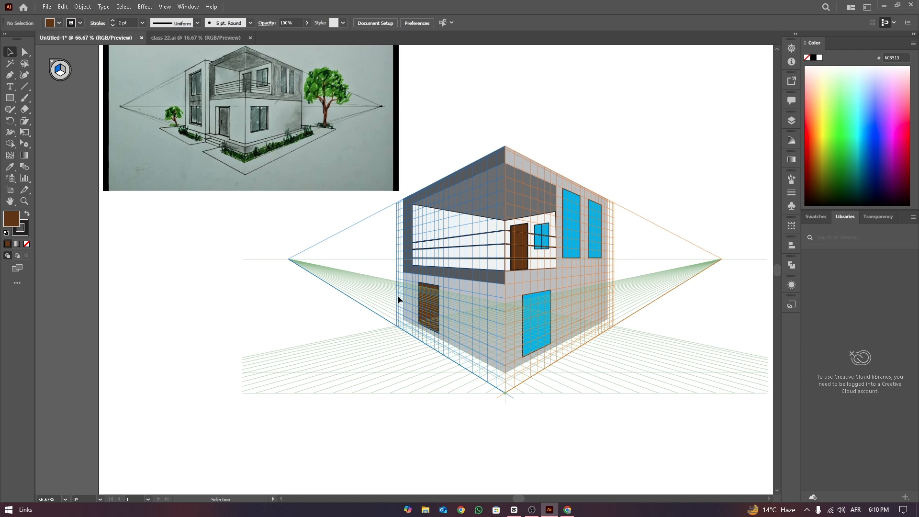
left_click(424, 298)
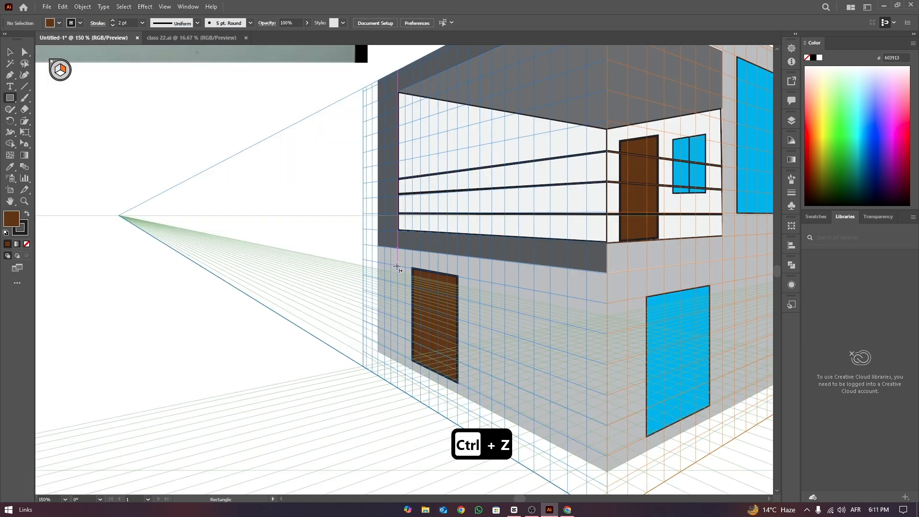
left_click_drag(397, 267, 410, 327)
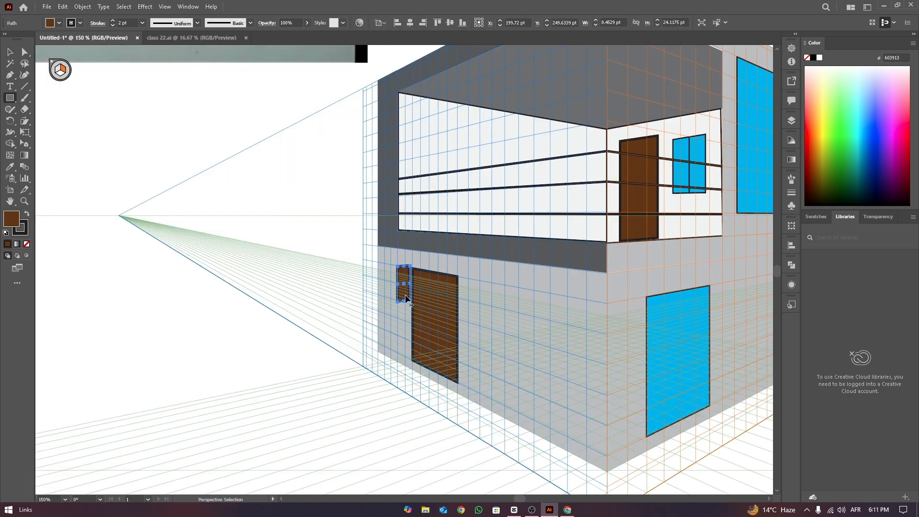
key("ctrl+z")
left_click_drag(402, 274, 414, 366)
key("v")
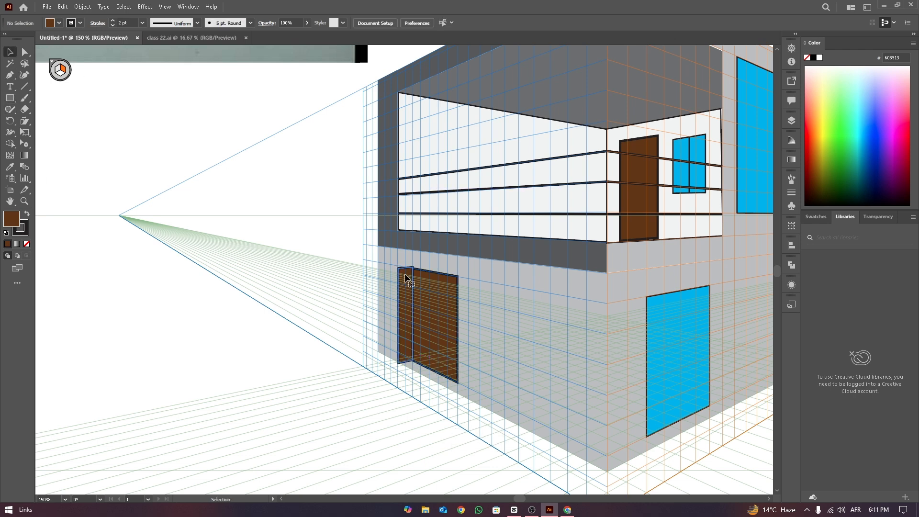
left_click(508, 292)
scroll(491, 309, "down", 1)
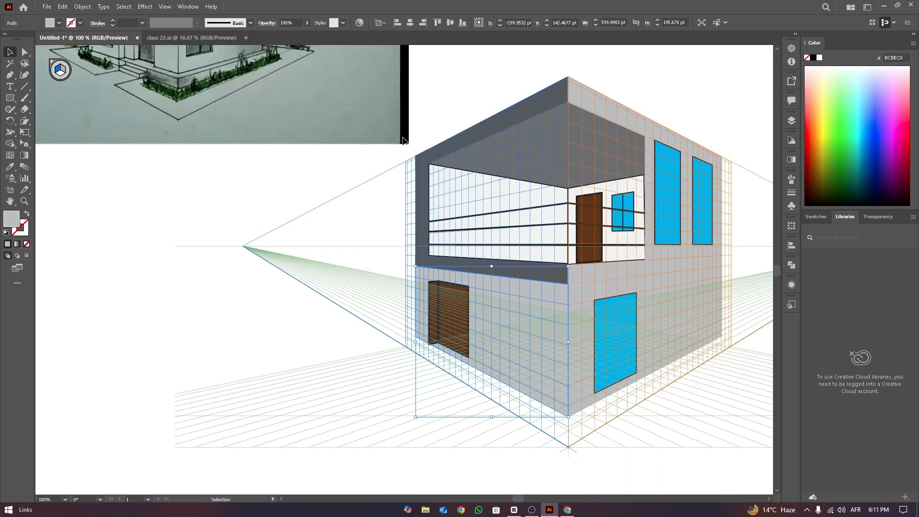
Step: Match the ground-floor door and its narrow side panel to the balcony door's brown 603913 fill and dark 2 pt outline
key("Delete")
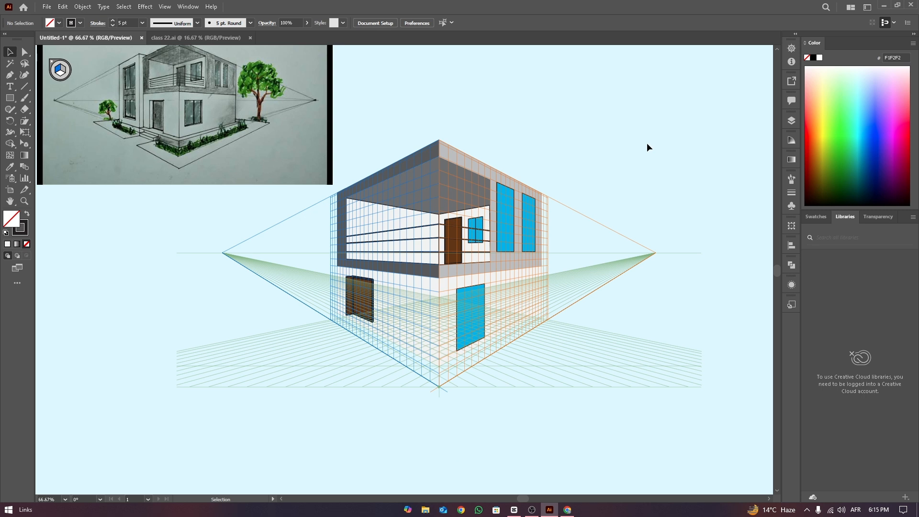
left_click(370, 305)
key("i")
left_click(121, 202)
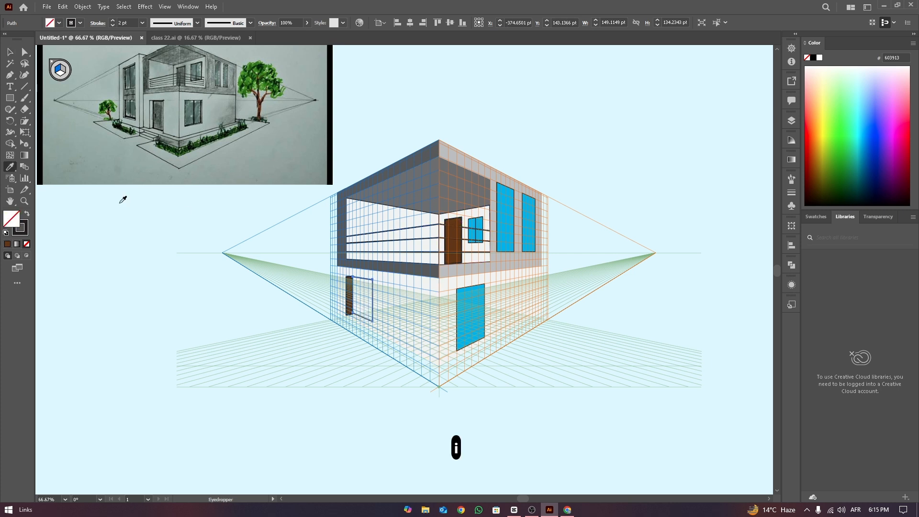
left_click(454, 230)
left_click(349, 280)
key("i")
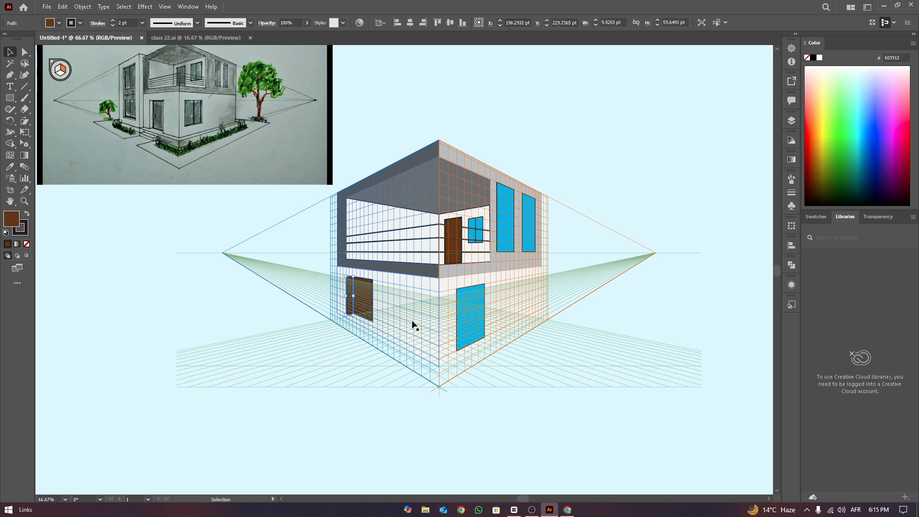
left_click(9, 52)
left_click(509, 151)
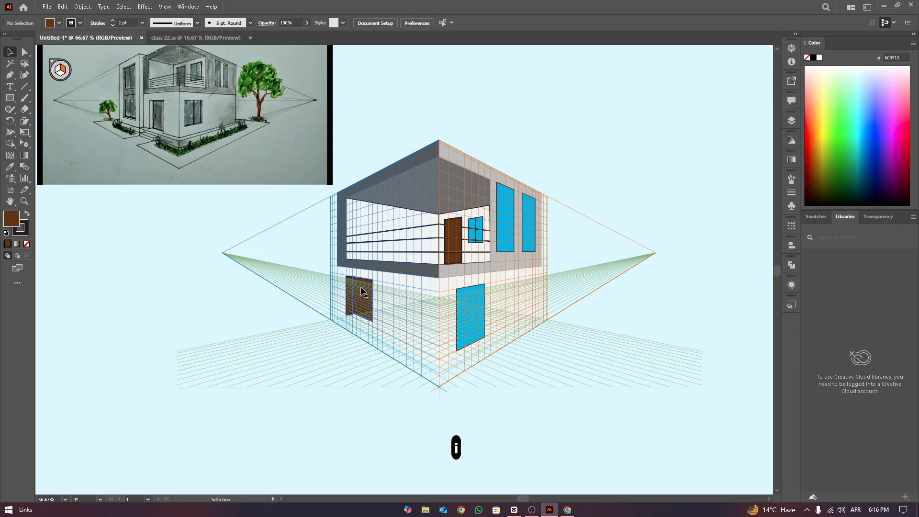
Step: Extend the ground-floor door and its narrow side panel downward to meet the bottom edge of the wall
scroll(363, 291, "up", 3)
left_click(373, 266)
key("i")
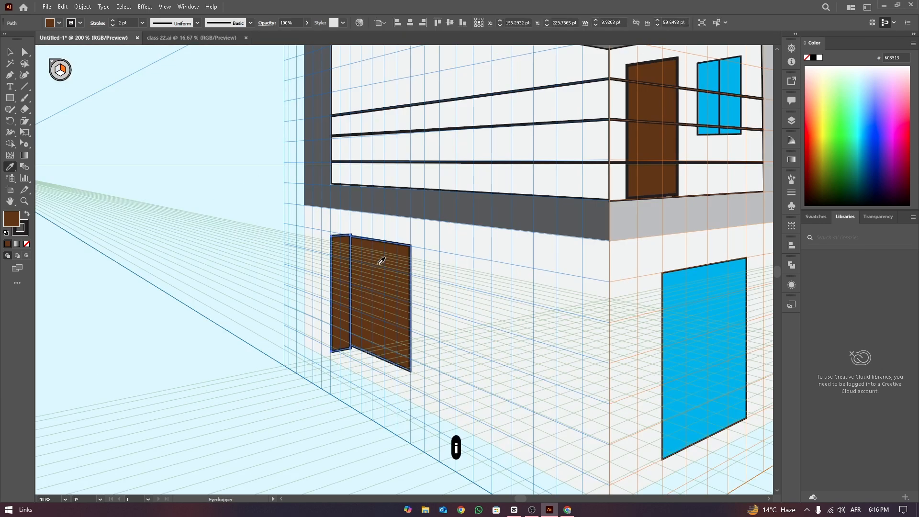
left_click(9, 52)
left_click(386, 318)
left_click_drag(379, 372, 371, 400)
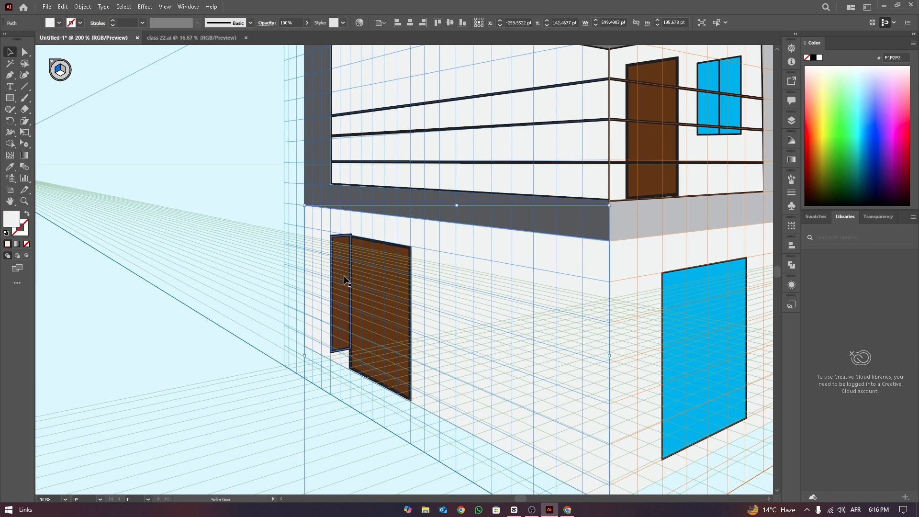
left_click(346, 354)
left_click_drag(346, 355, 344, 373)
left_click(199, 211)
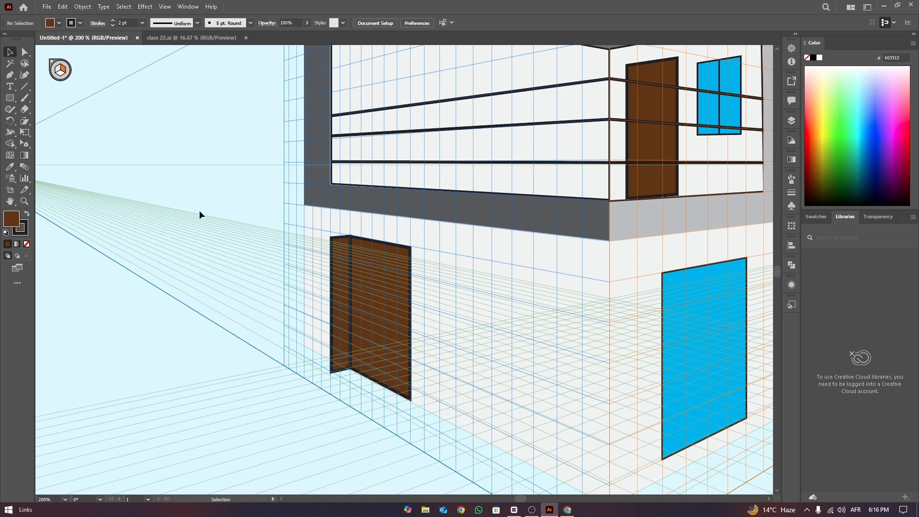
Step: Draw a thin brown doorstep strip about 207 by 21 pt on the left plane, across the base of the ground-floor door
left_click(10, 98)
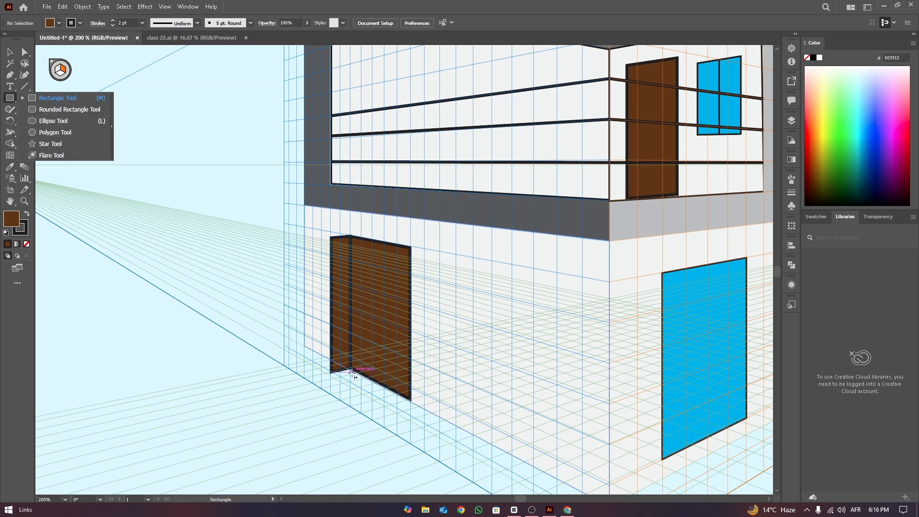
key("ctrl+z")
left_click_drag(332, 371, 411, 397)
key("ctrl+z")
left_click(11, 52)
right_click(392, 389)
mouse_move(431, 341)
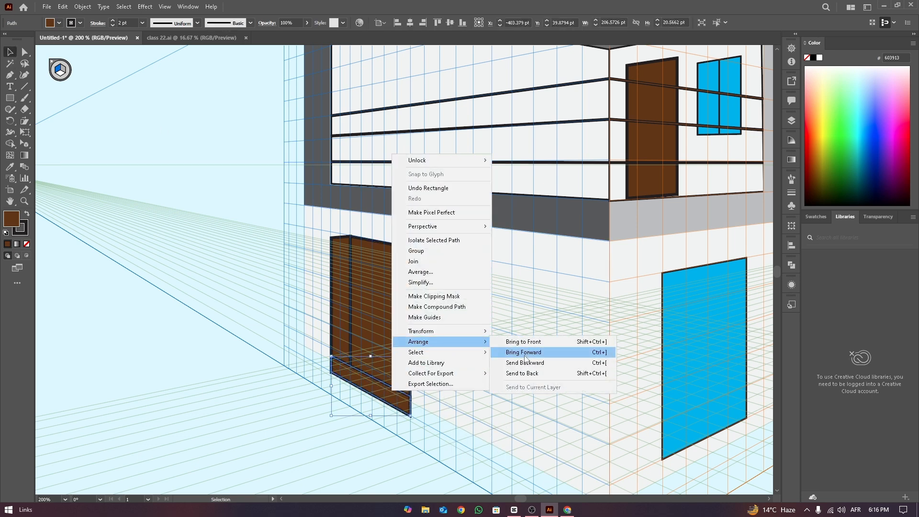
left_click(524, 374)
key("ctrl+z")
left_click(472, 308)
scroll(474, 306, "down", 1)
Step: Draw a second brown doorstep strip beneath the first one and adjust the corner point at the door's base
right_click(374, 317)
left_click(422, 383)
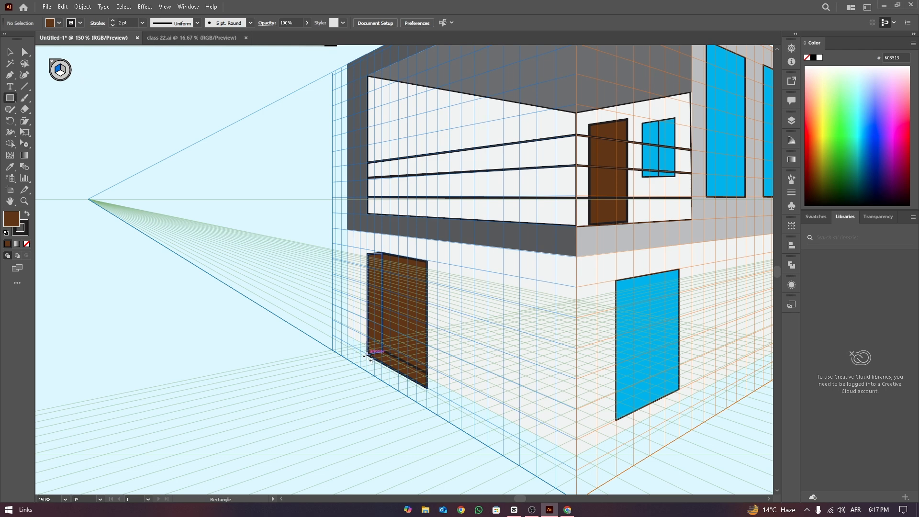
left_click_drag(369, 357, 434, 401)
key("v")
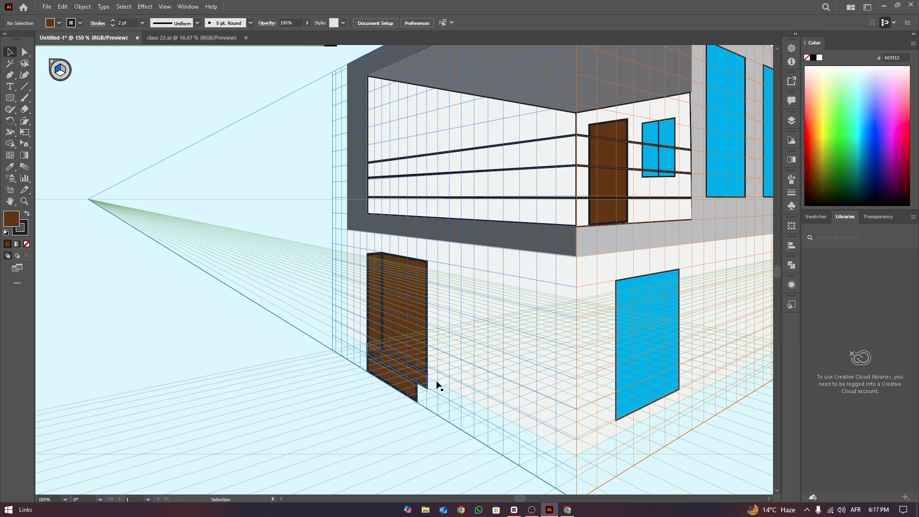
key("a")
left_click(423, 383)
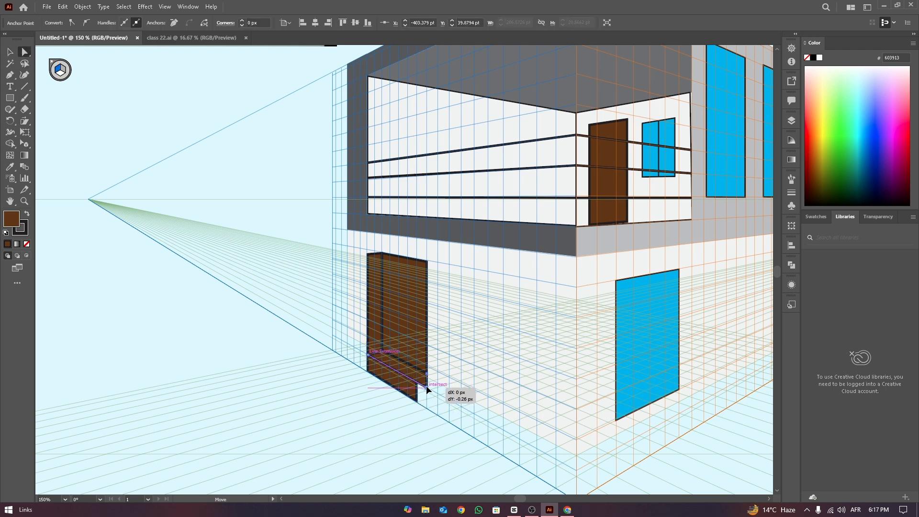
left_click(404, 410)
scroll(489, 356, "down", 3)
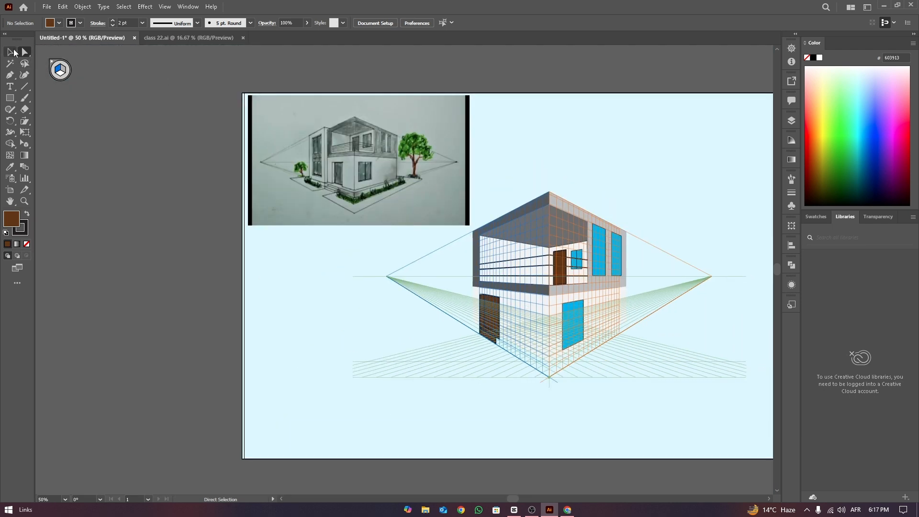
Step: Draw a tall F1F2F2 wall rectangle on the left plane, set apart from the main block toward the left vanishing point
left_click_drag(400, 68, 276, 69)
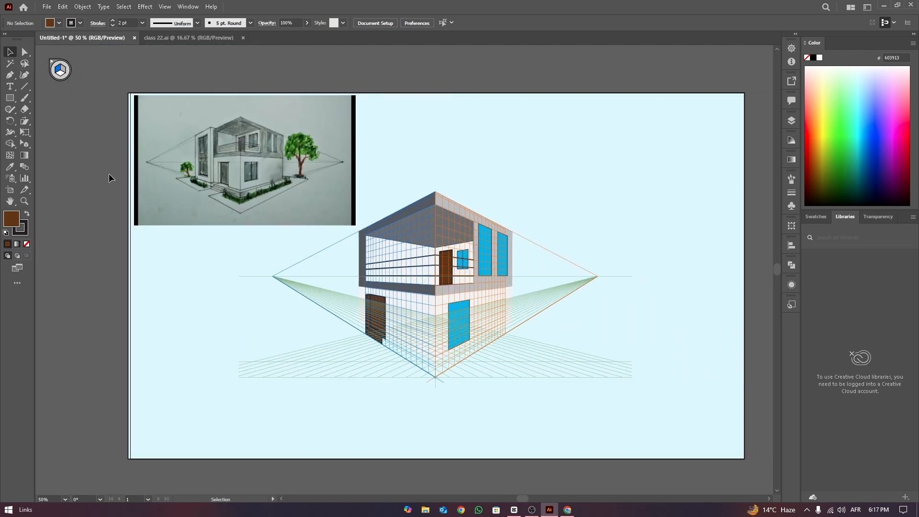
mouse_move(355, 235)
left_mouse_down()
mouse_move(340, 211)
mouse_move(329, 315)
mouse_move(356, 258)
mouse_move(330, 312)
left_mouse_up()
key("ctrl+z")
left_click(10, 97)
left_click(59, 23)
left_click(80, 67)
key("ctrl+z")
left_click(10, 52)
left_click(522, 160)
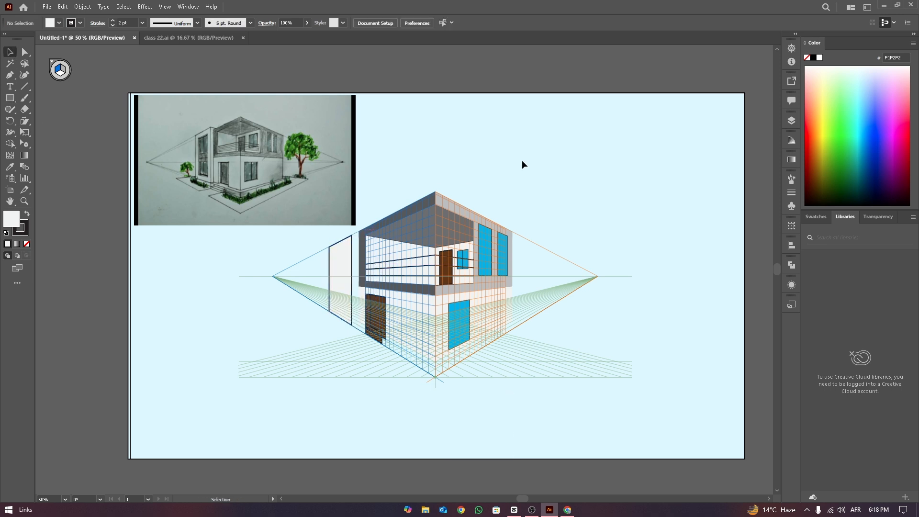
Step: Match the new tall wall to the ground-floor wall's F1F2F2 fill with no outline
left_click(340, 273)
key("i")
left_click(496, 300)
left_click(10, 51)
left_click(542, 159)
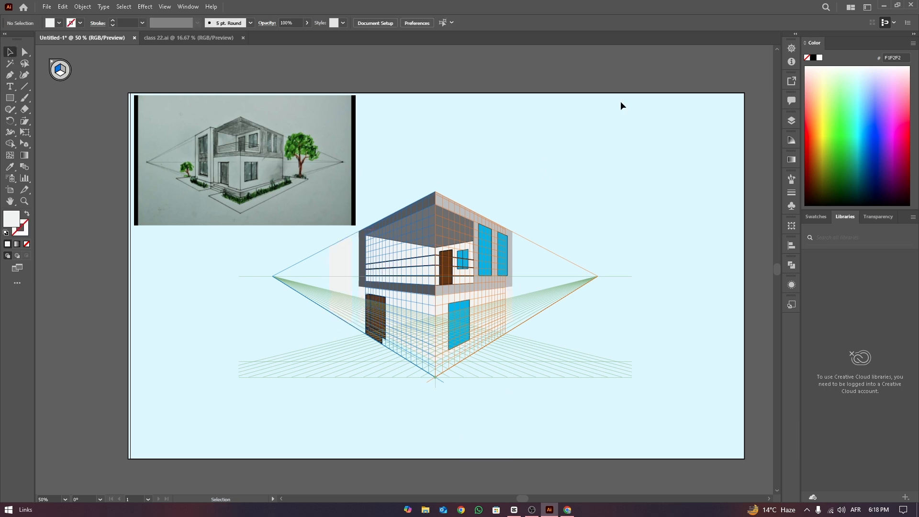
left_click(342, 263)
left_click(535, 154)
left_click(344, 260)
left_click(541, 283)
Step: Draw a vertical divider line about 124 px high down the middle of the large ground-floor window
left_click(503, 261)
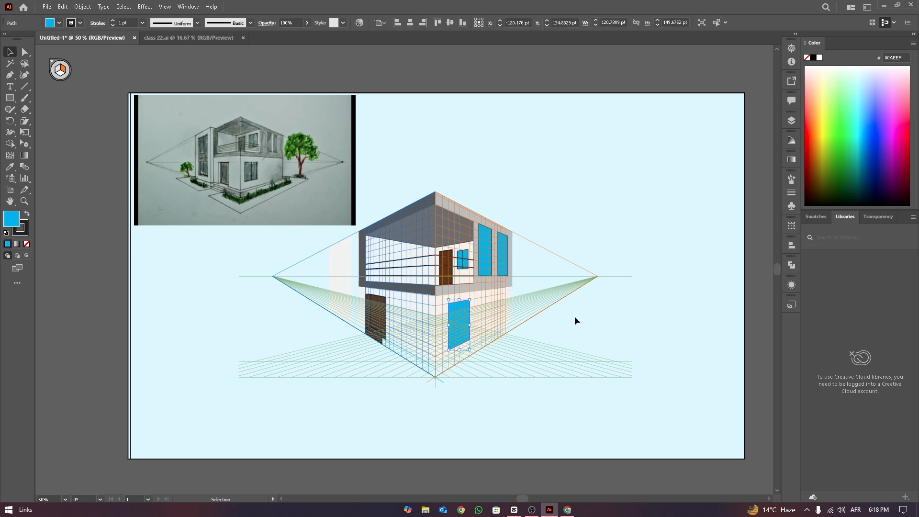
left_click(574, 316)
left_click(467, 306)
key("i")
left_click(10, 52)
left_click(10, 74)
left_click(156, 81)
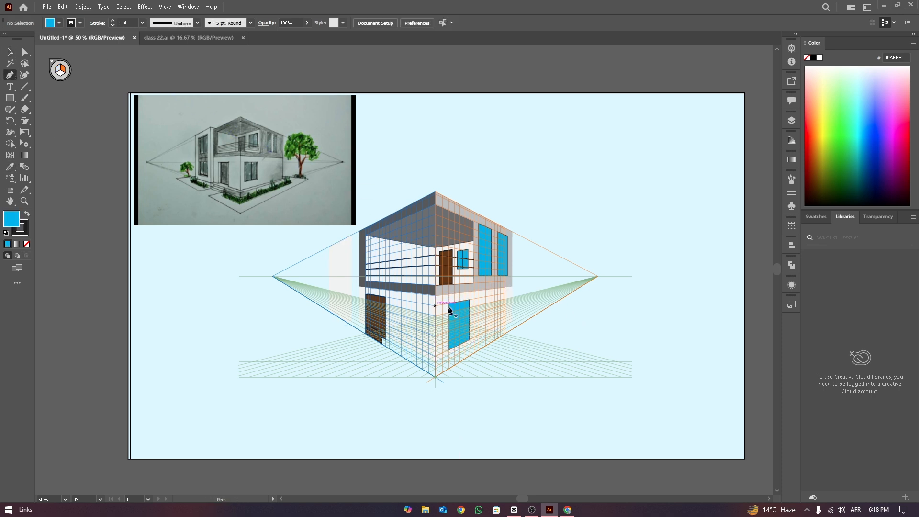
left_click(460, 302)
left_click(459, 344)
left_click(10, 51)
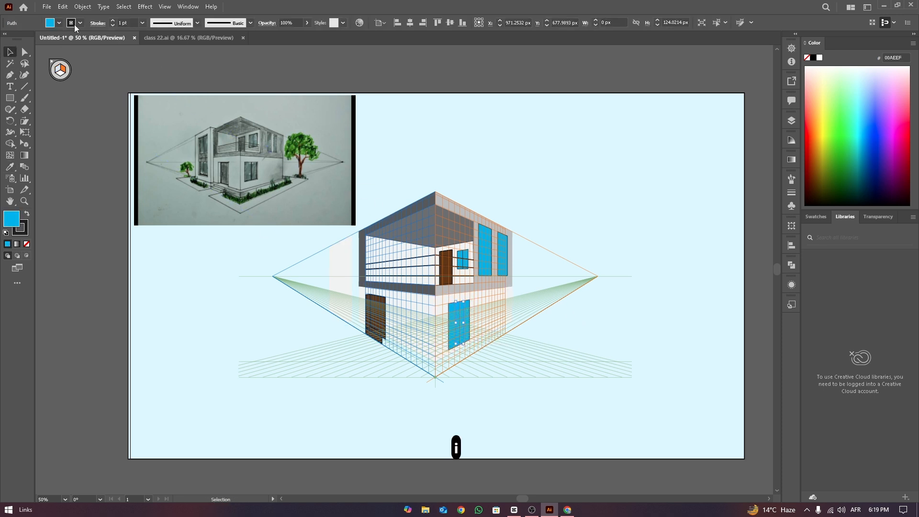
right_click(461, 316)
mouse_move(511, 268)
left_click(581, 144)
Step: Give the ground-floor window's divider line no fill and a 2 pt stroke
left_click(460, 320)
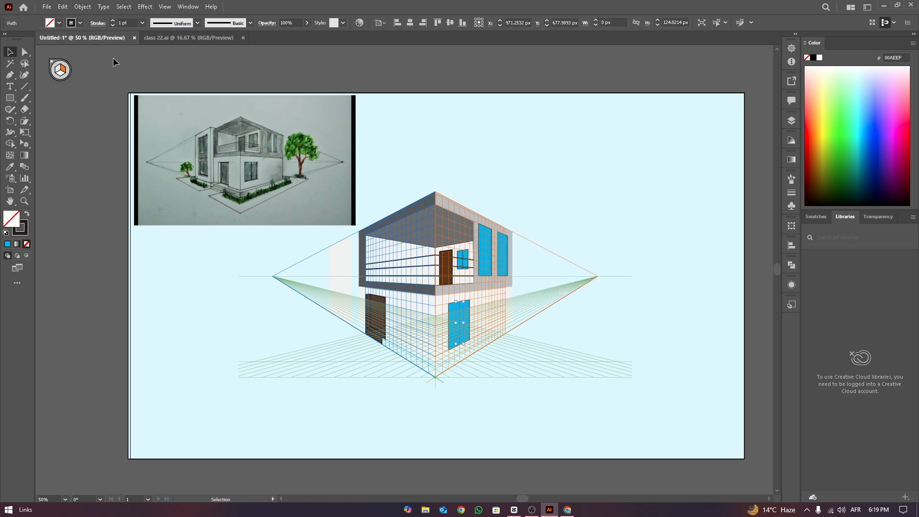
left_click(113, 20)
left_click(113, 20)
left_click(407, 158)
left_click(461, 320)
left_click(113, 25)
left_click(581, 138)
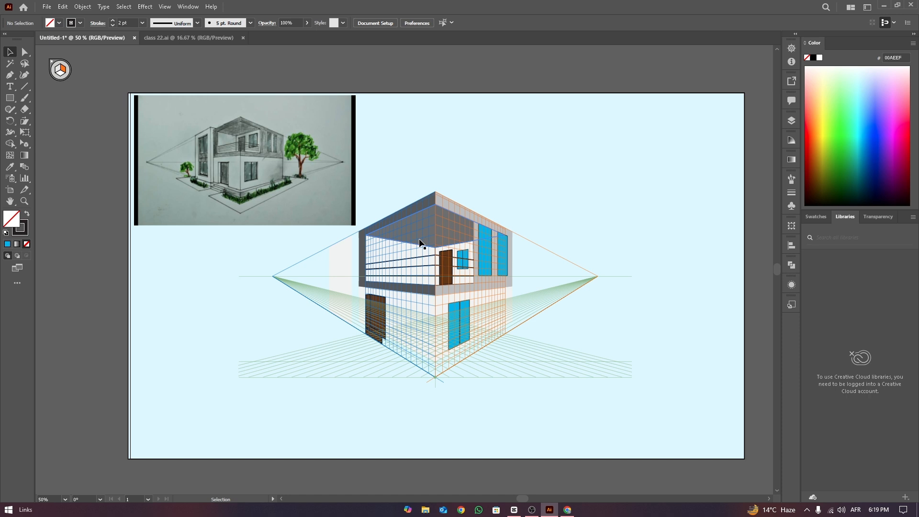
left_click(471, 304)
left_click(565, 336)
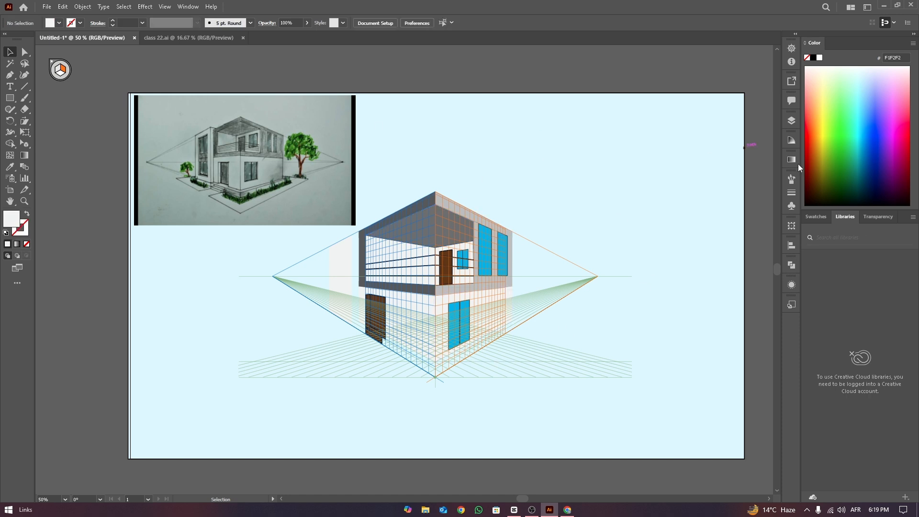
Step: Unlock the background rectangle, fill it with near-black 231F20, and lock it again
left_click(791, 121)
left_click_drag(774, 143, 775, 192)
left_click(684, 195)
left_click(760, 195)
left_click(58, 23)
left_click(26, 39)
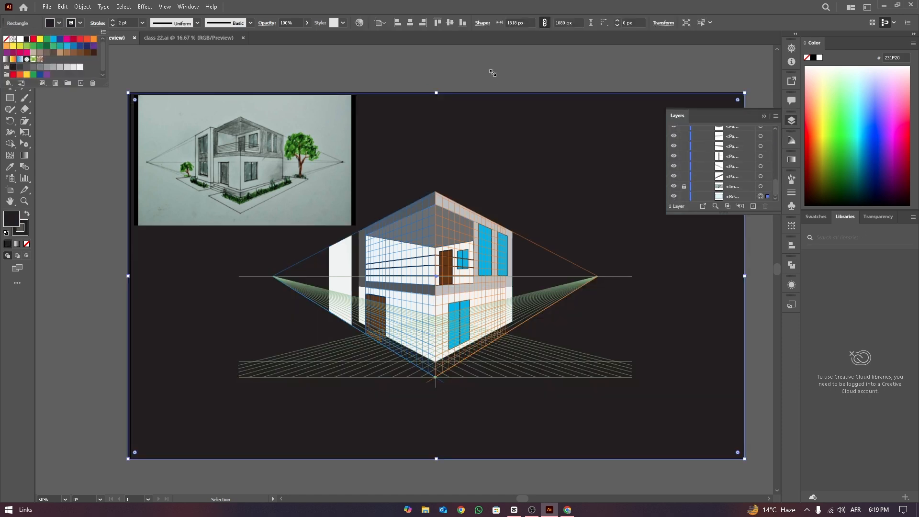
left_click(492, 72)
key("ctrl+z")
key("ctrl+2")
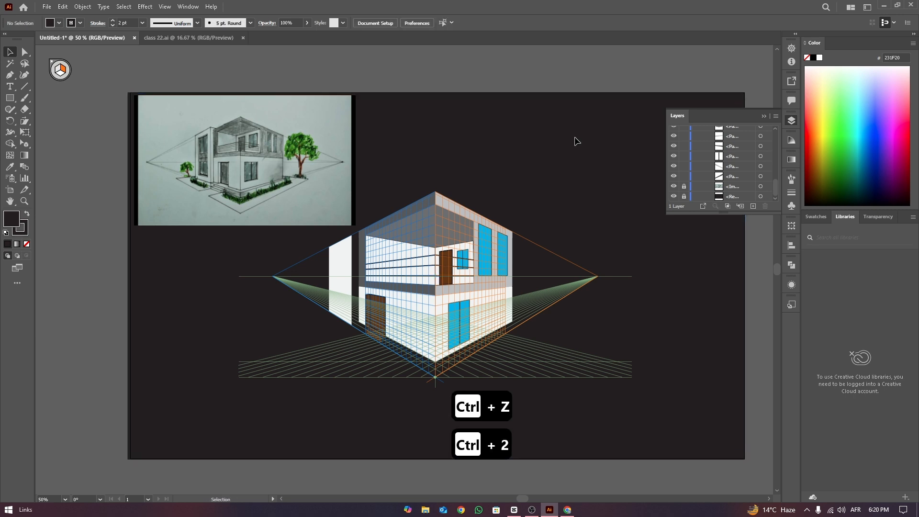
left_click(449, 114)
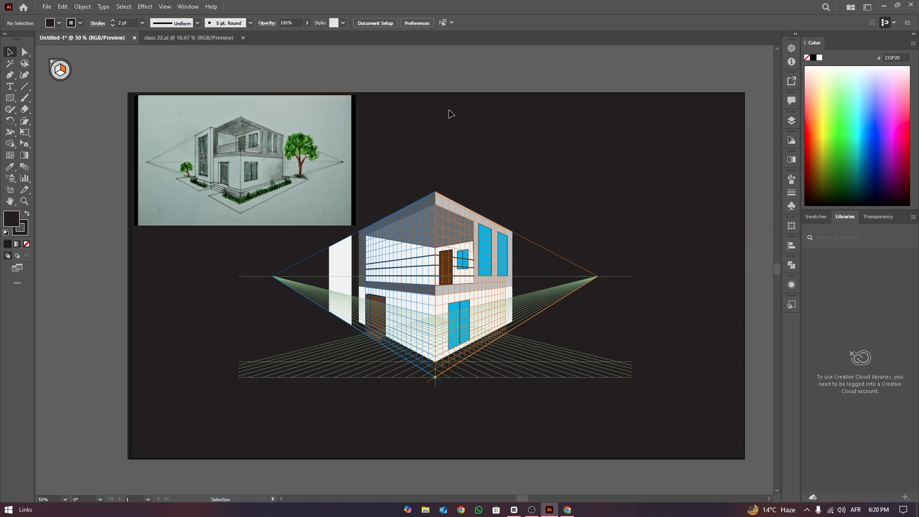
Step: Draw a base strip about 599 by 45 pt along the bottom of the left ground-floor wall and give it dark grey 58595B
left_click(330, 271)
left_click(549, 267)
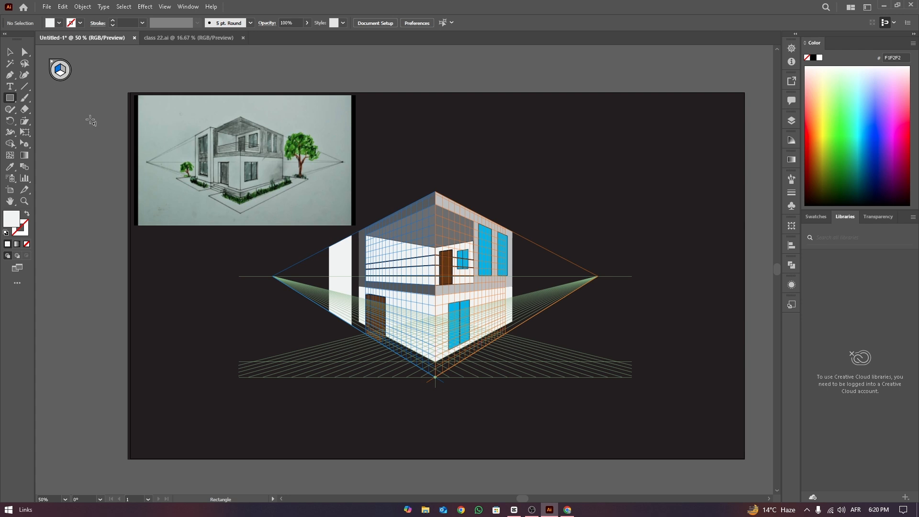
mouse_move(362, 331)
left_mouse_down()
mouse_move(435, 366)
mouse_move(436, 376)
left_mouse_up()
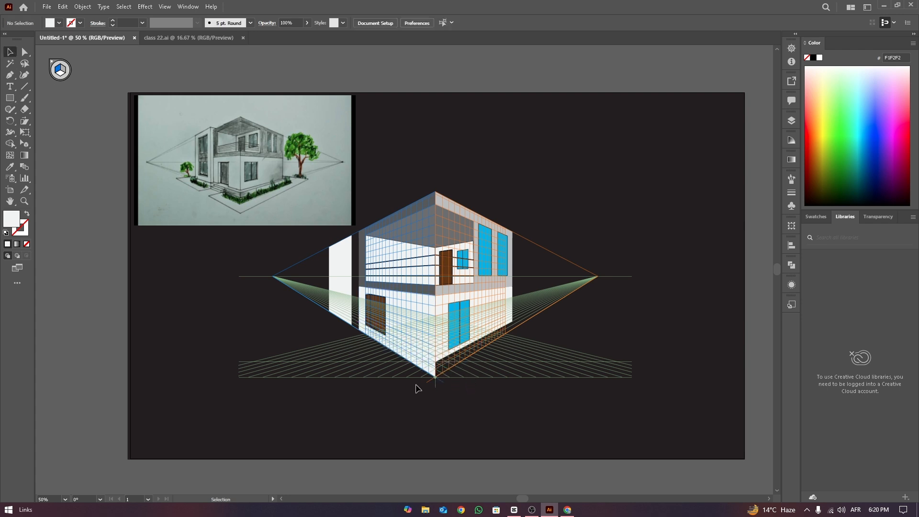
key("i")
left_click(432, 237)
key("v")
left_click(354, 252)
Step: Try to send the dark grey base strip to the back of the stacking order
right_click(427, 370)
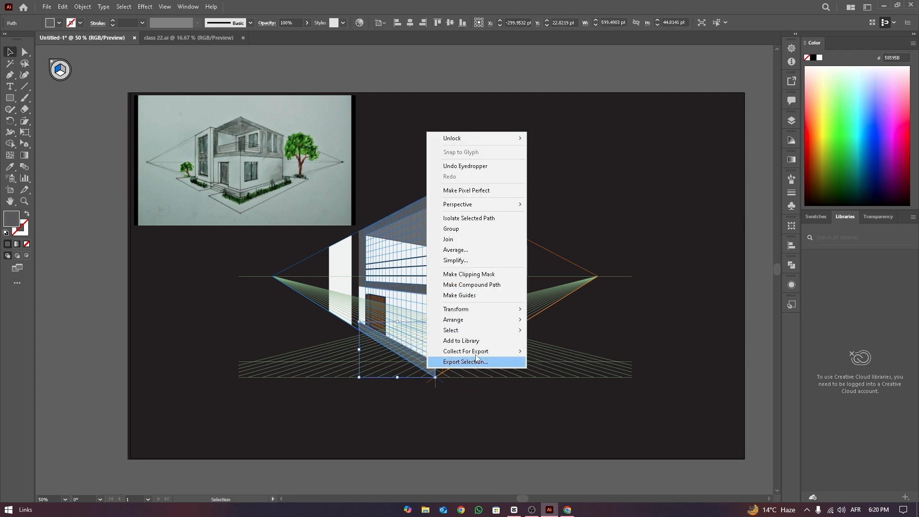
left_click(601, 216)
scroll(389, 336, "up", 1)
right_click(428, 364)
left_click(652, 170)
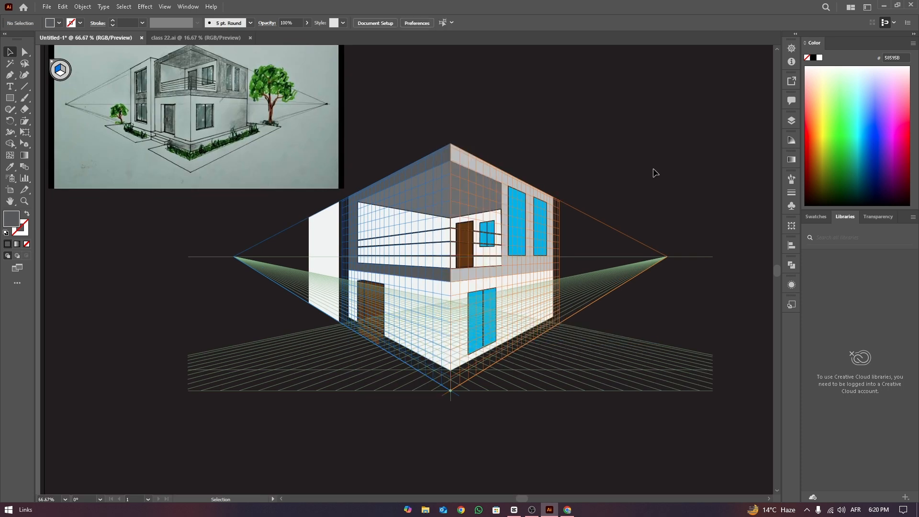
key("ctrl+z")
key("ctrl+z")
Step: Move the dark grey base strip beneath the ground-floor door parts in the layer order
left_click(791, 120)
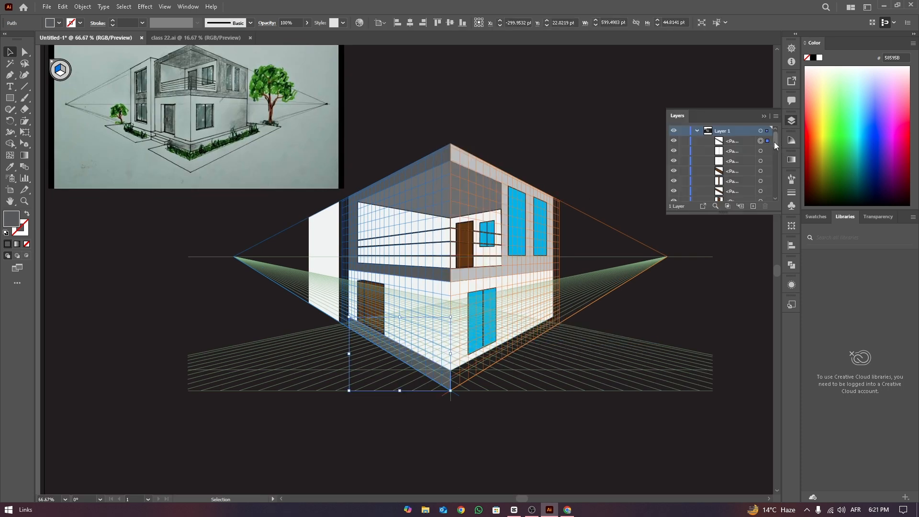
left_click(369, 300)
left_click_drag(733, 141, 737, 174)
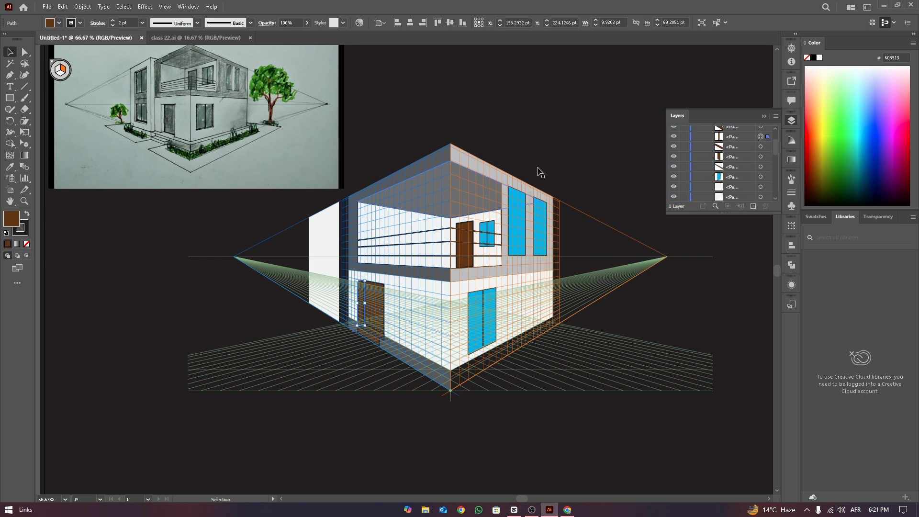
left_click(538, 173)
left_click(764, 116)
Step: Draw a dark grey 58595B base strip about 609 by 37 pt along the bottom of the right ground-floor wall
left_click_drag(436, 380, 618, 353)
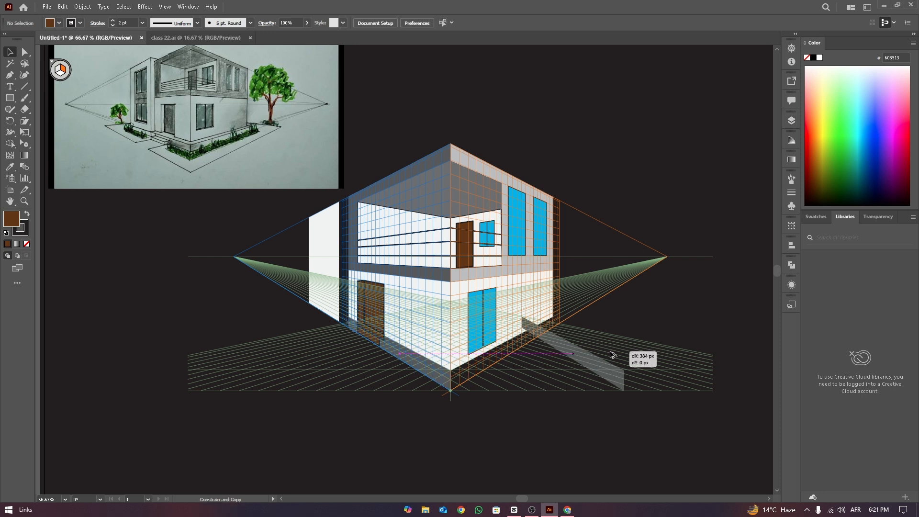
key("ctrl+z")
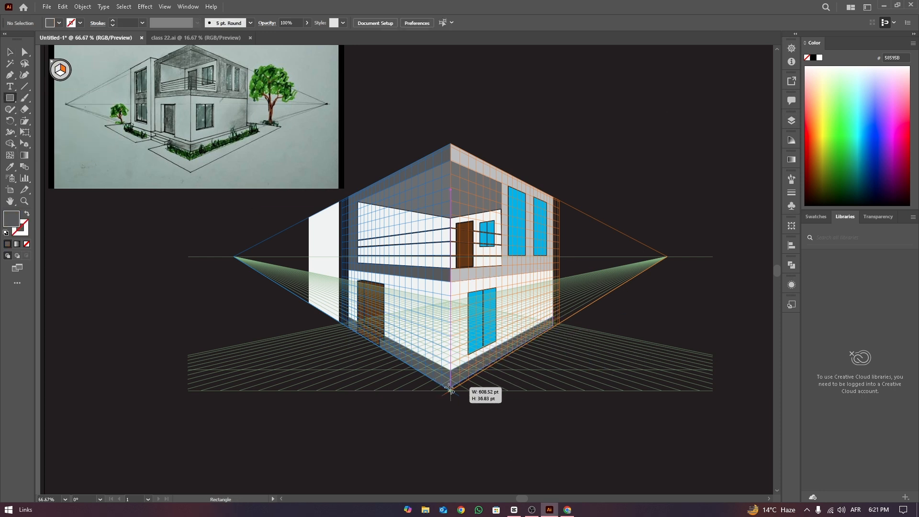
key("v")
key("i")
left_click(332, 243)
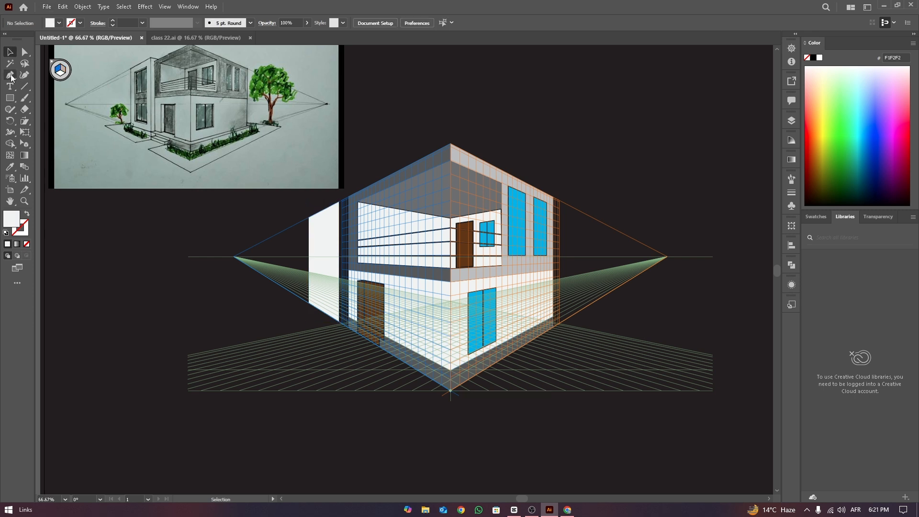
Step: Draw a narrow side wall strip, about 14 by 187 pt, between the left wing and the main house on the right-hand grid plane
left_click(10, 98)
left_click(58, 70)
left_click_drag(343, 202, 349, 325)
key("a")
scroll(347, 330, "up", 1)
scroll(392, 228, "down", 1)
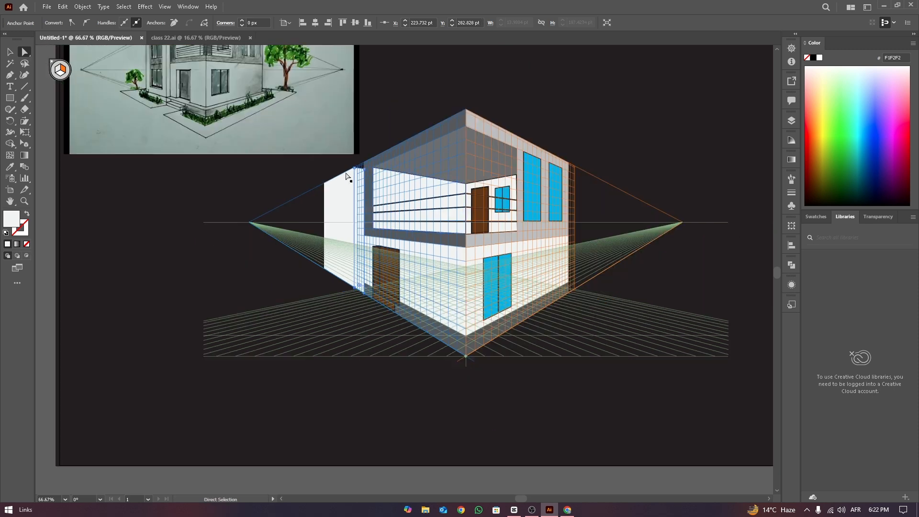
Step: Fill the narrow side wall strip with the light grey sampled from the right roof band
key("v")
left_click(346, 204)
key("i")
left_click(368, 184)
key("ctrl+z")
left_click(10, 52)
left_click(359, 197)
key("i")
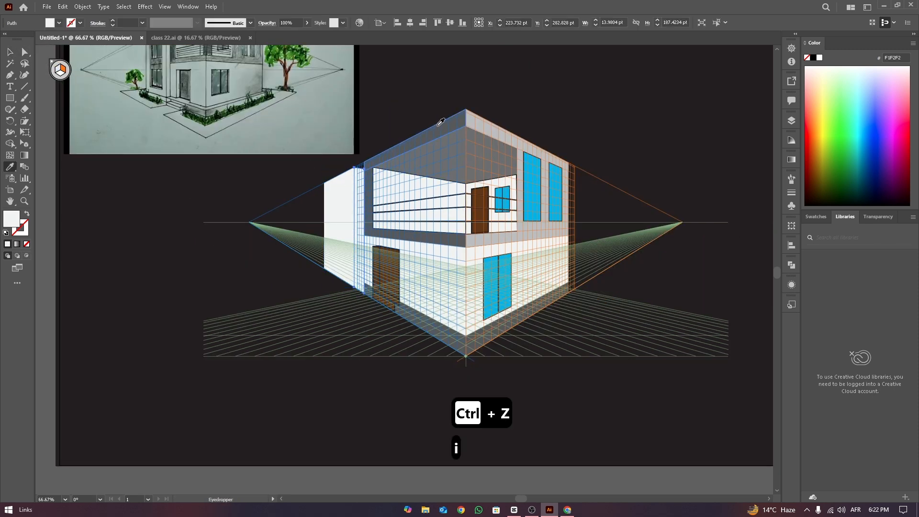
left_click(436, 128)
left_click(509, 137)
key("v")
left_click(550, 105)
scroll(550, 105, "down", 2)
scroll(550, 105, "up", 1)
scroll(550, 98, "up", 1)
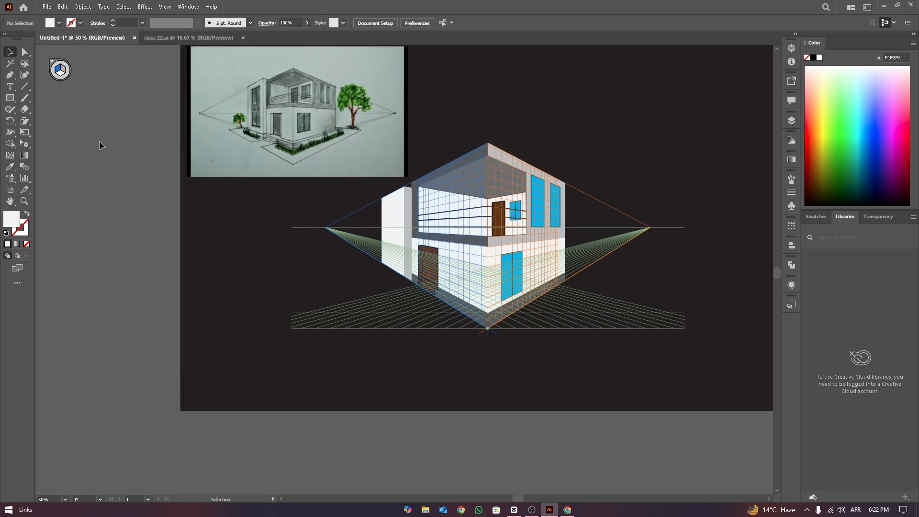
left_click_drag(393, 203, 402, 234)
key("i")
left_click(515, 211)
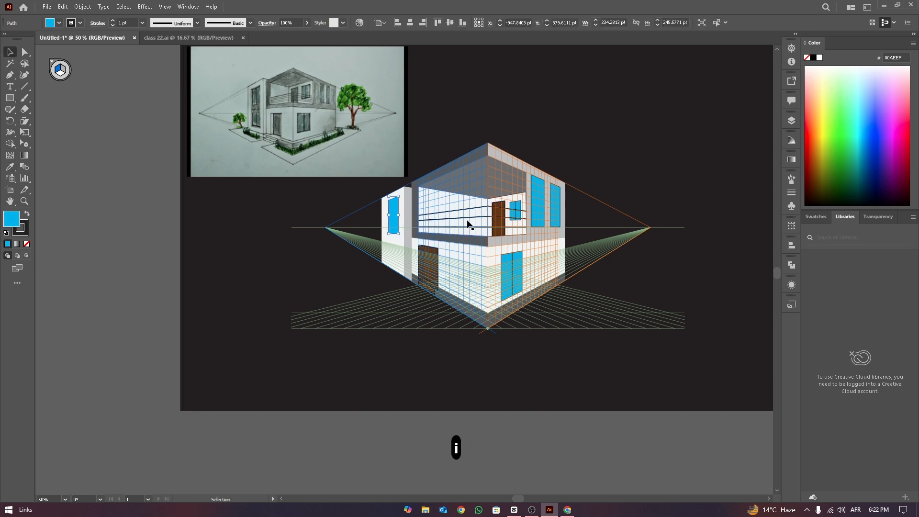
key("ctrl+z")
key("ctrl+z")
Step: Try a tall blue 00AEEF window on the left wing wall, divided by a horizontal band in the wall colour
left_click(10, 97)
left_click_drag(386, 201, 400, 263)
key("i")
left_click(542, 187)
key("p")
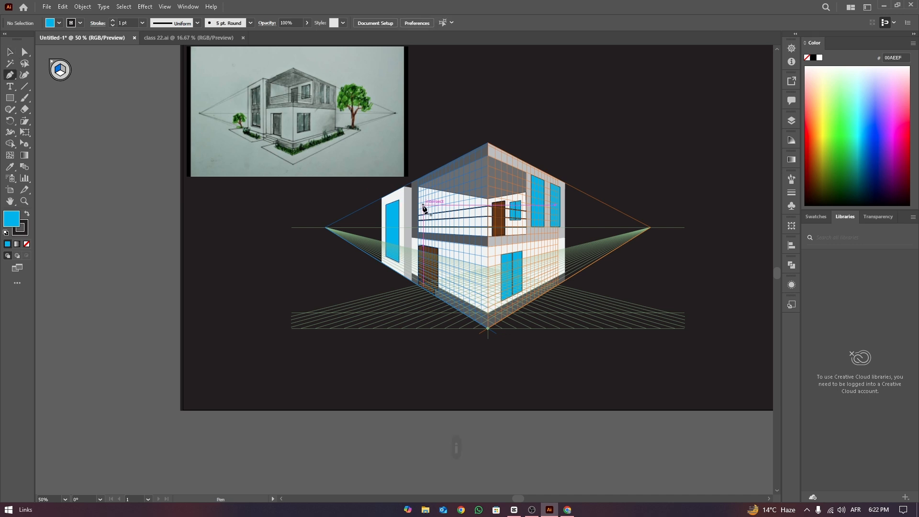
left_click_drag(389, 227, 386, 235)
key("i")
left_click(402, 225)
key("v")
Step: Delete the divided tall window and its band from the left wing wall
left_click(176, 141)
left_click(395, 218)
left_click(636, 116)
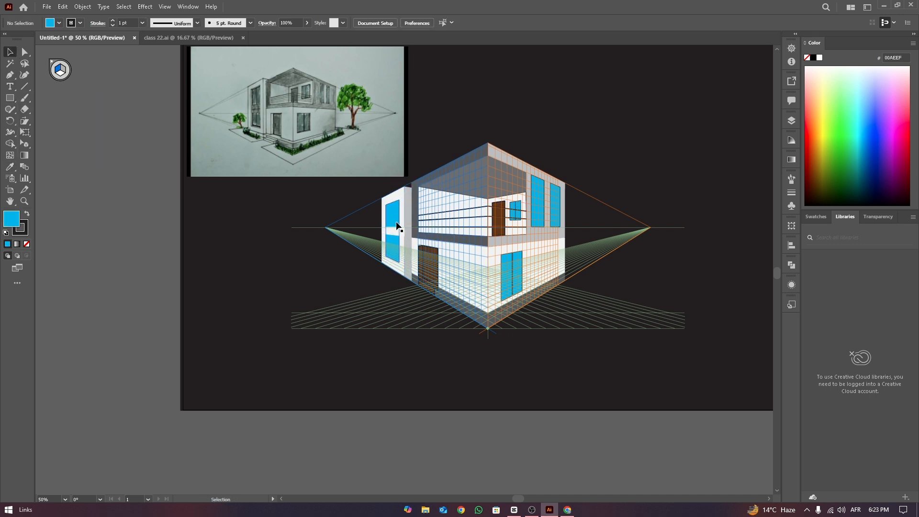
left_click(400, 232)
key("Delete")
left_click(395, 214)
key("Delete")
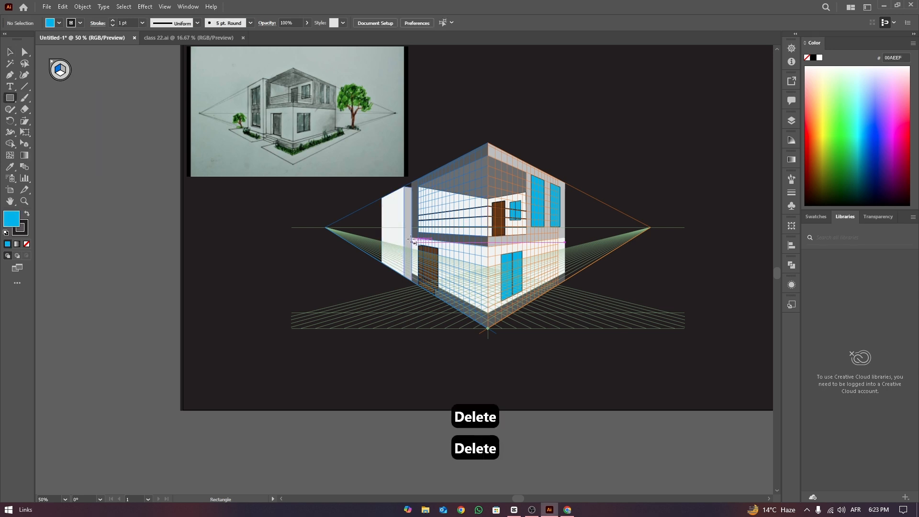
Step: Draw two stacked blue windows on the left wing wall, about 335 by 204 pt above and 335 by 184 pt below
key("ctrl+z")
left_click_drag(386, 243, 398, 271)
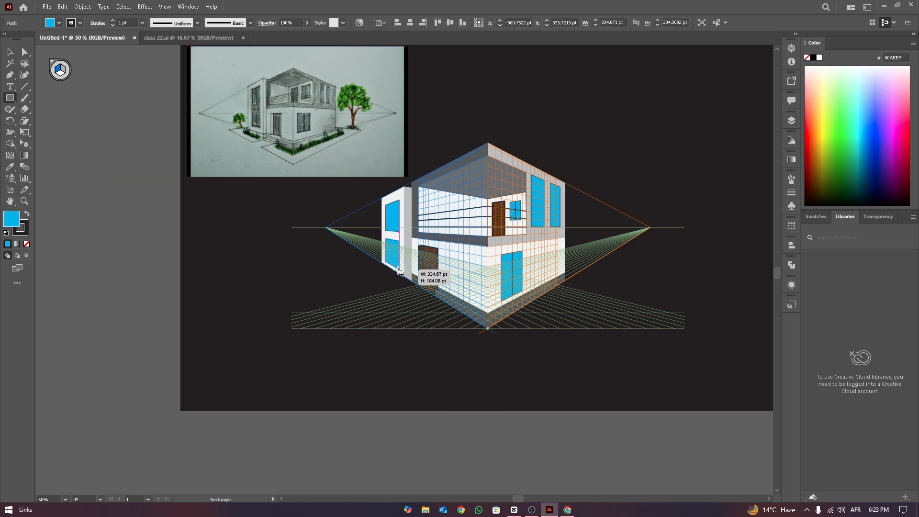
left_click(10, 52)
left_click(39, 118)
left_click(393, 249)
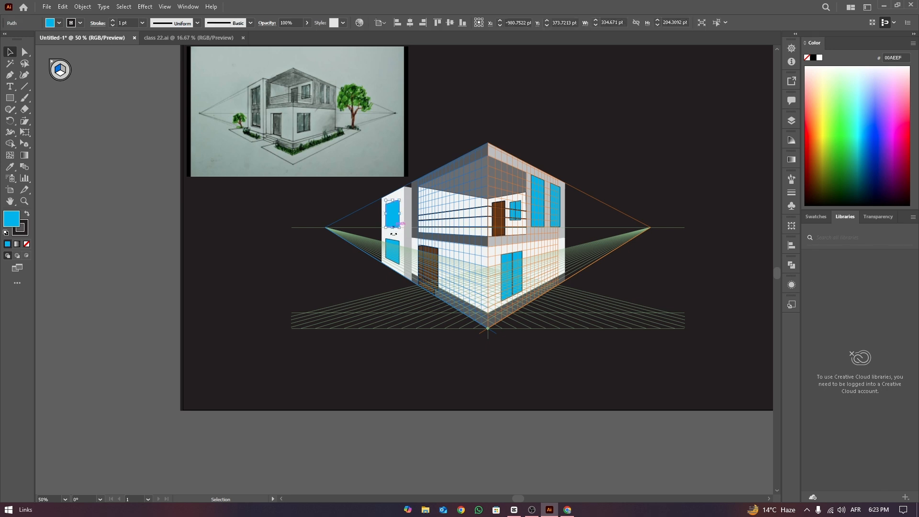
mouse_move(393, 230)
left_mouse_down()
mouse_move(398, 212)
mouse_move(401, 227)
left_mouse_up()
left_click(448, 211)
Step: Add a vertical dividing line through each of the two left wing windows with the Pen tool
scroll(373, 239, "up", 1)
key("ctrl+z")
left_click(347, 186)
scroll(399, 193, "up", 1)
key("ctrl+z")
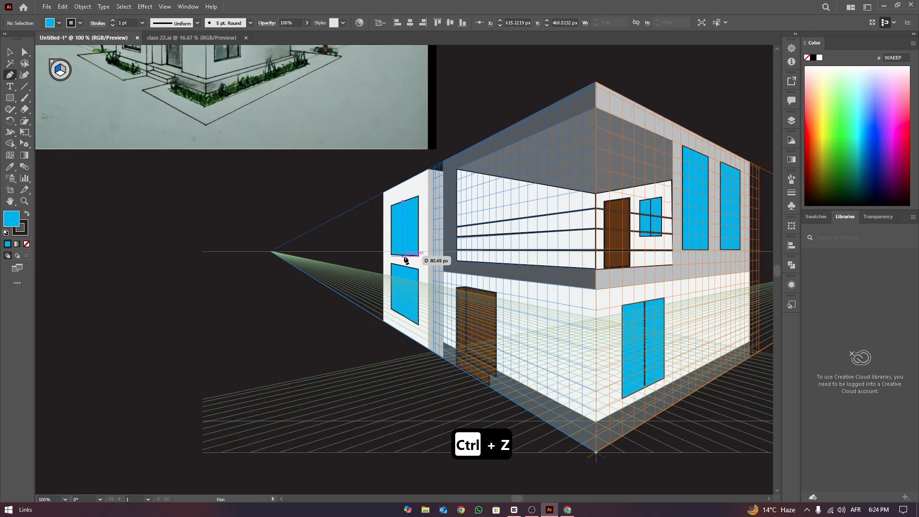
left_click(403, 266)
left_click(404, 317)
key("v")
scroll(457, 218, "down", 2)
left_click(752, 234)
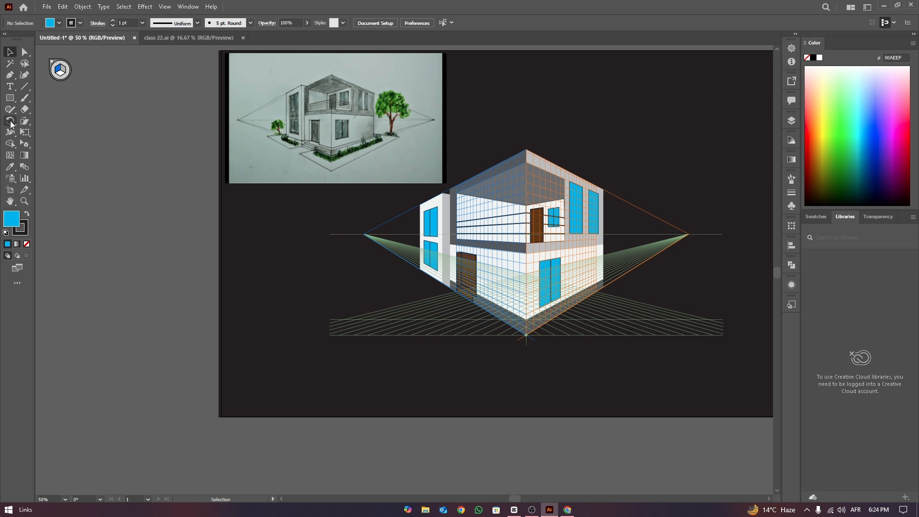
Step: Draw a blue ground slab about 190 by 544 pt along the right front of the house on the horizontal grid plane
left_click(61, 74)
right_click(12, 99)
left_click(38, 98)
left_click_drag(512, 312, 534, 354)
key("ctrl+z")
left_click_drag(617, 297, 500, 329)
key("v")
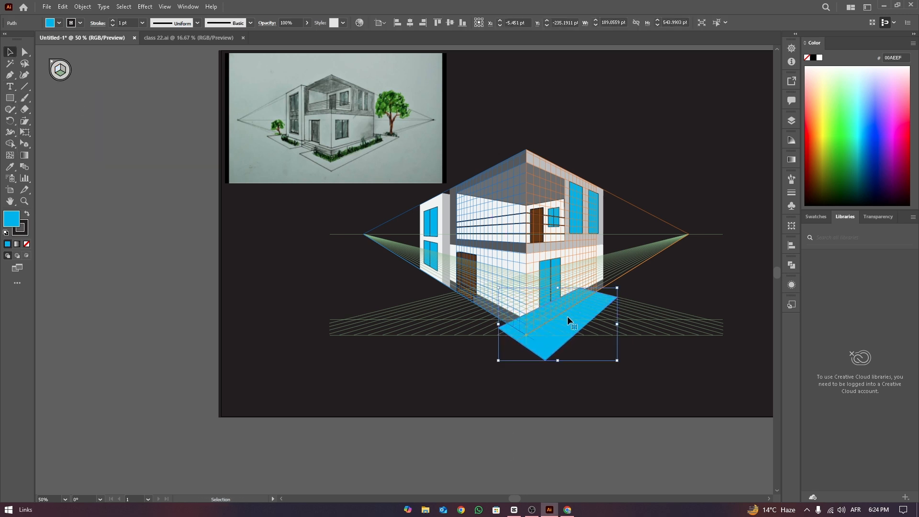
Step: Draw a second blue ground slab about 758 by 115 pt at the foot of the left wing
key("ctrl+shift+a")
right_click(11, 98)
left_click(38, 98)
mouse_move(420, 269)
left_mouse_down()
mouse_move(459, 308)
mouse_move(456, 297)
left_mouse_up()
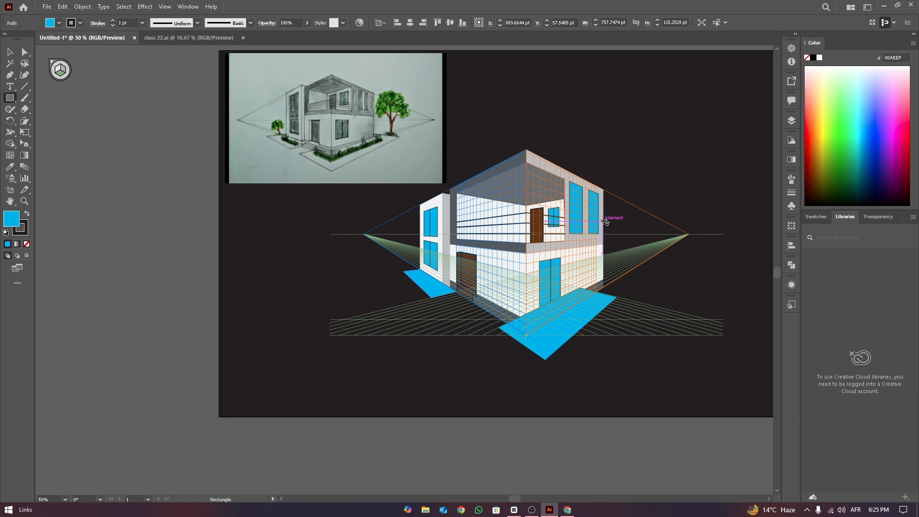
left_click(10, 51)
Step: Try to move the front ground slab behind the house in the stacking order
left_click(604, 307)
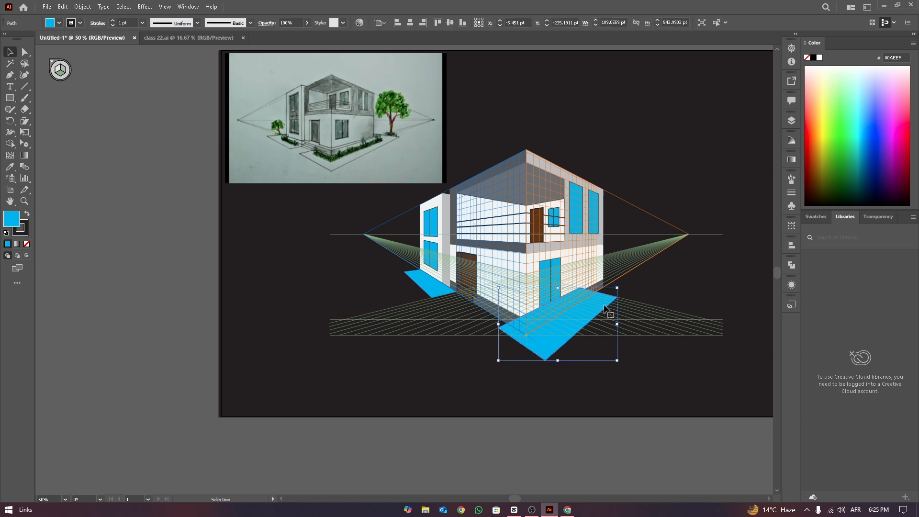
right_click(605, 308)
mouse_move(647, 283)
left_click(718, 295)
left_click(791, 120)
left_click(580, 276)
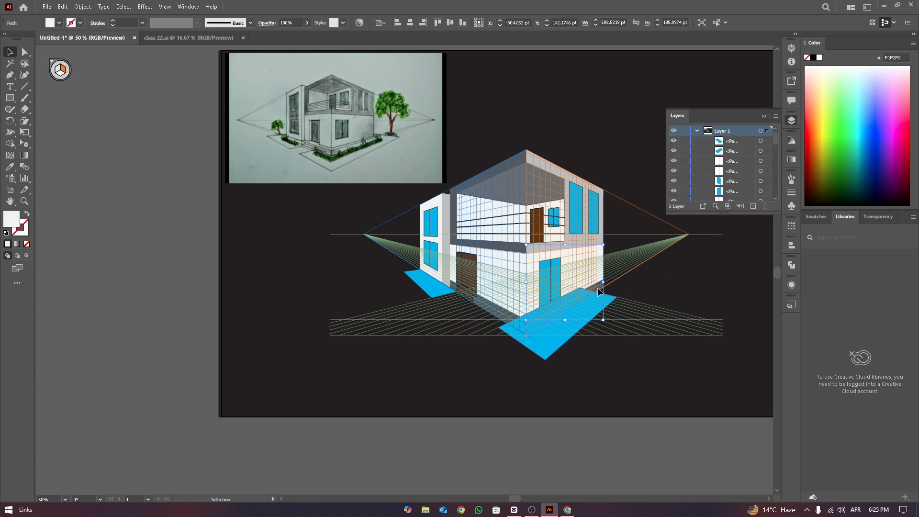
left_click(596, 288)
left_click_drag(776, 138, 747, 185)
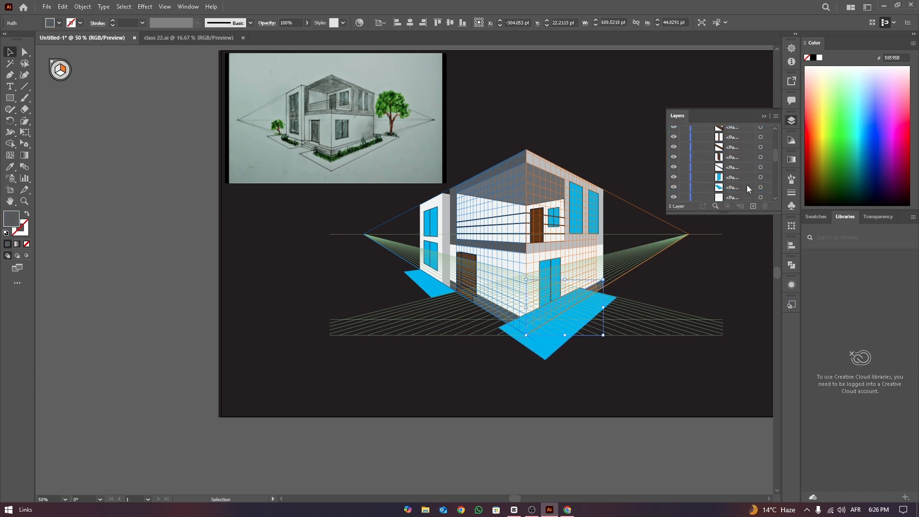
key("ctrl+z")
key("ctrl+z")
key("ctrl+z")
key("ctrl+shift+z")
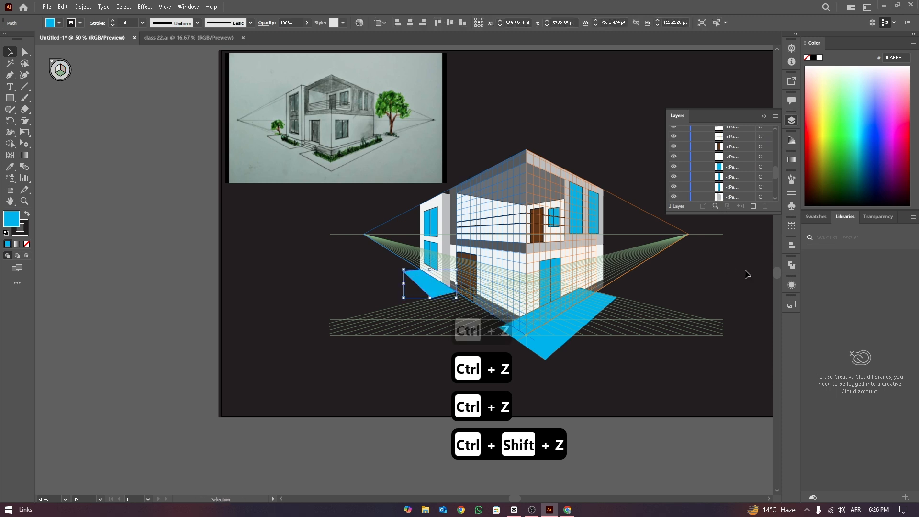
Step: Shift the front ground slab toward the left wall and widen its right and lower left ends
left_click_drag(598, 314, 572, 331)
key("ctrl+z")
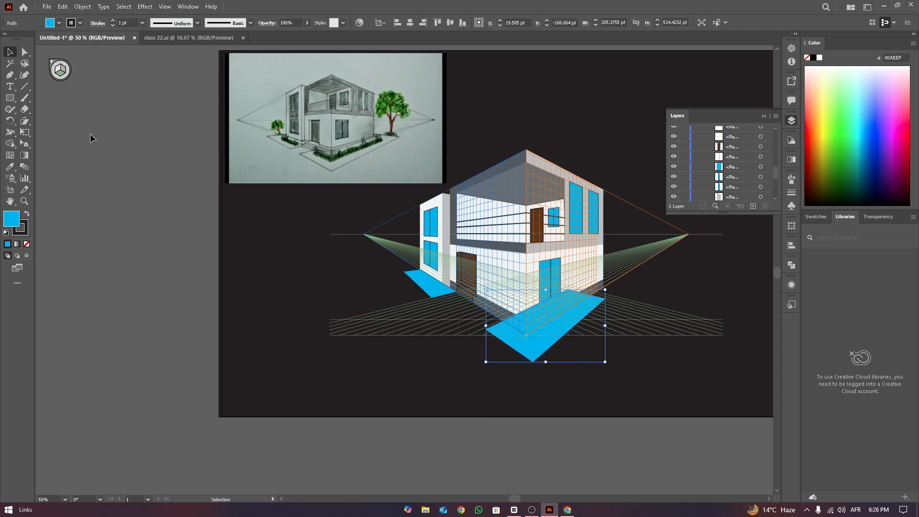
left_click(25, 52)
left_click_drag(604, 299, 611, 301)
left_click(9, 51)
left_click(548, 362)
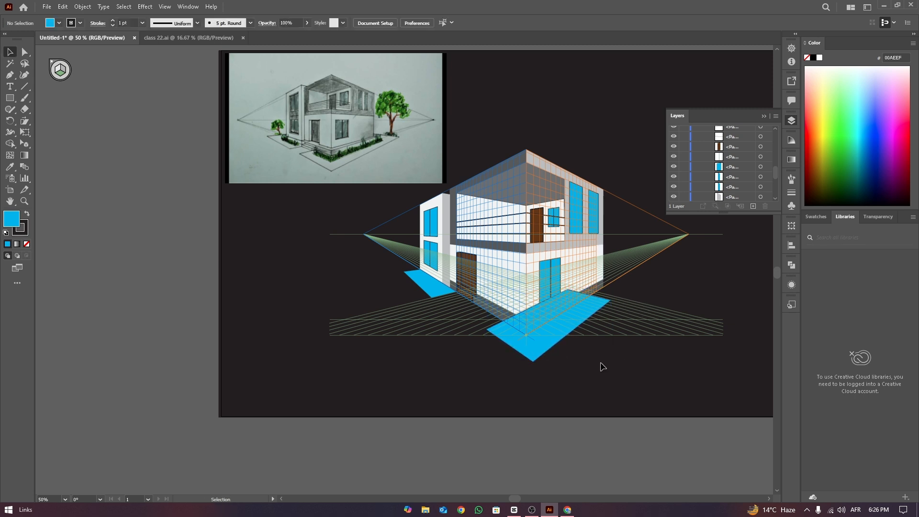
left_click(530, 352)
left_click_drag(487, 361, 474, 367)
left_click(661, 378)
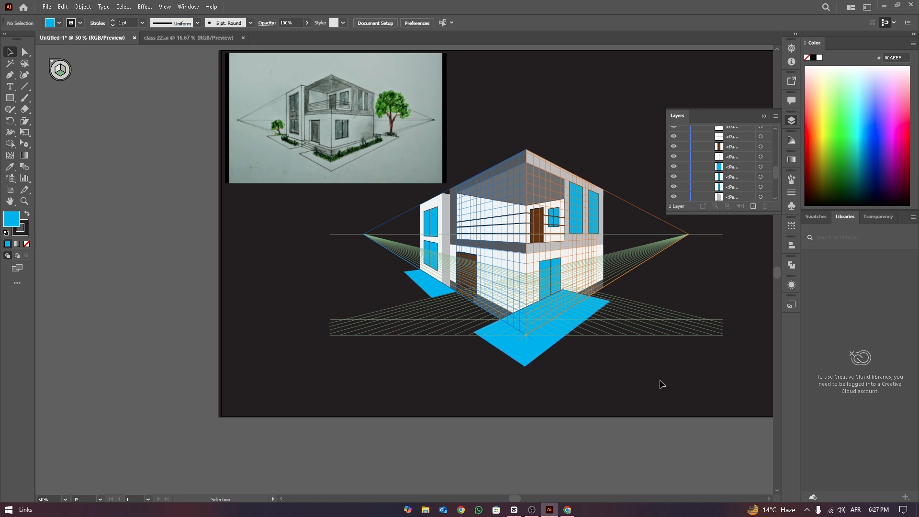
Step: Unlock the dark background rectangle in the layer list and delete it
left_click(538, 353)
left_click(693, 329)
left_click(791, 120)
left_click(791, 120)
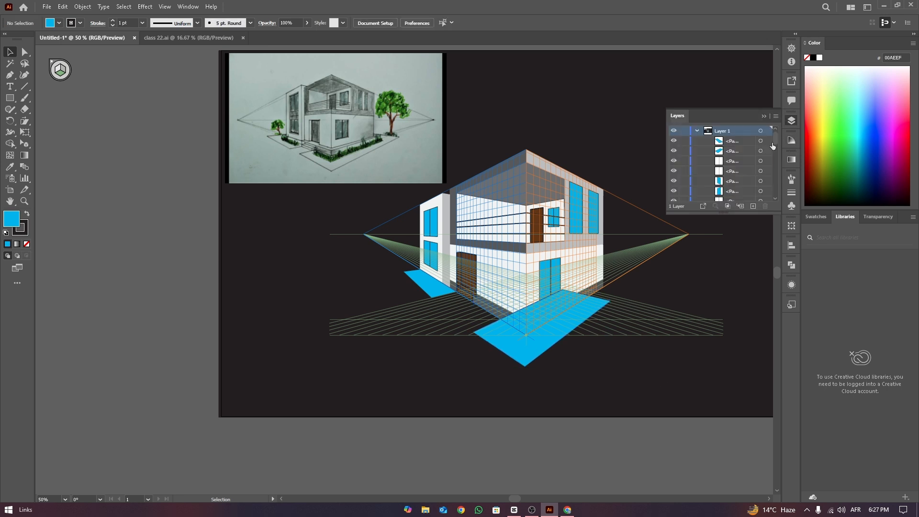
left_click_drag(774, 142, 775, 191)
left_click(684, 197)
left_click(728, 283)
key("Delete")
Step: Send the front ground slab to the back of the stacking order
right_click(582, 318)
mouse_move(630, 272)
left_click(714, 305)
left_click(757, 285)
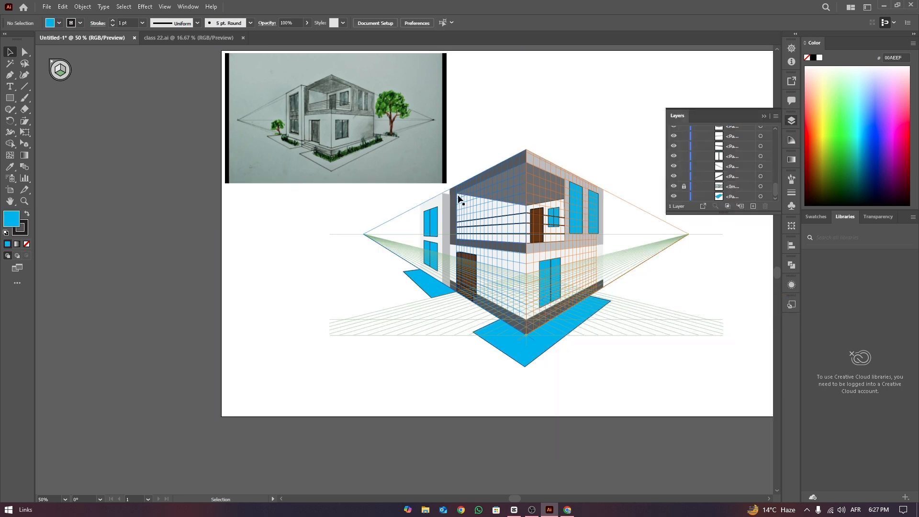
Step: Reposition and stretch the front ground slab to about 530 by 1231 pt so it borders both walls at the front corner
left_click(542, 350)
left_click(702, 326)
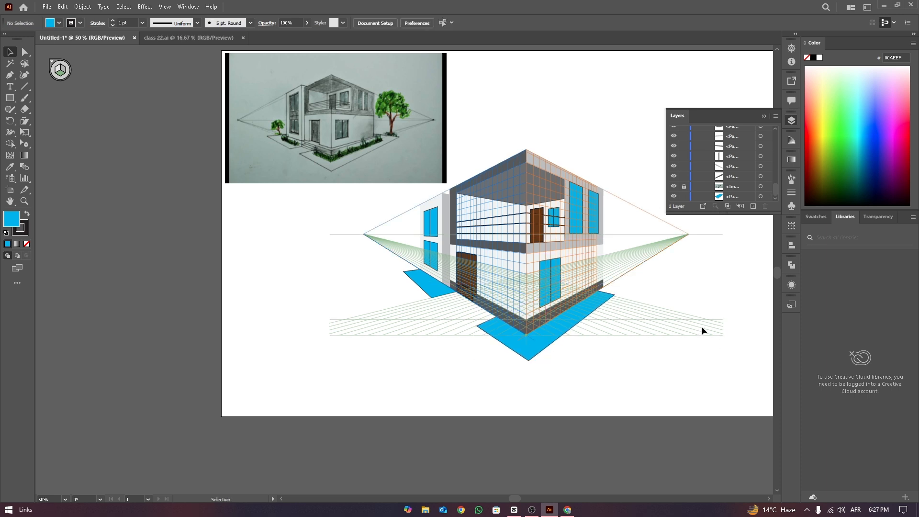
left_click_drag(557, 342, 551, 314)
left_click_drag(614, 281, 633, 264)
left_click_drag(588, 305, 585, 304)
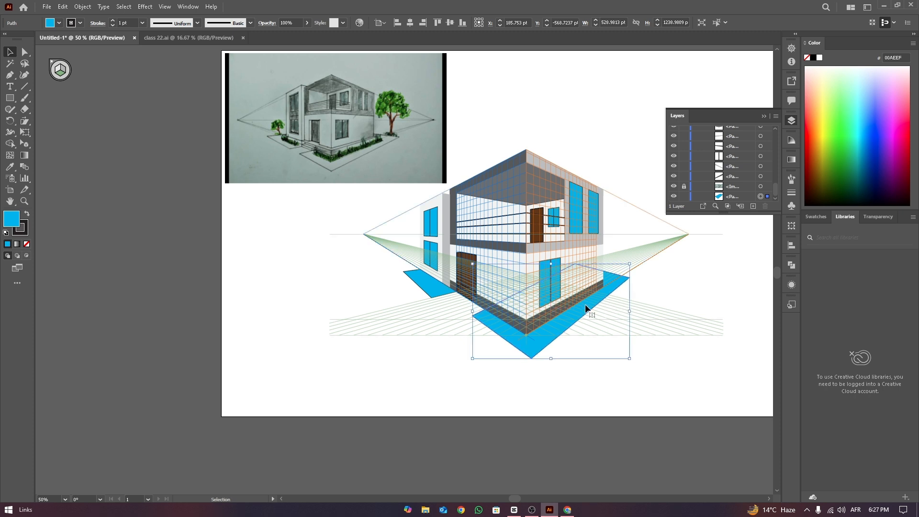
Step: Stretch the left ground slab upward to about 2072 by 393 pt and send it to the back
left_click(415, 290)
left_click(439, 290)
left_click_drag(430, 270, 430, 254)
right_click(427, 283)
mouse_move(464, 232)
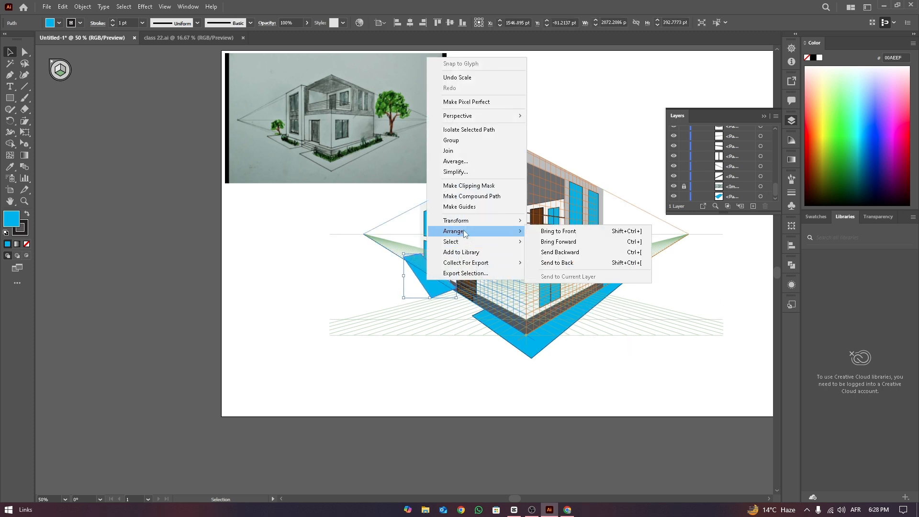
left_click(548, 253)
right_click(434, 287)
mouse_move(522, 235)
left_click(563, 264)
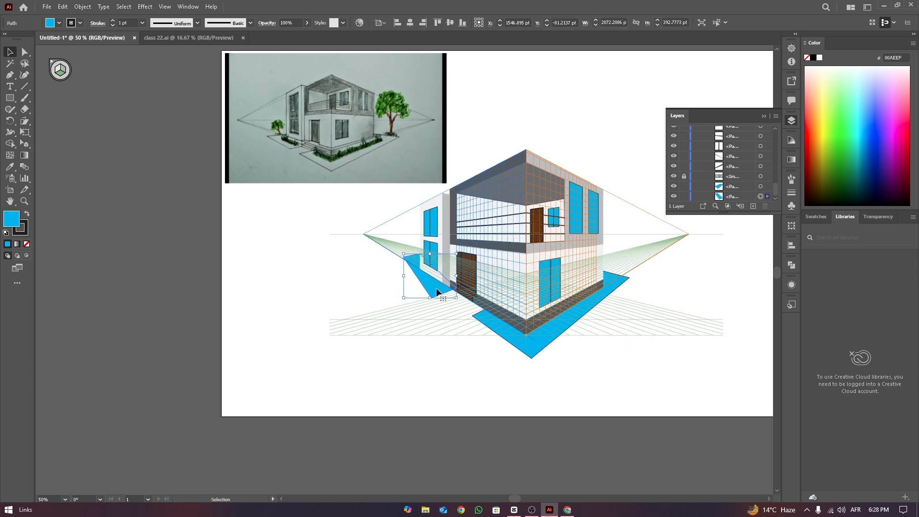
Step: Reshape the left ground slab into a narrower strip following the base of the left wing
double_click(436, 288)
left_click(53, 52)
left_click(427, 286)
mouse_move(455, 299)
left_mouse_down()
mouse_move(459, 306)
mouse_move(435, 283)
mouse_move(448, 291)
left_mouse_up()
left_click(705, 283)
left_click(432, 287)
left_click(392, 290)
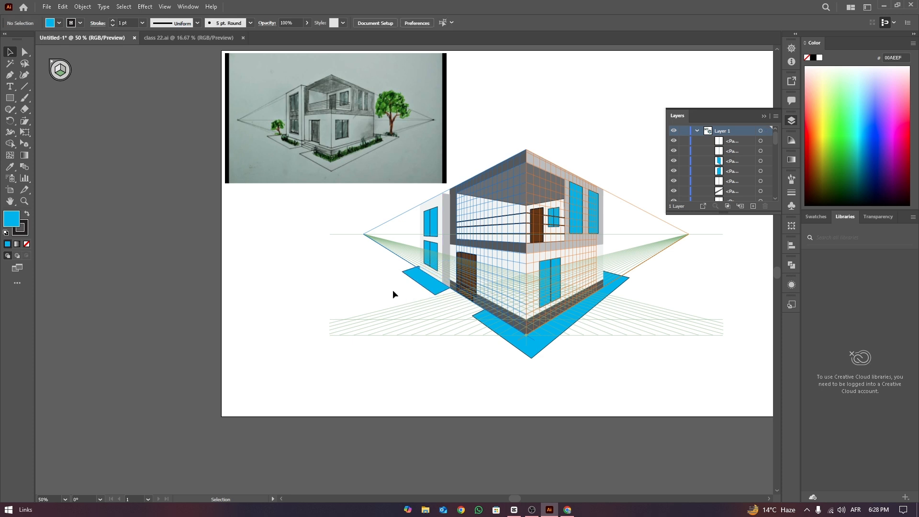
Step: Recolour the front ground slab with the light grey BCBEC0 and no stroke sampled from the right roof band
left_click(527, 343)
left_click(675, 368)
left_click(553, 341)
key("i")
left_click(537, 159)
left_click(10, 52)
left_click(407, 292)
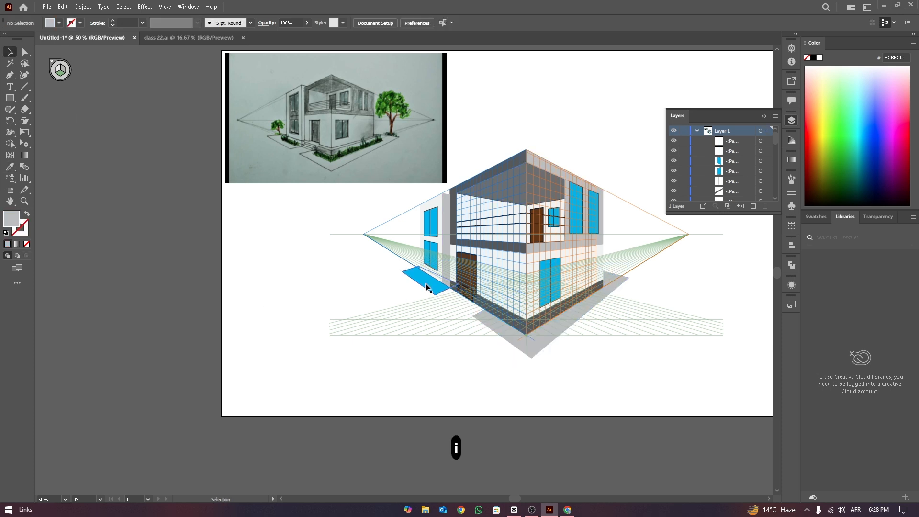
Step: Recolour the left ground slab to match, with light grey BCBEC0 and no stroke
left_click(425, 287)
key("i")
left_click(567, 205)
left_click(42, 66)
key("ctrl+z")
left_click(11, 52)
left_click(535, 150)
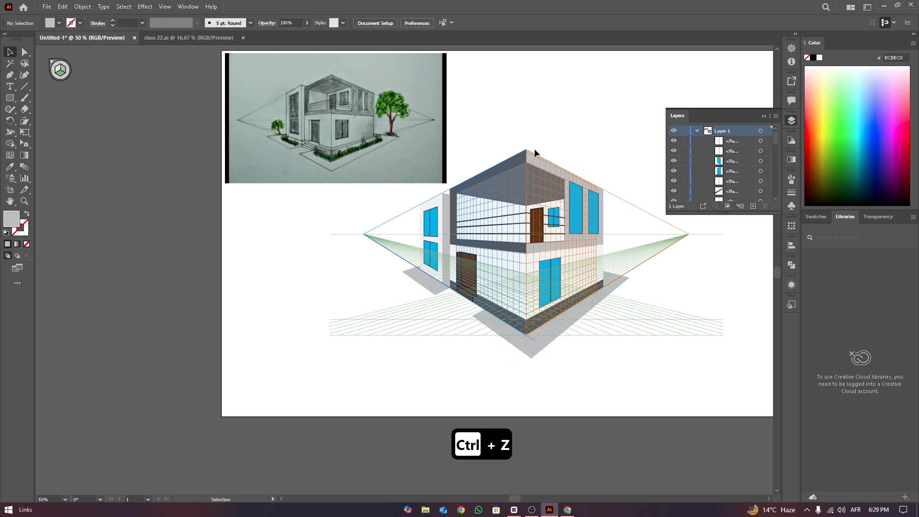
Step: Open the Nature symbol library and place the Trees 3 symbol on the artboard beside the house
left_click(764, 116)
left_click(166, 8)
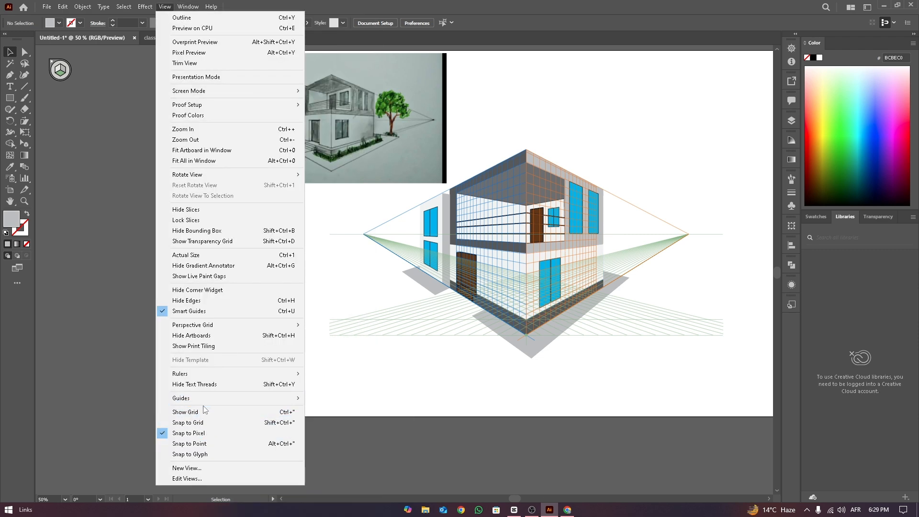
mouse_move(188, 7)
mouse_move(245, 472)
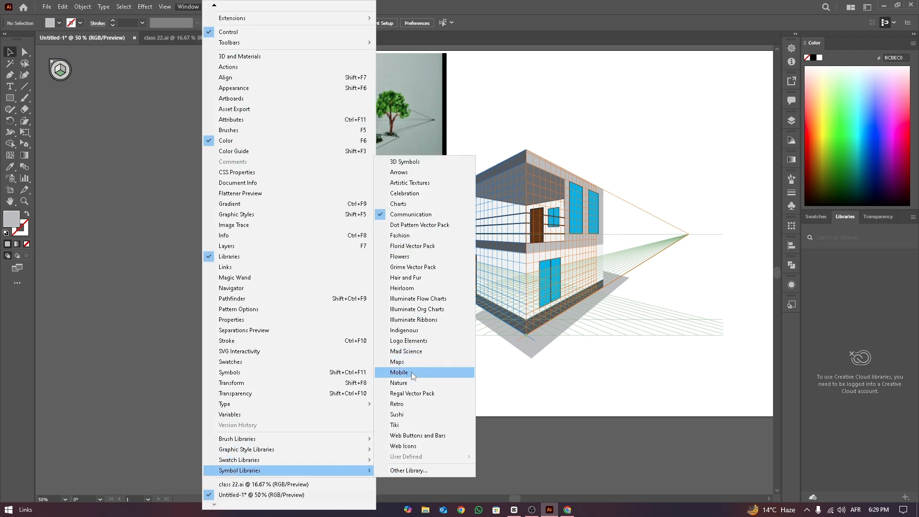
left_click(404, 383)
left_click_drag(341, 297, 463, 446)
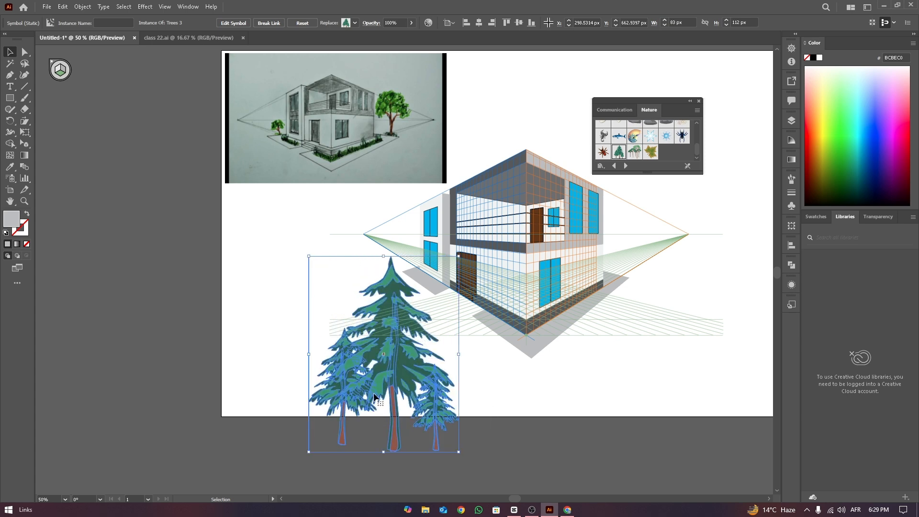
left_click_drag(383, 355, 328, 377)
Step: Resize the tree symbol to about 813 by 704 px and move it so its large fir stands right of the house
double_click(186, 275)
left_click(177, 253)
left_click(42, 51)
scroll(499, 205, "down", 2)
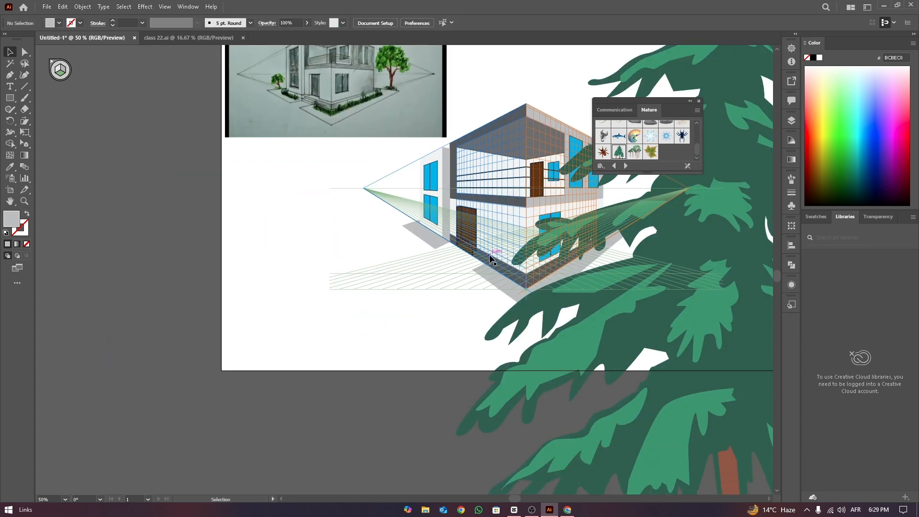
scroll(516, 216, "down", 2, "alt")
left_click_drag(619, 224, 278, 305)
left_click_drag(413, 54, 216, 223)
left_click_drag(181, 288, 581, 146)
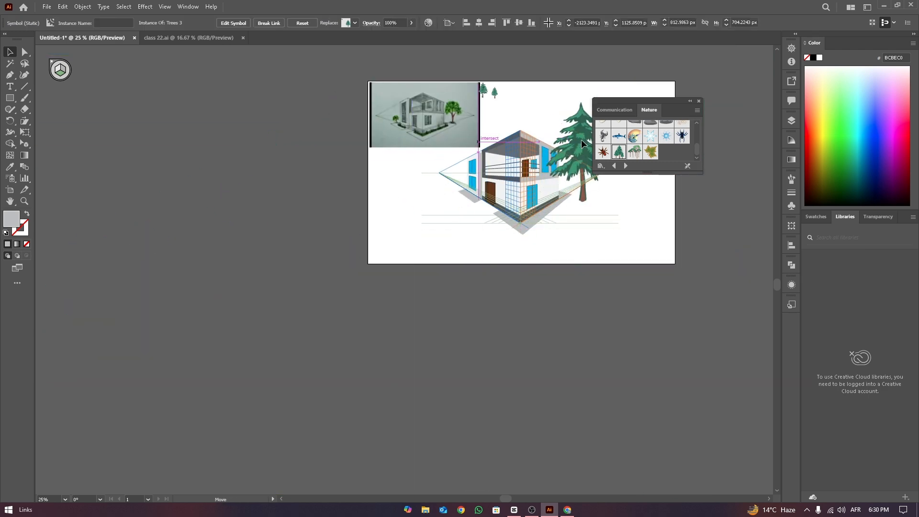
Step: Edit the Trees 3 symbol and delete its two small trees, keeping only the large fir
left_click_drag(680, 107, 765, 128)
scroll(626, 129, "up", 2, "alt")
left_click_drag(542, 110, 618, 125)
double_click(484, 74)
left_click(509, 269)
left_click_drag(433, 70, 507, 108)
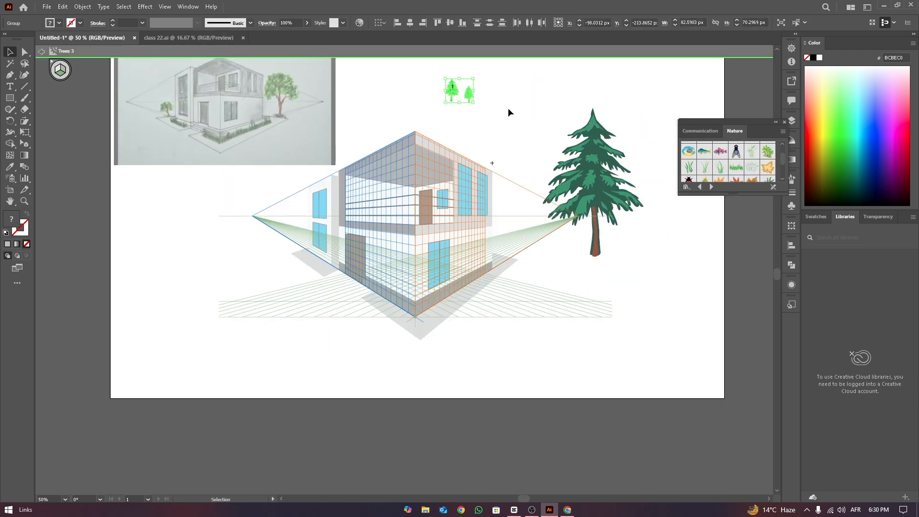
key("Delete")
double_click(574, 94)
Step: Scale the fir down and place it against the house's right side, and undo the trial duplicate
left_click_drag(613, 158, 591, 188)
left_click_drag(661, 118, 608, 161)
left_click(534, 244)
left_click_drag(527, 211, 533, 220)
left_click_drag(532, 221, 322, 257, "alt")
key("ctrl+z")
Step: Place the leafy tree-group symbol from the Nature library left of the house and scale it down behind the left wing
left_click_drag(781, 161, 275, 231)
left_click_drag(155, 312, 262, 214, "alt+shift")
left_click(555, 147)
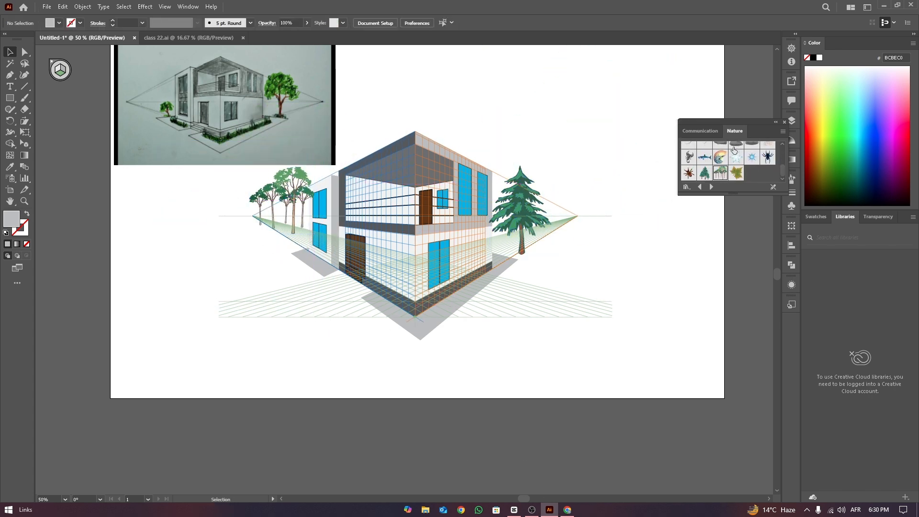
left_click(550, 172)
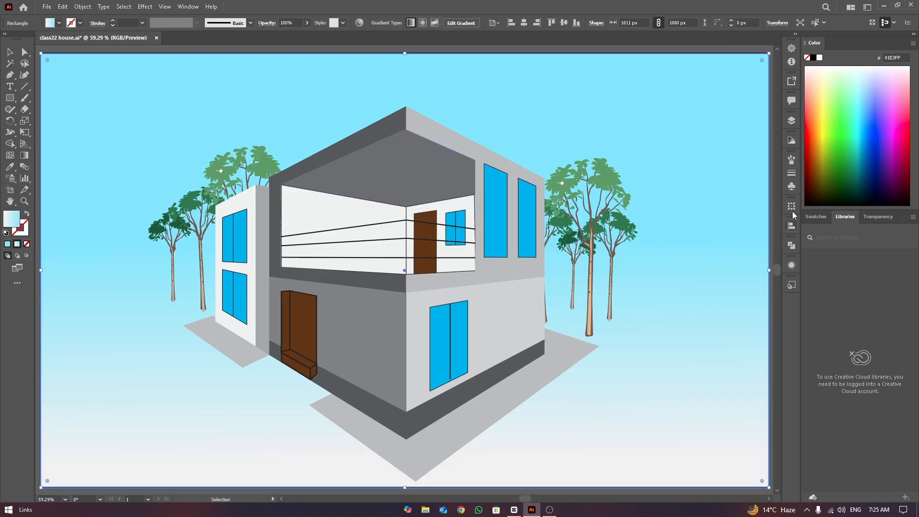
Step: Recolour the sky gradient's upper stop dark navy 001355 and move the gradient midpoint to about 27.75%
left_click(189, 7)
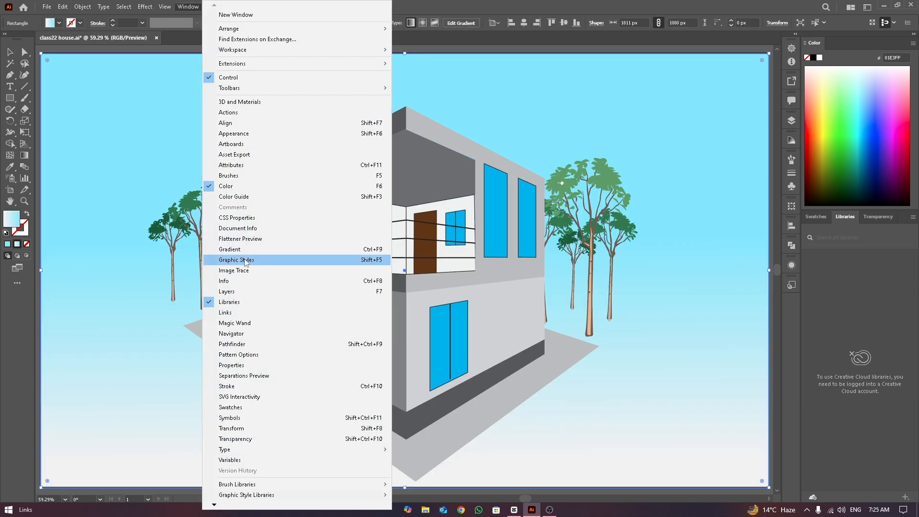
left_click(239, 249)
left_click_drag(802, 130, 779, 128)
double_click(810, 225)
left_click_drag(770, 322, 773, 322)
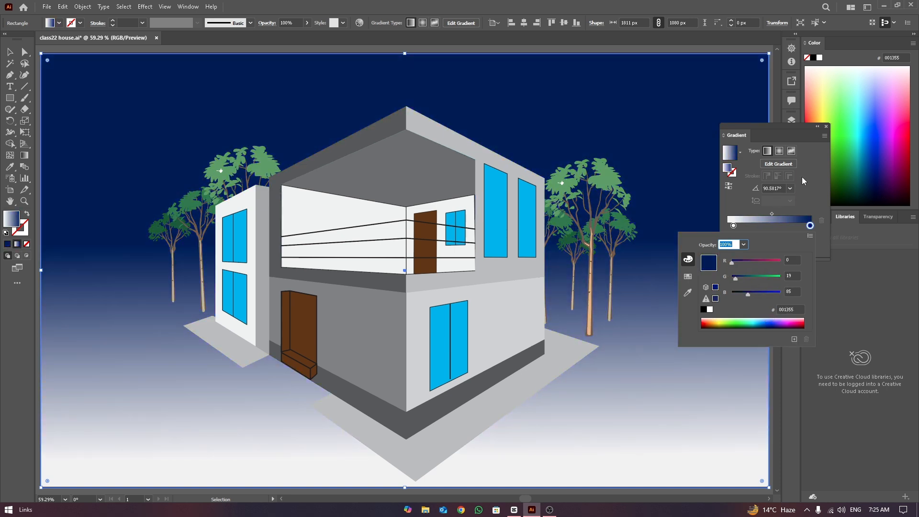
left_click_drag(772, 213, 751, 214)
left_click(810, 236)
left_click(823, 260)
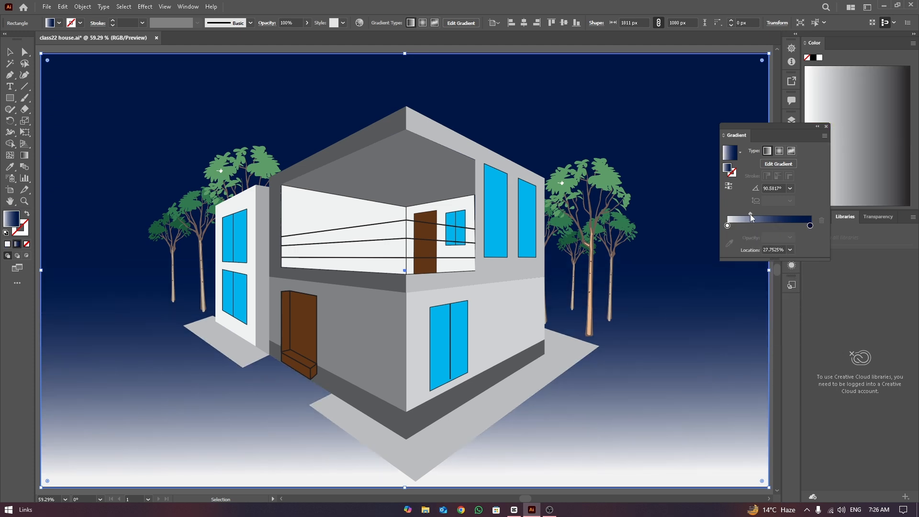
Step: Recolour the sky gradient's lower stop warm peach-orange and move the midpoint to about 43.57%
double_click(728, 226)
left_click_drag(733, 277, 752, 279)
left_click_drag(750, 214, 763, 215)
left_click_drag(791, 126, 855, 131)
scroll(884, 255, "up", 3)
scroll(883, 254, "down", 2)
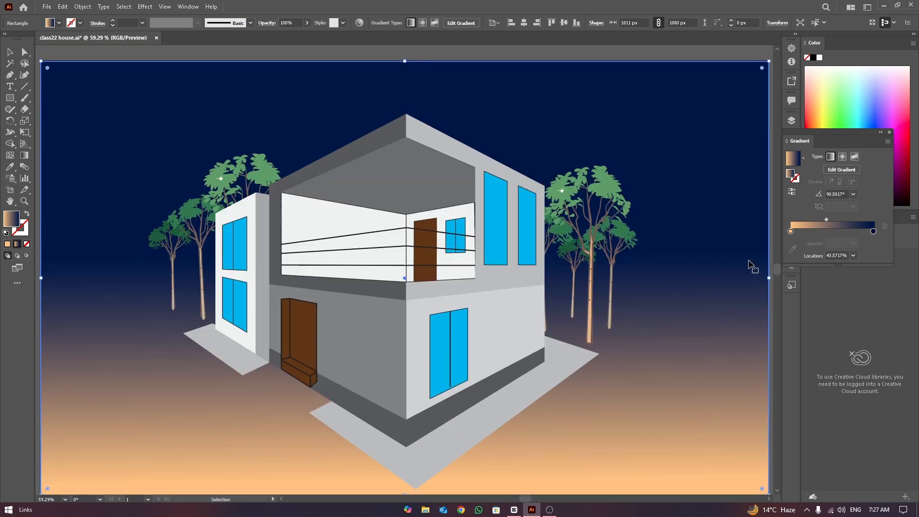
key("a")
left_click(406, 283)
left_click(94, 93)
left_click(345, 235)
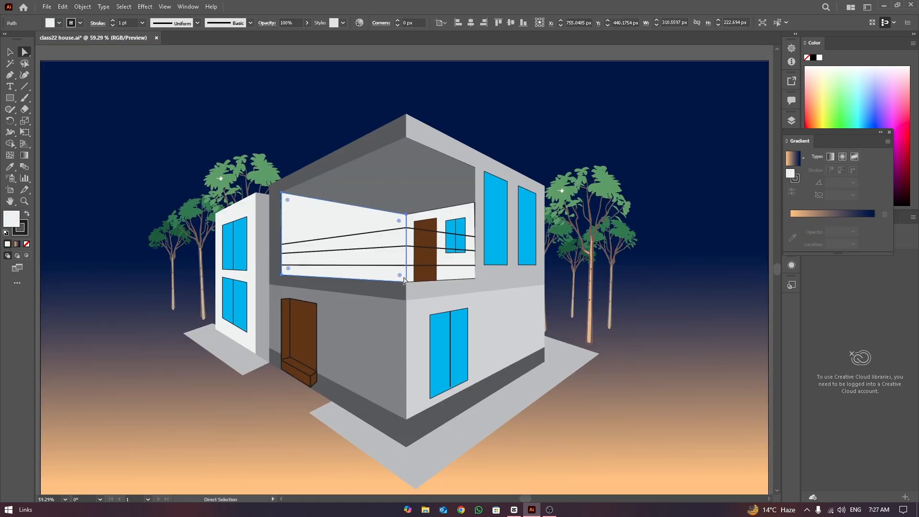
Step: Undo the last two changes to the background sky gradient
key("v")
left_click(747, 230)
double_click(791, 232)
left_click(765, 192)
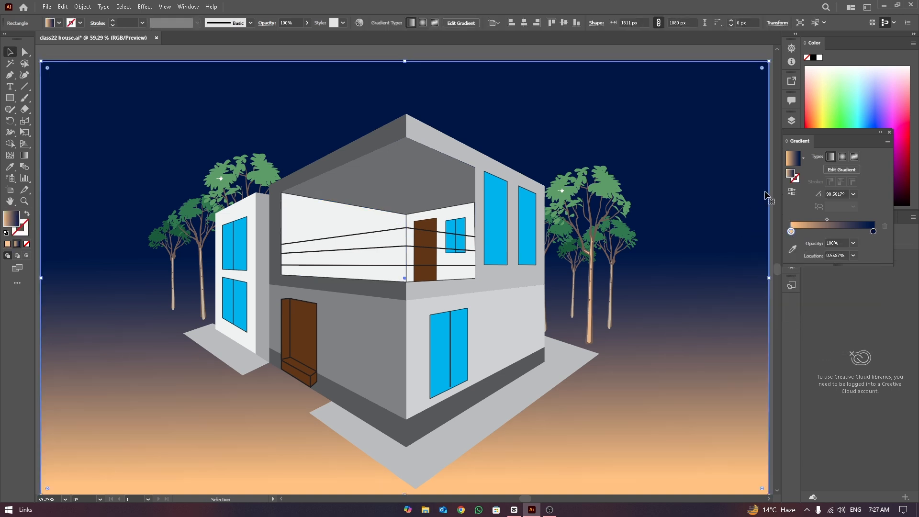
key("ctrl+z")
key("ctrl+z")
left_click(628, 50)
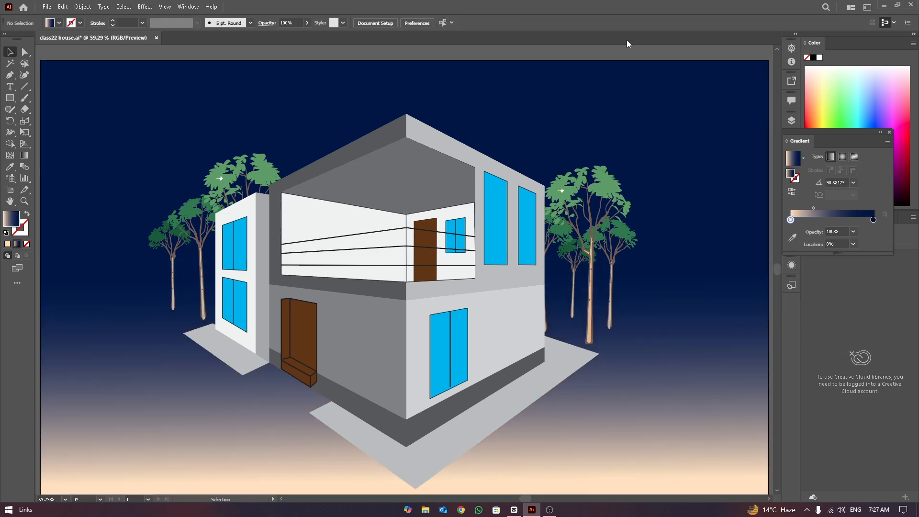
Step: Fill all the house windows, including the ground-floor one, with the yellow-to-red linear gradient
left_click_drag(777, 269, 777, 270)
left_click(497, 221)
left_click(527, 201, "shift")
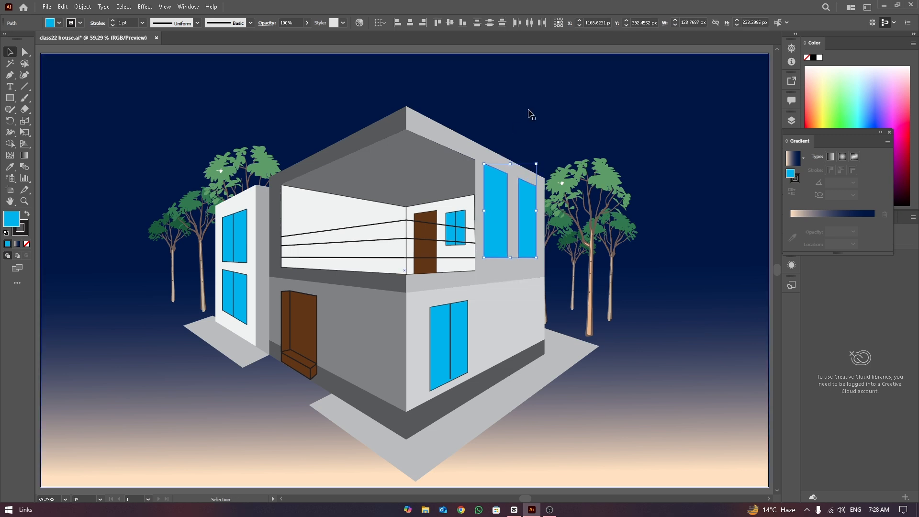
left_click(456, 230, "shift")
left_click(238, 252, "shift")
left_click(239, 282, "shift")
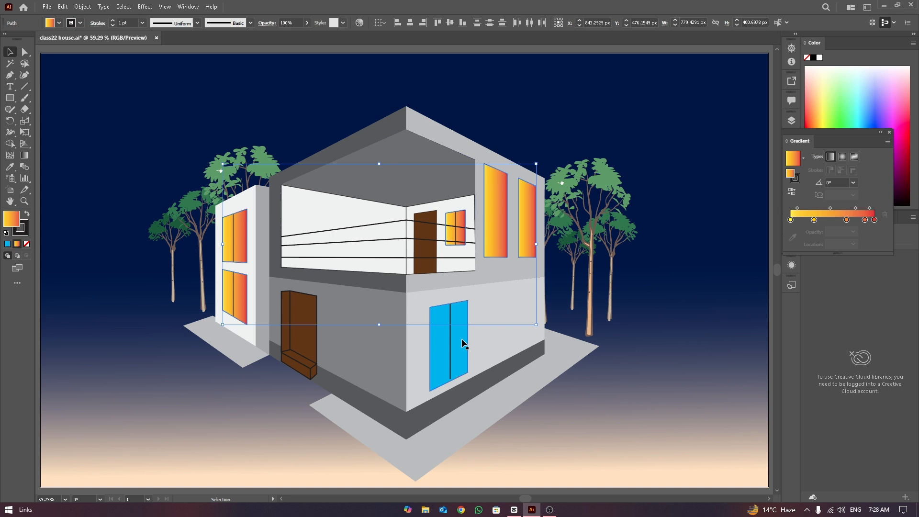
left_click(464, 345, "shift")
left_click(793, 158)
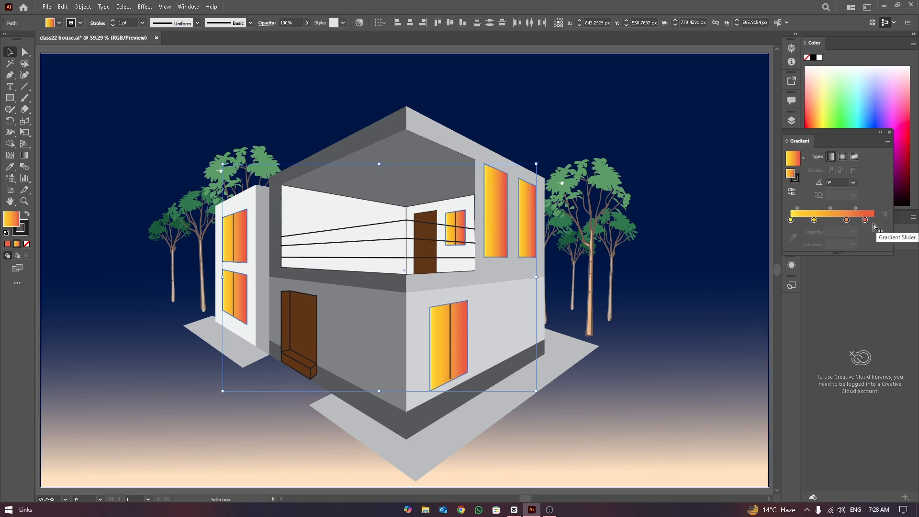
Step: Remove the orange and red stops from the windows' gradient, leaving a yellow-to-amber blend with amber at 100%
mouse_move(866, 220)
left_mouse_down()
mouse_move(874, 229)
mouse_move(857, 235)
left_mouse_up()
left_click_drag(814, 219, 885, 233)
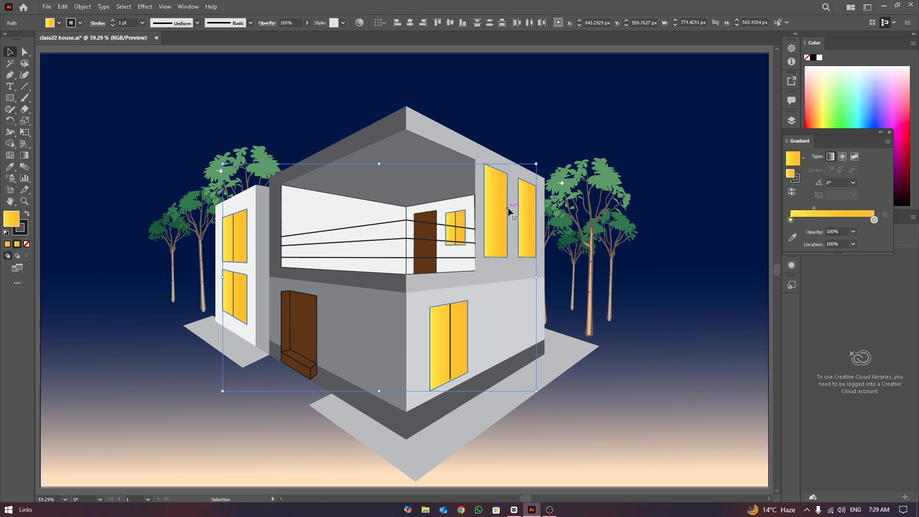
key("a")
left_click(577, 353)
left_click(581, 128)
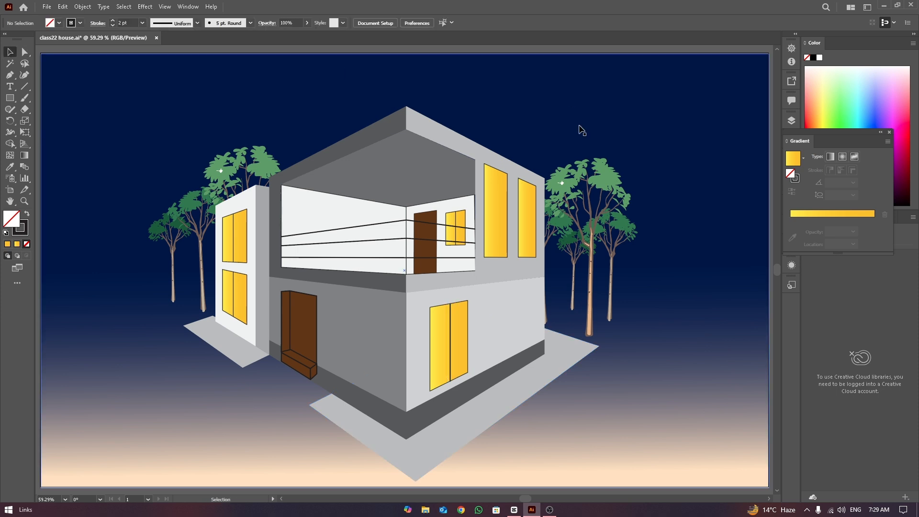
Step: Redraw the yellow gradient diagonally upward across the larger tall window on the right facade's upper floor
left_click(10, 51)
left_click(449, 316)
left_click(575, 144)
left_click(501, 177)
key("g")
left_click_drag(485, 216, 499, 185)
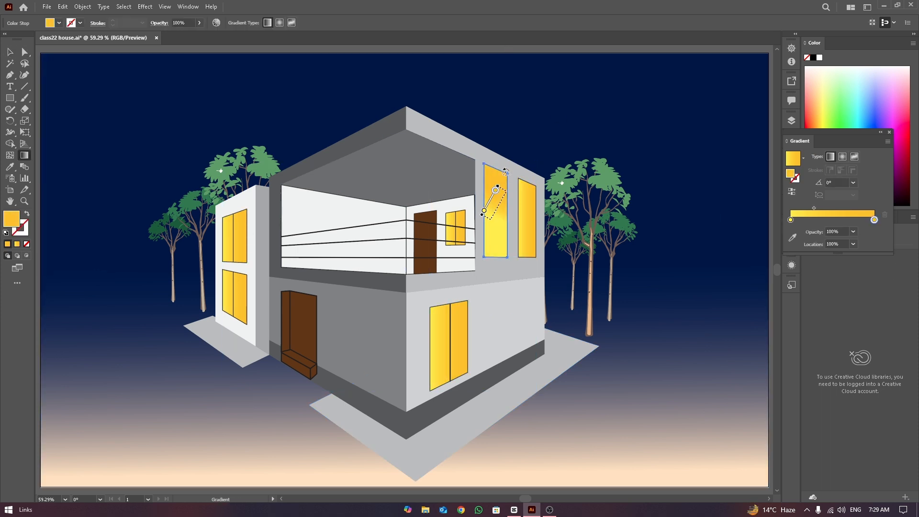
key("v")
left_click(694, 293)
Step: Slant the yellow gradient diagonally across the narrower tall window beside the right edge of the upper floor
left_click(526, 218)
key("i")
left_click(15, 56)
left_click(214, 67)
left_click(529, 216)
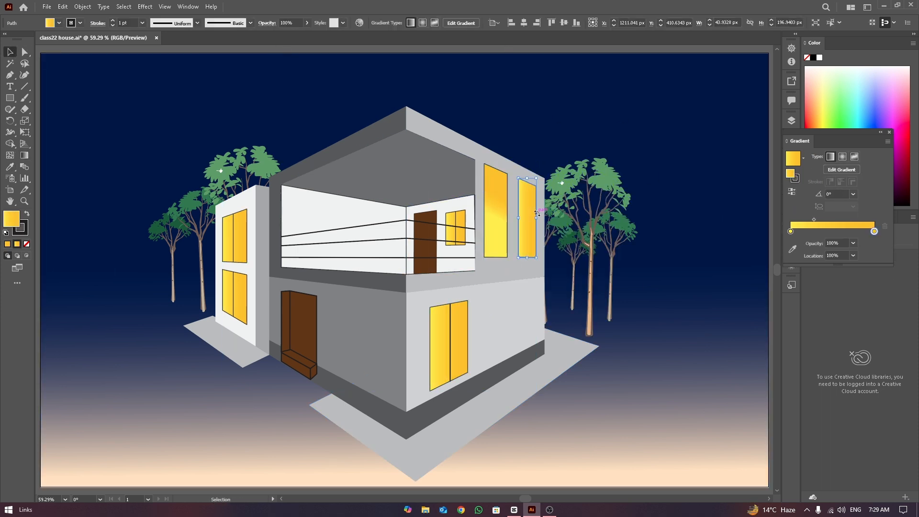
key("g")
left_click_drag(518, 225, 535, 211)
left_click(10, 53)
left_click(215, 66)
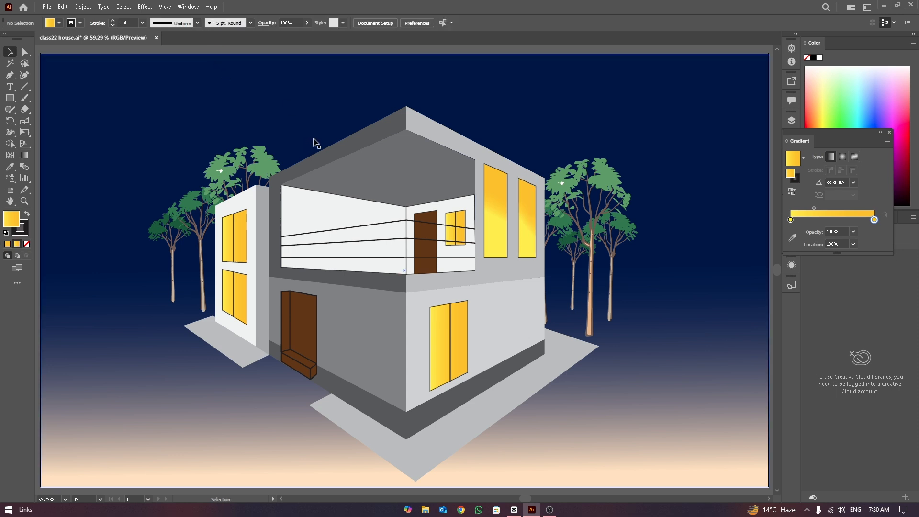
Step: Slant the yellow gradient diagonally across the large ground-floor window on the right facade
left_click(450, 335)
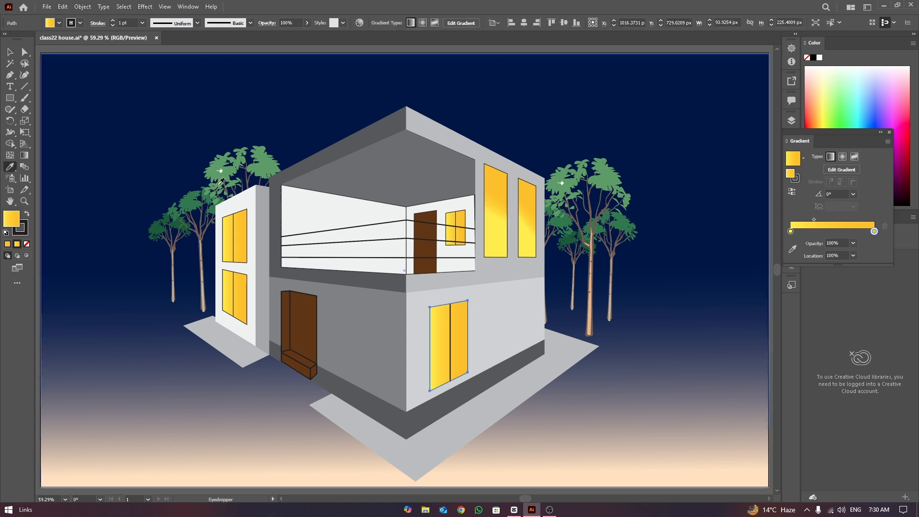
key("g")
left_click_drag(428, 352, 464, 313)
left_click(10, 51)
left_click(216, 96)
Step: Redraw the yellow gradient steeply upward across the small balcony window
left_click(459, 216)
key("g")
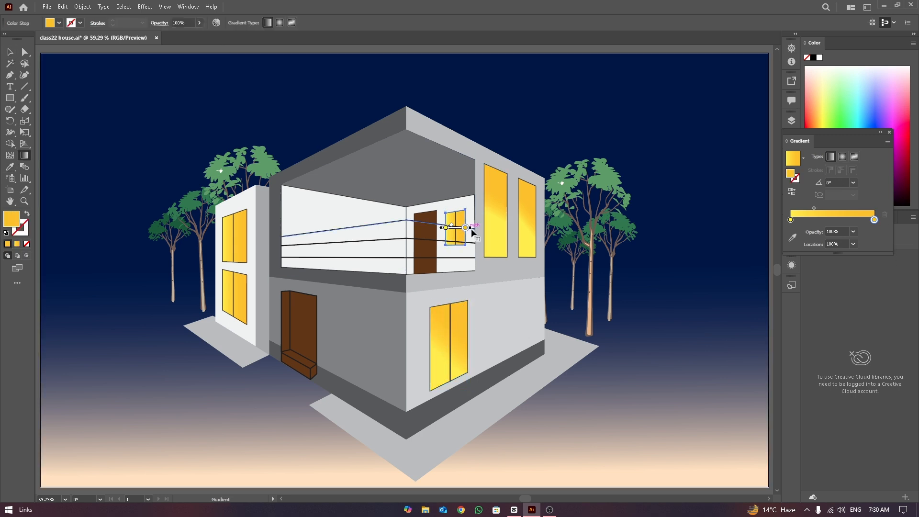
left_click_drag(447, 242, 459, 192)
key("v")
left_click(772, 278)
Step: Slant the yellow gradient diagonally across the two windows of the left wing
left_click(425, 235)
left_click(303, 80)
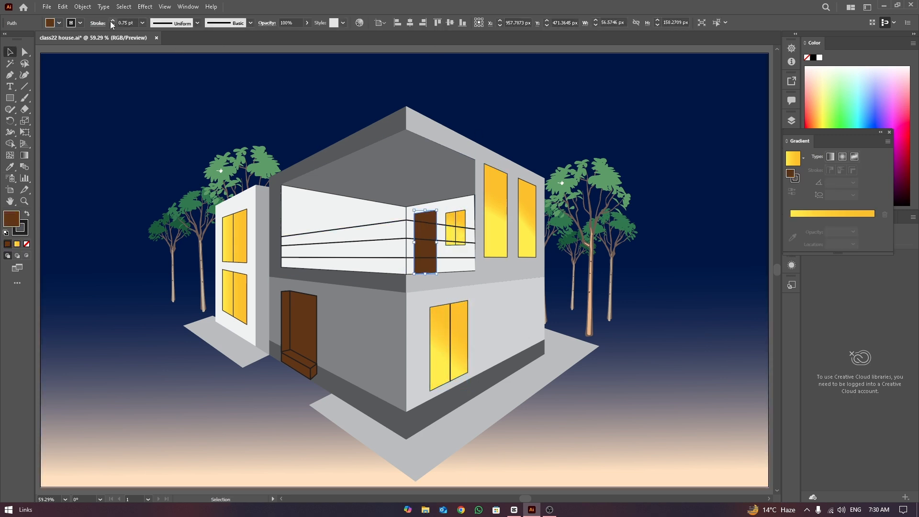
left_click(242, 294)
key("g")
left_click_drag(226, 314, 245, 292)
key("v")
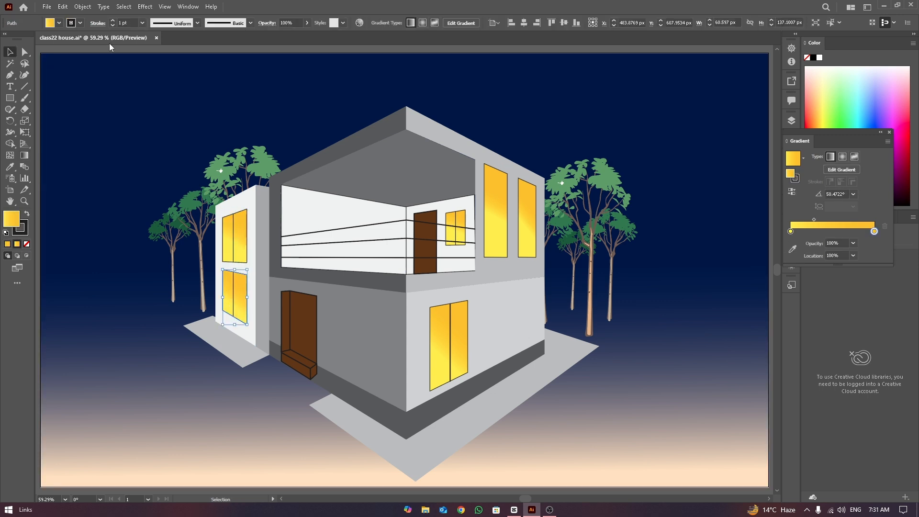
Step: Set a white fill with no stroke and draw an 8 px circle in the upper-left sky as a star
key("l")
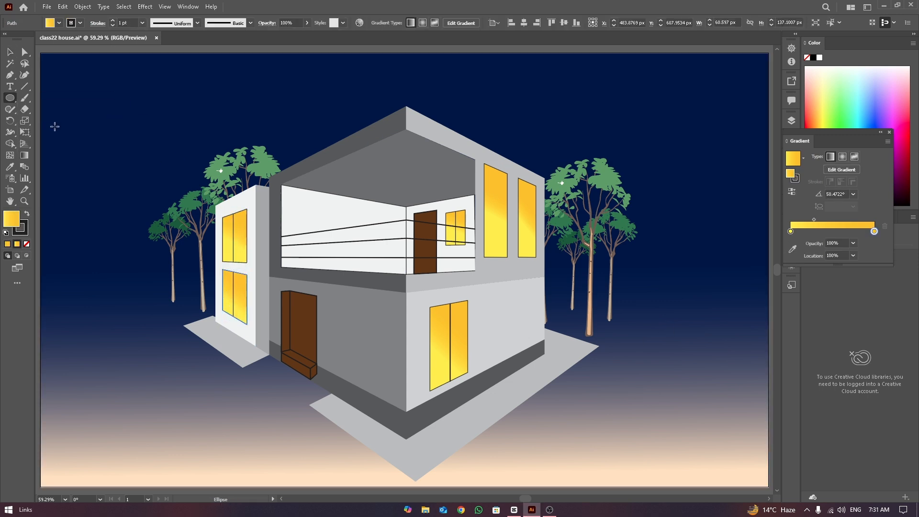
left_click(59, 22)
left_click(22, 38)
left_click(80, 23)
left_click(7, 37)
left_click_drag(91, 116, 95, 119)
Step: Shrink the white star circle to 2 px
key("v")
left_click(97, 126)
left_click(93, 118)
scroll(83, 115, "up", 9)
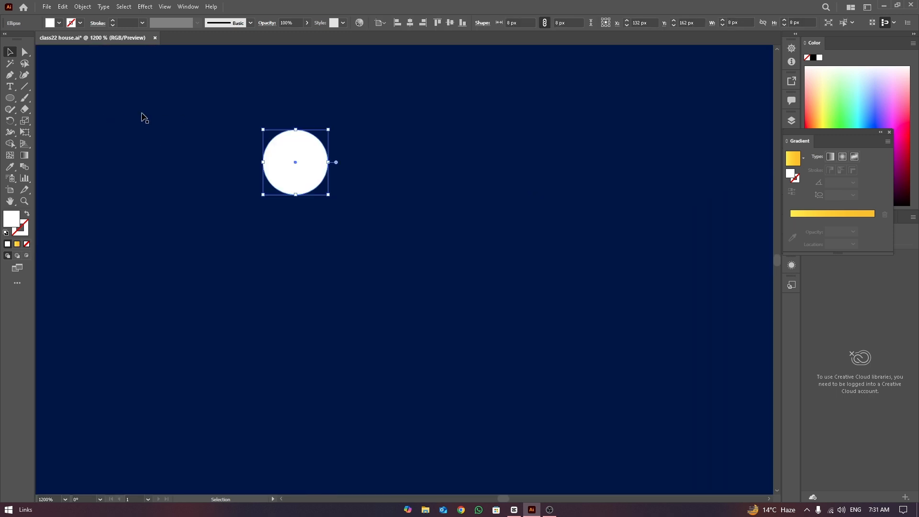
left_click_drag(263, 129, 318, 184)
left_click(393, 160)
scroll(393, 160, "down", 9)
scroll(362, 237, "right", 5)
Step: Scatter copies of the 2 px star across the upper sky, from the far left over the roof to the right
left_click_drag(137, 161, 315, 147)
left_click_drag(315, 147, 129, 115)
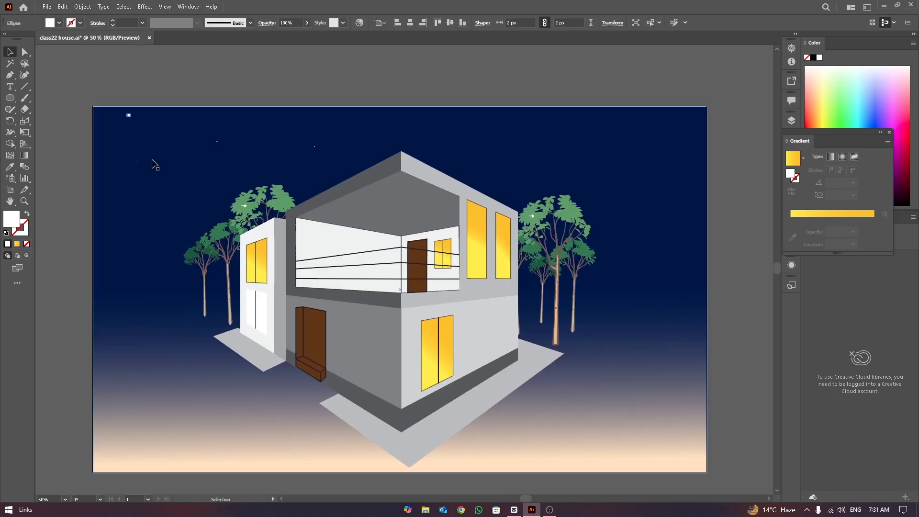
left_click_drag(378, 137, 451, 116)
left_click_drag(451, 116, 544, 141)
left_click_drag(545, 141, 585, 152)
left_click_drag(585, 151, 587, 124)
left_click_drag(587, 124, 622, 164)
left_click_drag(621, 165, 662, 127)
Step: Add more star copies in the sky left of the house, above the left roof slope and near the right edge
left_click_drag(270, 170, 190, 182)
left_click_drag(190, 182, 117, 196)
left_click_drag(190, 182, 174, 210)
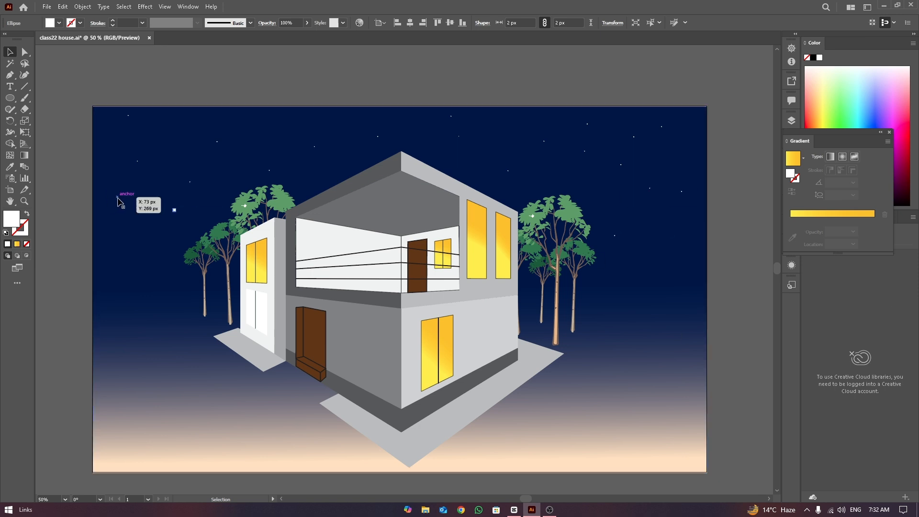
left_click_drag(117, 197, 102, 217)
left_click_drag(269, 170, 327, 172)
left_click_drag(682, 191, 670, 240)
left_click(742, 293)
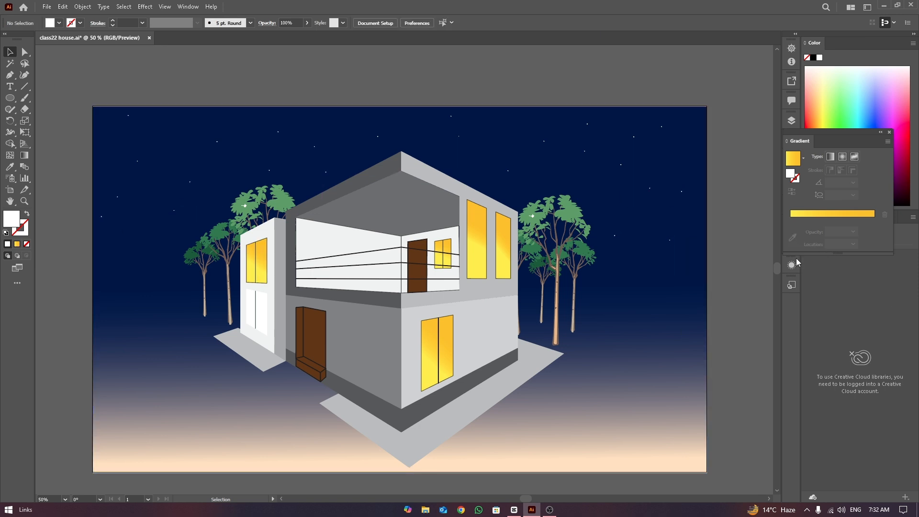
Step: Fill the remaining gaps with star copies low in the left sky and along the top of the sky
left_click_drag(777, 267, 778, 269)
left_click_drag(174, 185, 149, 224)
left_click_drag(190, 157, 215, 172)
left_click_drag(149, 224, 112, 277)
left_click_drag(113, 277, 178, 267)
left_click_drag(217, 116, 537, 114)
left_click(775, 200)
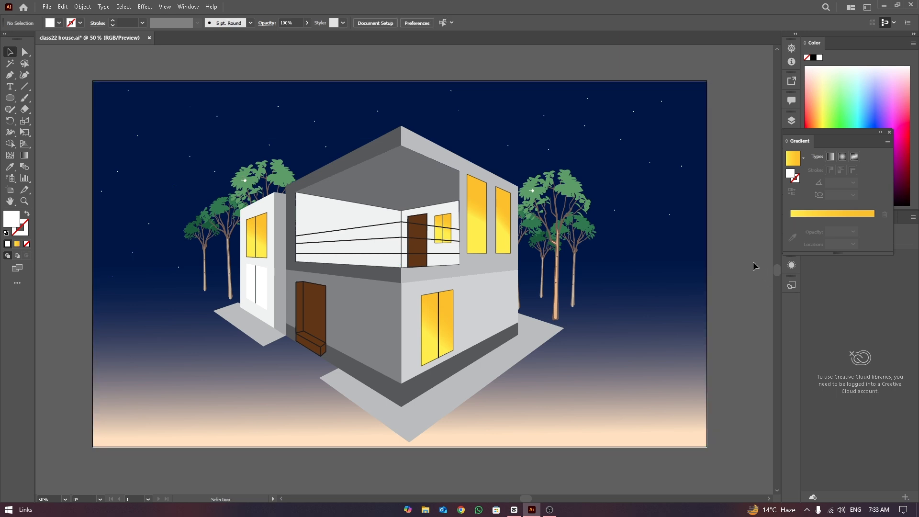
Step: Refill the left wing's lower window with the yellow-to-amber gradient
left_click(263, 288)
key(".")
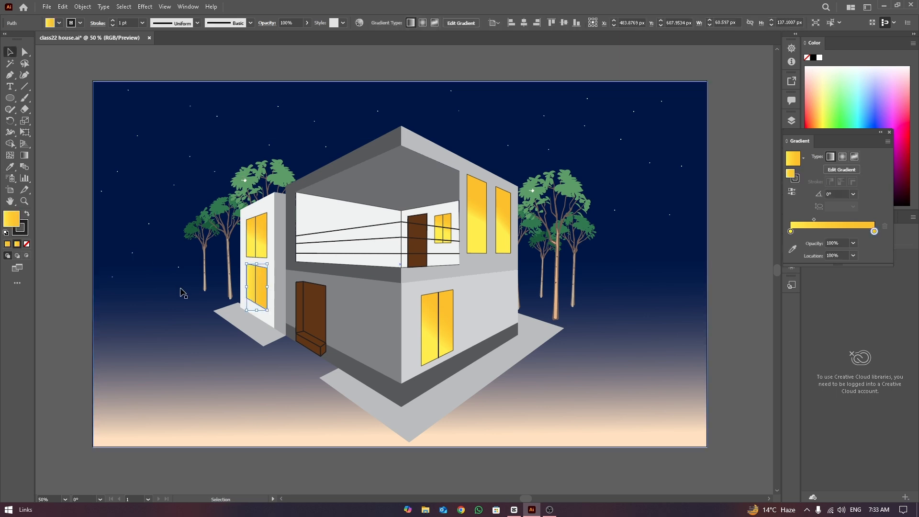